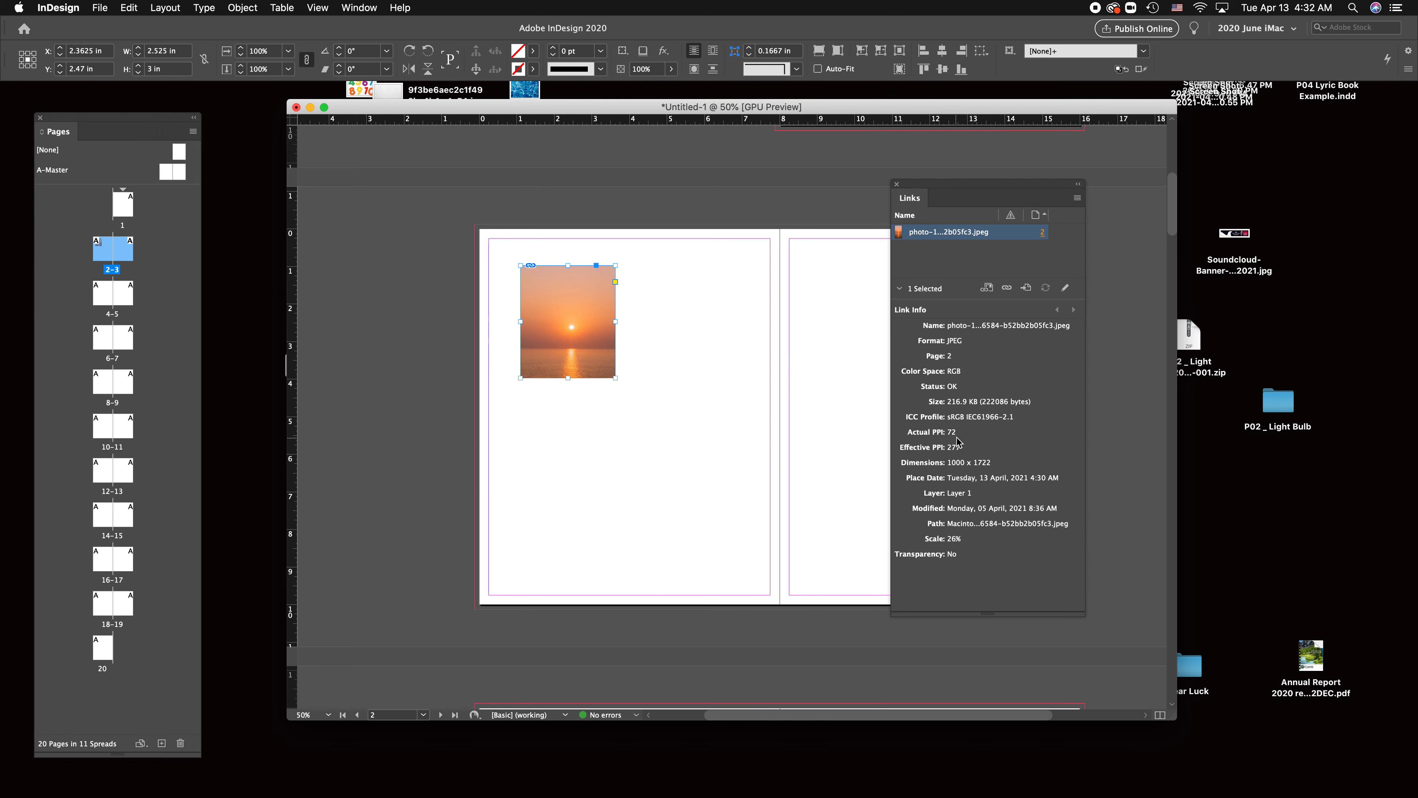
Delete the photo on page 2 and place the sunset JPEG from the desktop onto the spread at full size.
left_click(487, 280)
key("Delete")
left_click_drag(496, 106, 727, 115)
left_click_drag(307, 319, 794, 348)
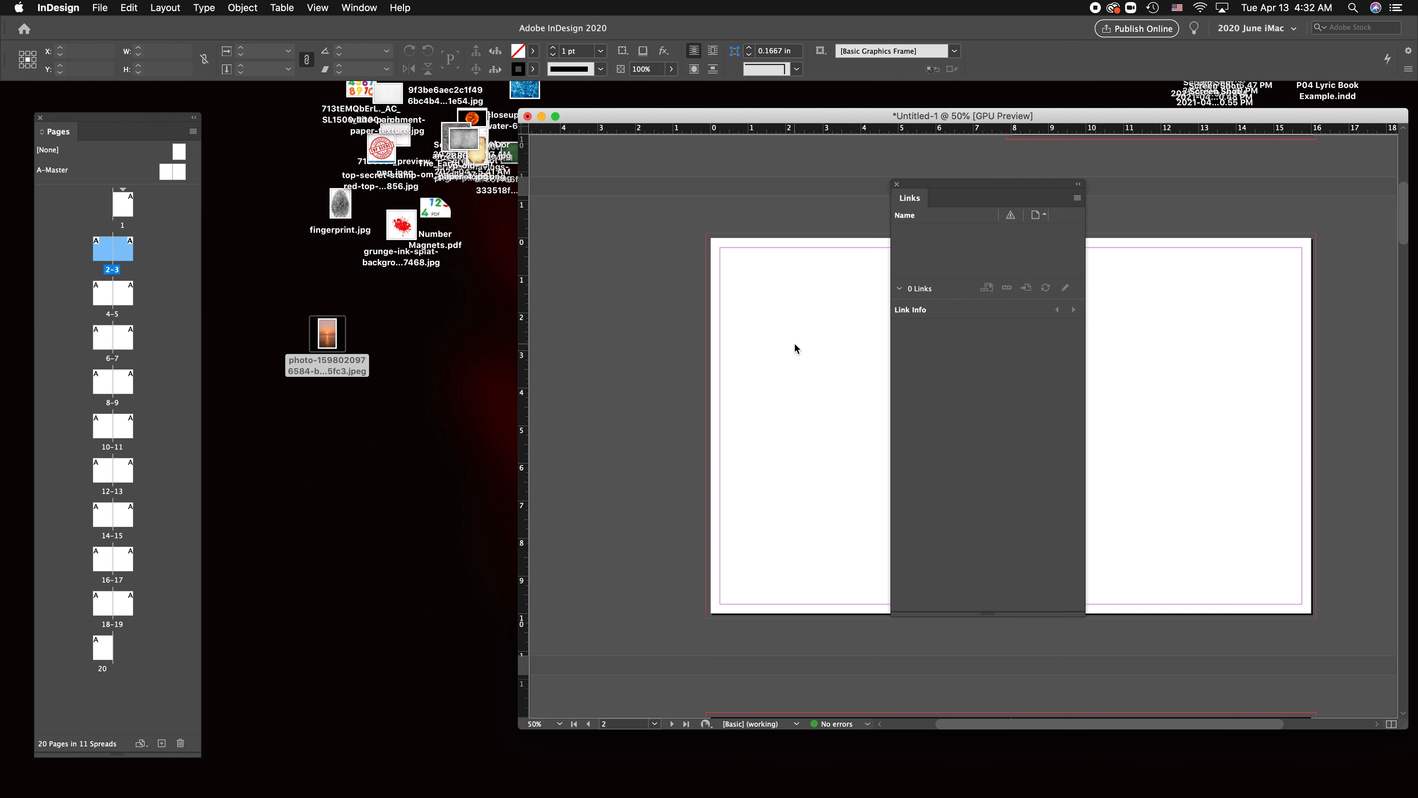
left_click_drag(717, 117, 494, 117)
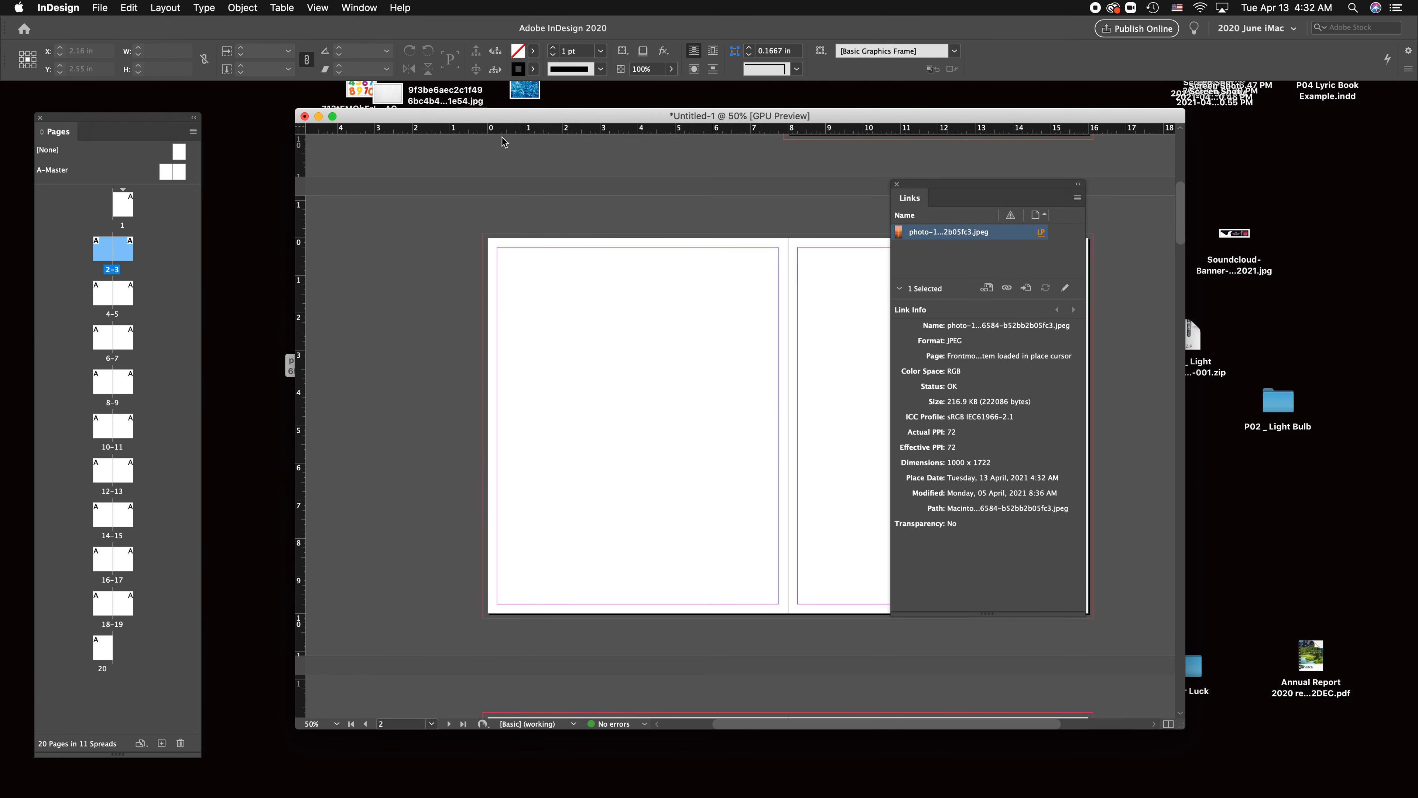
left_click(548, 273)
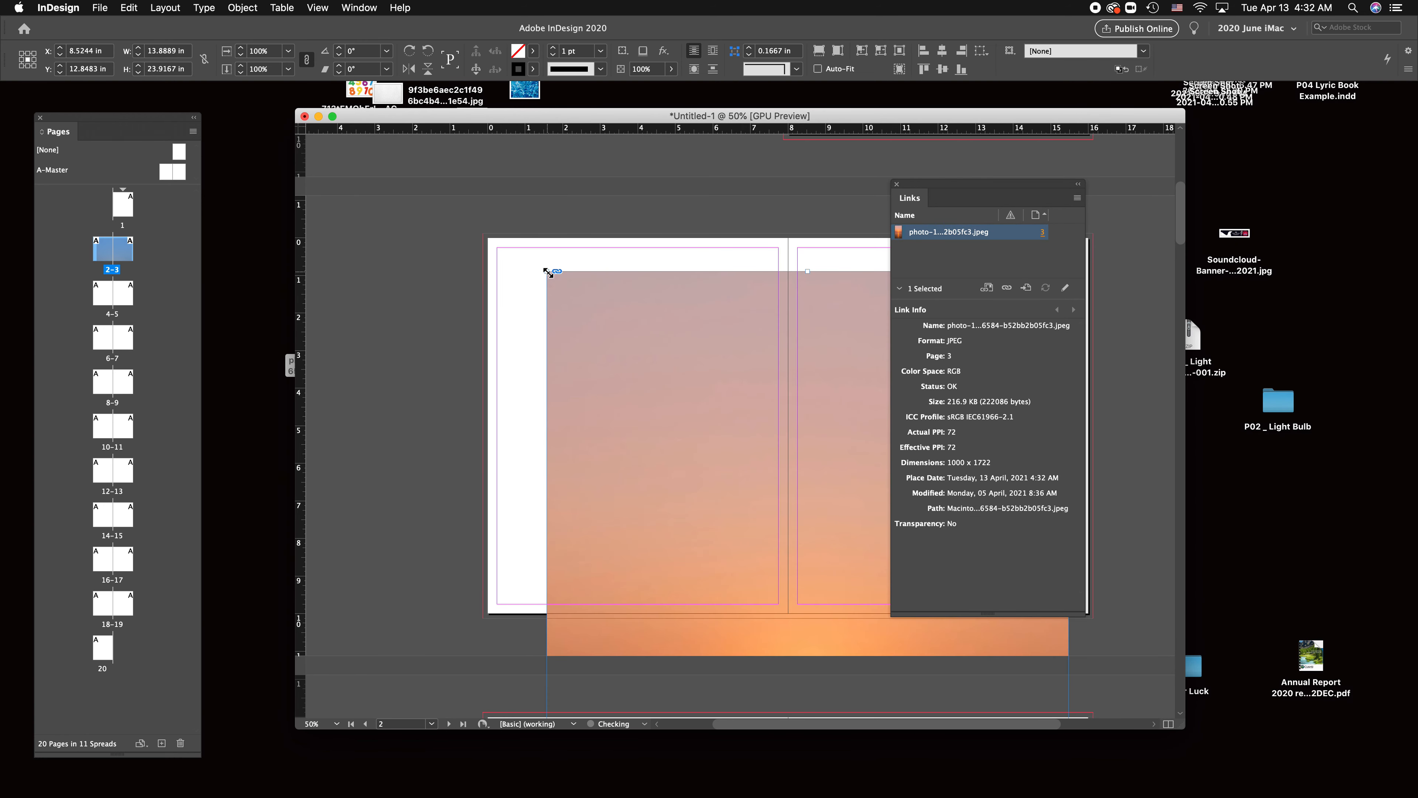
Move the oversized photo over page 2 and scale the picture inside its frame to about 31.3%.
left_click_drag(711, 372, 471, 285)
left_click_drag(715, 462, 786, 469)
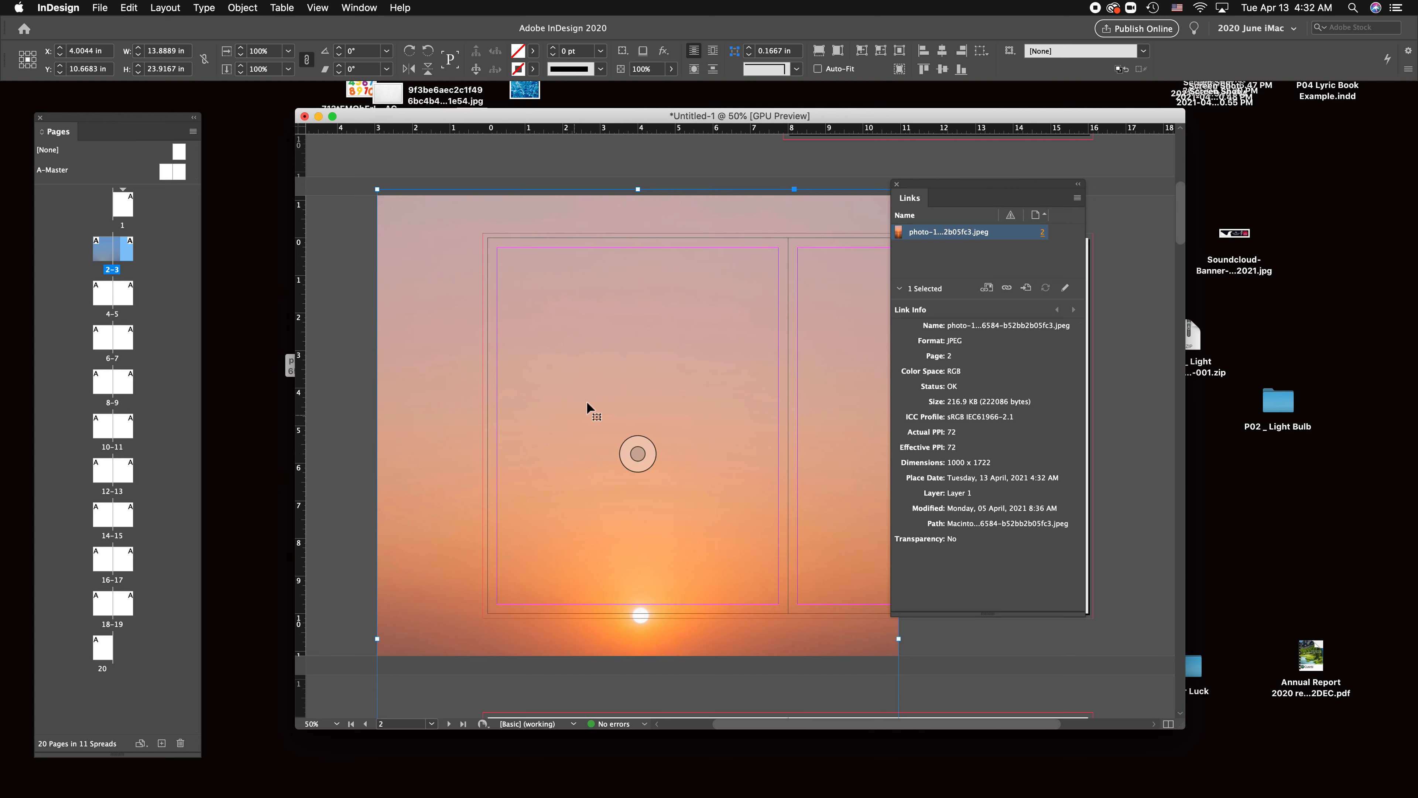
left_click(337, 315)
left_click(535, 410)
left_click_drag(377, 190, 614, 497)
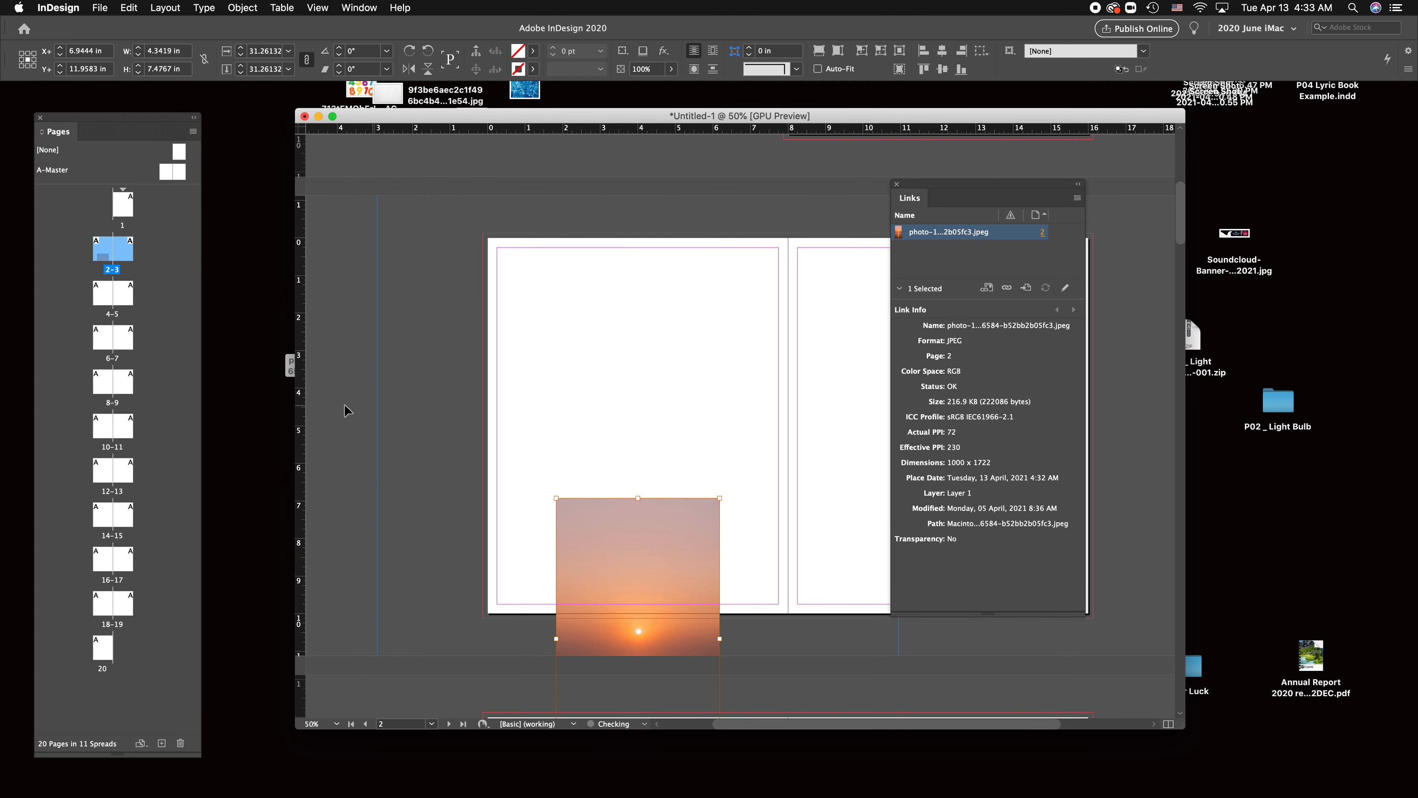
key("super+z")
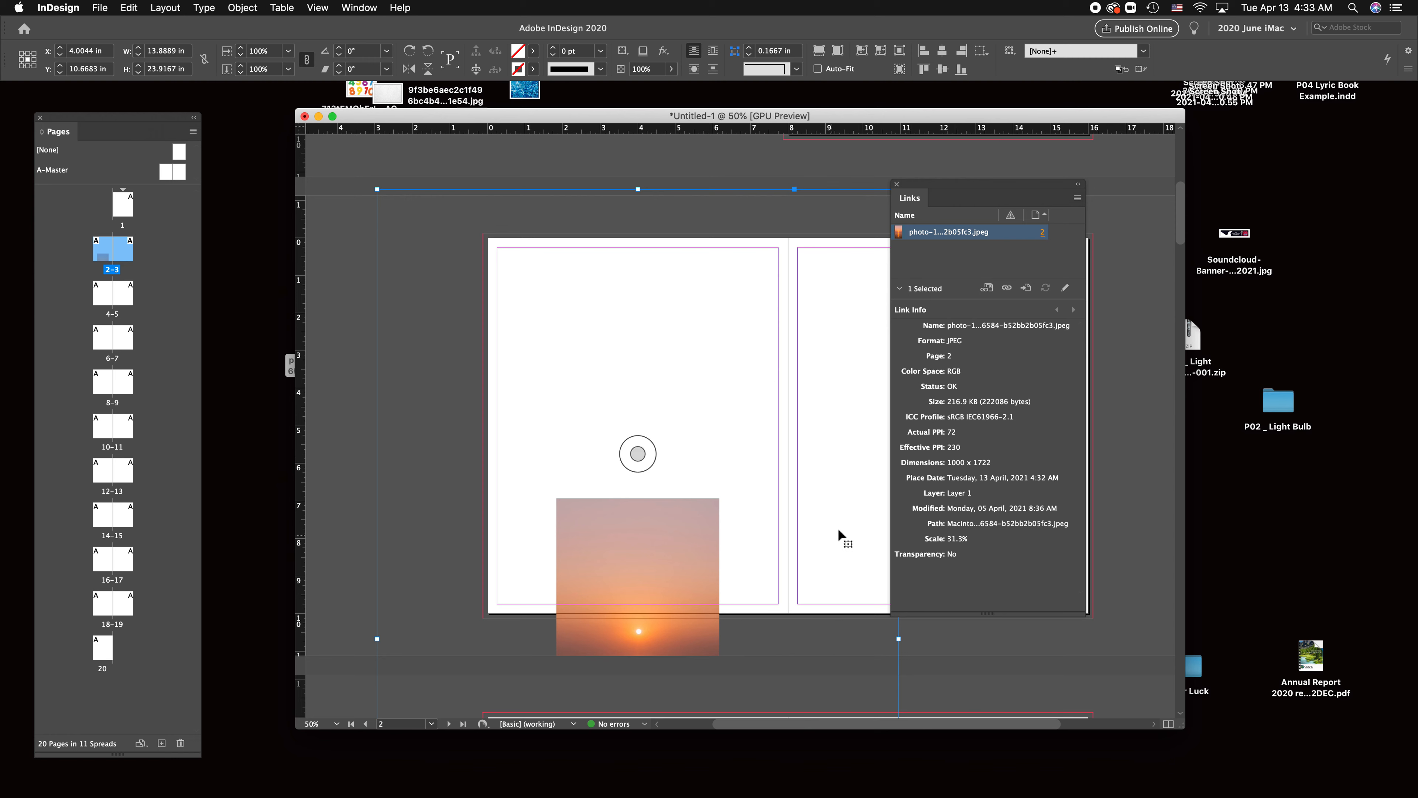
Shrink the photo's frame to about 5.48 × 5.64 in without scaling the picture inside.
left_click_drag(377, 189, 631, 553)
left_click_drag(688, 593, 470, 247)
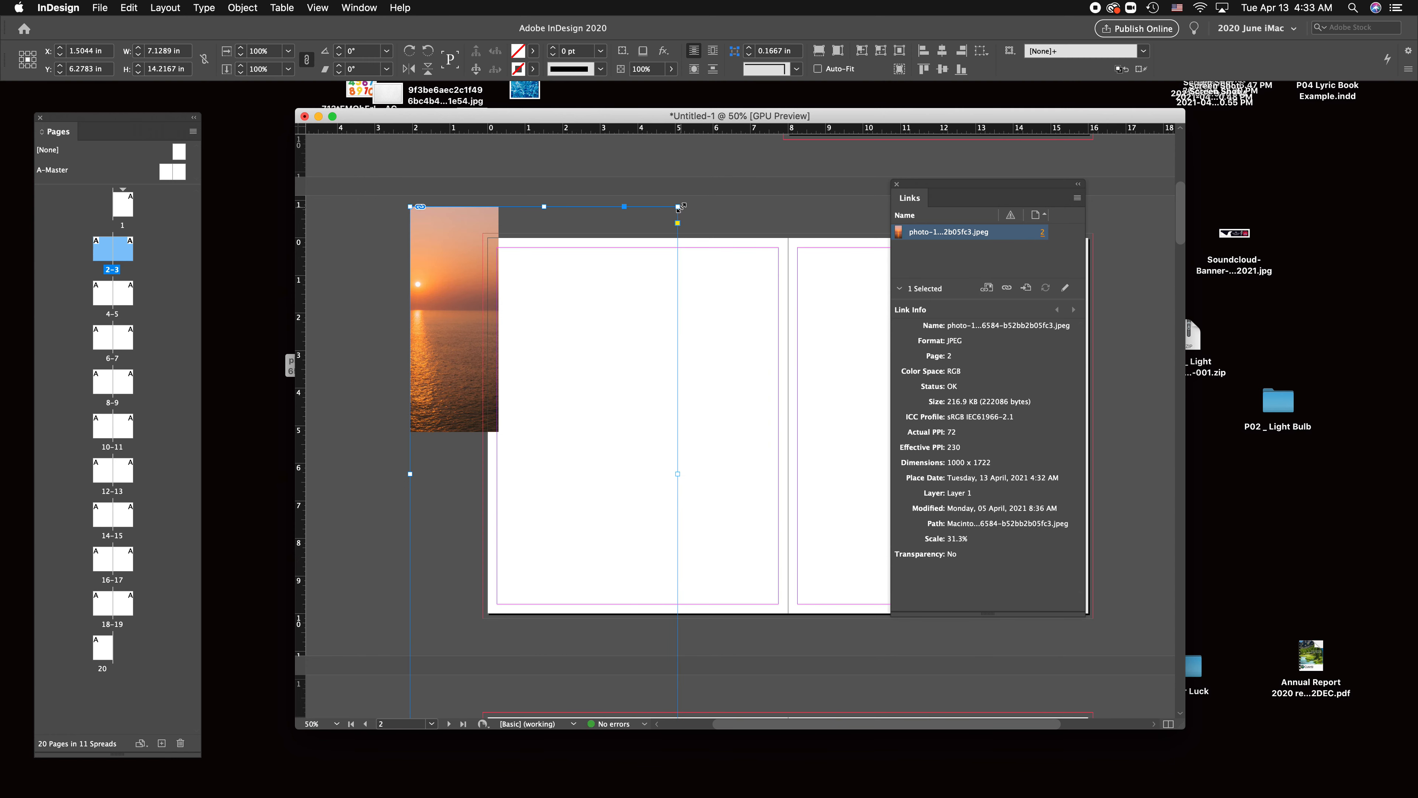
left_click_drag(677, 207, 617, 522)
Move the photo frame onto the upper part of page 2 and fit the picture proportionally within it.
left_click_drag(588, 573, 655, 304)
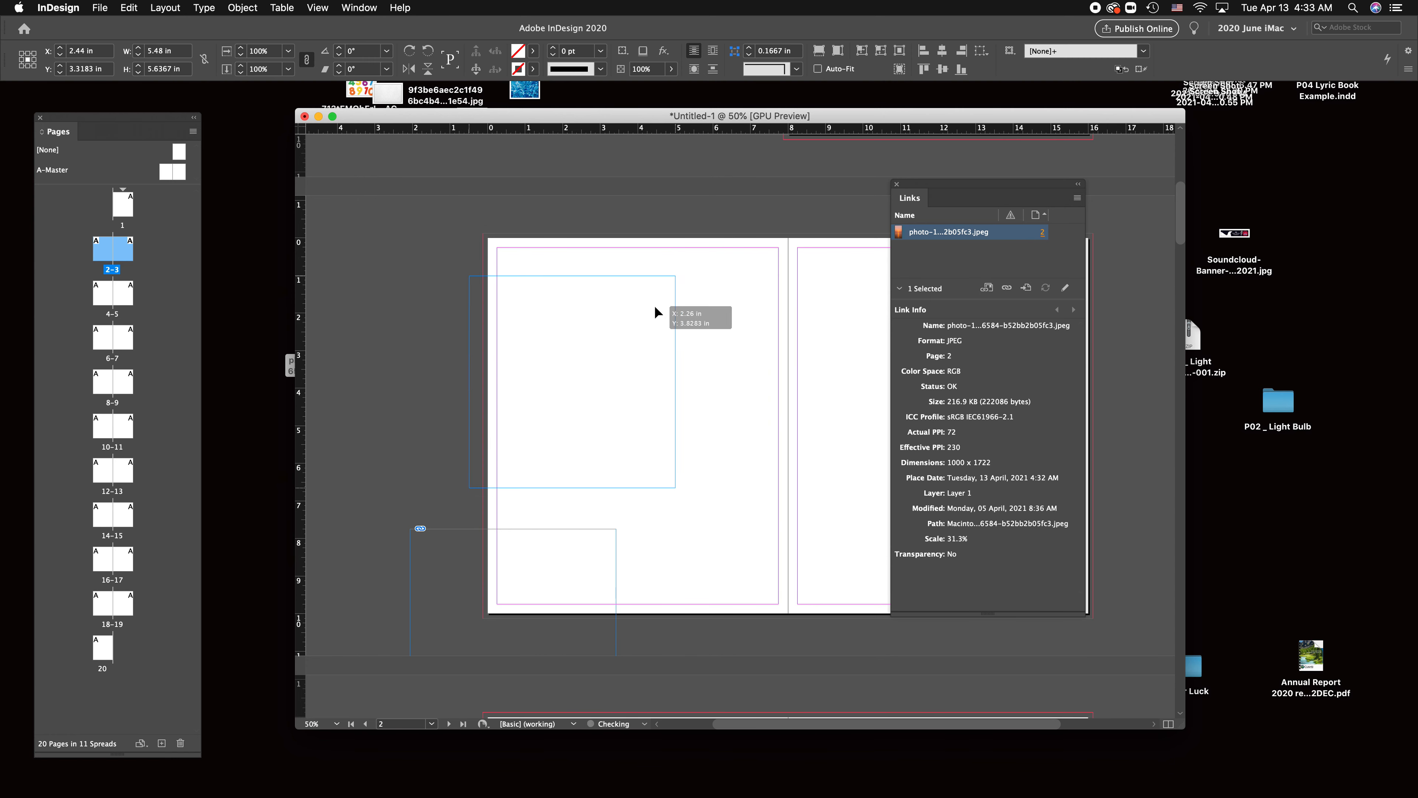
key("super+alt+shift+e")
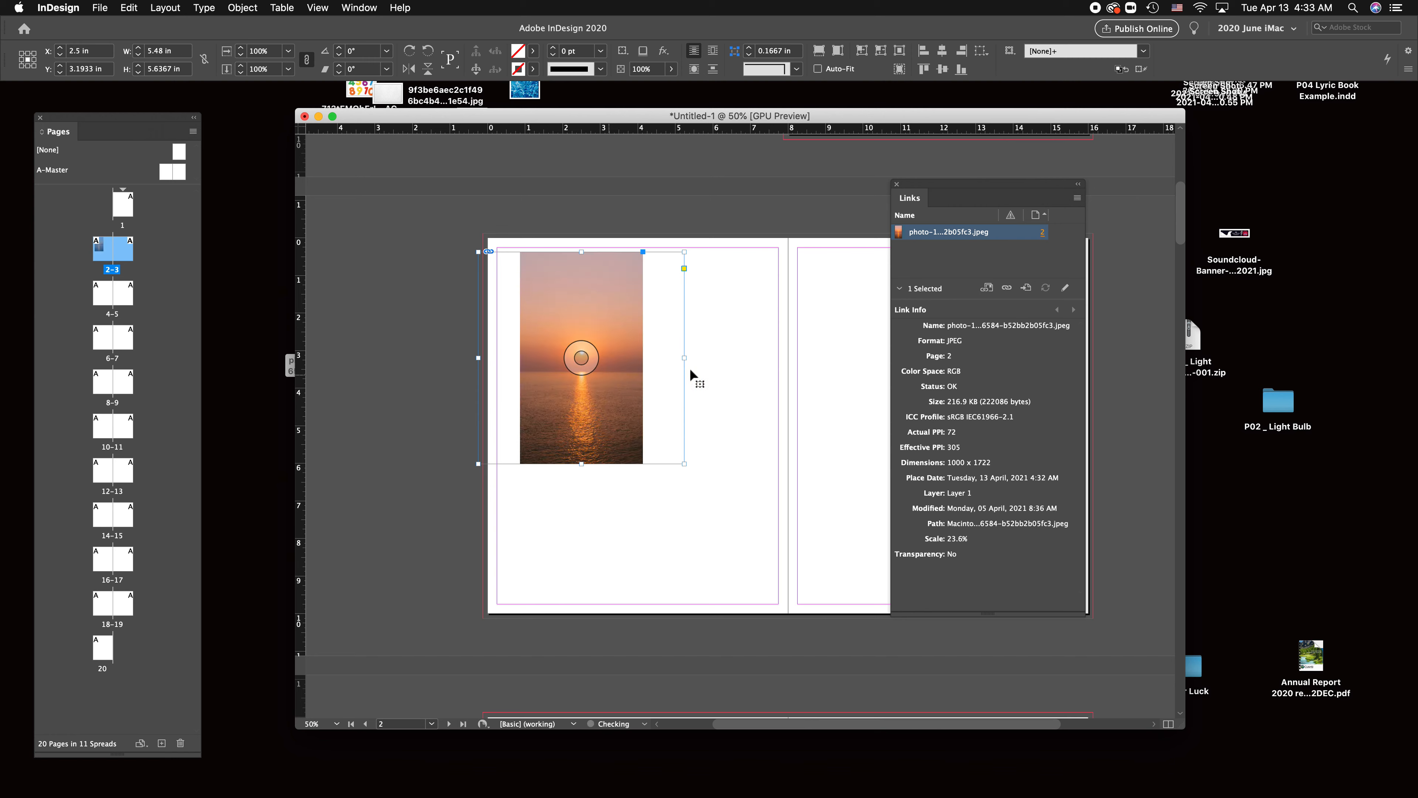
left_click_drag(611, 375, 597, 376)
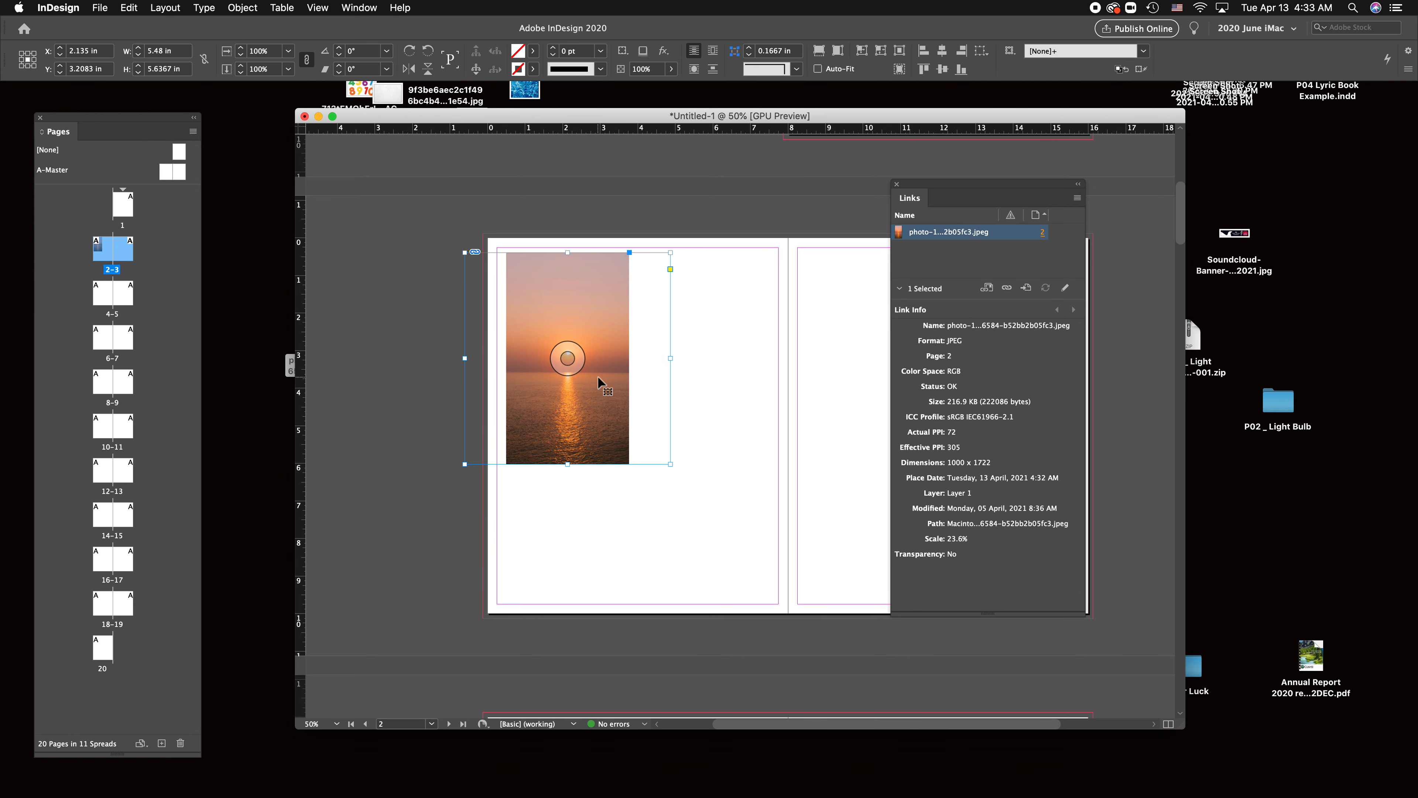
Uncover the desktop beside the document and remove the sunset photo's source file from it.
left_click_drag(454, 119, 537, 121)
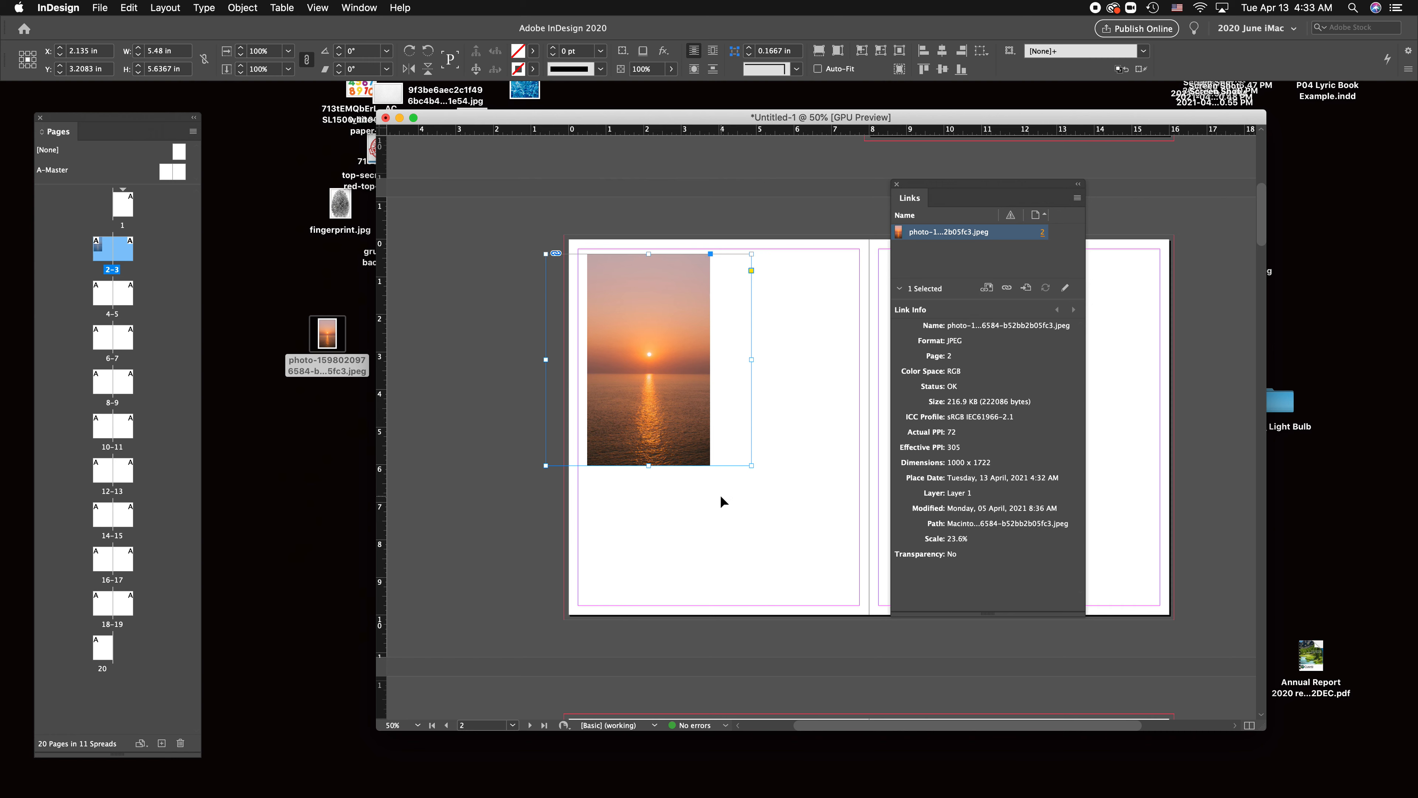
left_click_drag(1000, 184, 1129, 175)
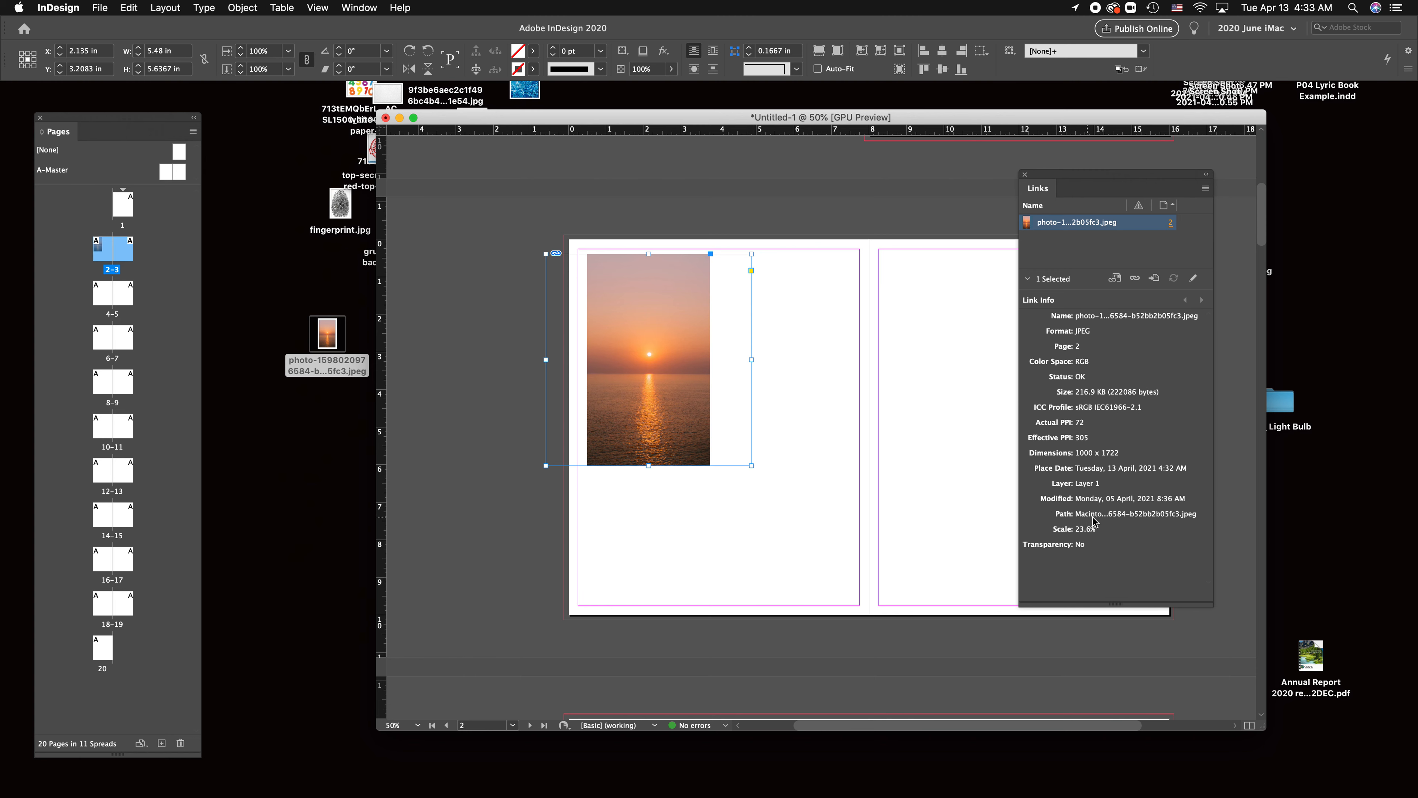
left_click(275, 449)
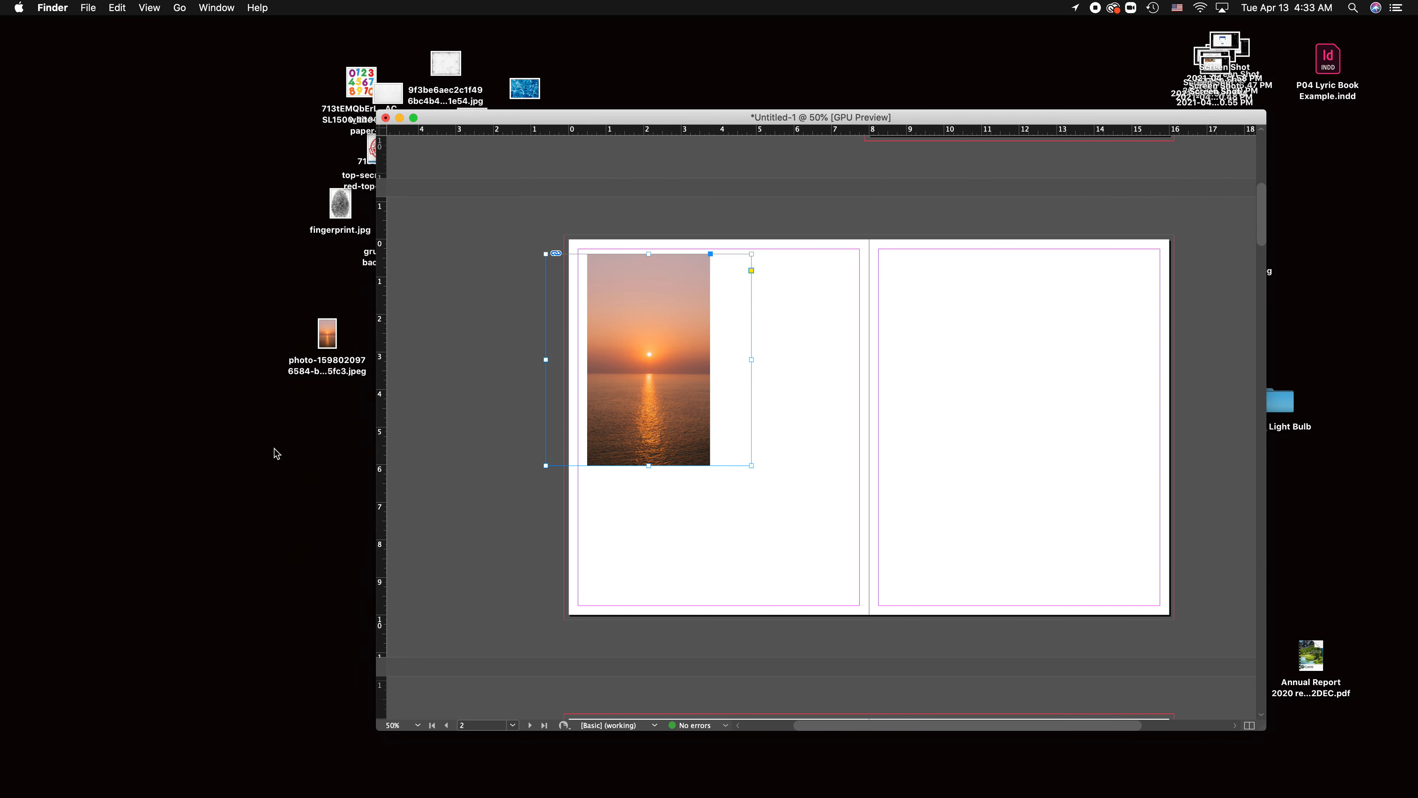
left_click_drag(326, 340, 286, 333)
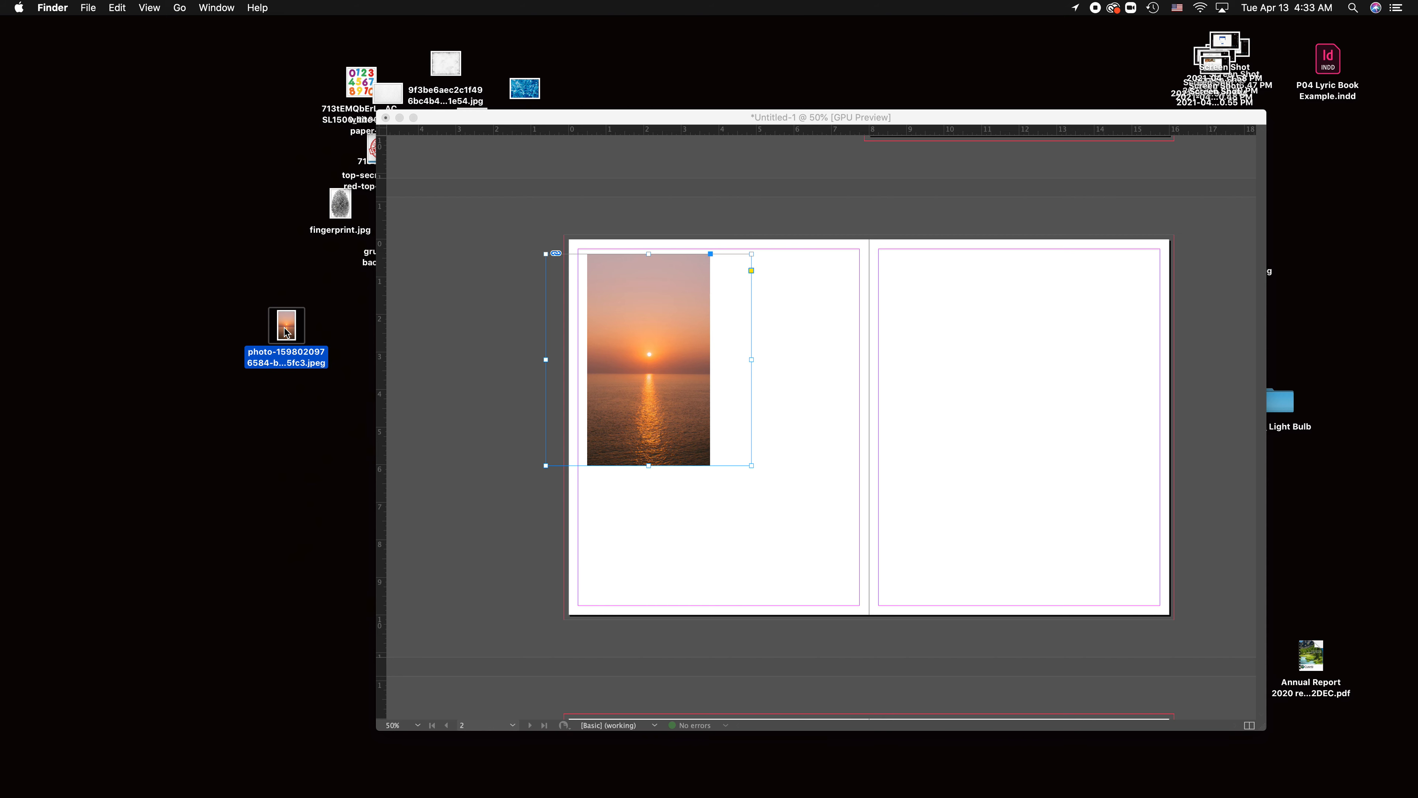
key("super+BackSpace")
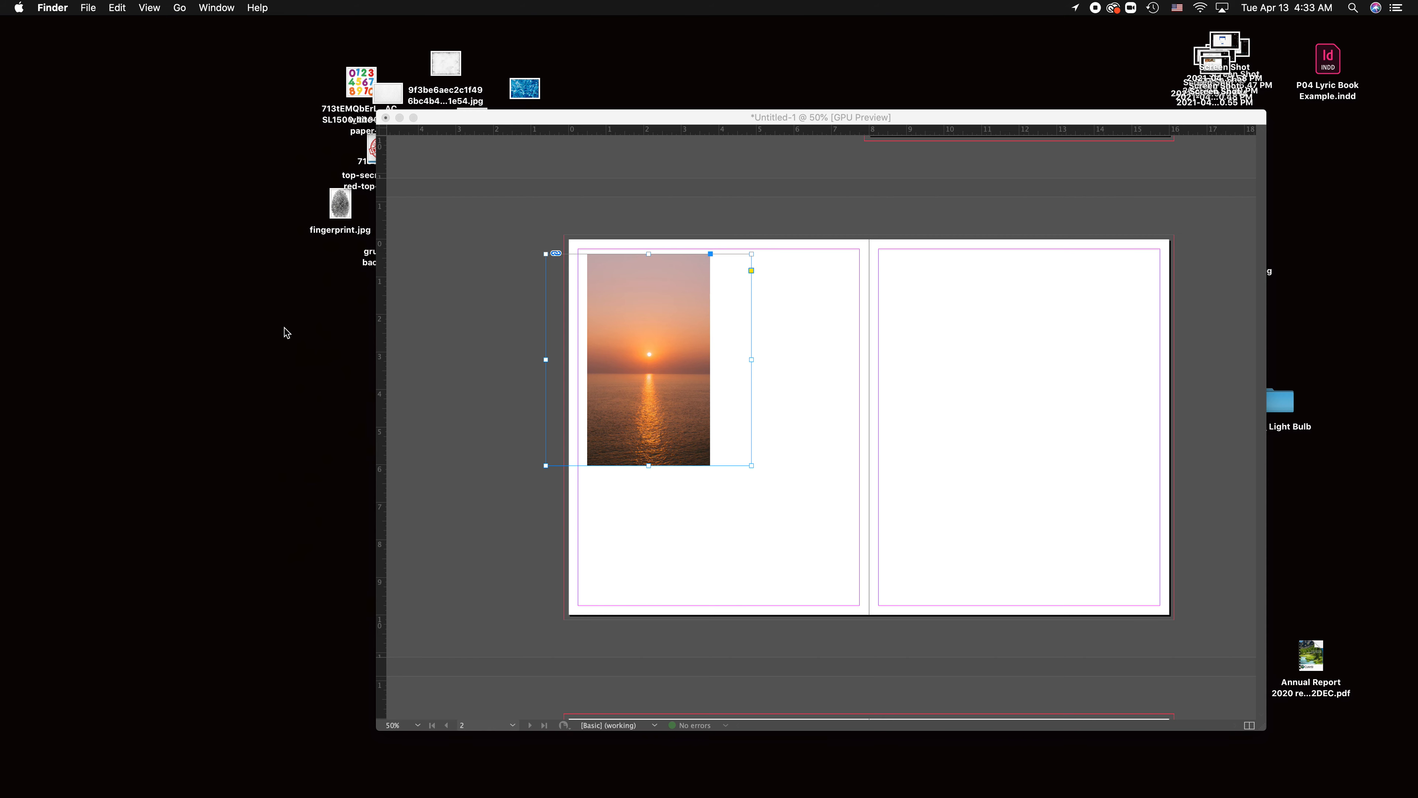
Switch back to InDesign and examine the placed photo's link status and link information.
left_click(634, 116)
left_click_drag(634, 116, 542, 107)
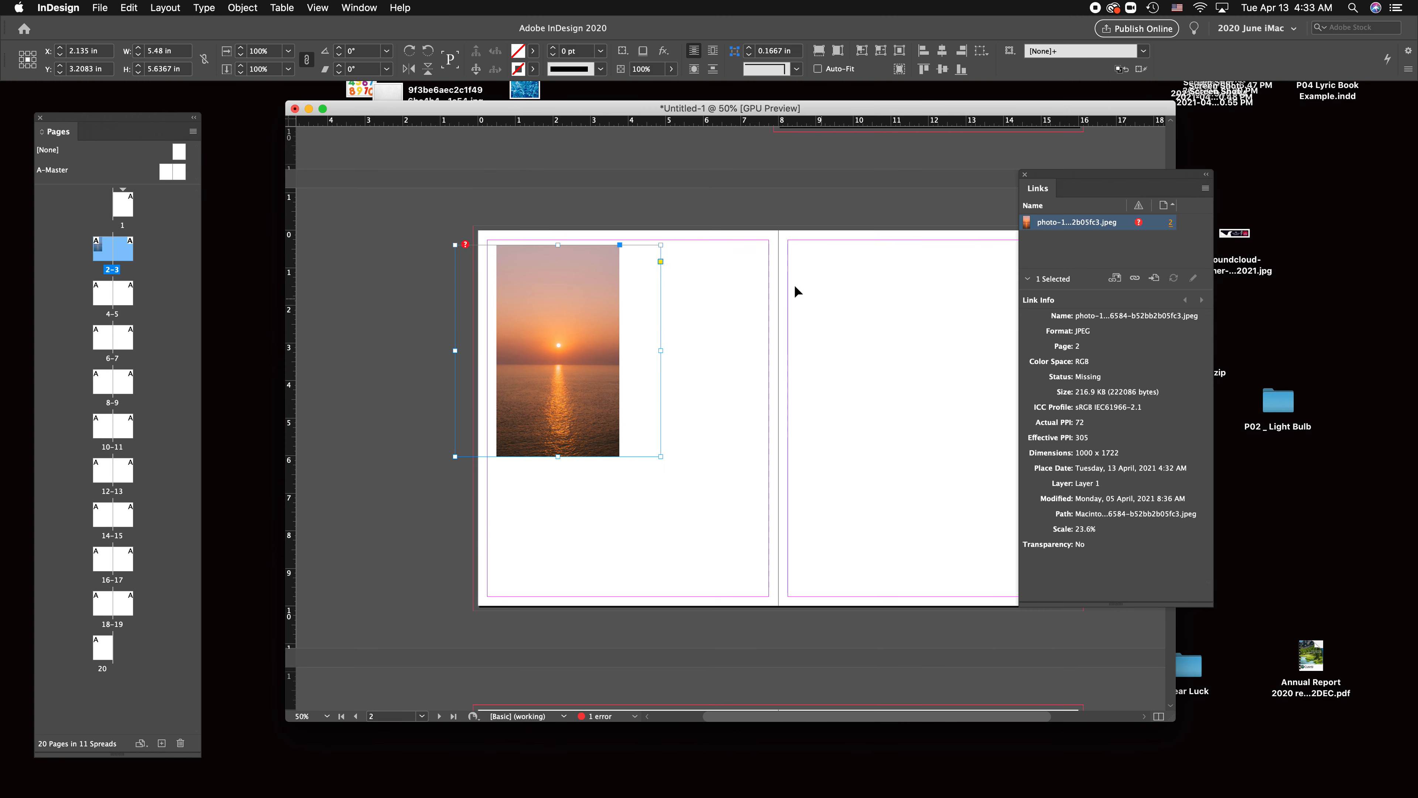
left_click(850, 386)
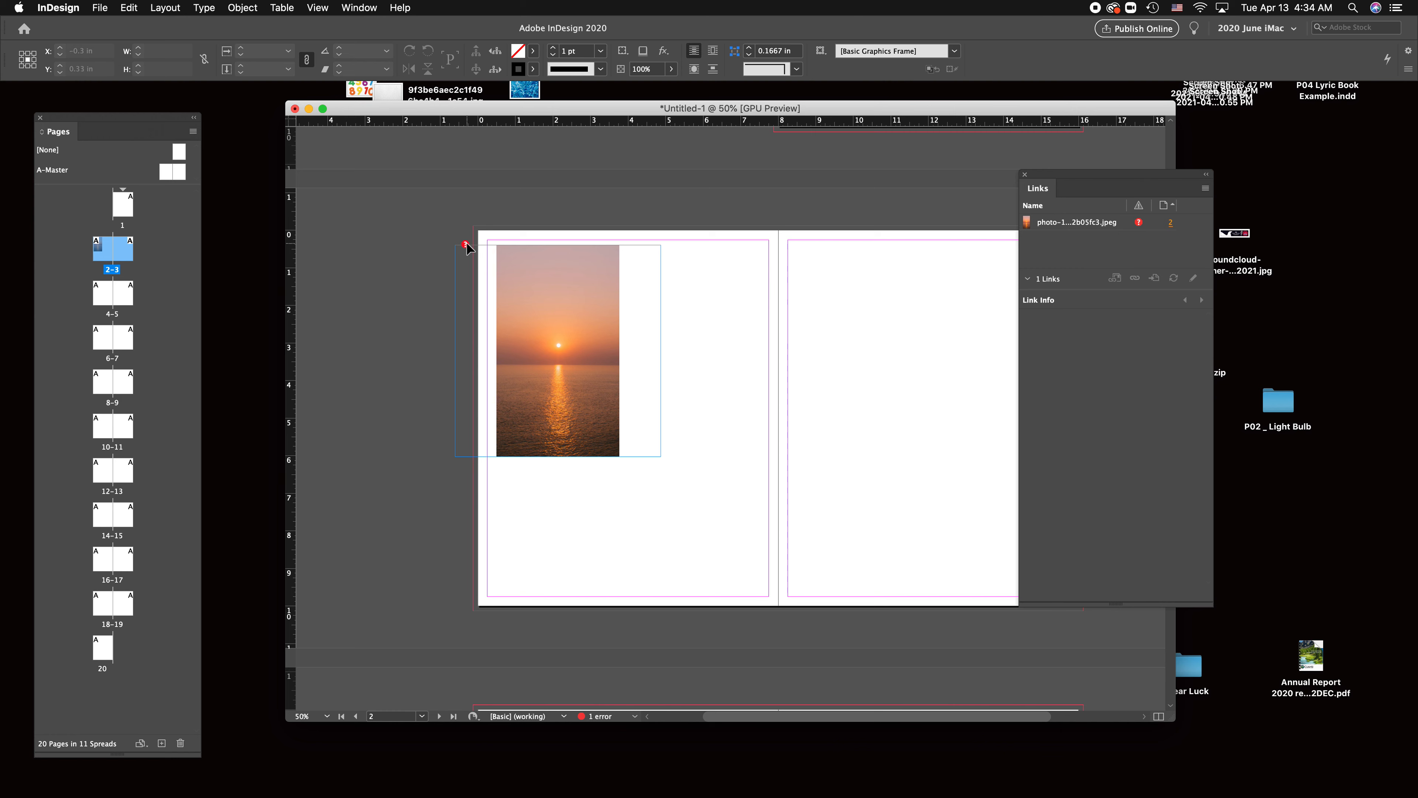
left_click(600, 421)
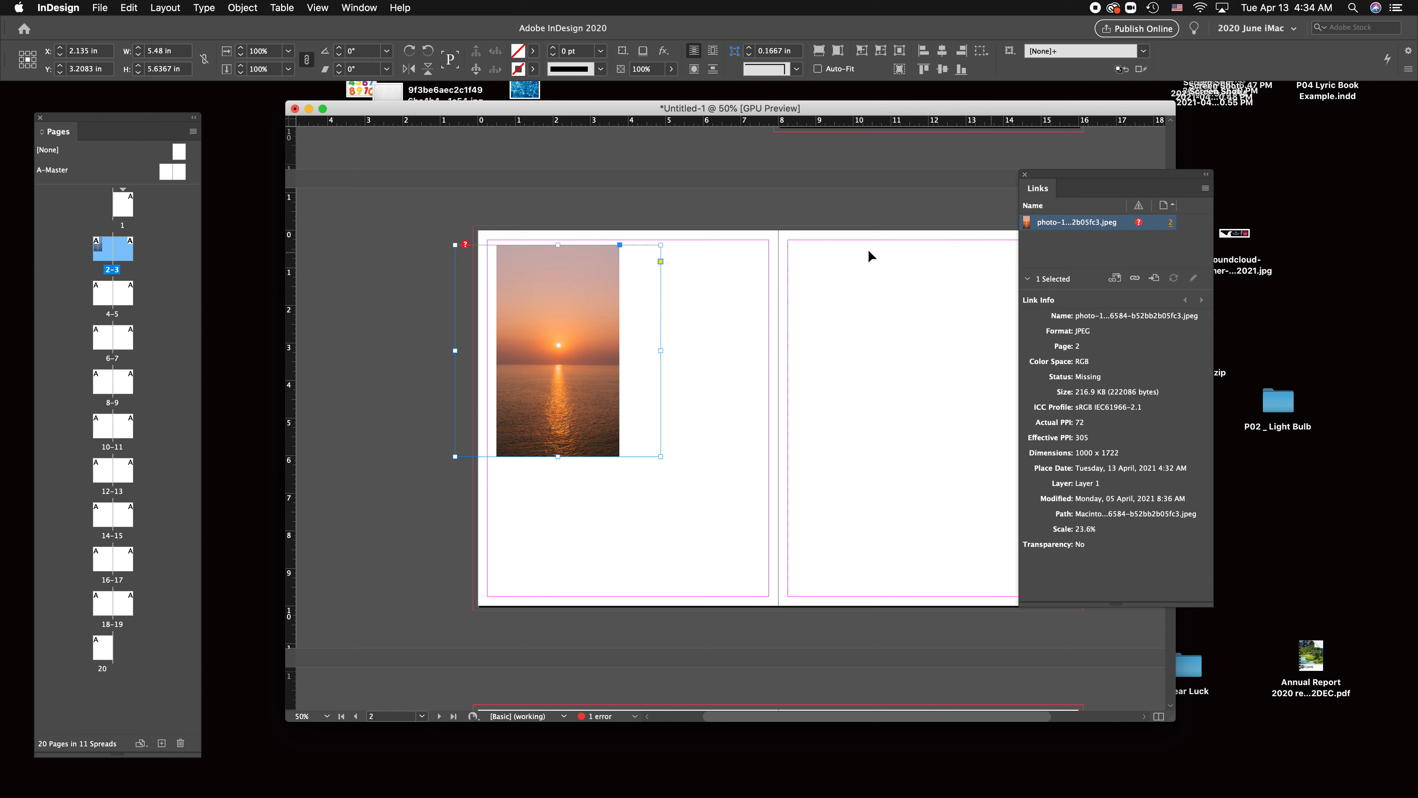
Put the sunset photo file back on the desktop and return to InDesign to check the placed photo's link.
left_click(260, 352)
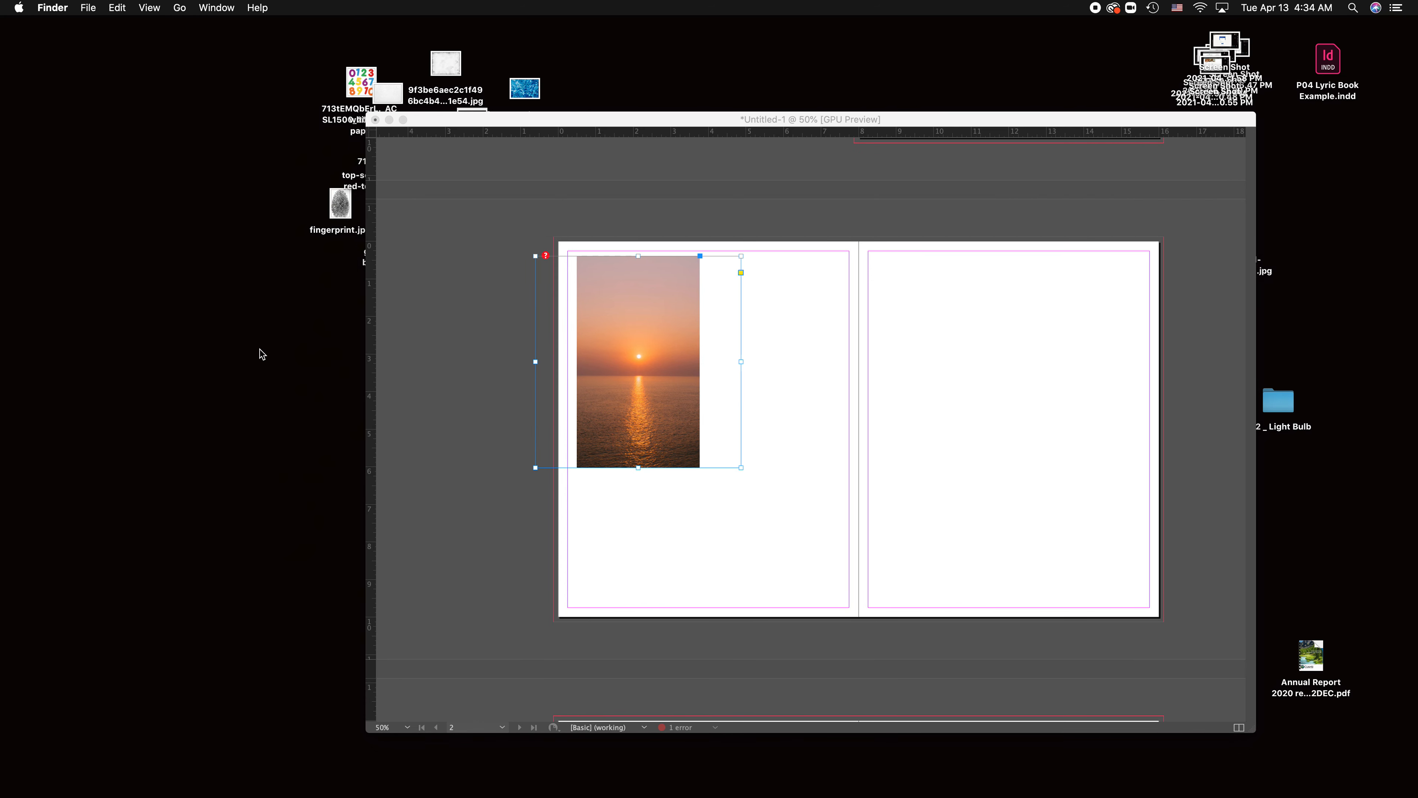
left_click(1376, 171)
left_click_drag(1377, 171, 217, 320)
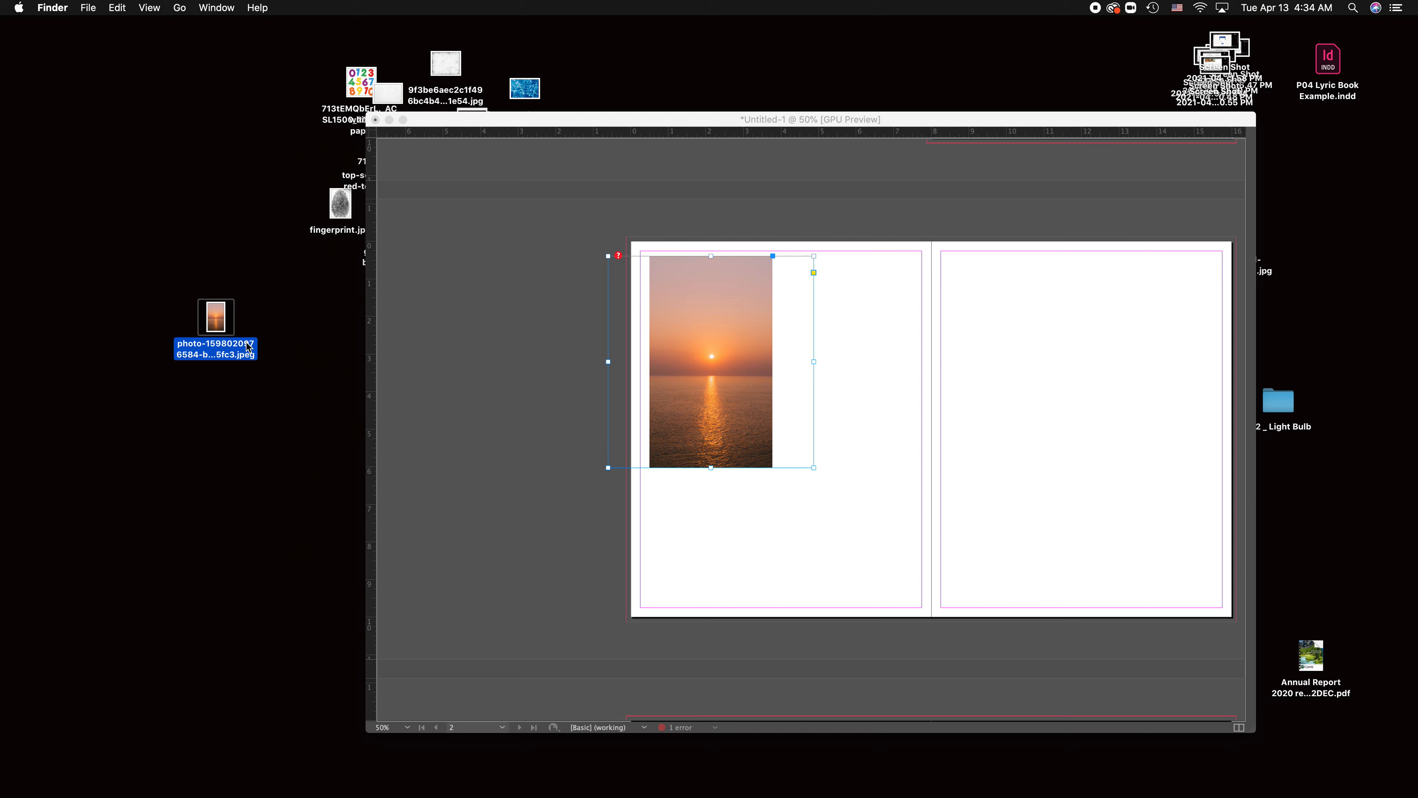
left_click(505, 380)
left_click_drag(569, 119, 504, 116)
left_click(645, 359)
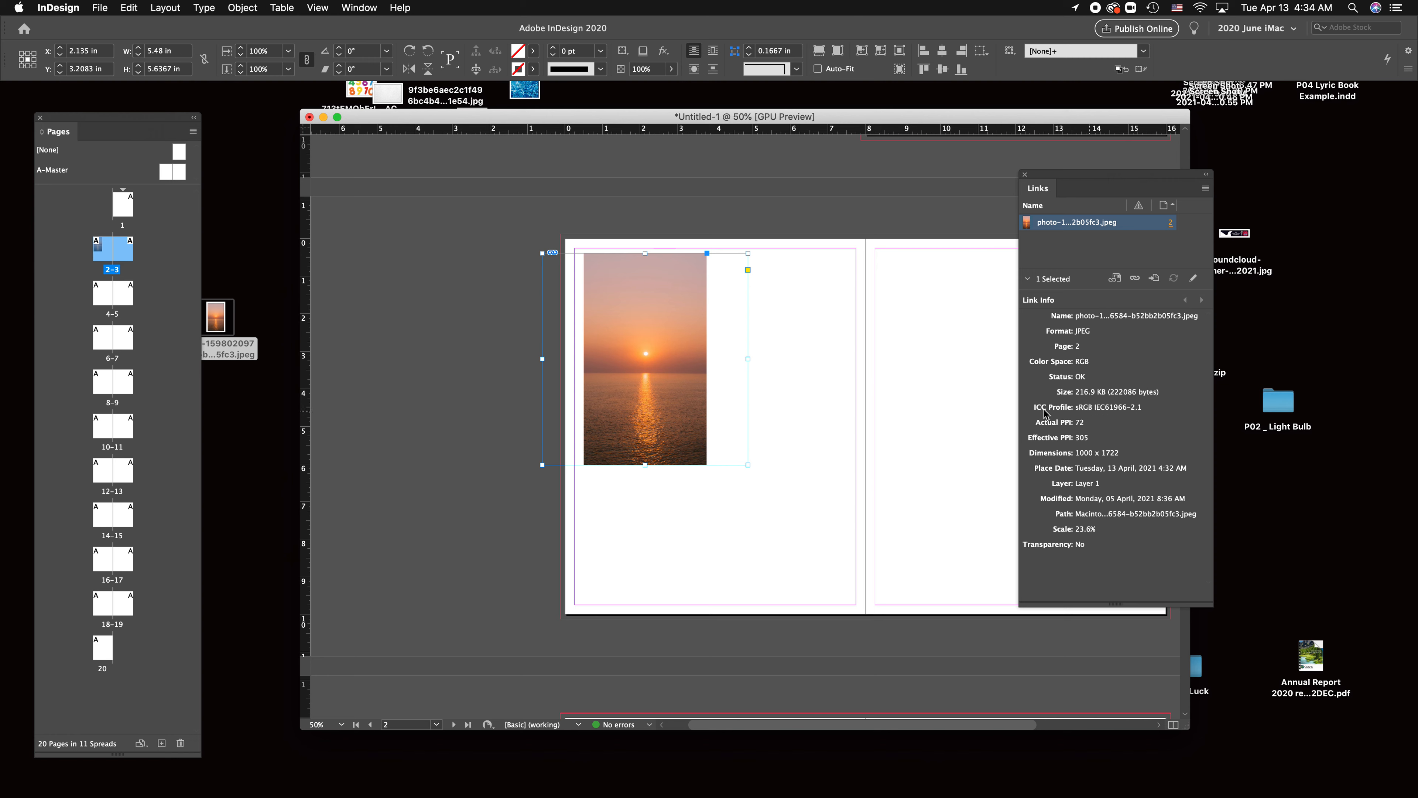
Move the photo so it hangs partly over the outer edge of page 2.
left_click(471, 354)
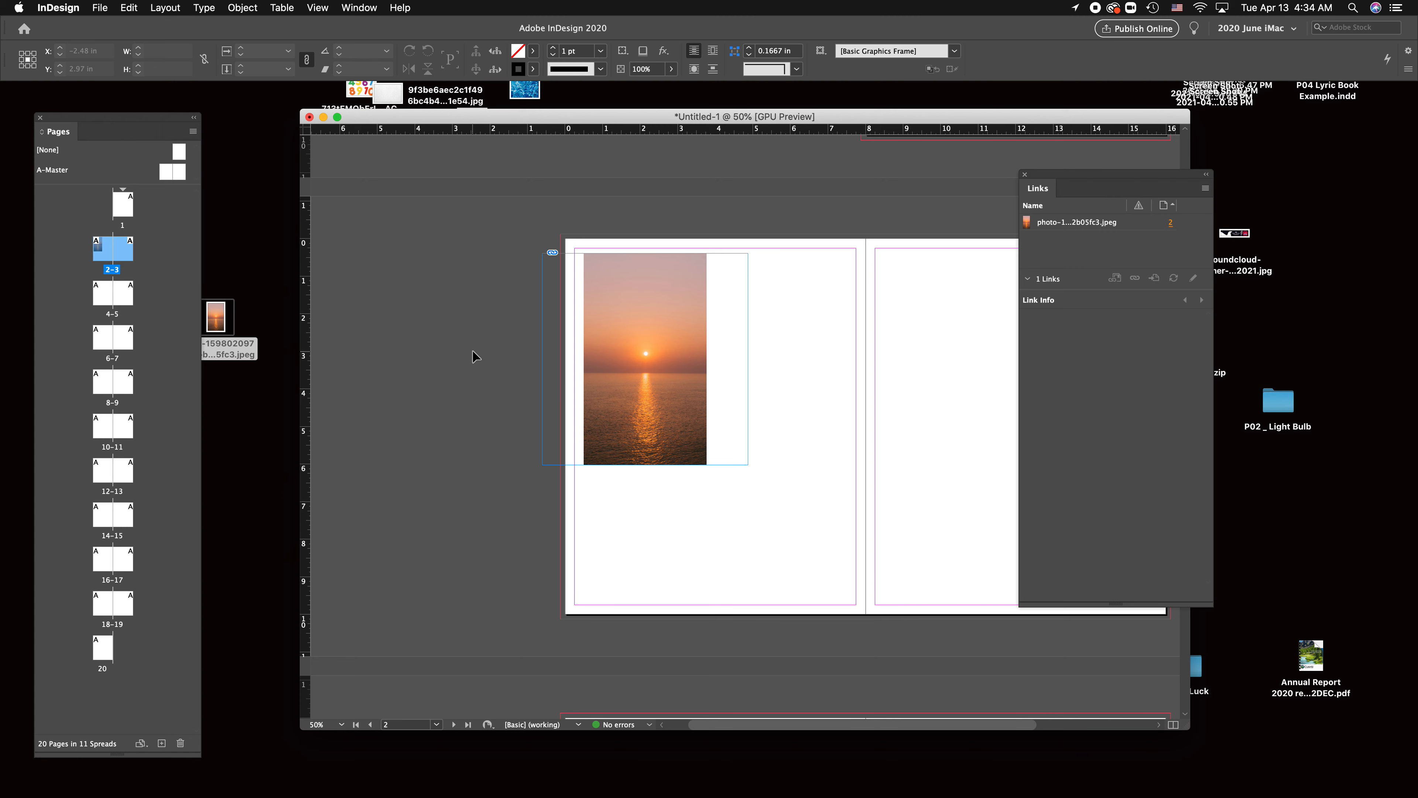
left_click_drag(635, 400, 686, 426)
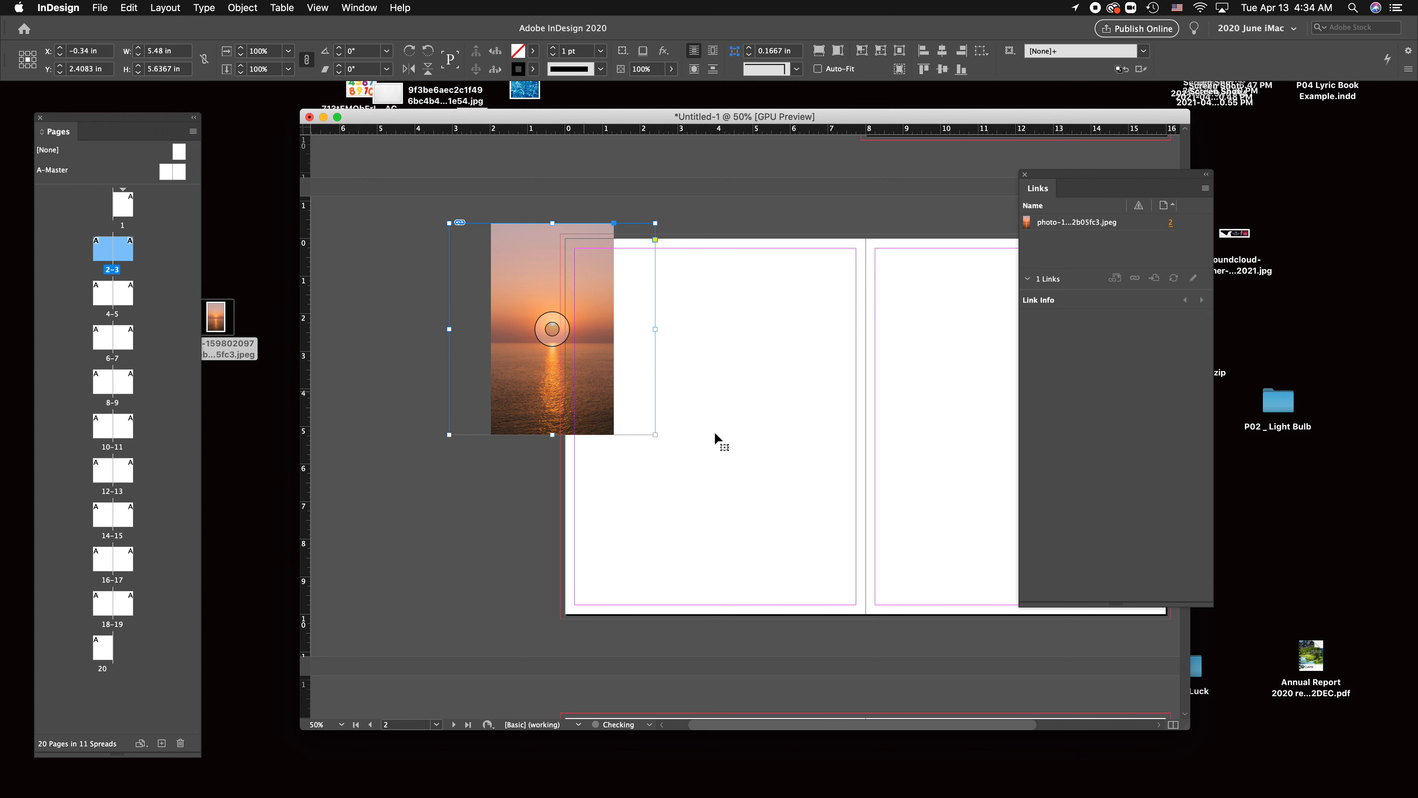
left_click(831, 452)
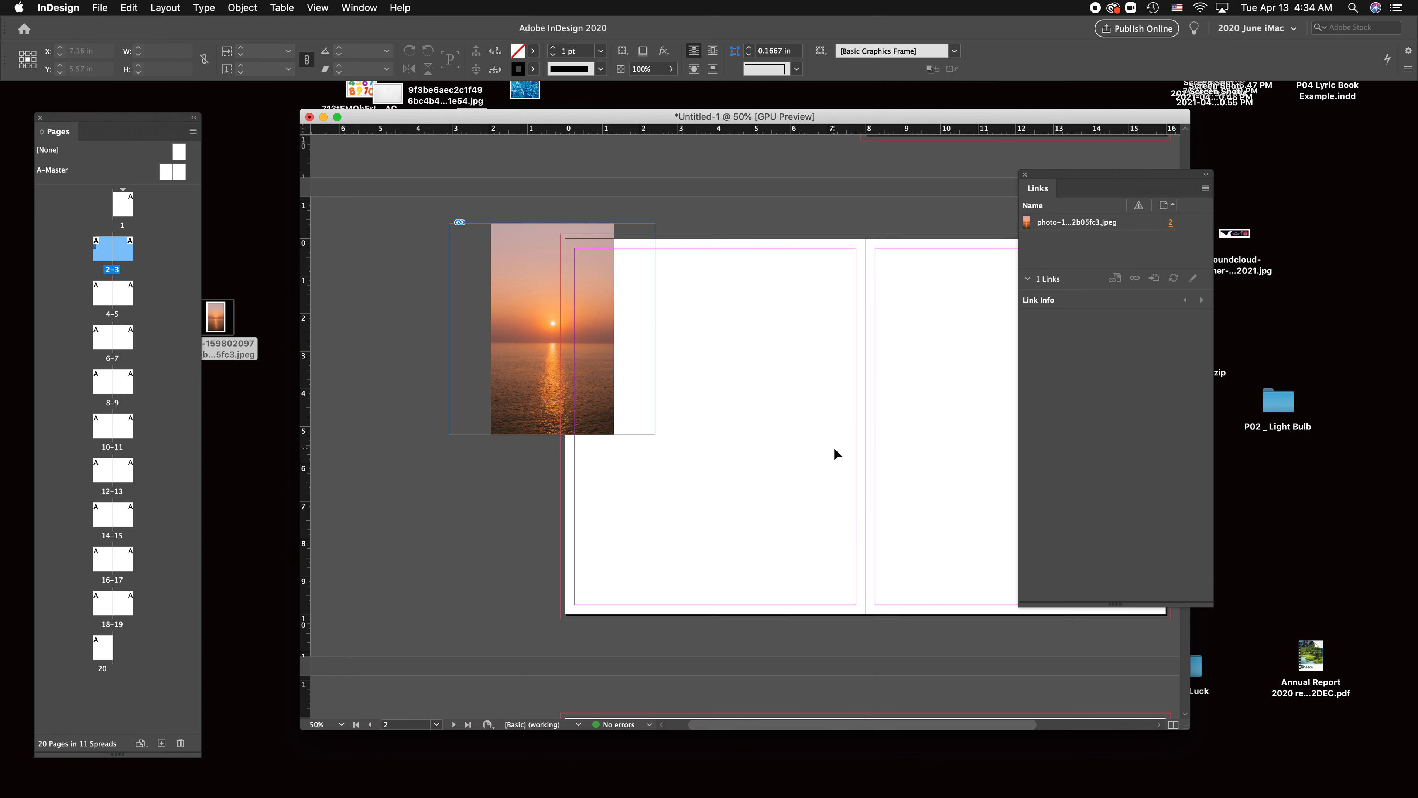
Put away the link information and draw a text frame across the spread containing "text box".
left_click_drag(1, 79, 242, 116)
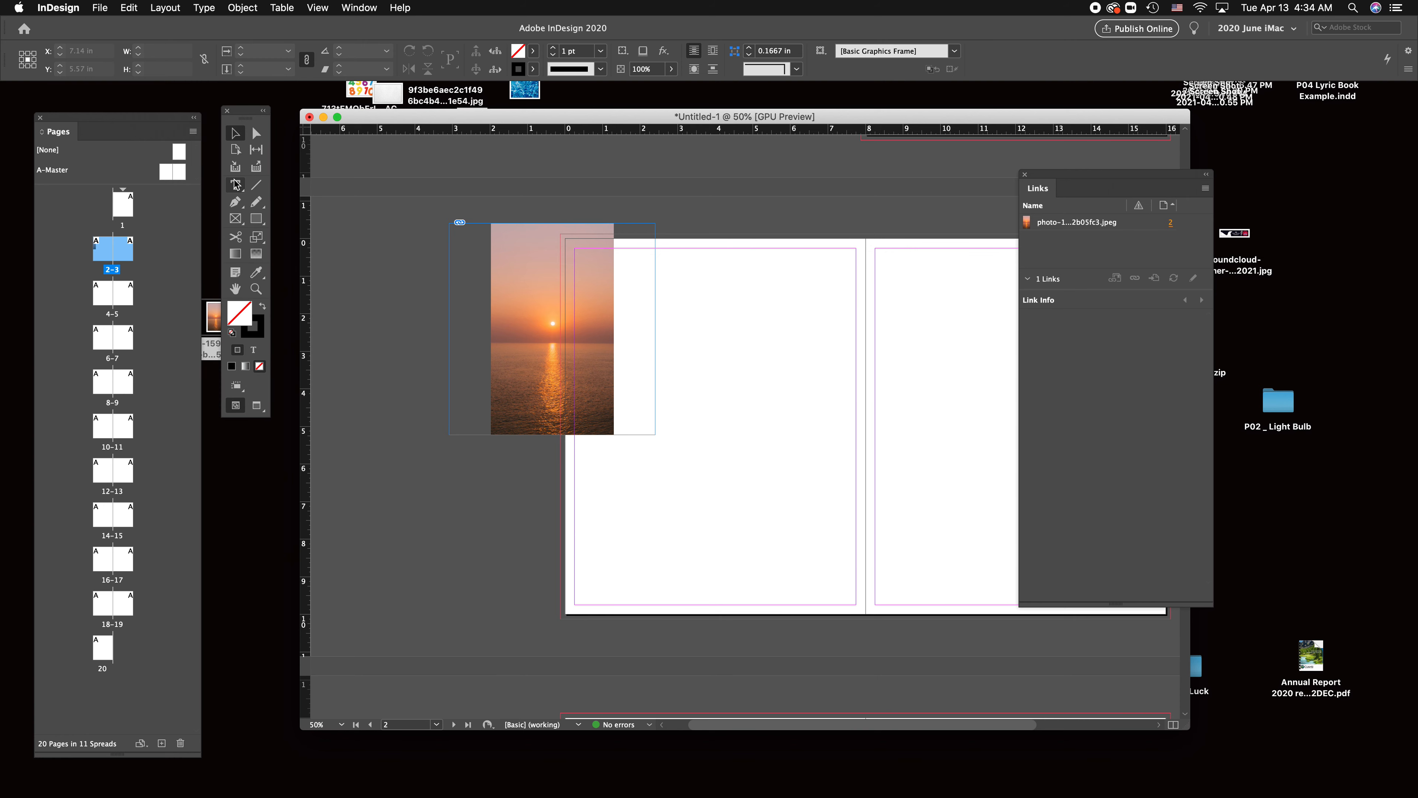
left_click(234, 134)
left_click(857, 415)
left_click(234, 185)
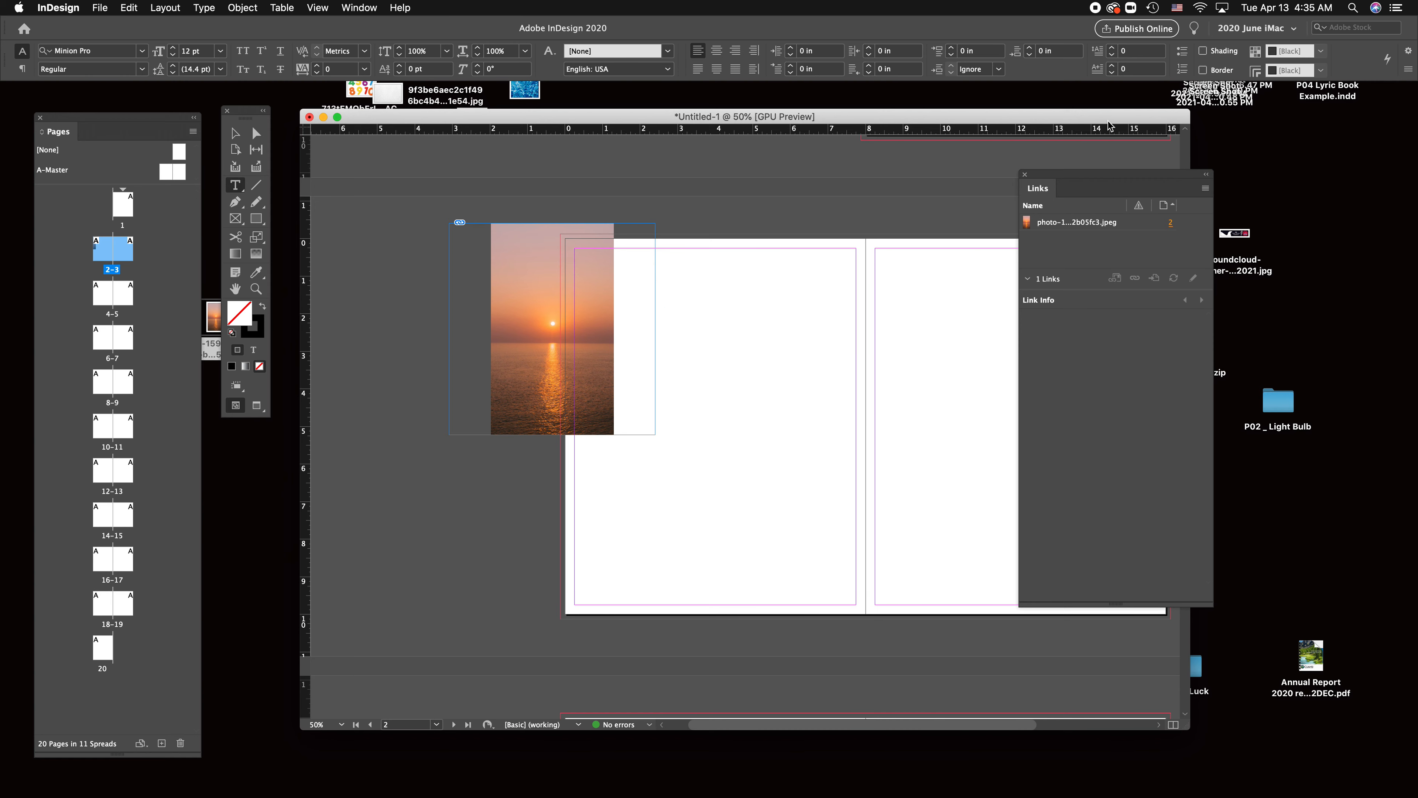
left_click(1025, 175)
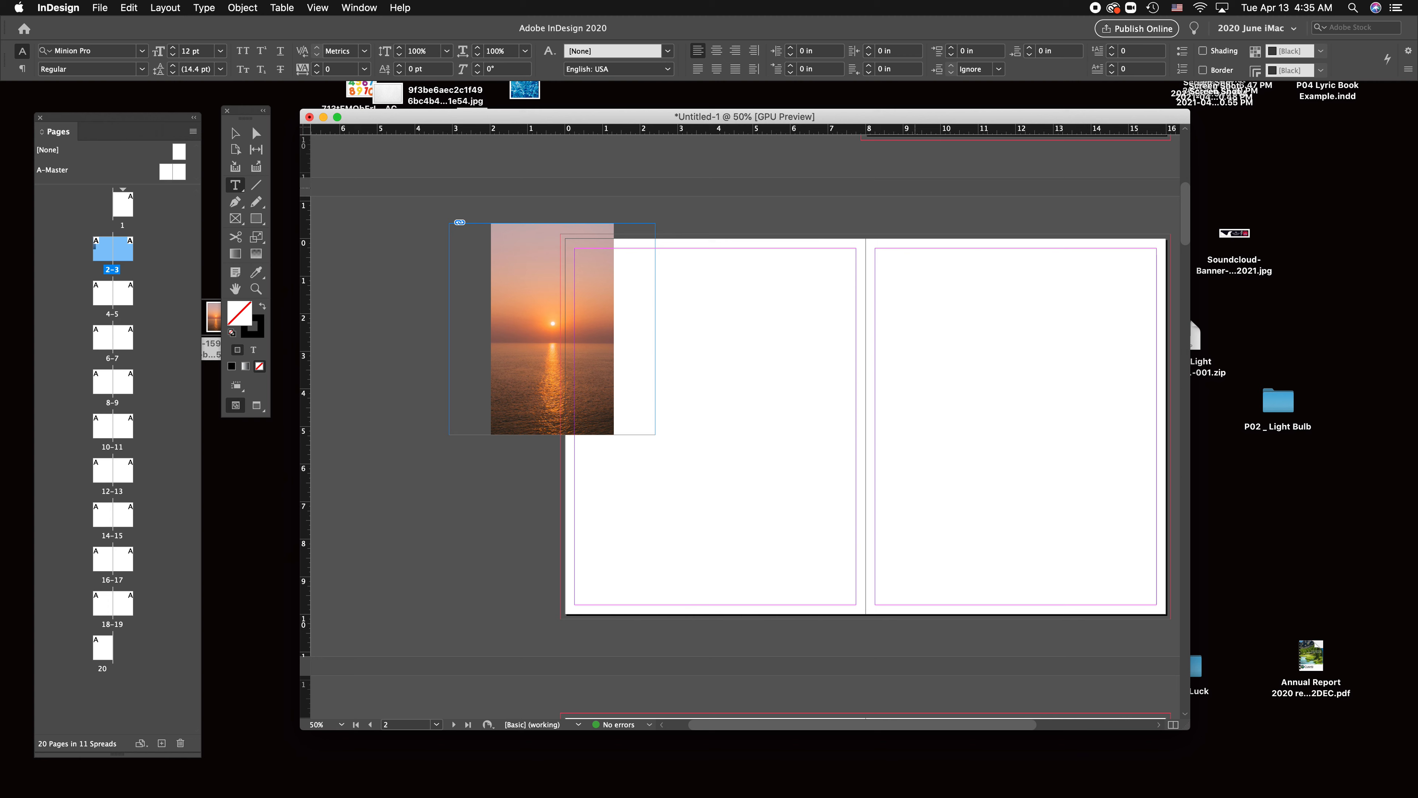
left_click_drag(729, 297, 1060, 411)
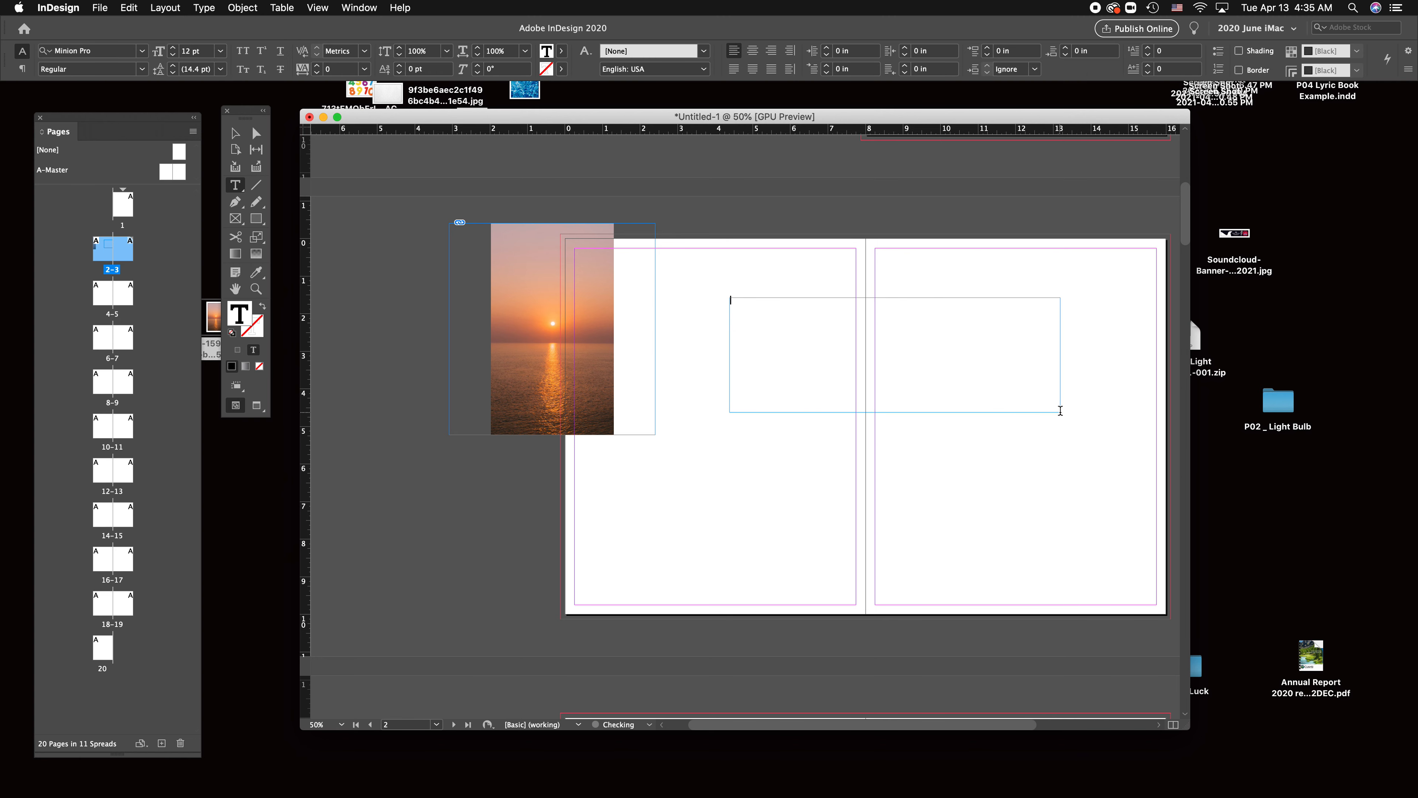
type("tex")
Increase the font size of all the text in the new text frame.
key("super+a")
left_click(173, 48)
left_click(173, 48)
left_click(173, 48)
left_click(173, 48)
left_click(174, 48)
left_click(173, 48)
left_click(174, 48)
left_click(173, 48)
Shrink the text frame to about 2.08 × 0.84 in around its text and deselect it.
left_click(234, 133)
left_click_drag(1060, 412, 810, 330)
left_click(797, 426)
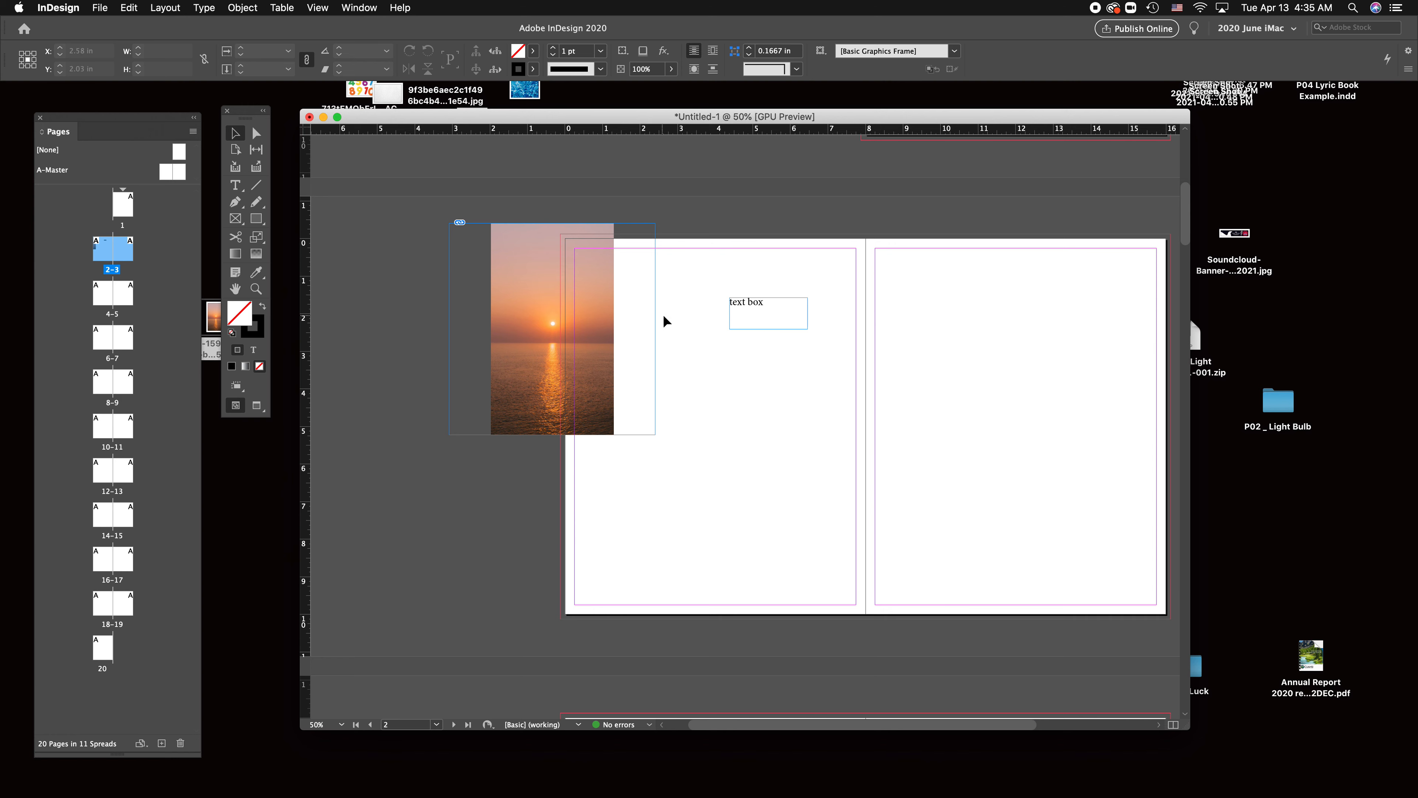
Draw a wavy path across the spread below the text with the Pen tool and make it ready for type on a path.
left_click(235, 201)
left_click_drag(719, 418, 750, 399)
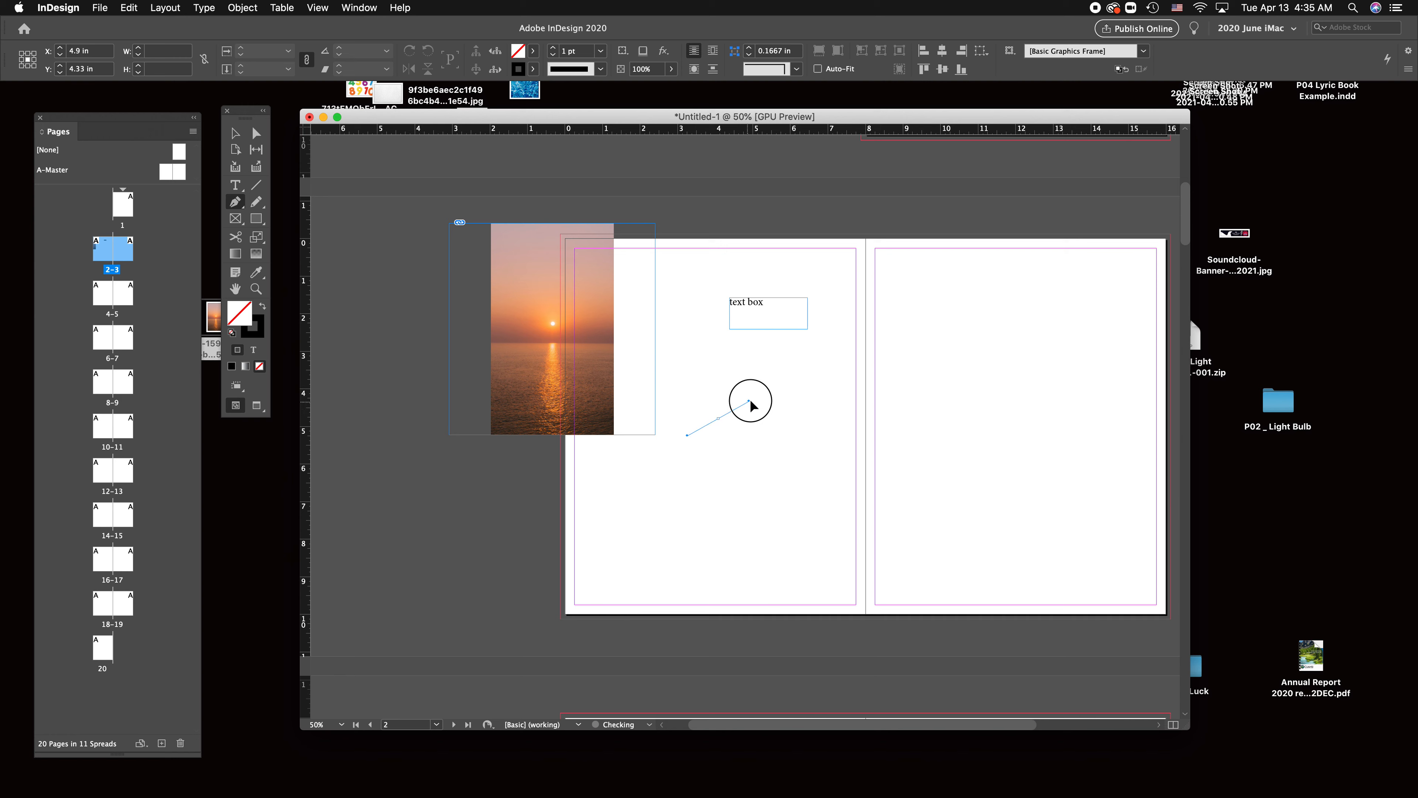
left_click_drag(900, 411, 965, 445)
left_click_drag(1074, 384, 1106, 361)
left_click_drag(230, 184, 305, 216)
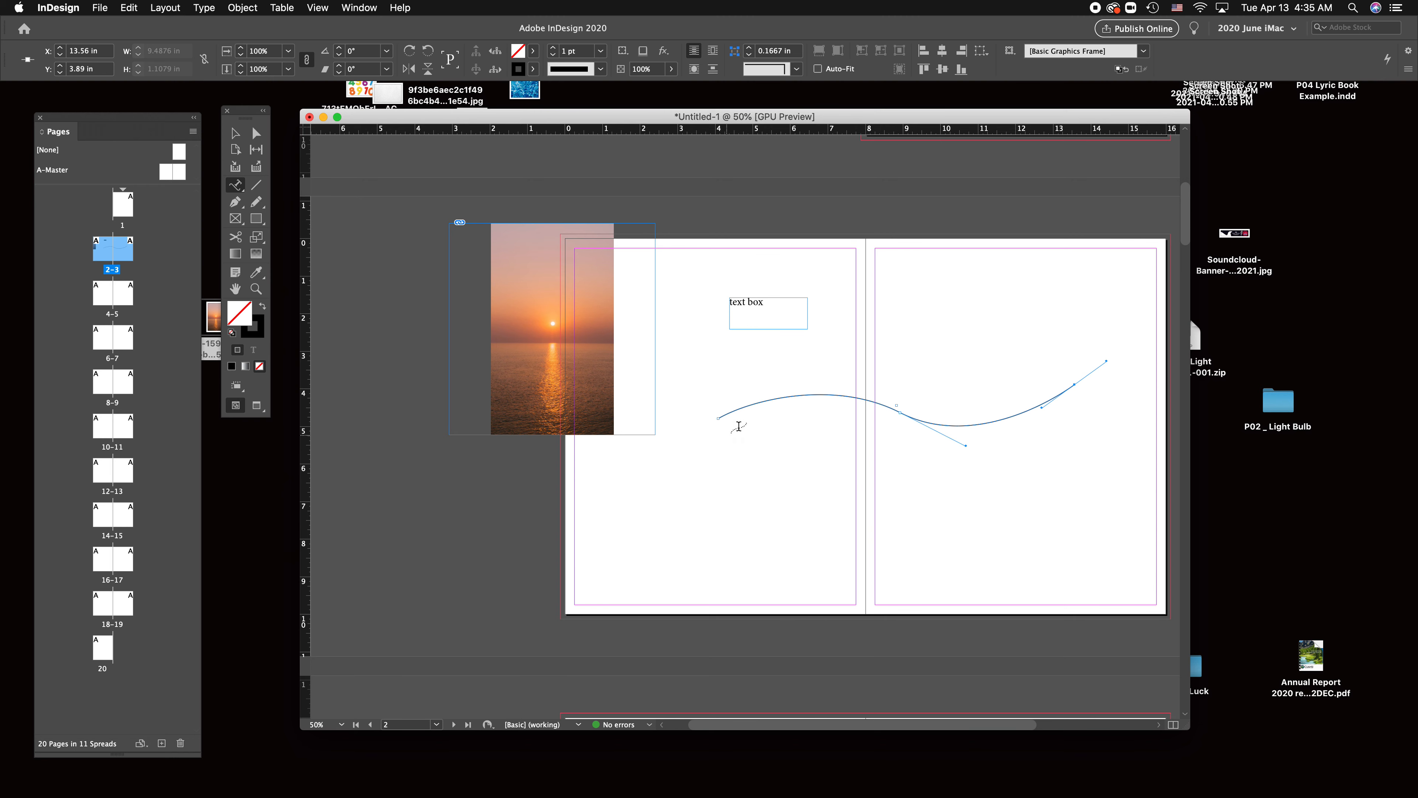
left_click(769, 401)
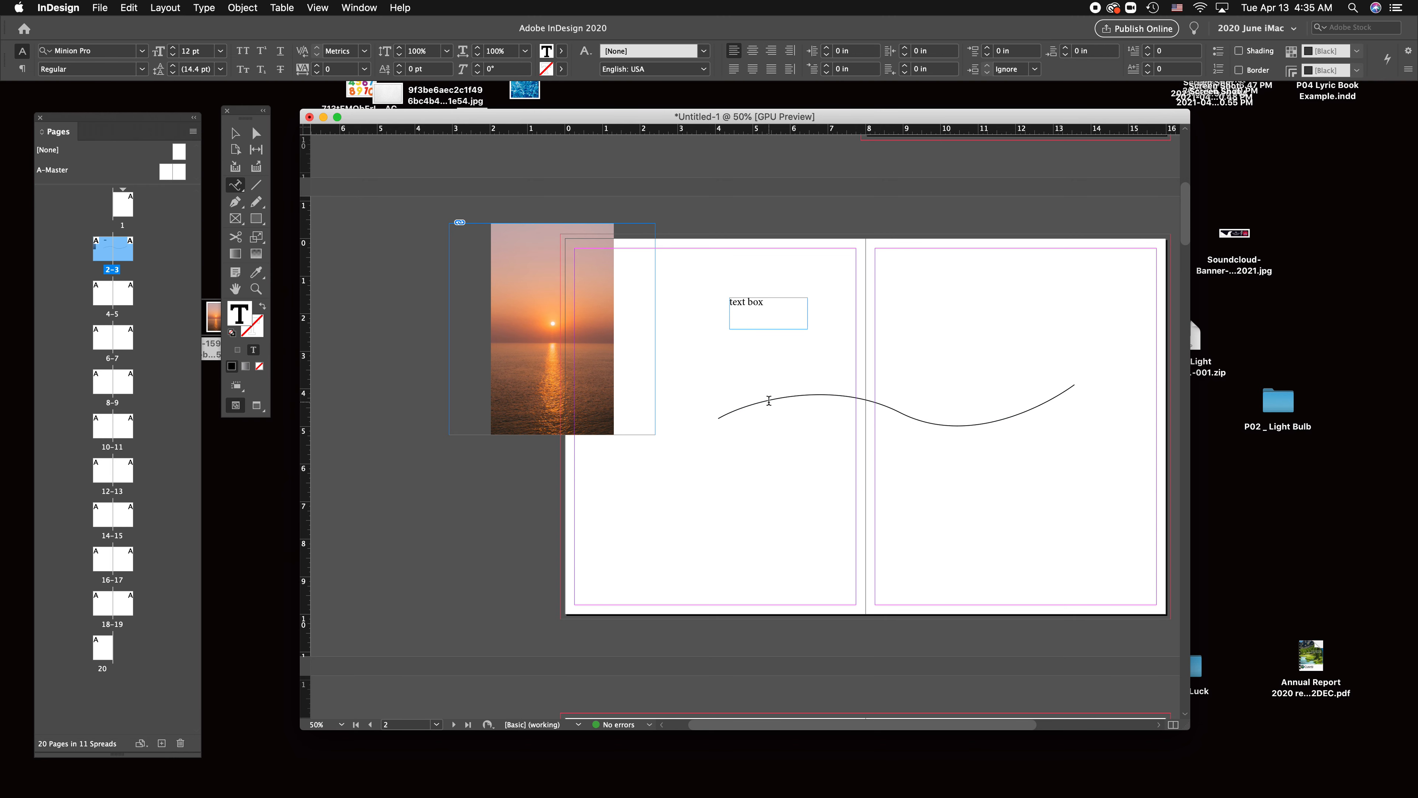
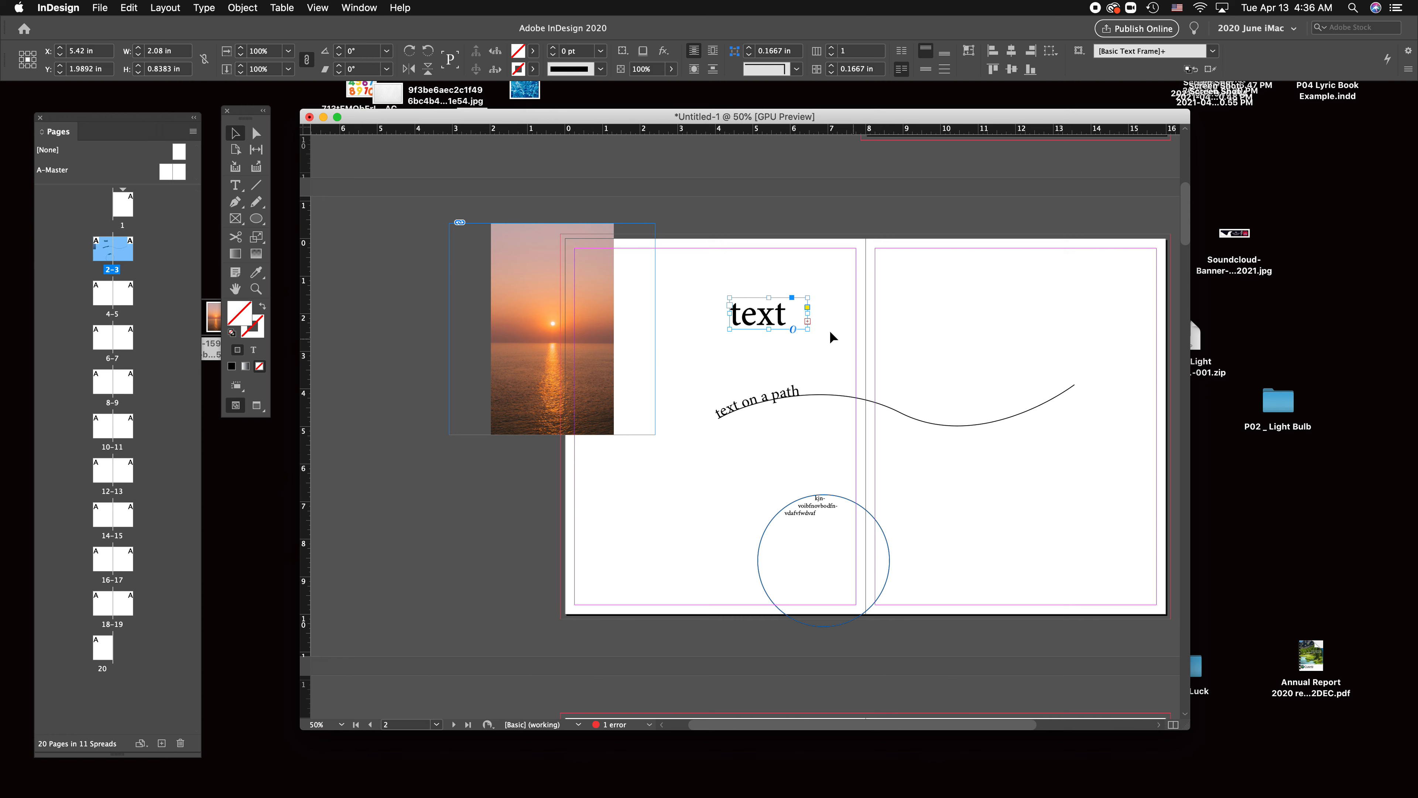
Enlarge the "text box" frame to about 6.5 × 2.72 in, shift it up, and convert its text to outlines.
left_click_drag(810, 332, 766, 294)
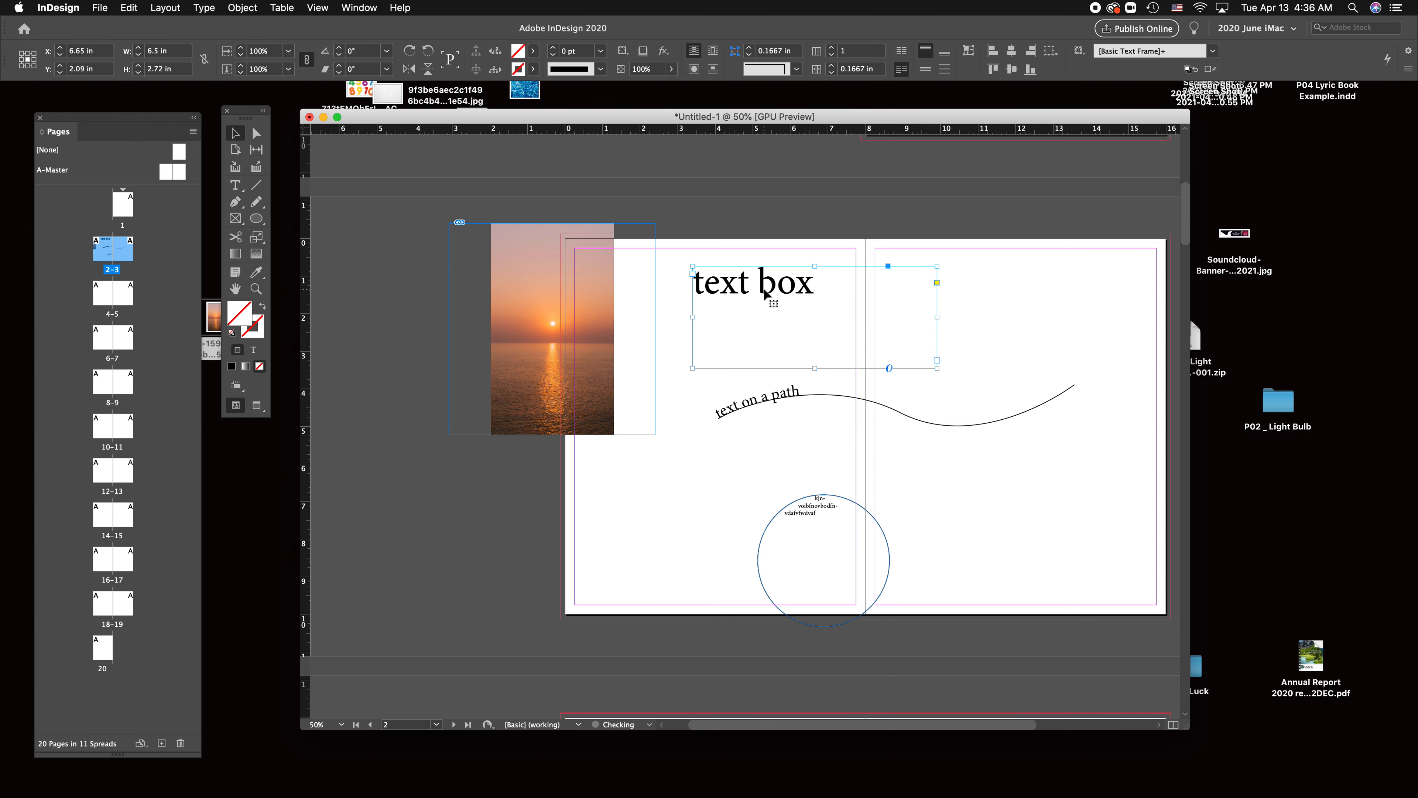
key("super+alt+c")
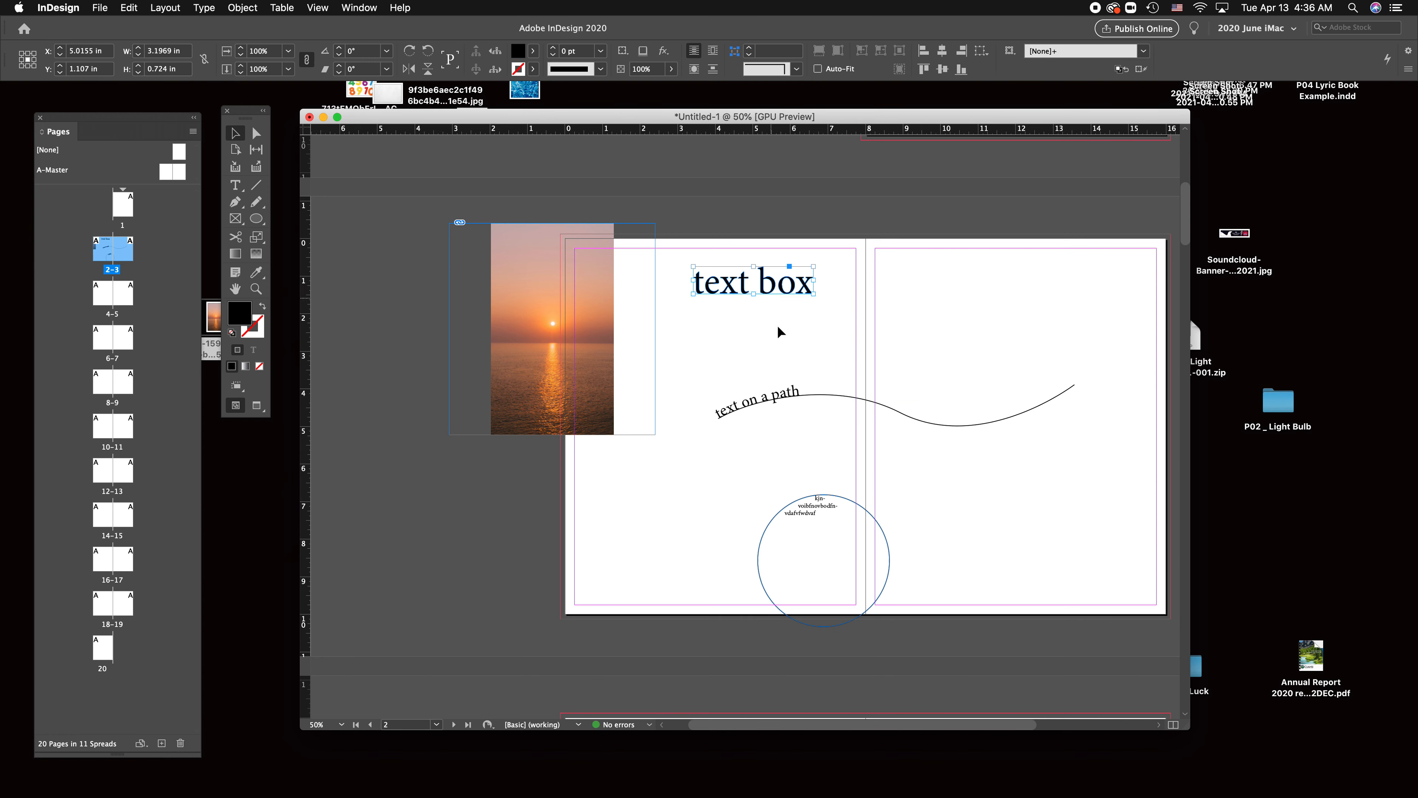
Enlarge the outlined "text box" lettering to about 16.31 × 3.69 in and deselect it.
left_click_drag(814, 293, 924, 360)
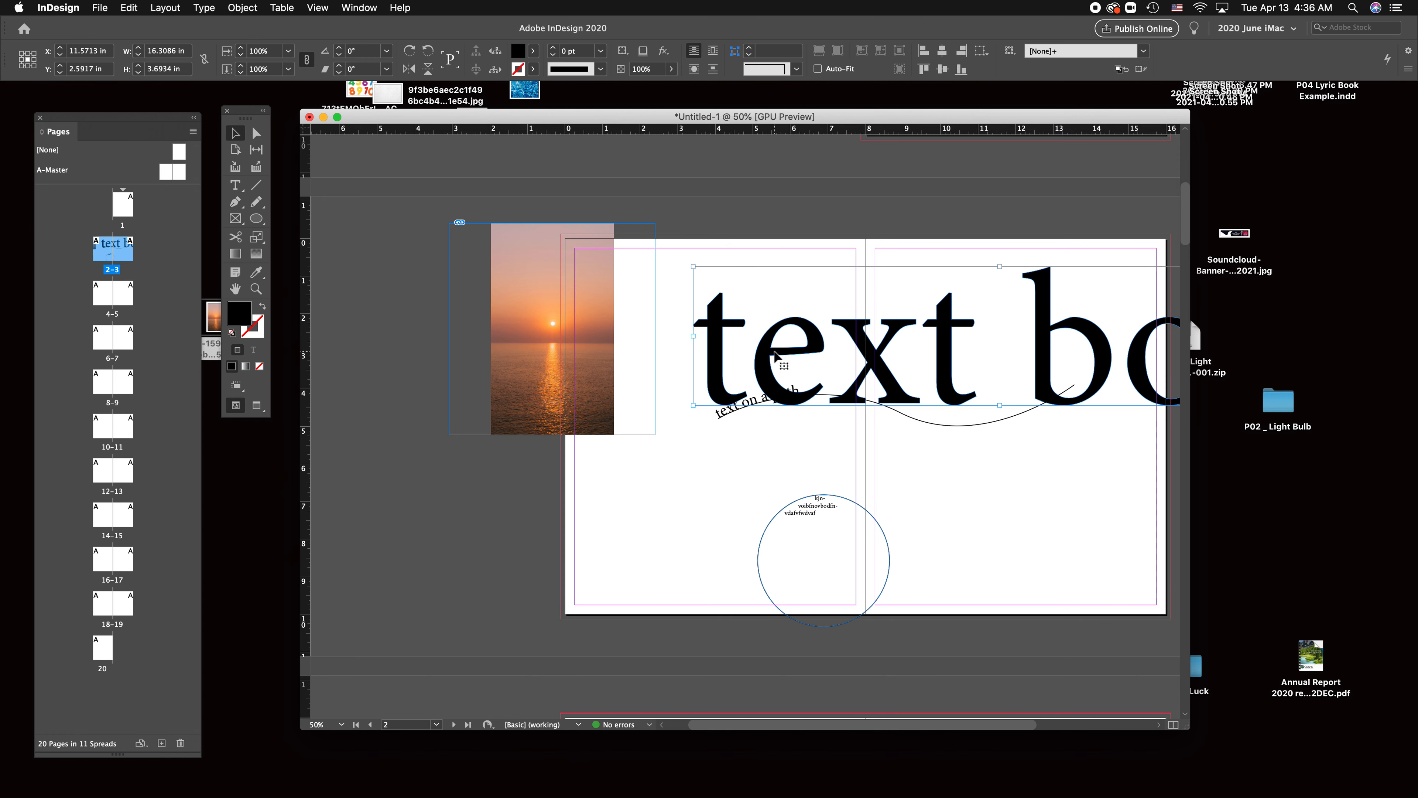
left_click(690, 490)
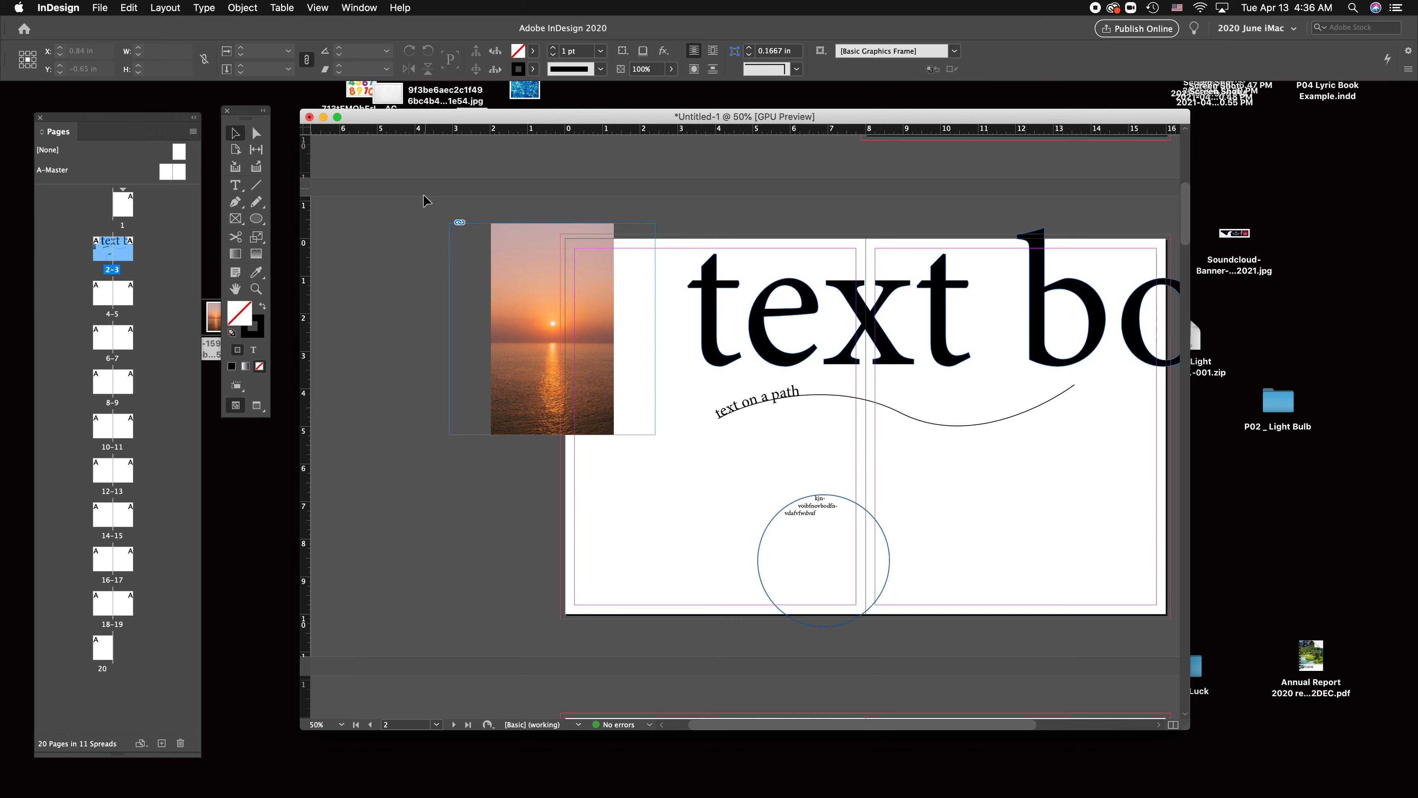
Clear the spread by deleting the outlined lettering, the text on a path, the circular text frame and the sunset photo.
left_click_drag(798, 254, 1054, 598)
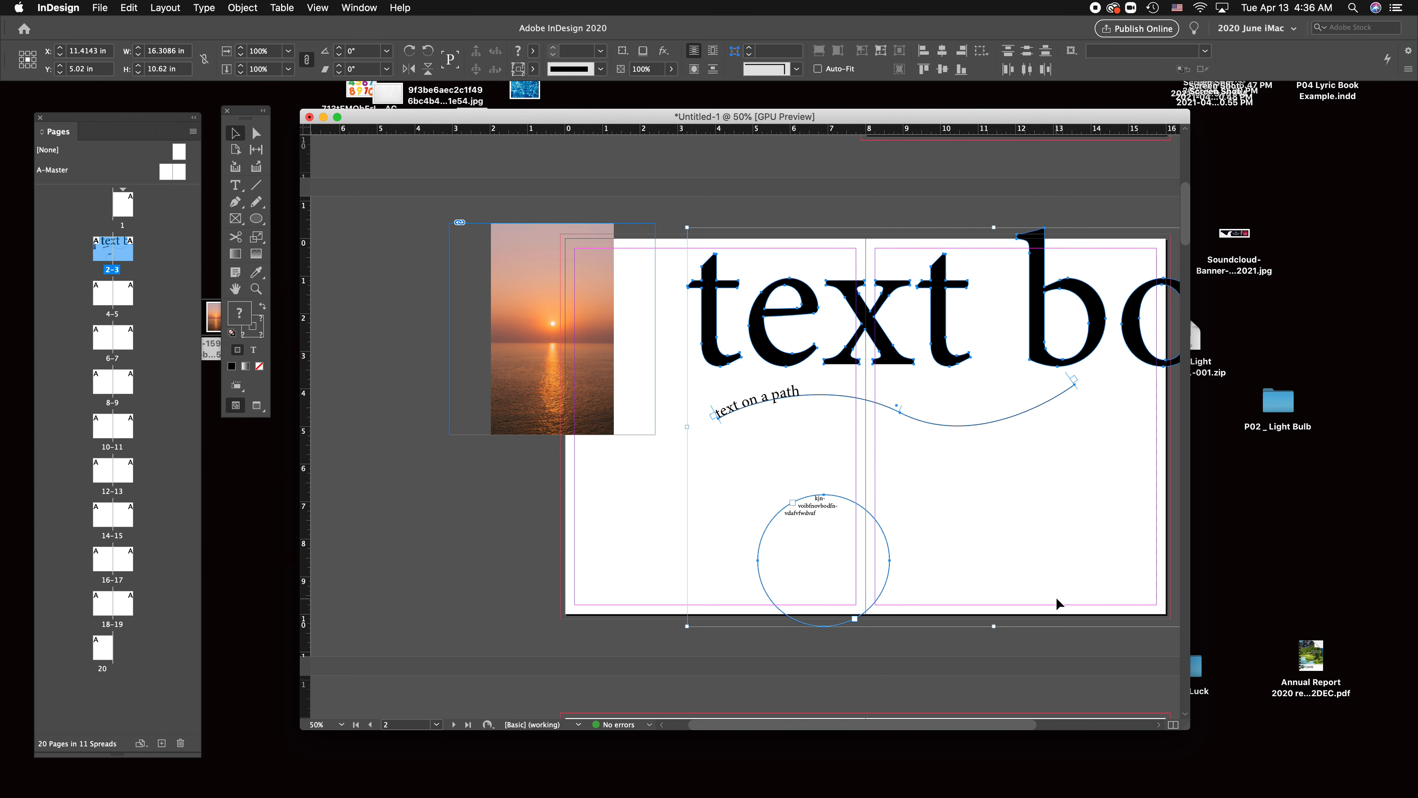
key("BackSpace")
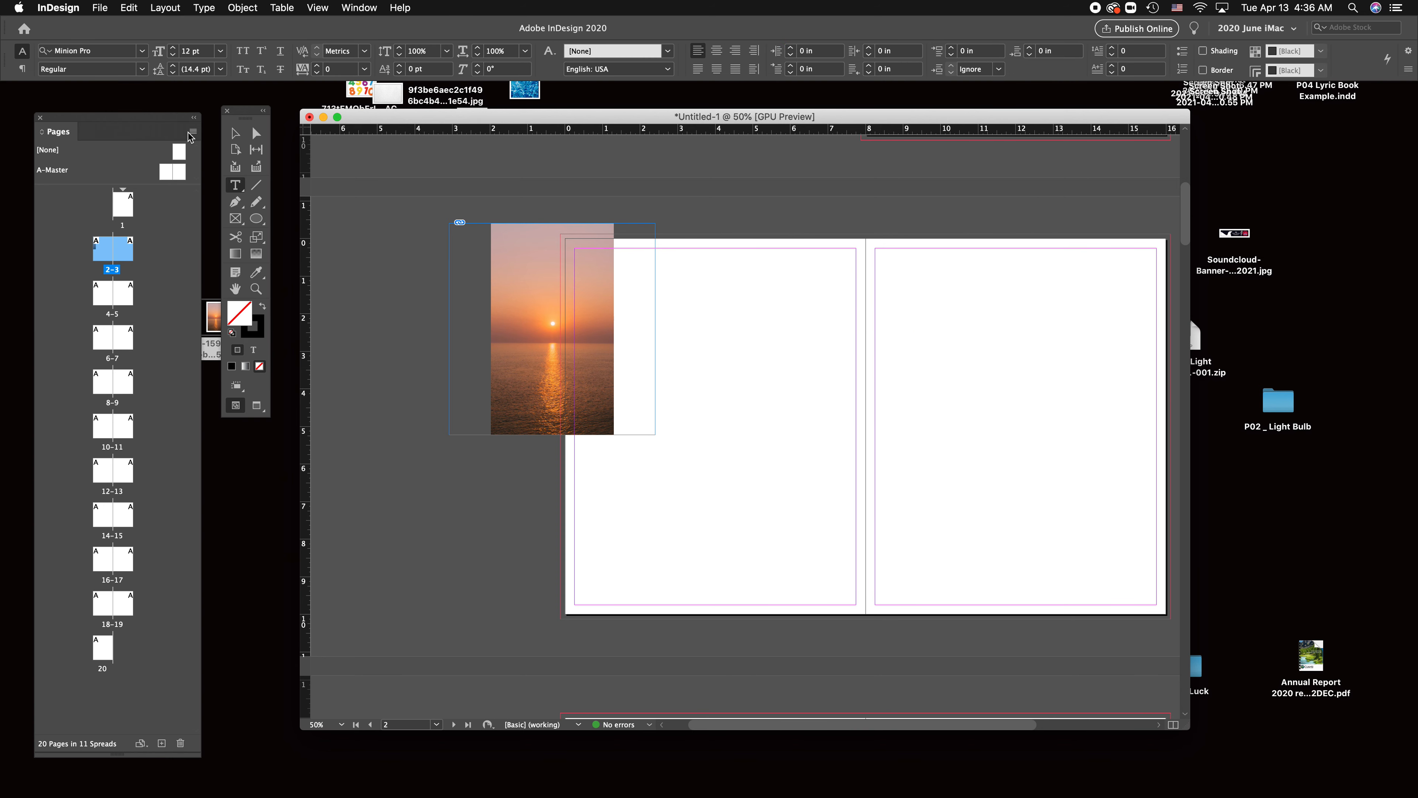
left_click_drag(609, 425, 544, 436)
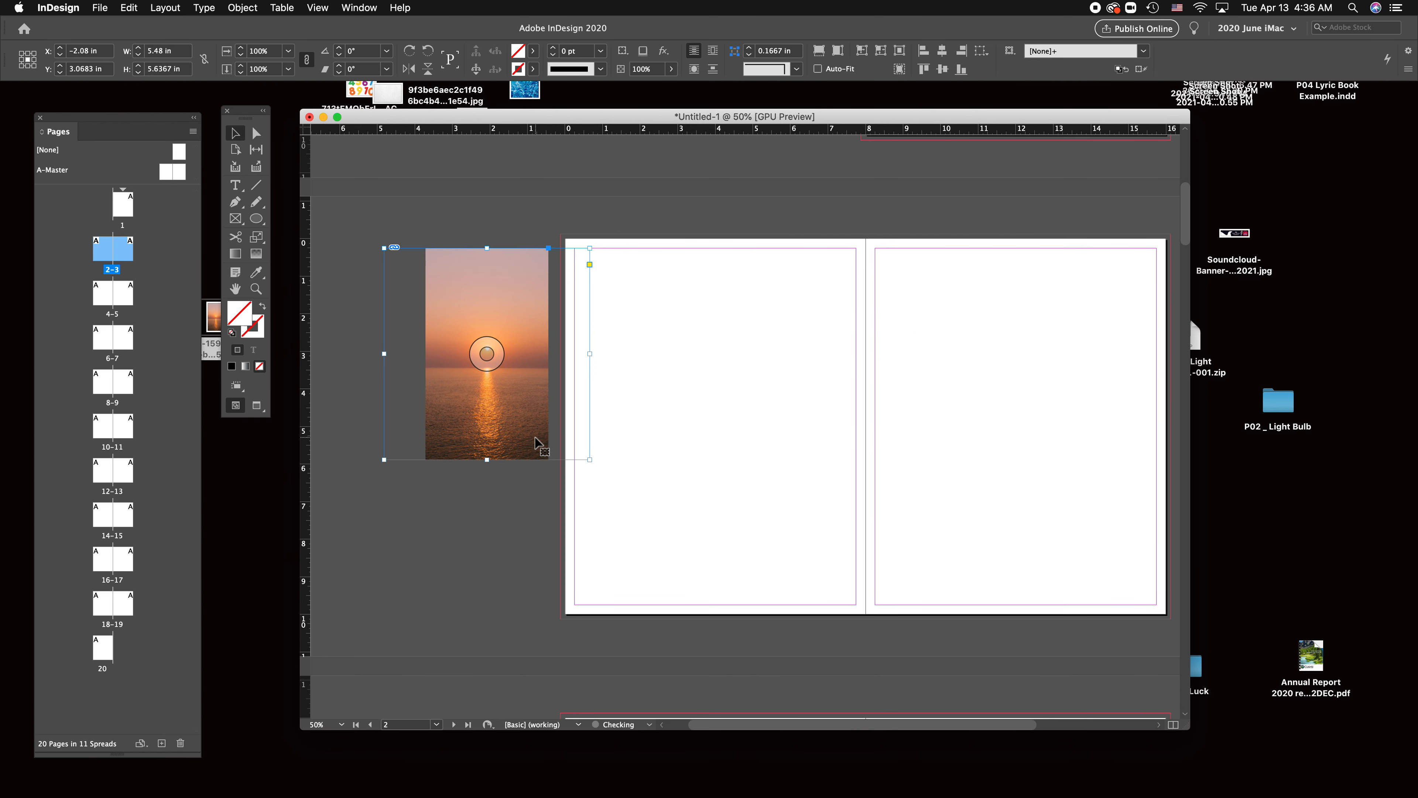
key("BackSpace")
Draw a text frame about 7.25 × 8.9 in, nearly filling the margins of page 2.
key("t")
left_click_drag(584, 267, 855, 601)
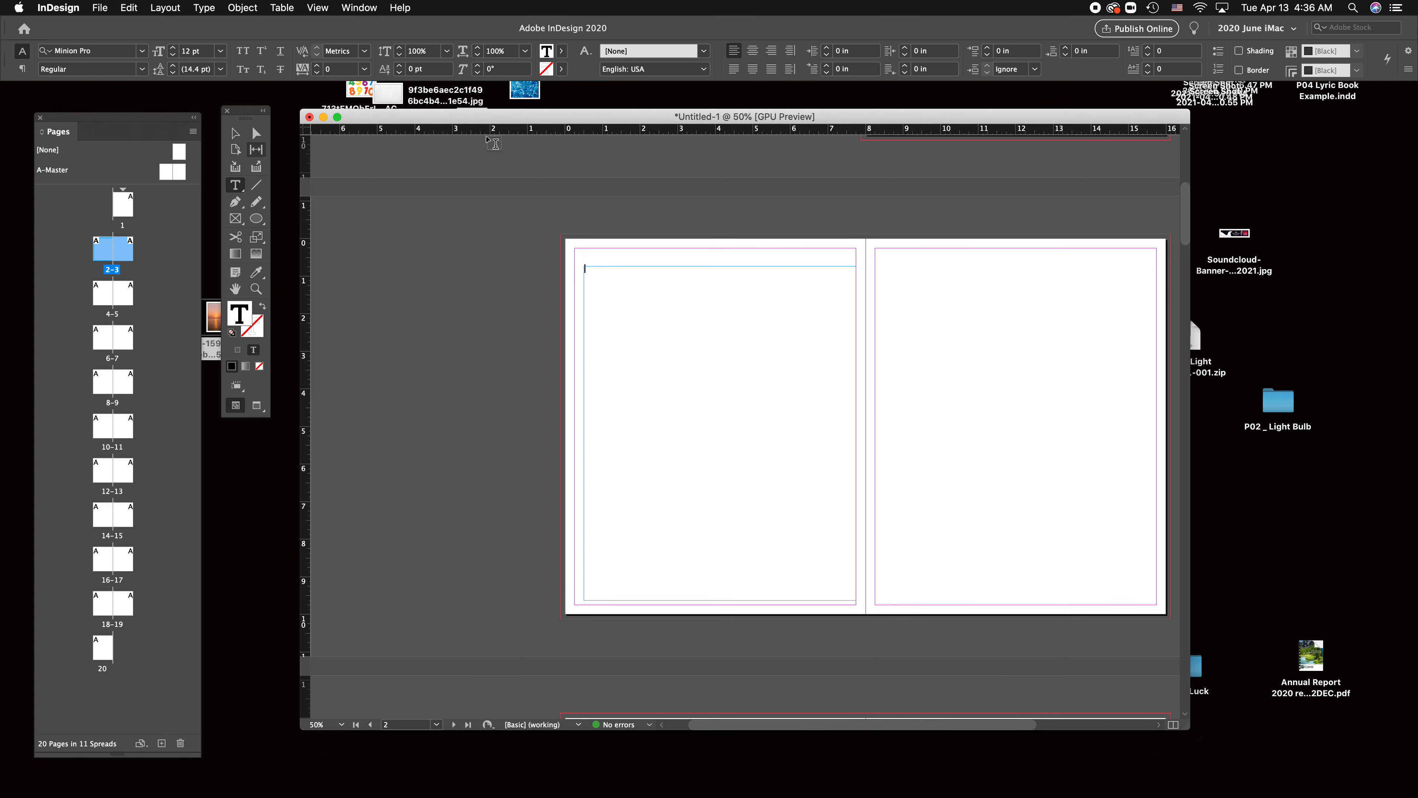
Switch to Safari and search the web for "lorem ipsum" in a new tab.
left_click(1334, 96)
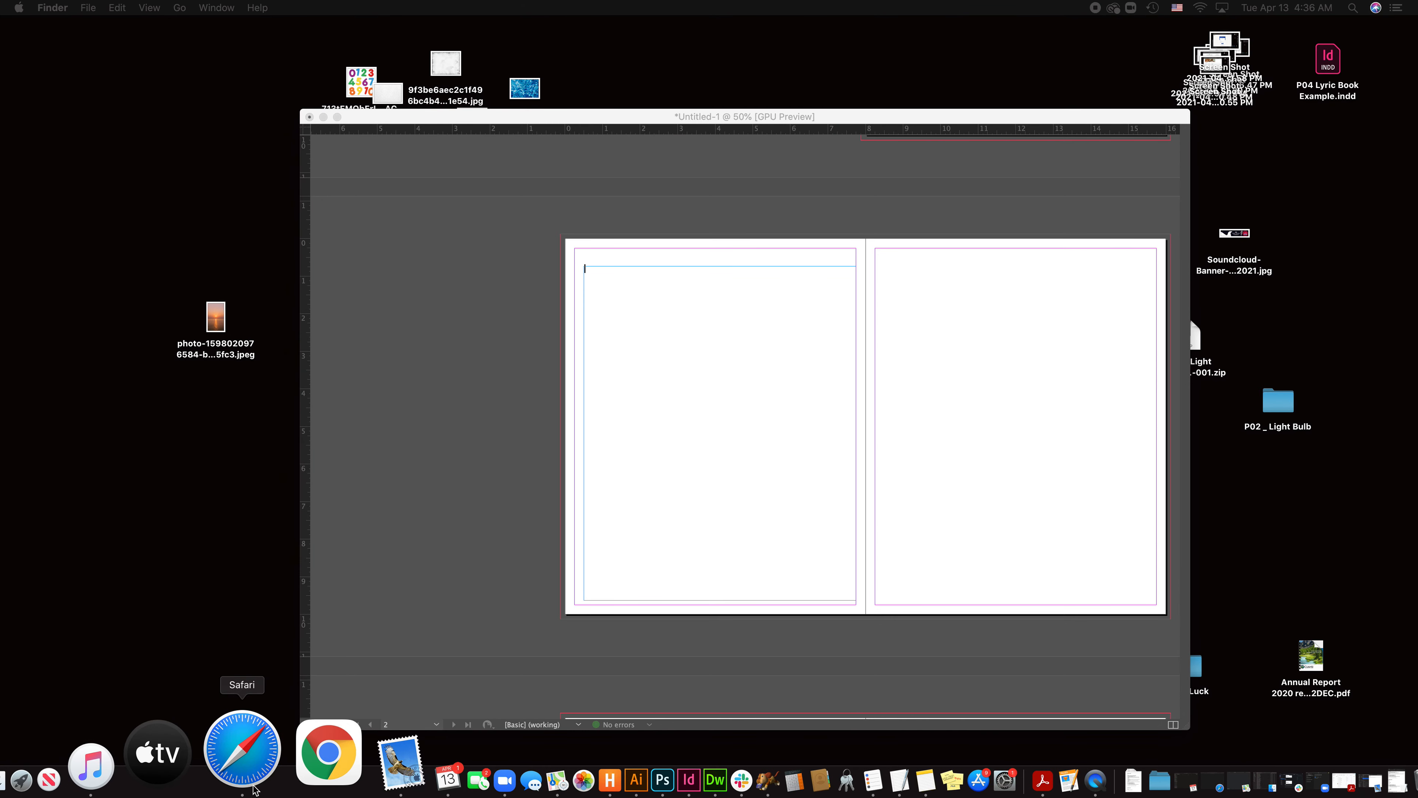
left_click(244, 750)
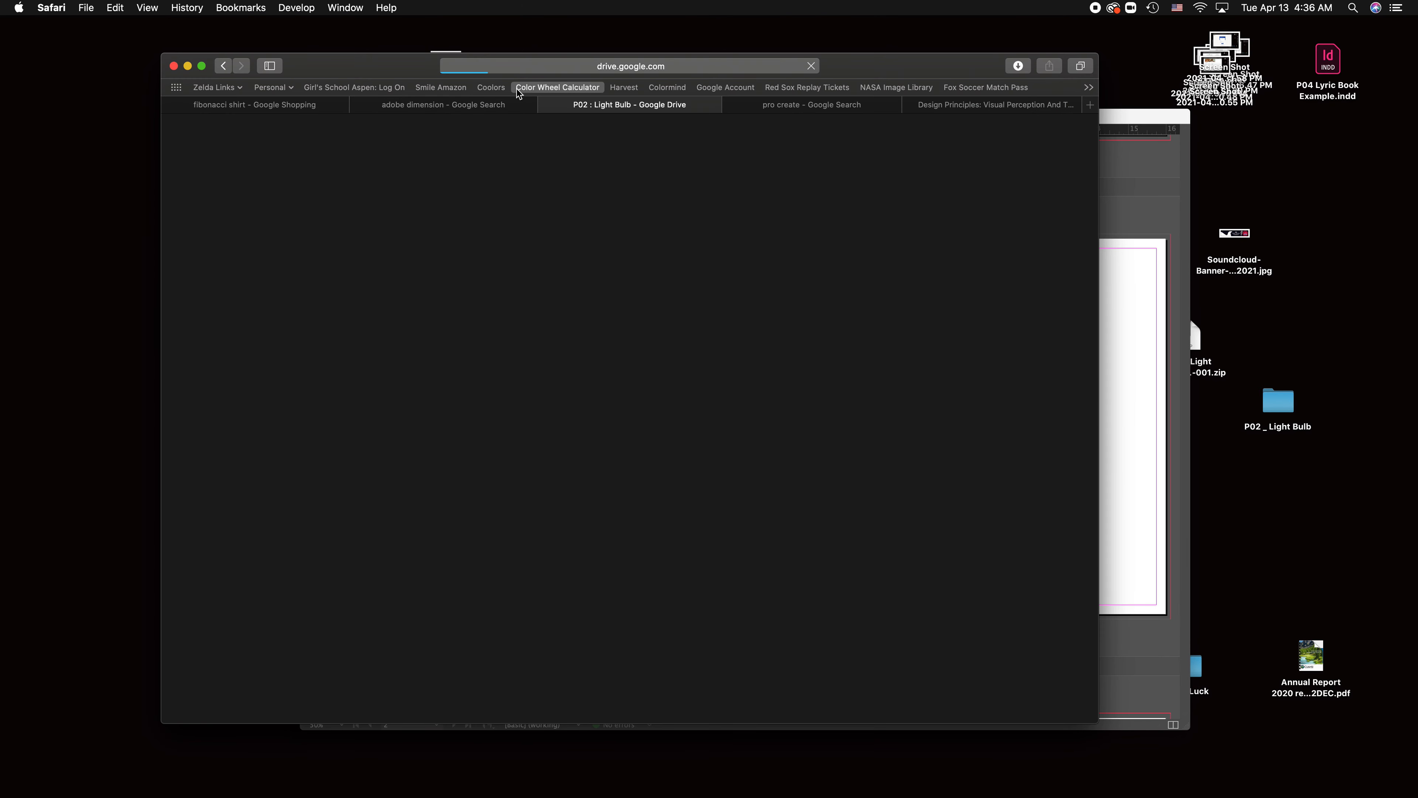
key("super+t")
type("lorem ipsu")
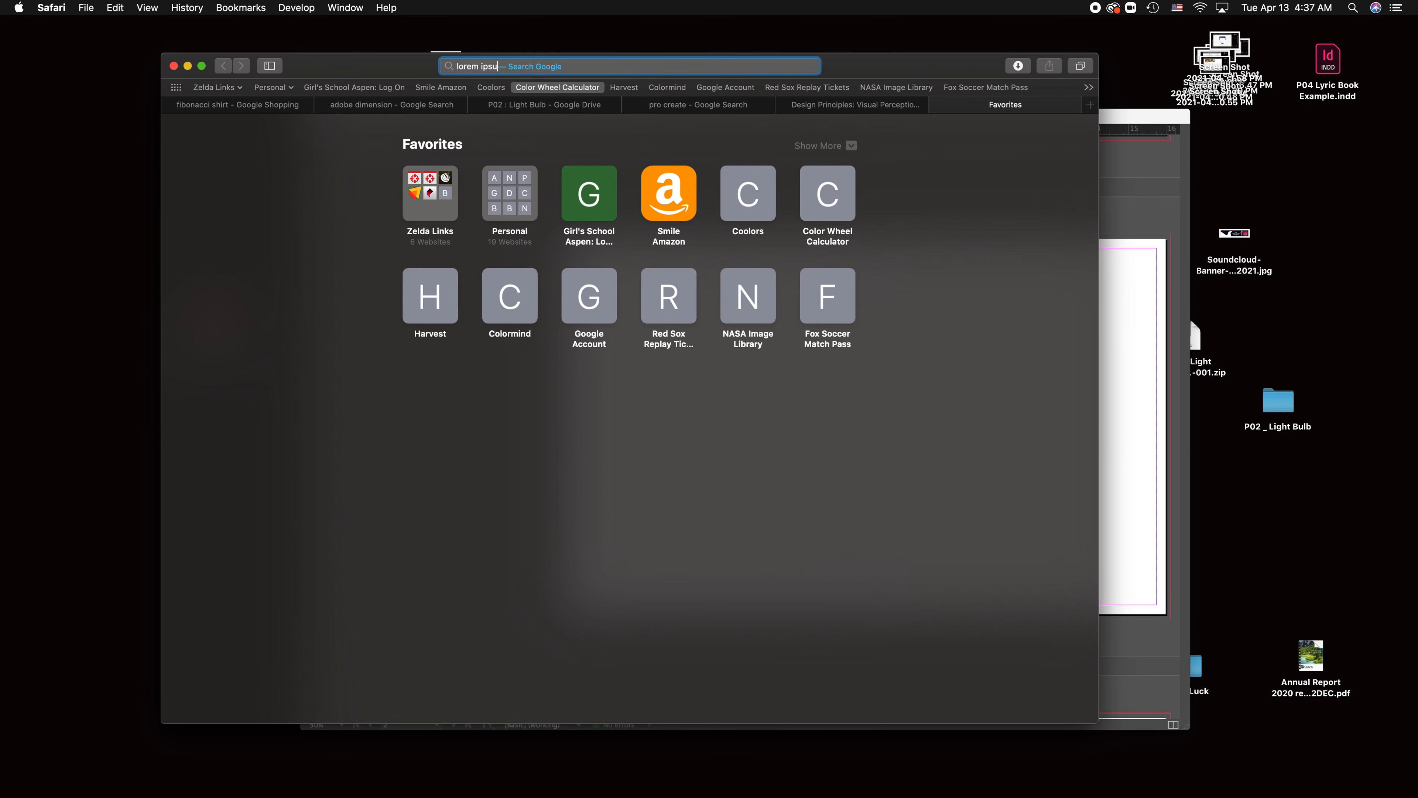
type("m")
key("Return")
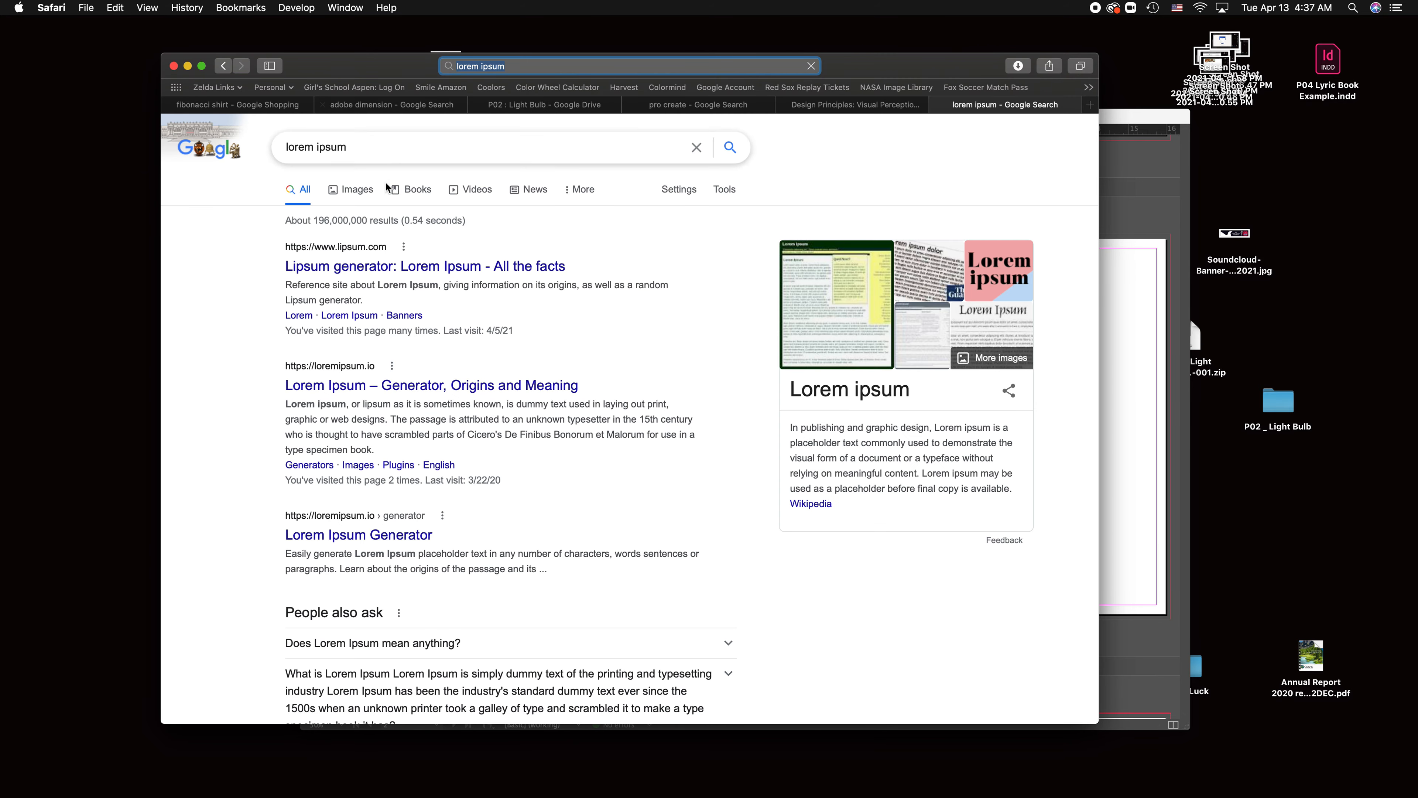
Open the lipsum.com generator and generate 5 paragraphs of Lorem Ipsum.
left_click(445, 267)
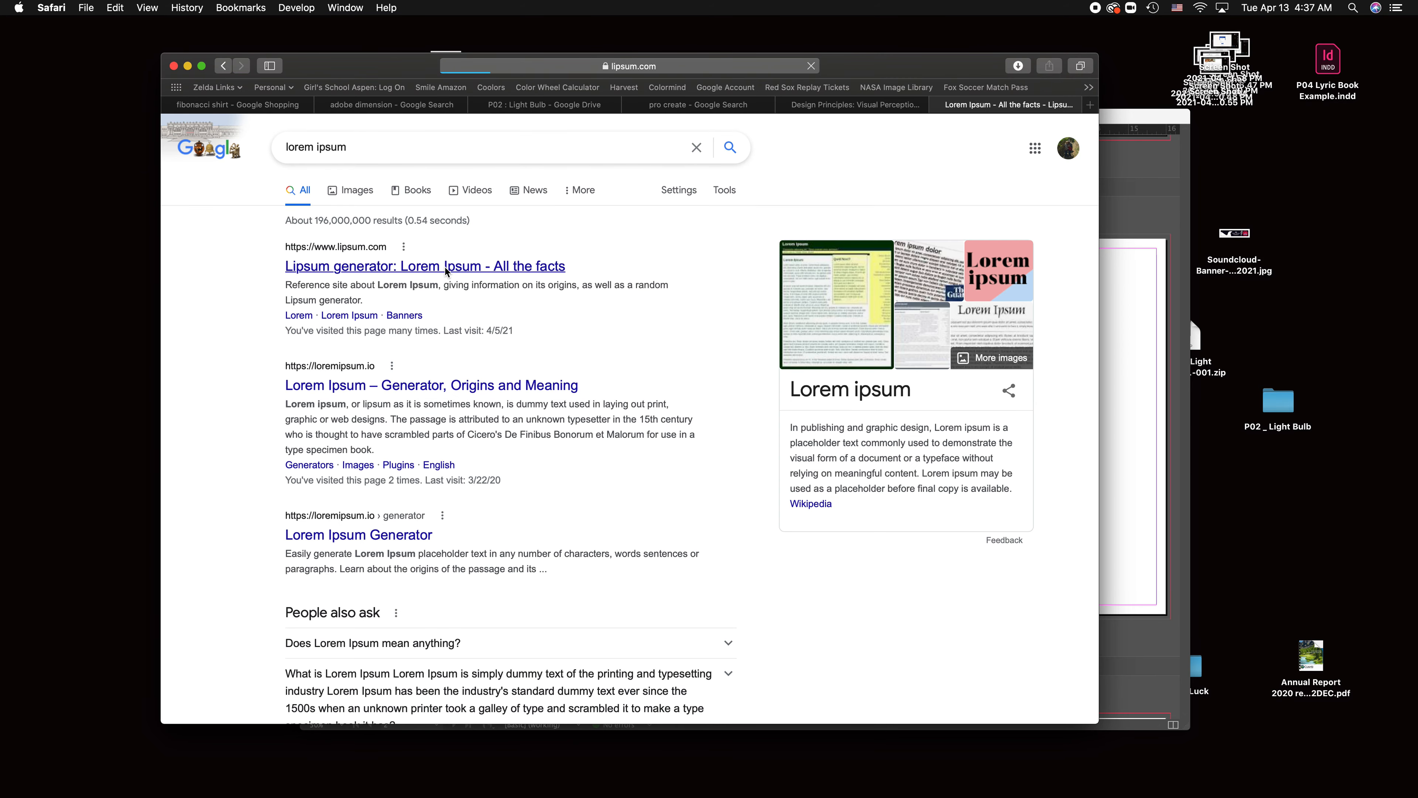
scroll(576, 440, "down", 6)
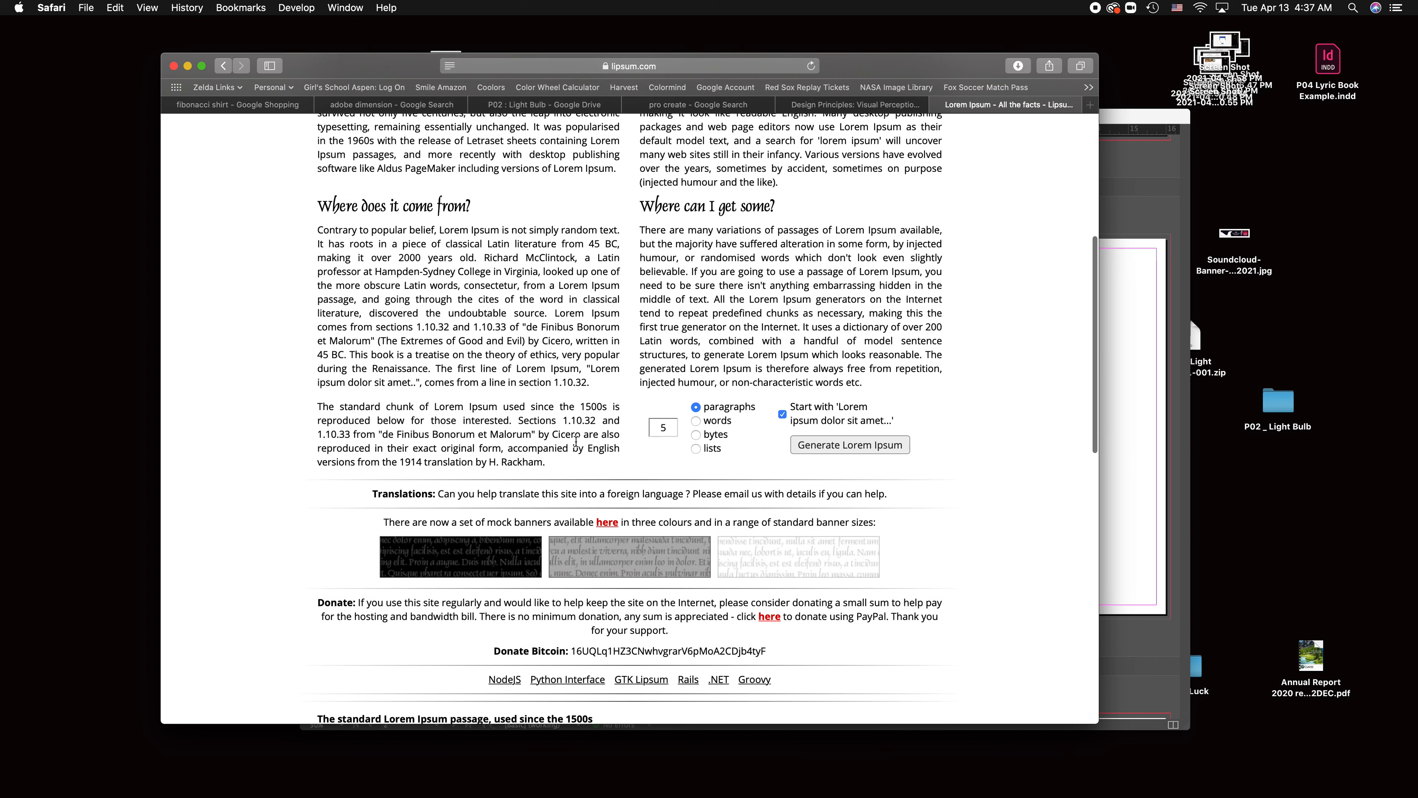
left_click(853, 445)
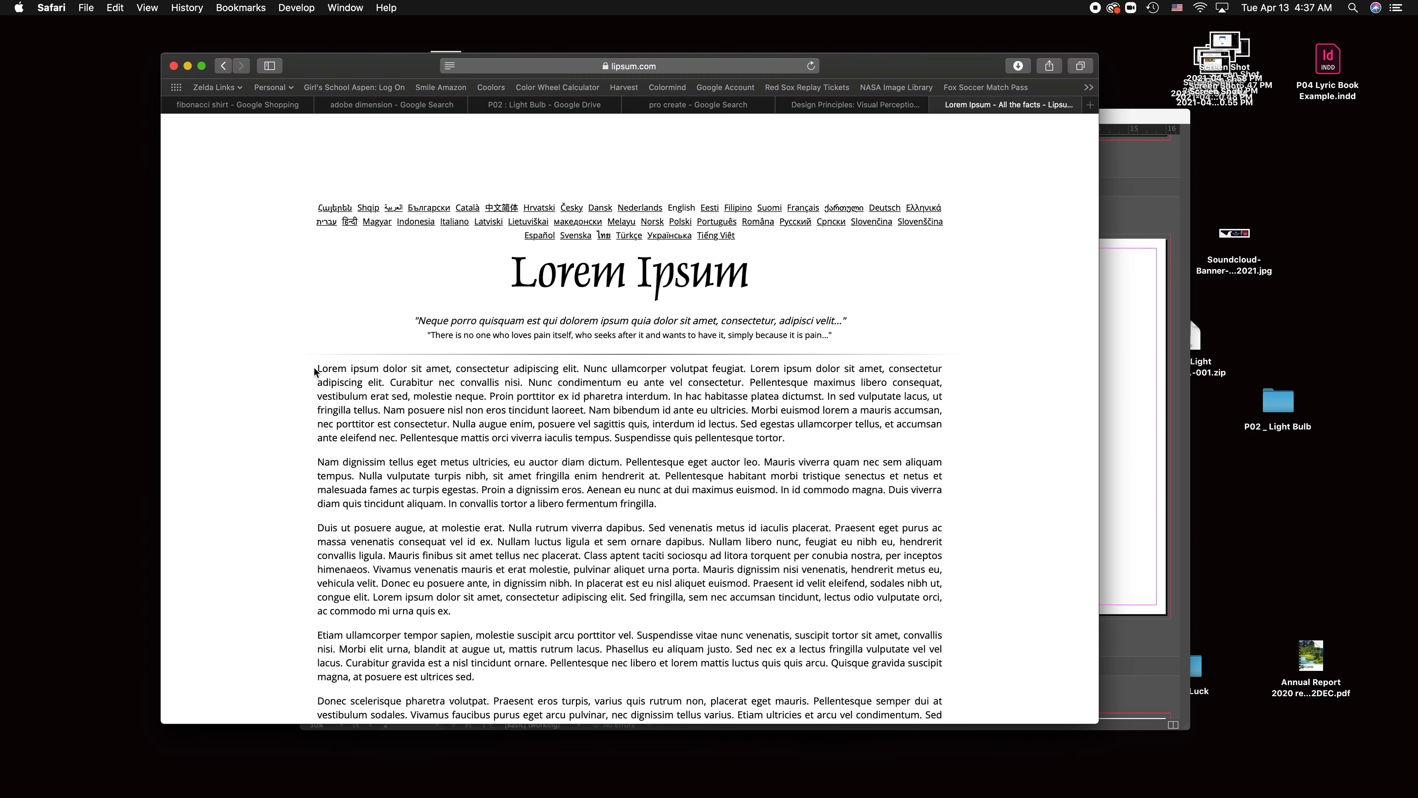
Copy all five generated Lorem Ipsum paragraphs.
left_click_drag(315, 370, 689, 540)
scroll(666, 531, "down", 4)
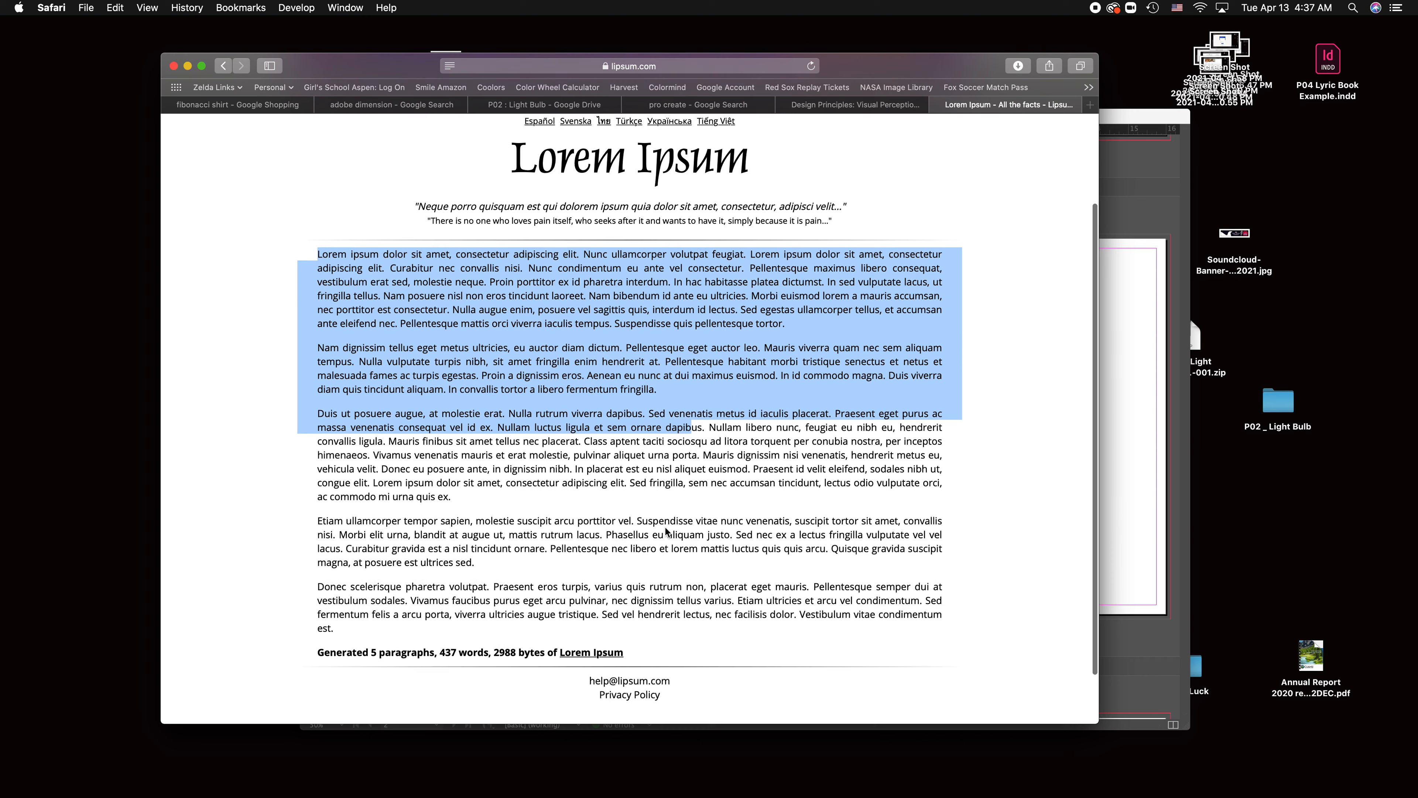
left_click_drag(348, 637, 346, 630)
key("super+c")
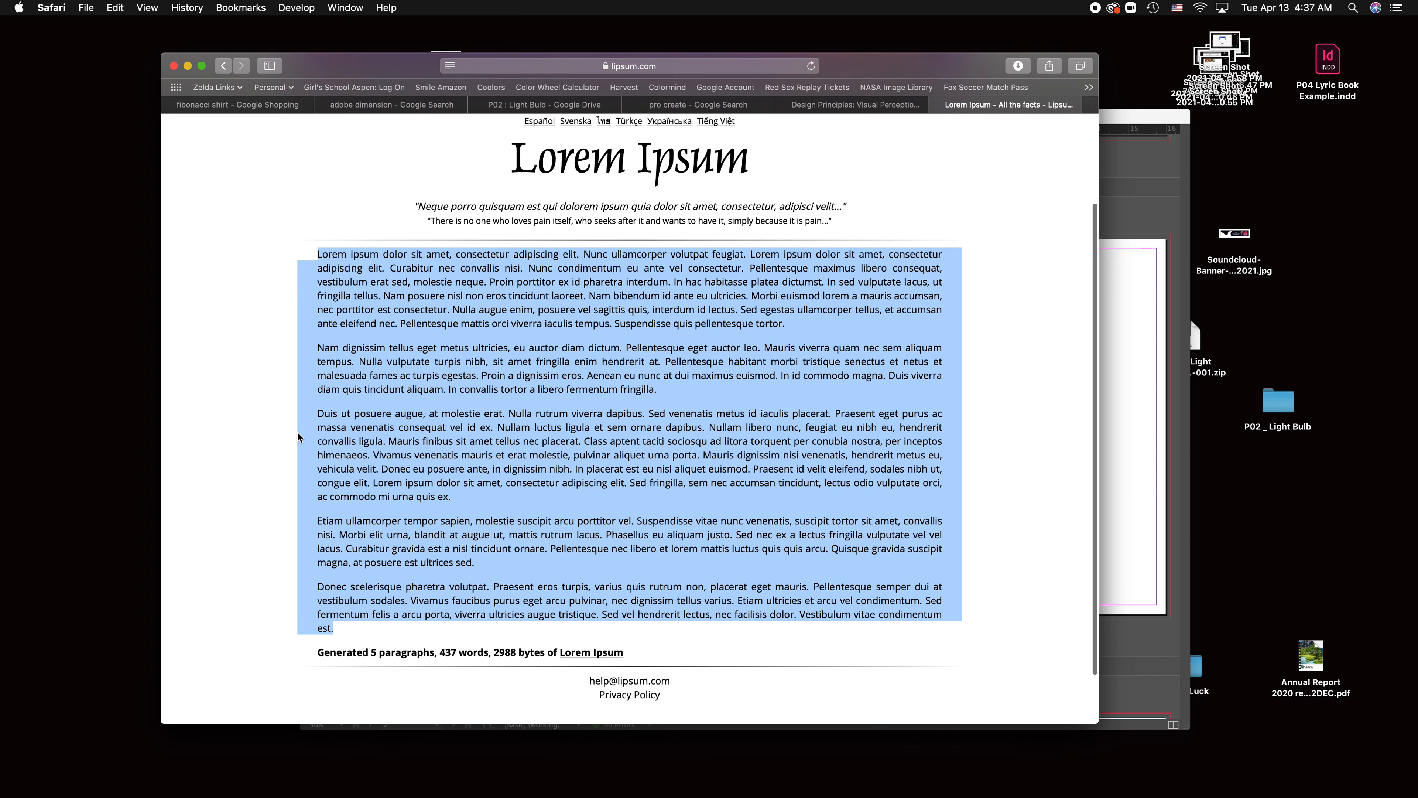
Return to InDesign, paste the copied paragraphs into the empty text frame on page 2 and deselect the frame.
left_click(188, 66)
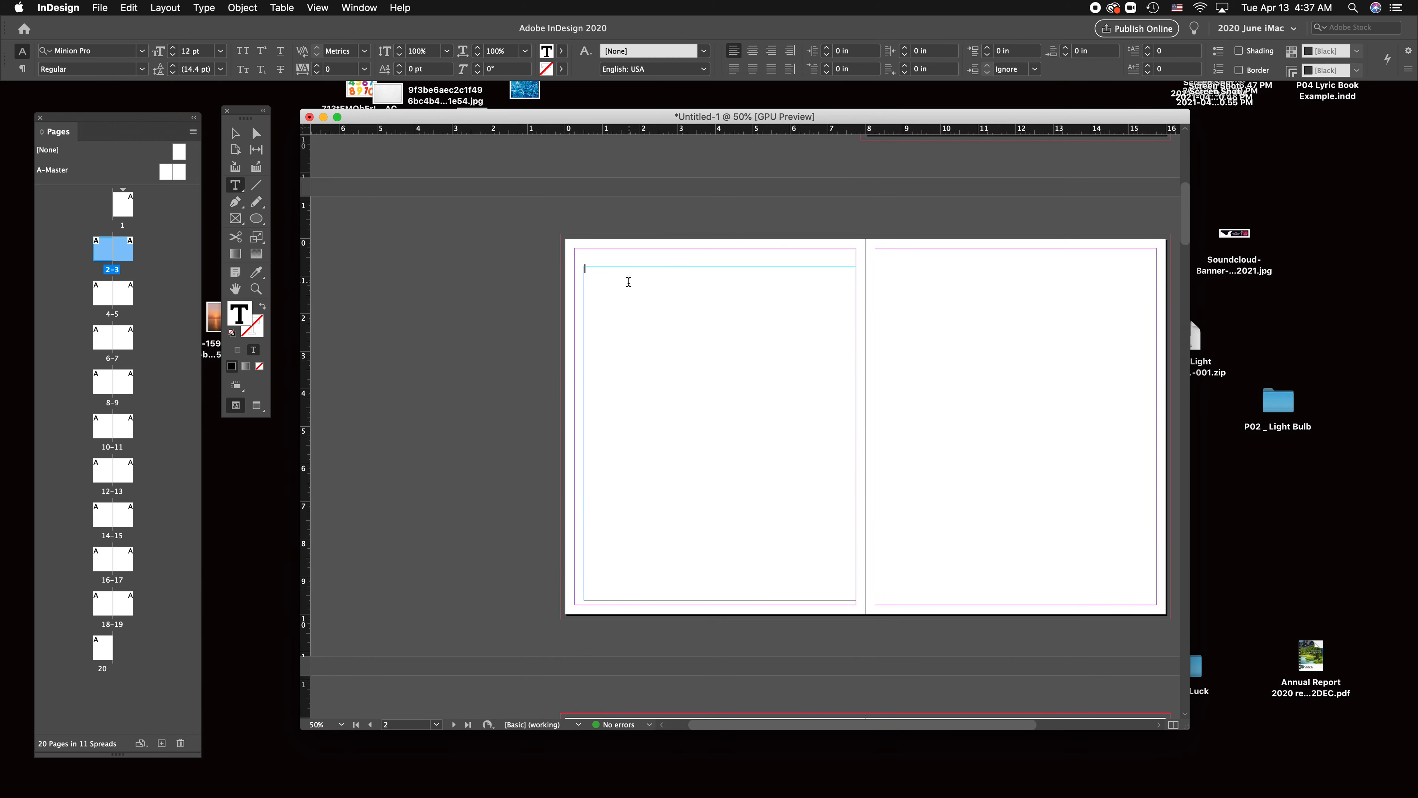
key("super+v")
left_click(233, 136)
left_click(997, 394)
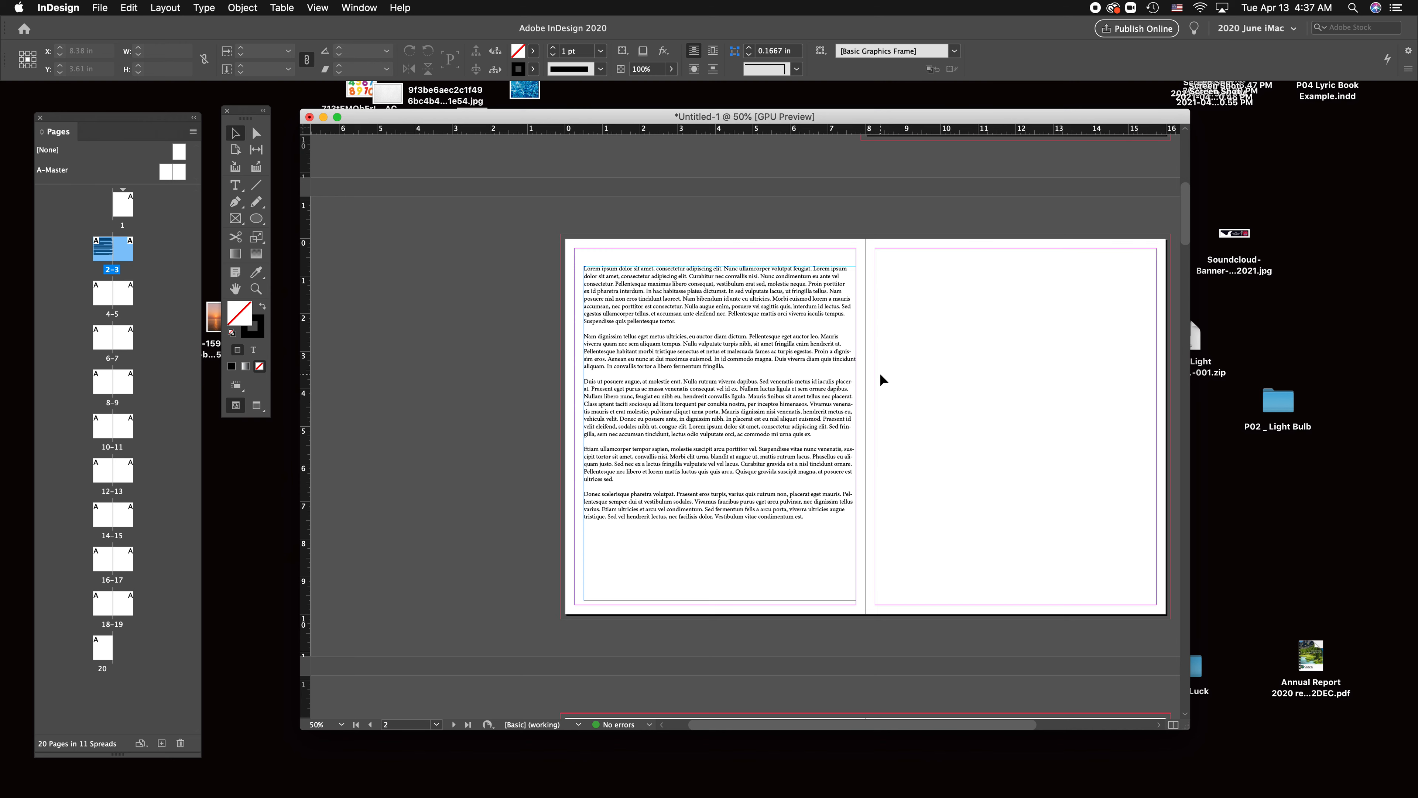
Split the page 2 text frame into 2 columns and deselect it.
left_click(743, 301)
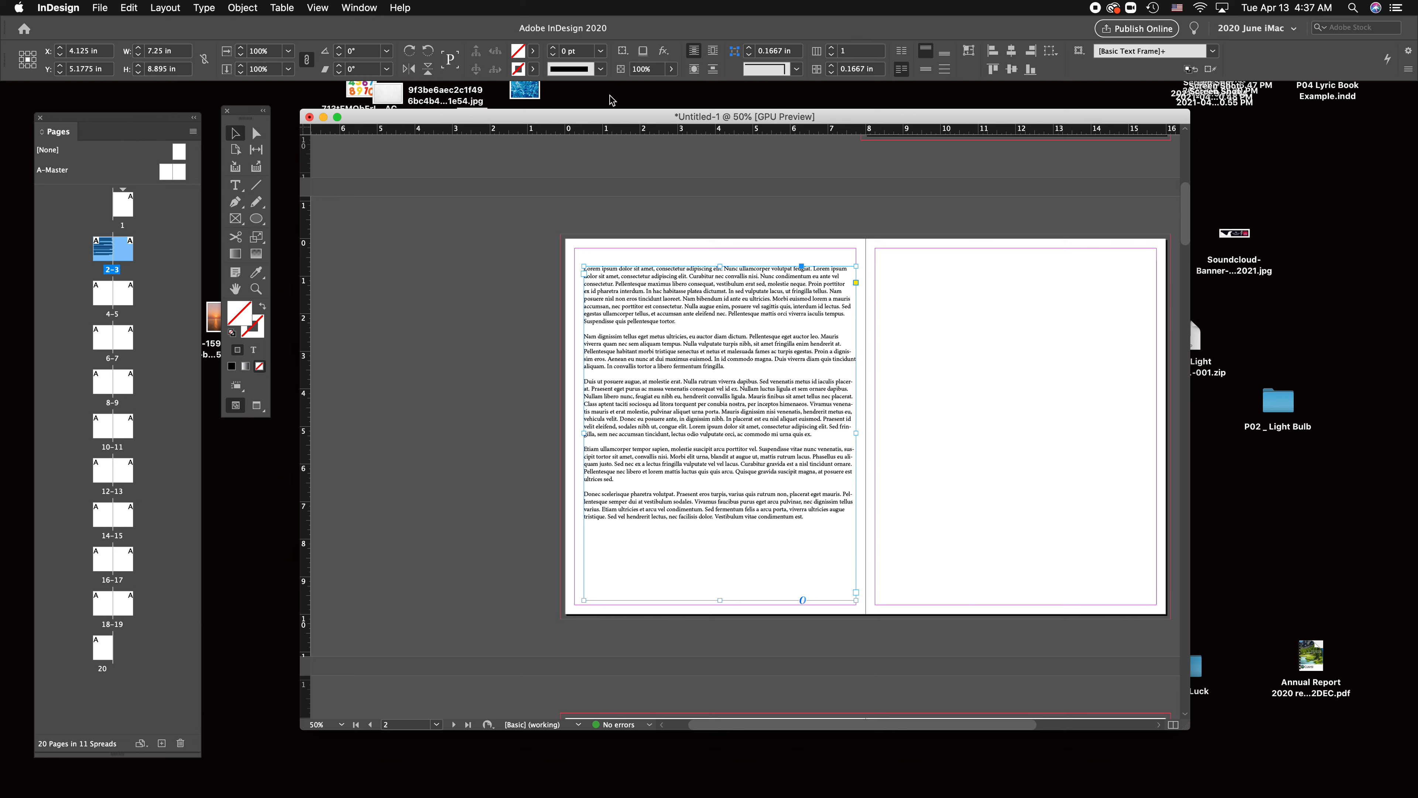
left_click(831, 48)
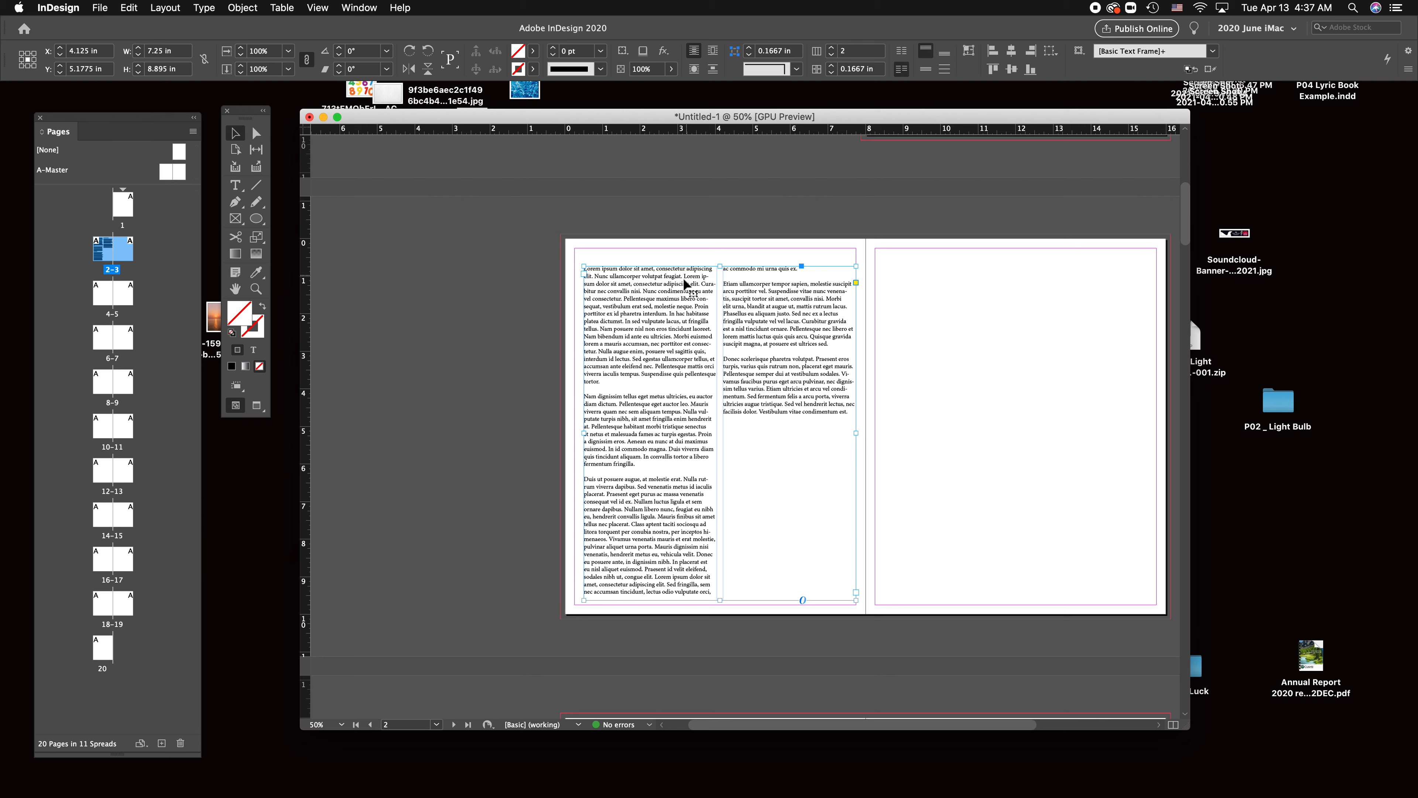
left_click(1075, 419)
Try the text frame with 3 or more columns and bring it back down to 1 column.
left_click(724, 323)
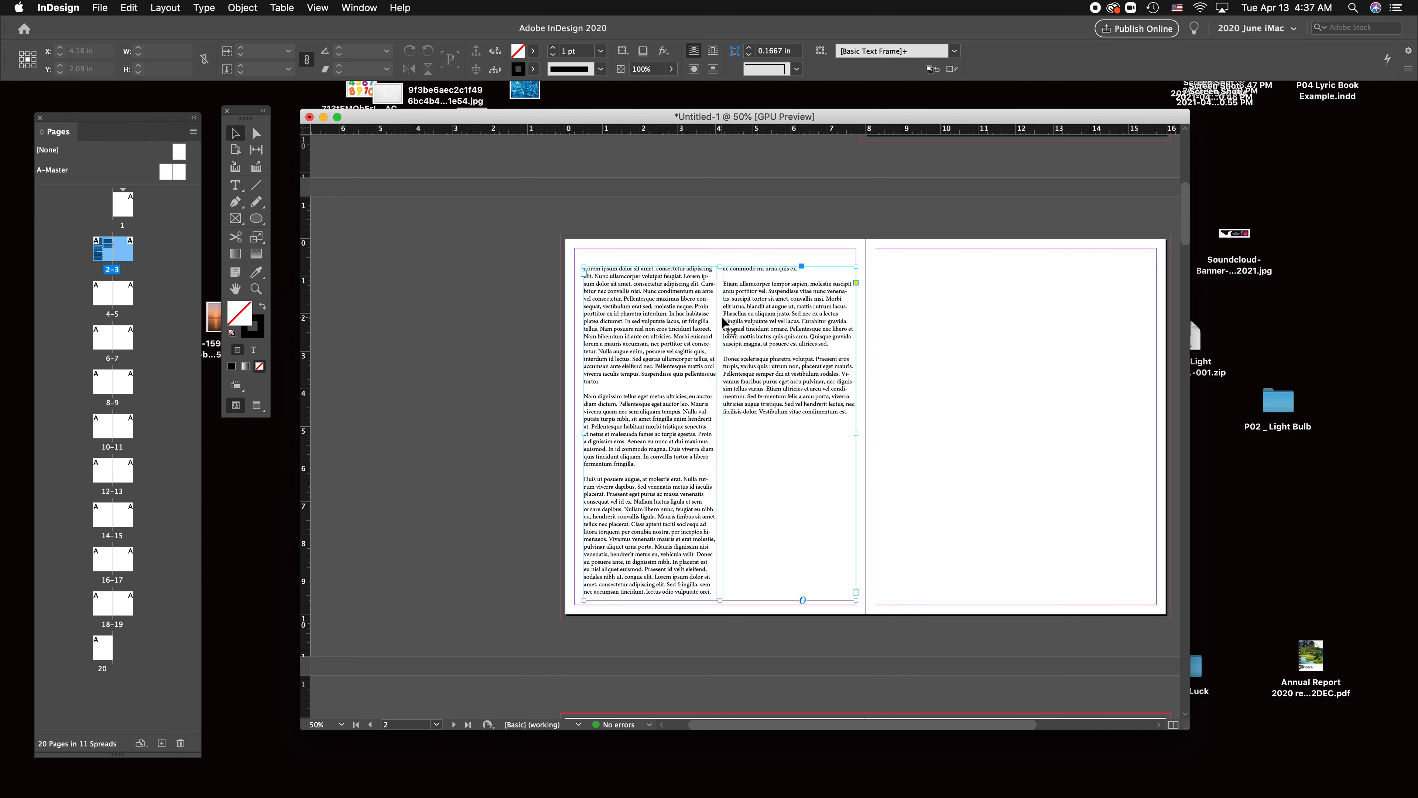
left_click(830, 47)
left_click(830, 48)
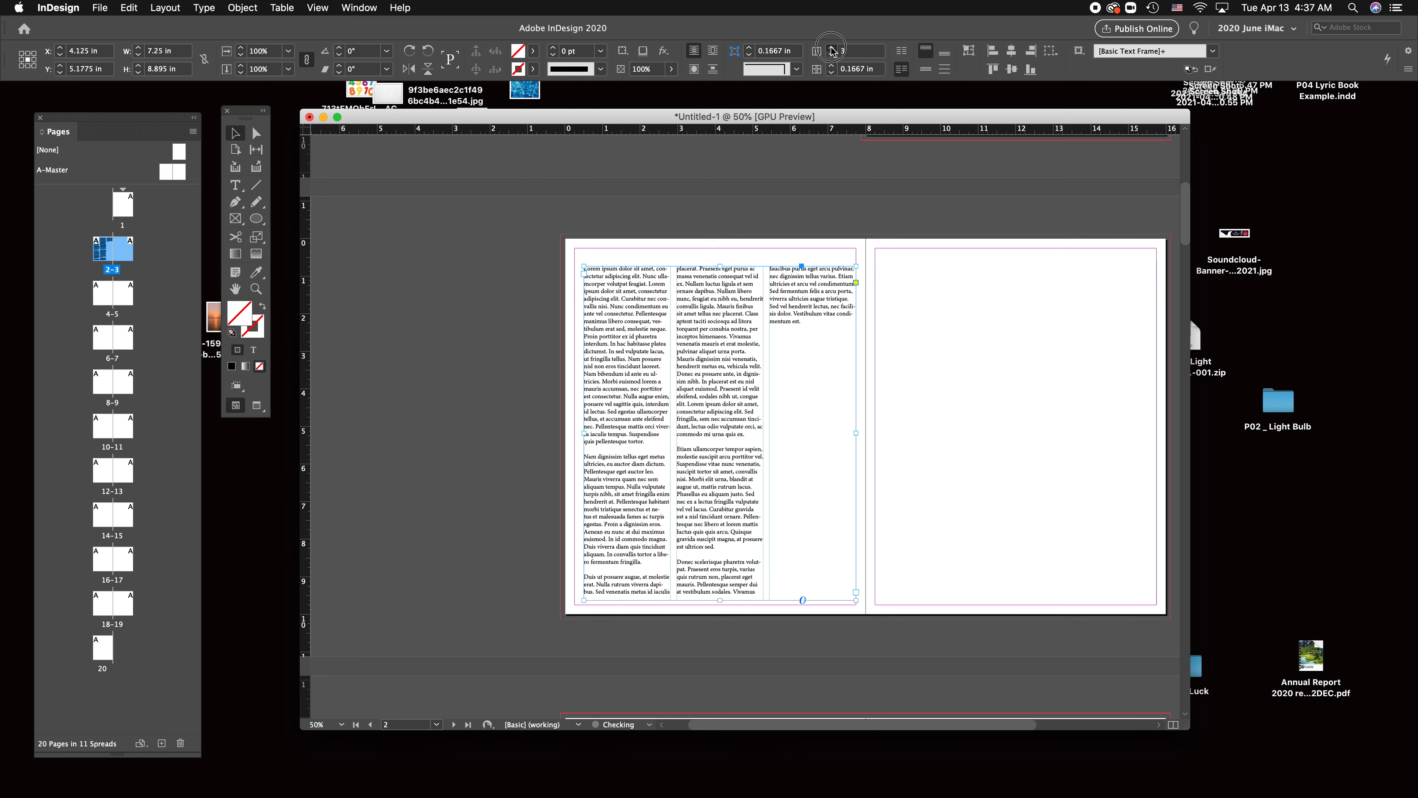
left_click(830, 55)
left_click(830, 56)
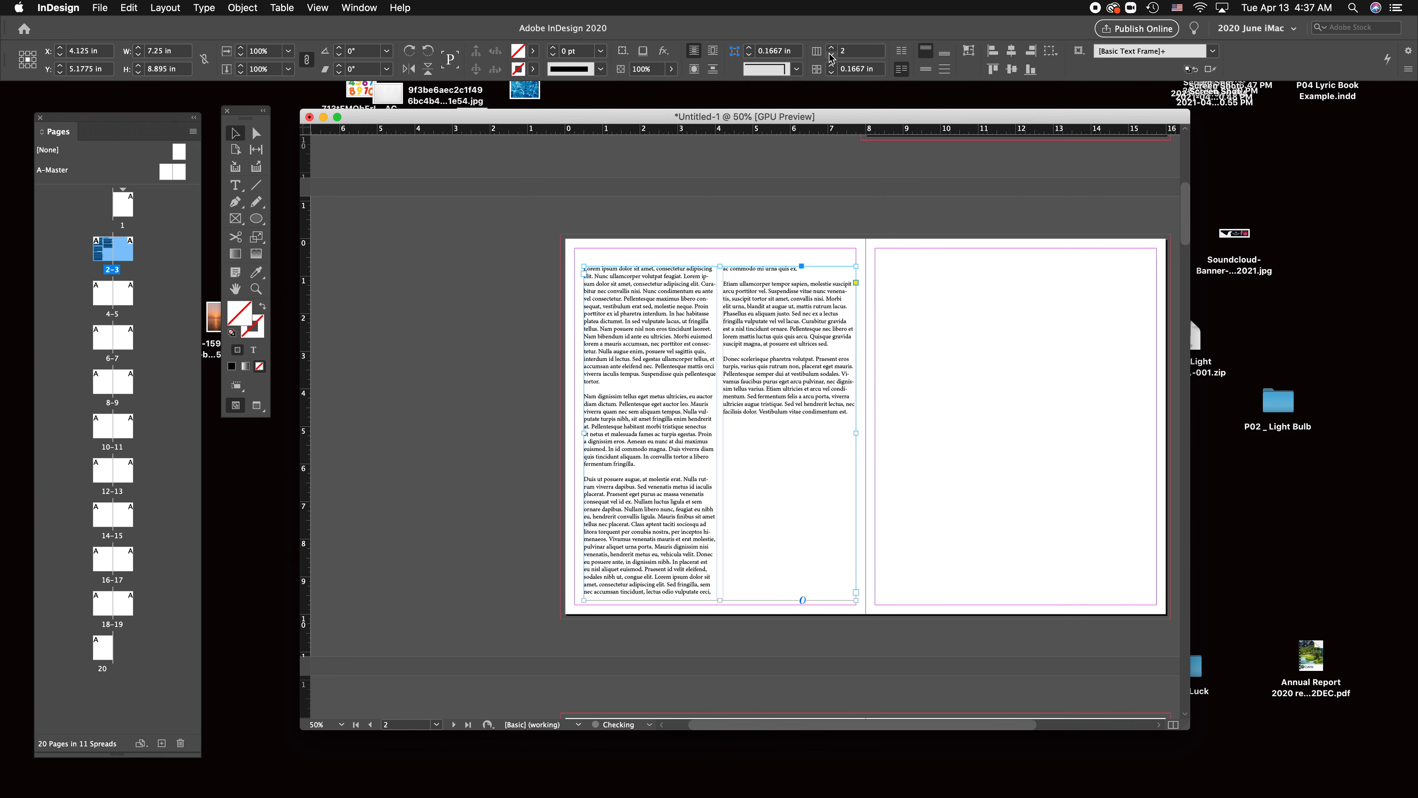
left_click(830, 56)
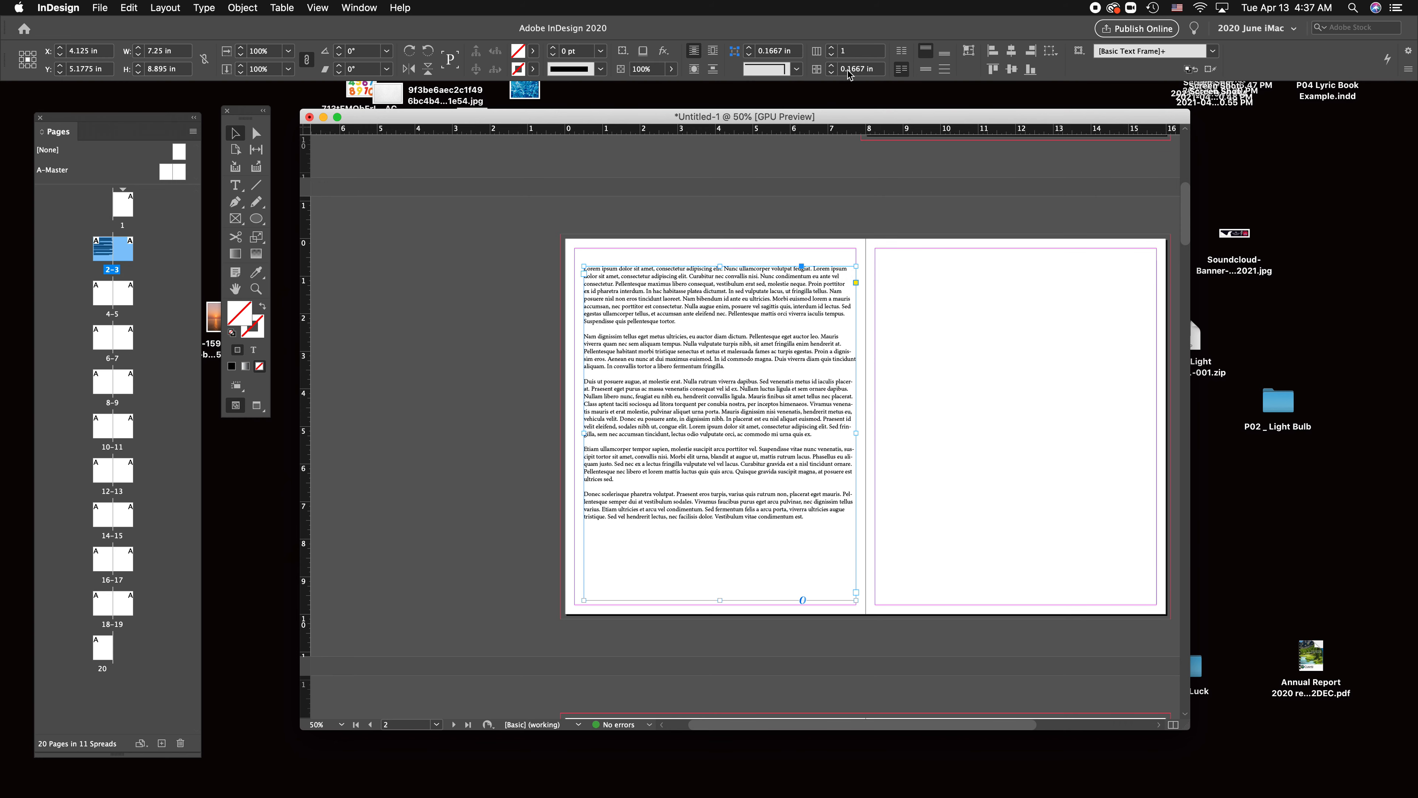
Set the text frame to 2 columns and widen the gutter between them to 0.625 in.
left_click(831, 48)
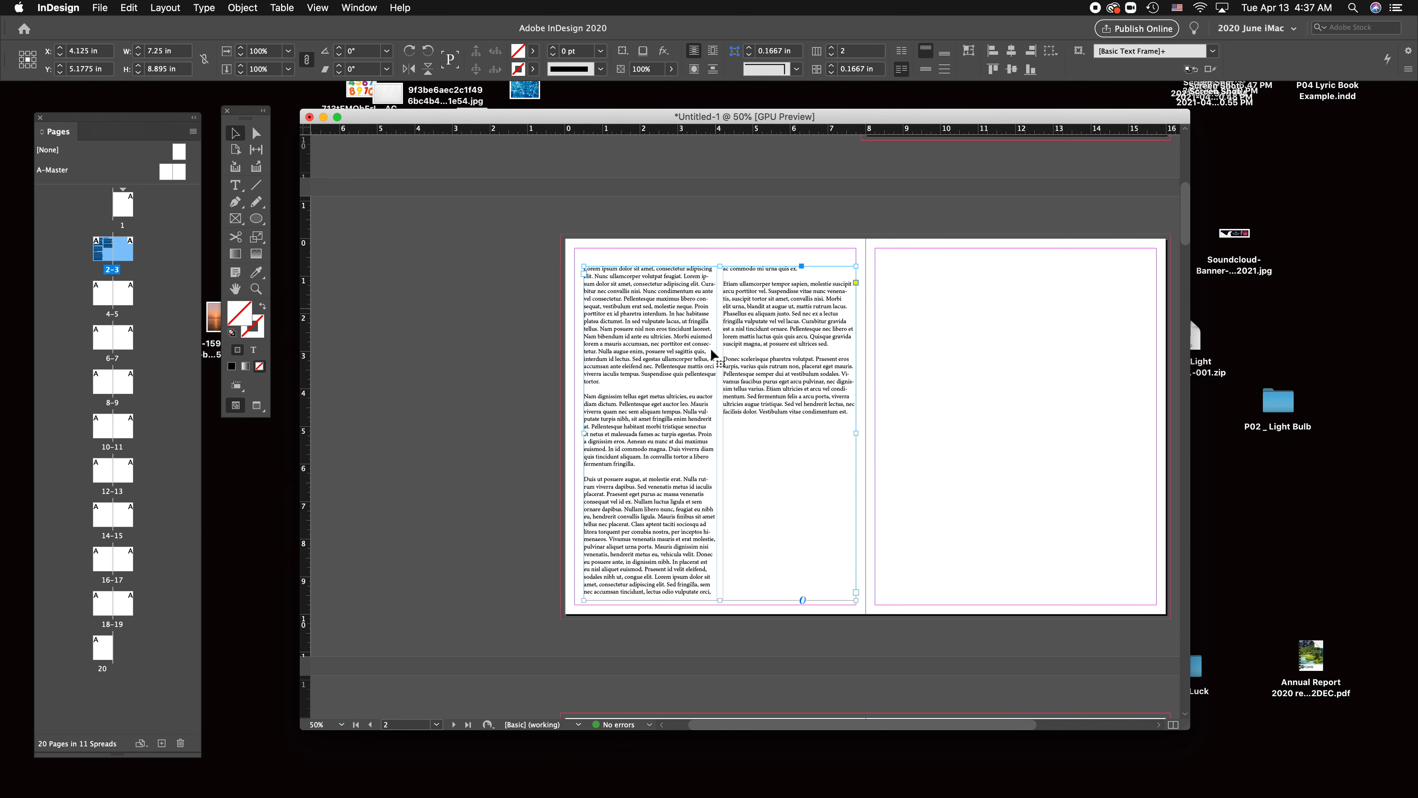
left_click(832, 66)
left_click(832, 66)
left_click(832, 66)
left_click(832, 66)
left_click(832, 66)
left_click(832, 65)
left_click(832, 66)
left_click(832, 65)
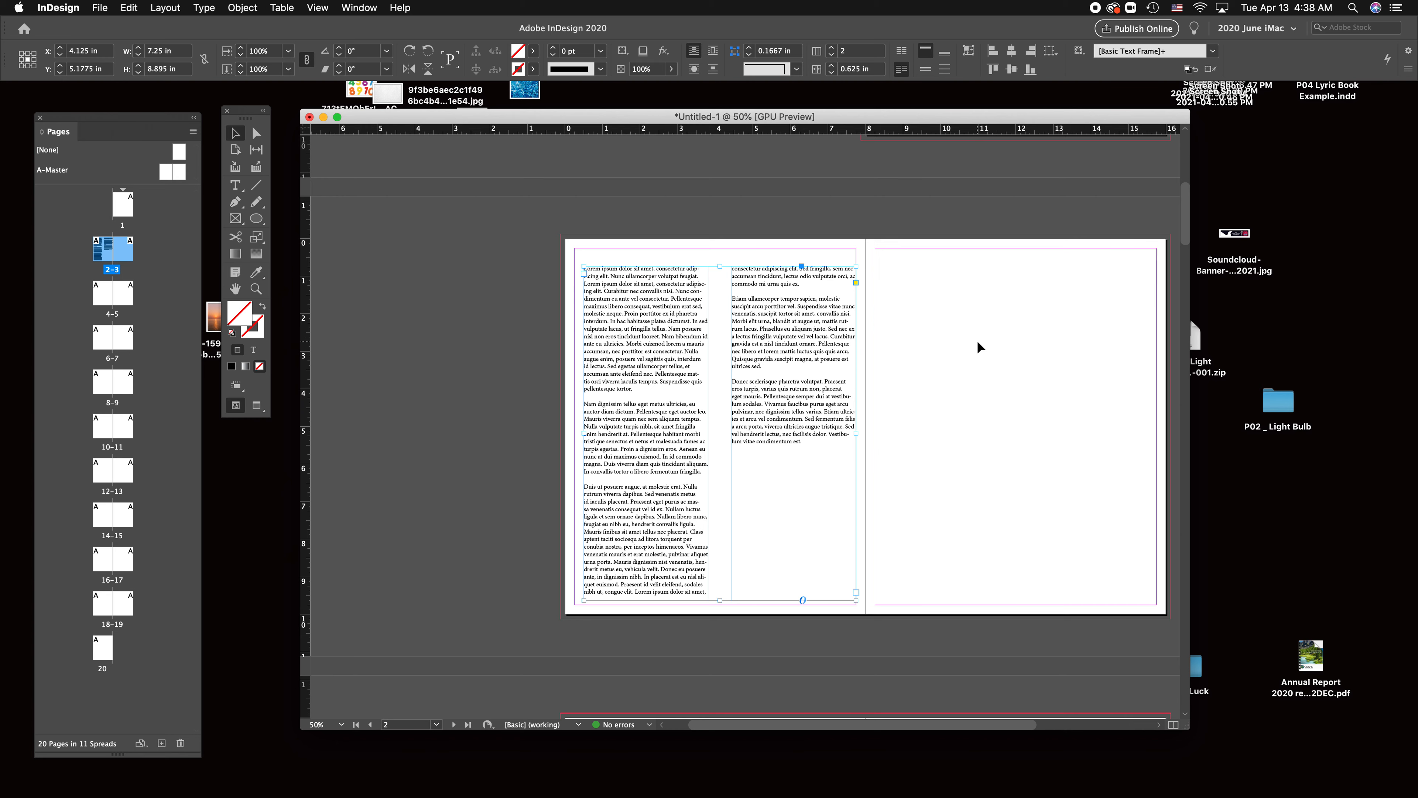
Reduce the gutter between the text frame's columns to 0.3125 in.
left_click(832, 73)
left_click(832, 73)
left_click(832, 72)
left_click(832, 73)
left_click(832, 73)
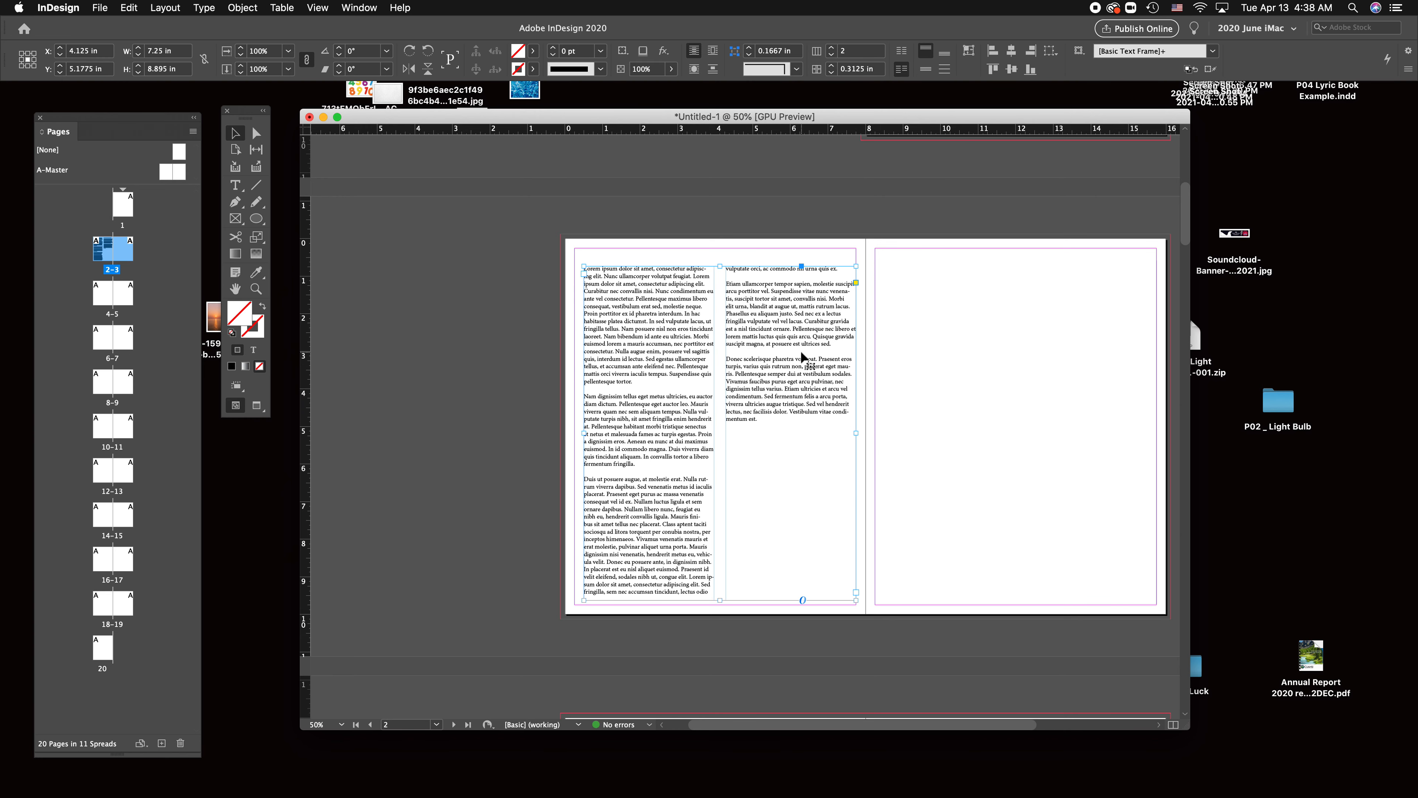
Set the text frame to 1 column and narrow it from its right edge to about 3.34 in wide.
left_click(831, 54)
left_click(941, 313)
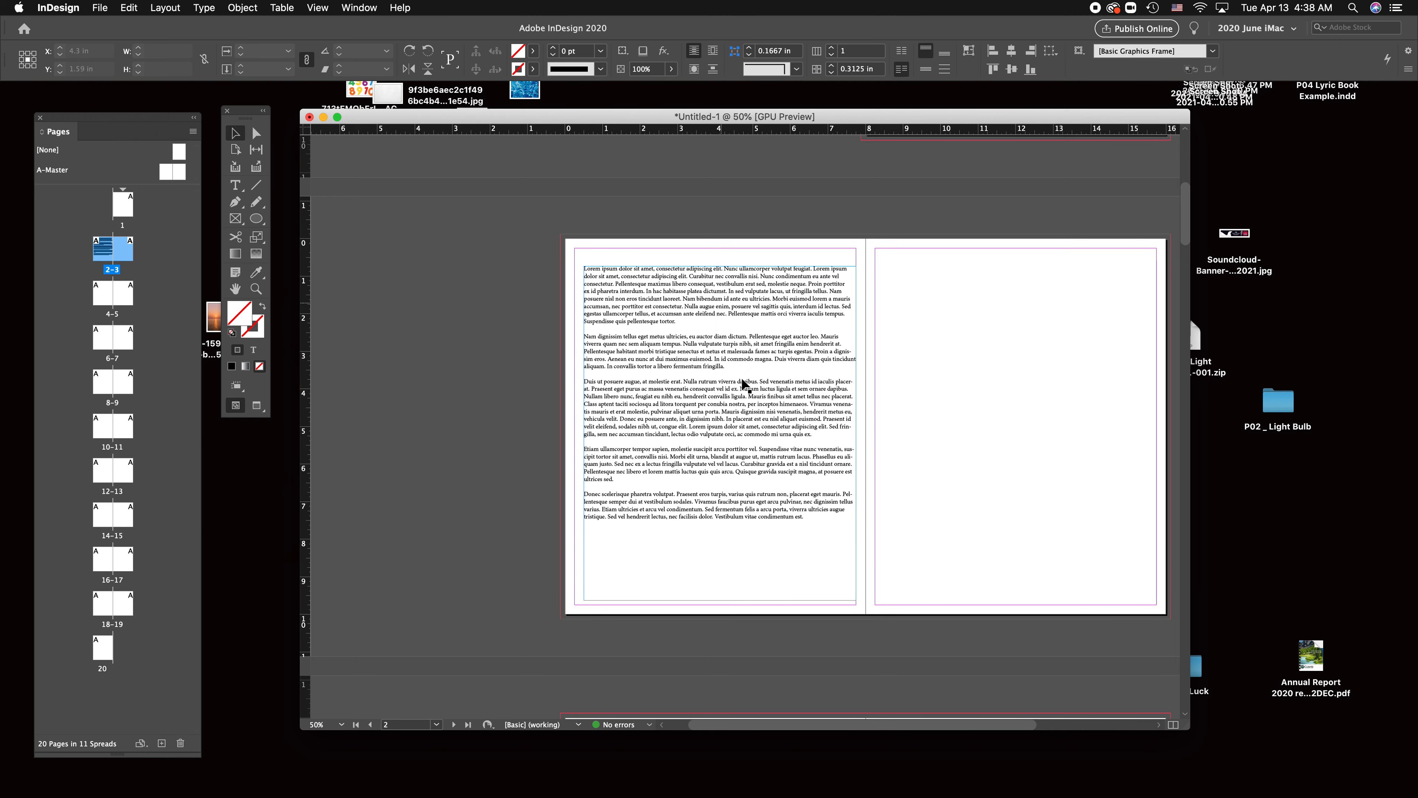
left_click(758, 351)
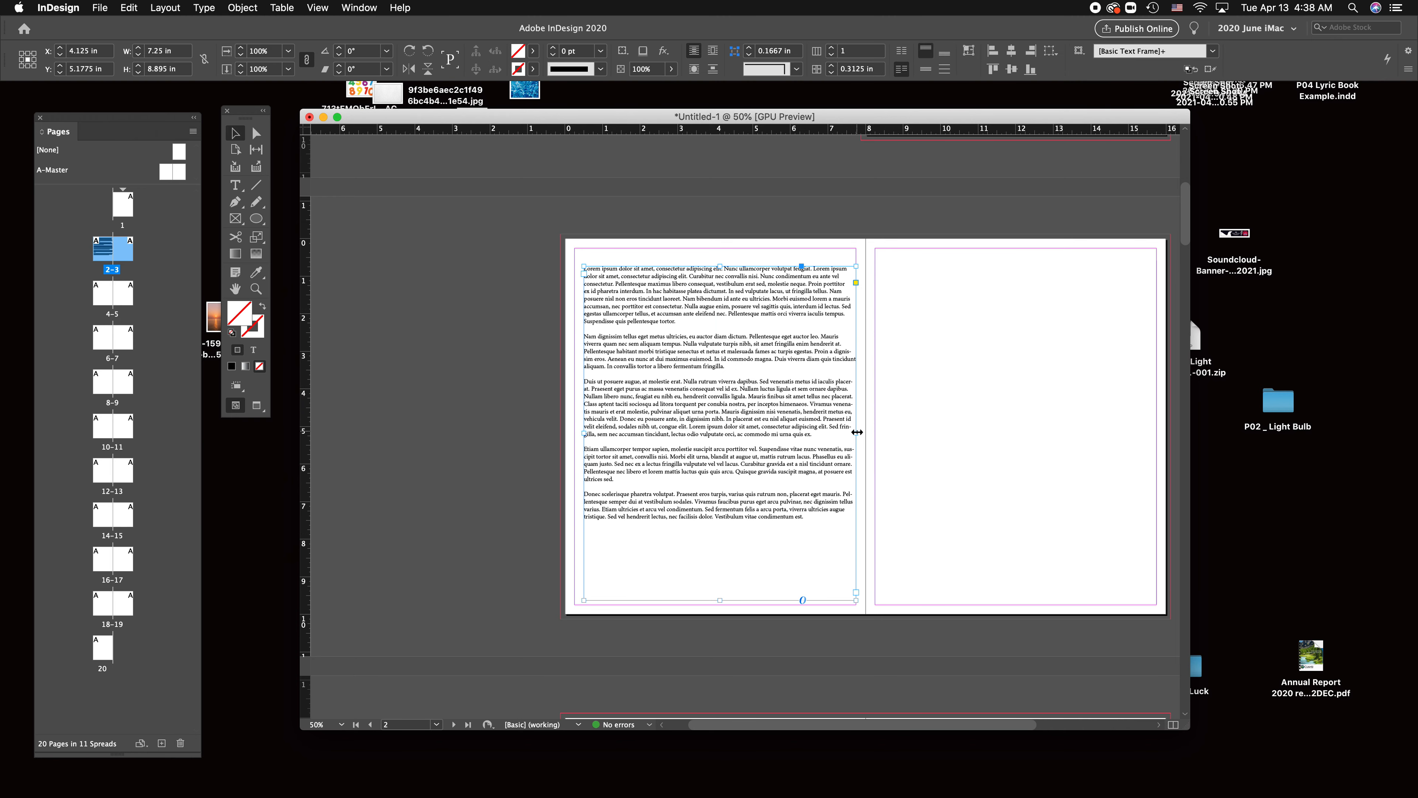
left_click_drag(857, 432, 709, 431)
left_click(904, 450)
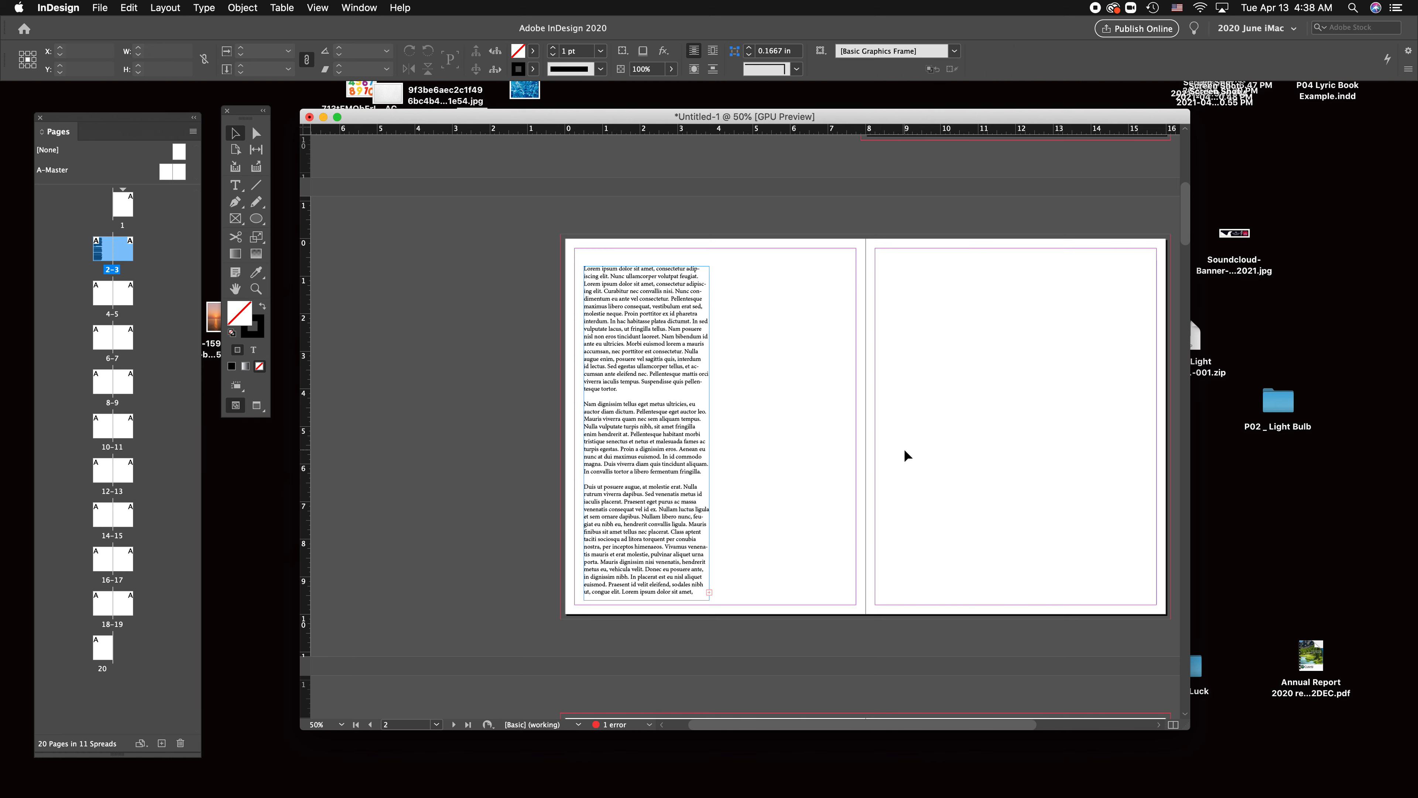
Duplicate the narrow text frame beside the original on page 2 and delete all the text in the copy.
left_click_drag(649, 453, 789, 454)
double_click(790, 455)
key("super+a")
key("BackSpace")
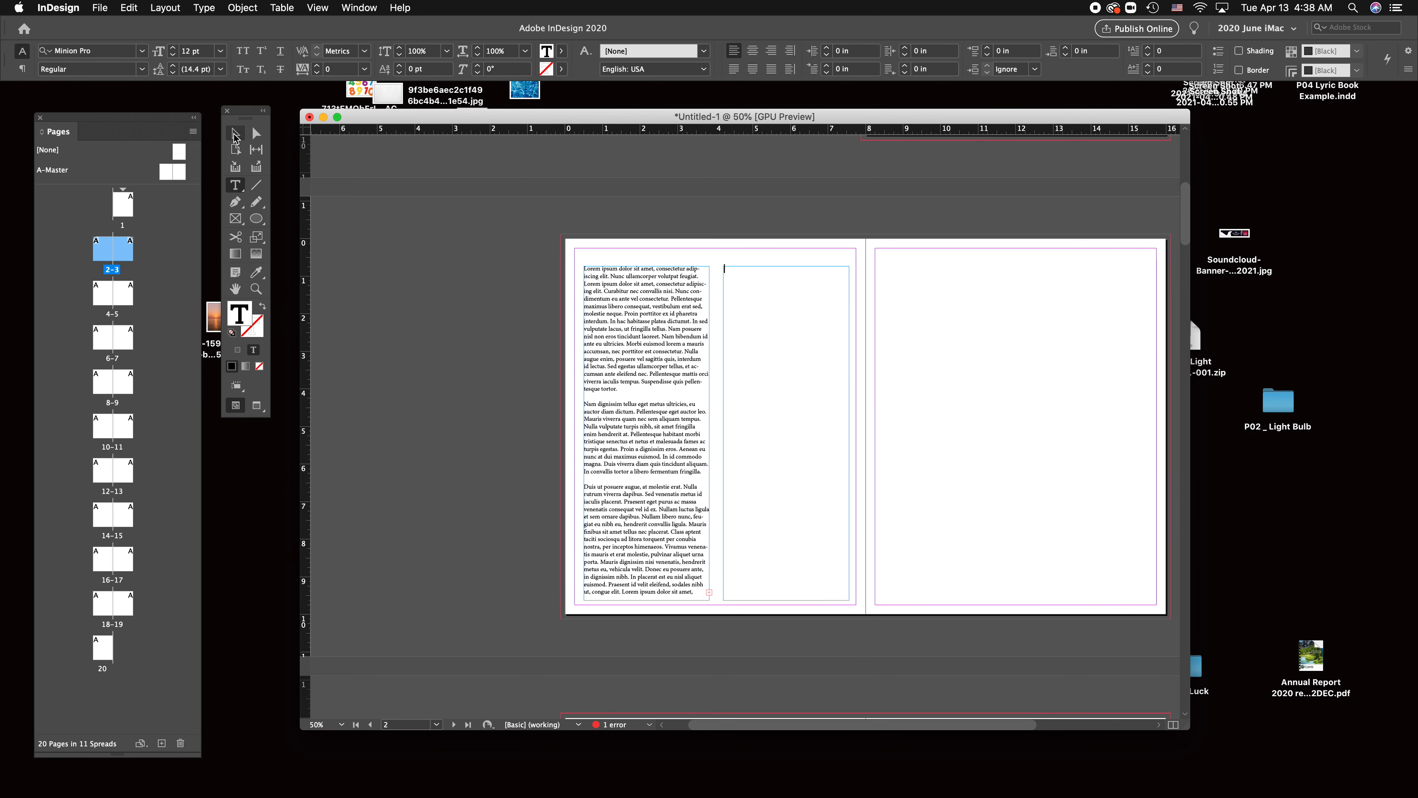
key("Escape")
Thread the first frame's overset text into the empty second frame and deselect the frames.
left_click(690, 571)
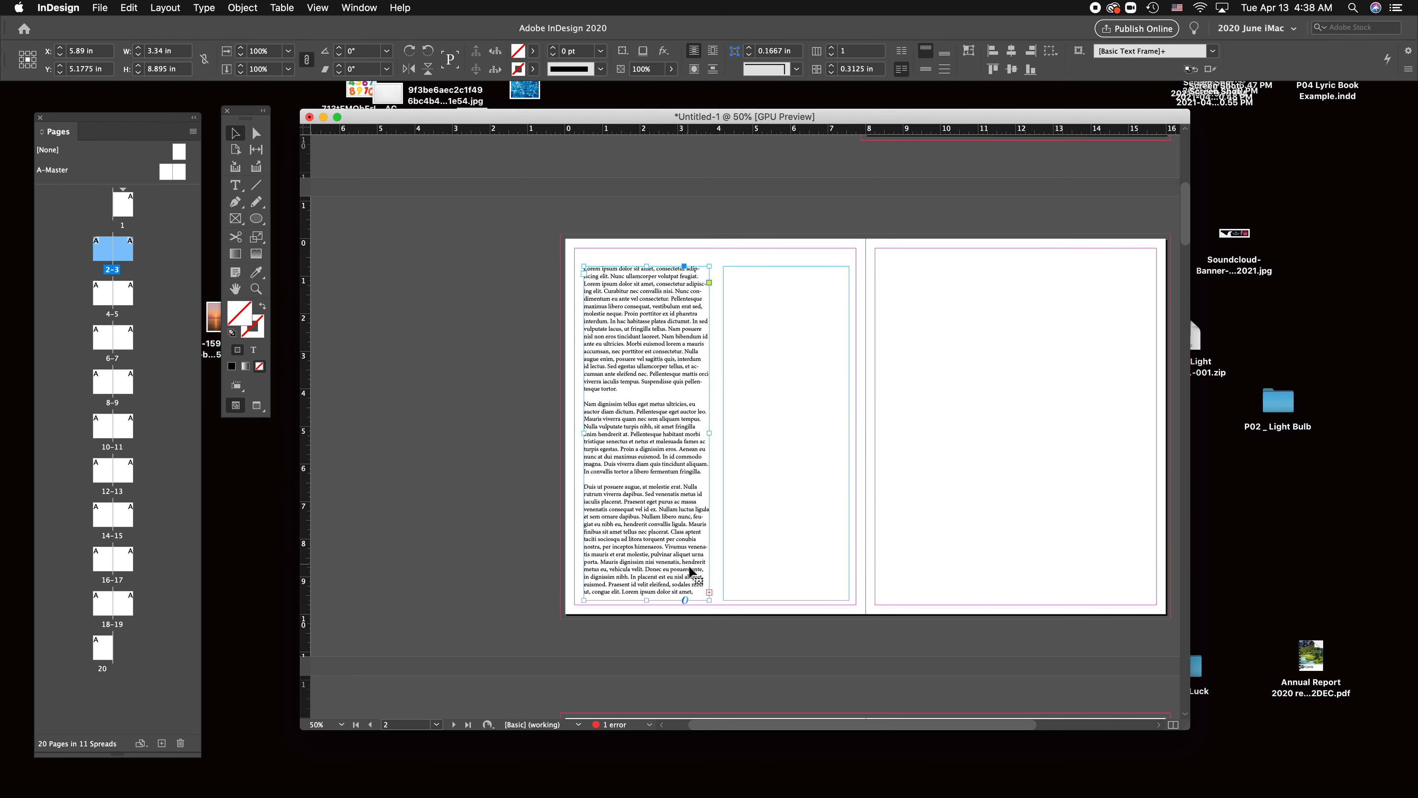
left_click(710, 593)
left_click(782, 316)
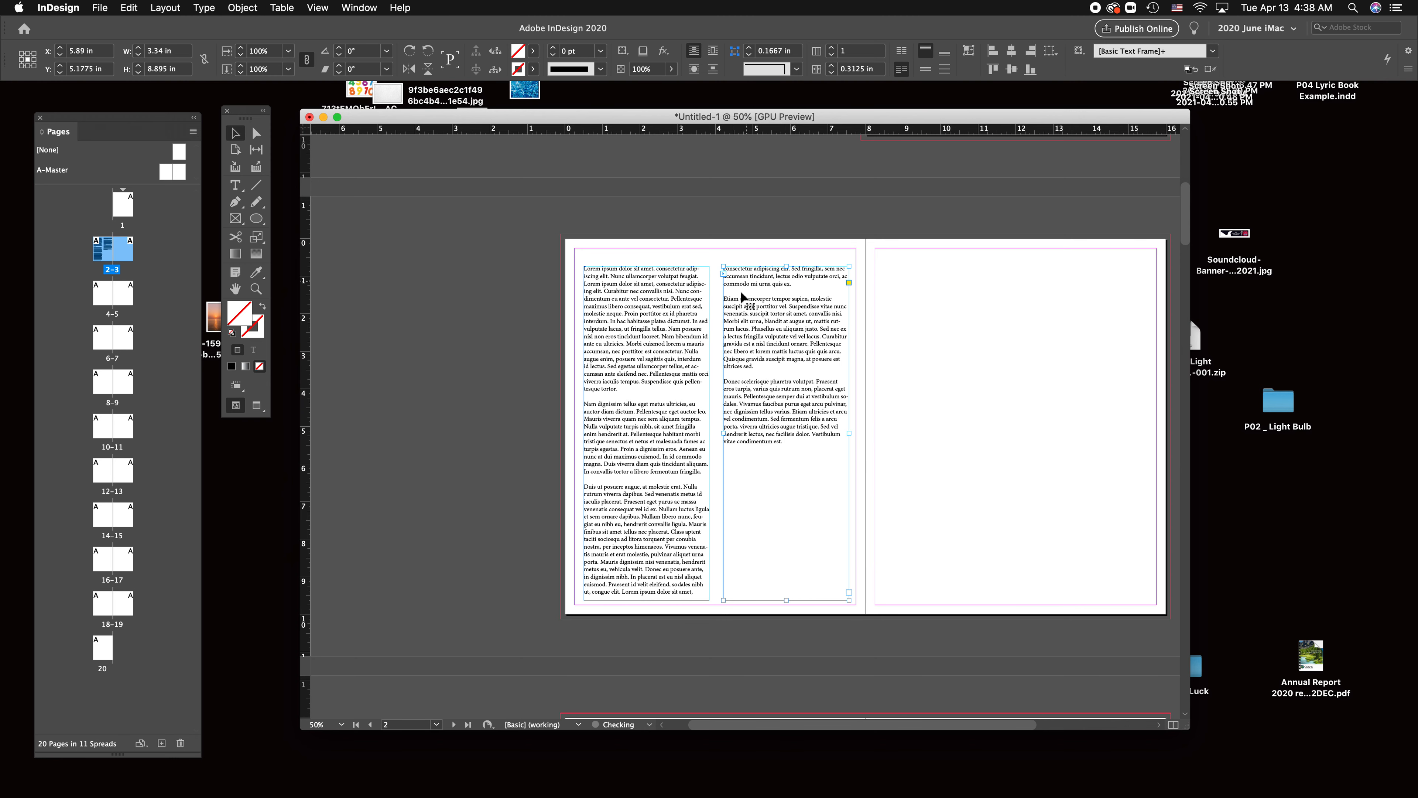
left_click(921, 484)
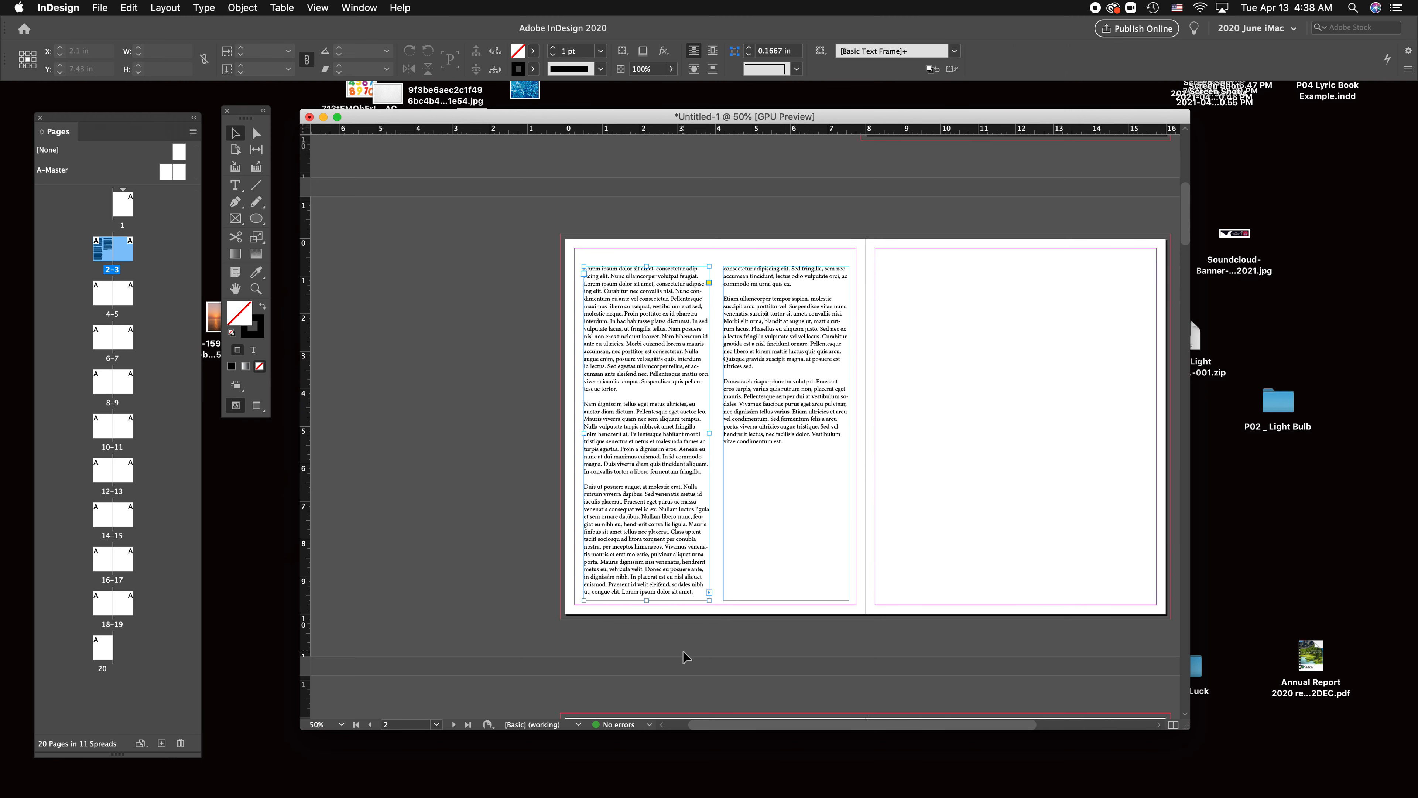
Shorten the first text frame from its bottom edge to about 4.45 in tall.
left_click(646, 598)
left_click_drag(647, 600, 646, 433)
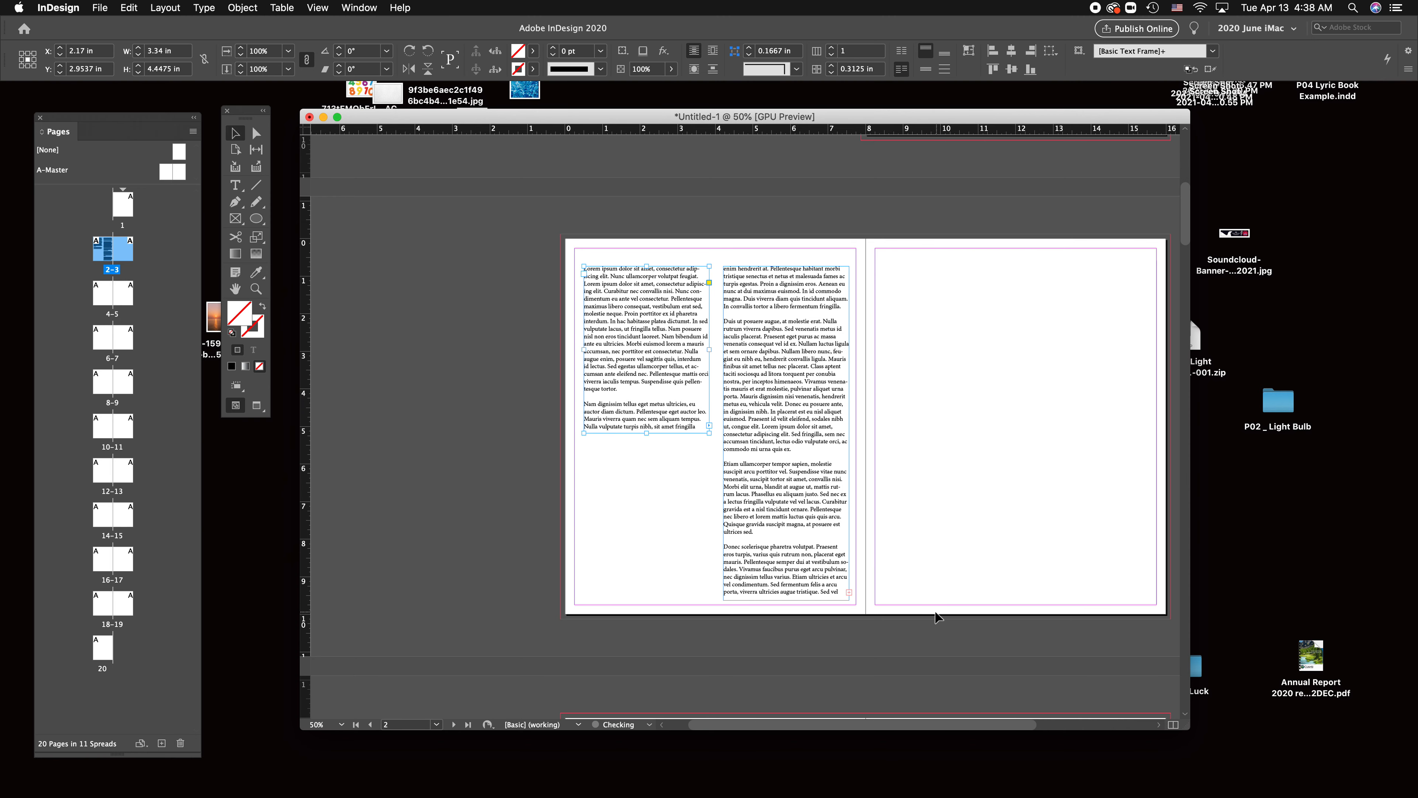
Thread the second frame's overset text into a third frame about 6.08 by 5.94 in drawn on page 3.
left_click(848, 577)
left_click(849, 592)
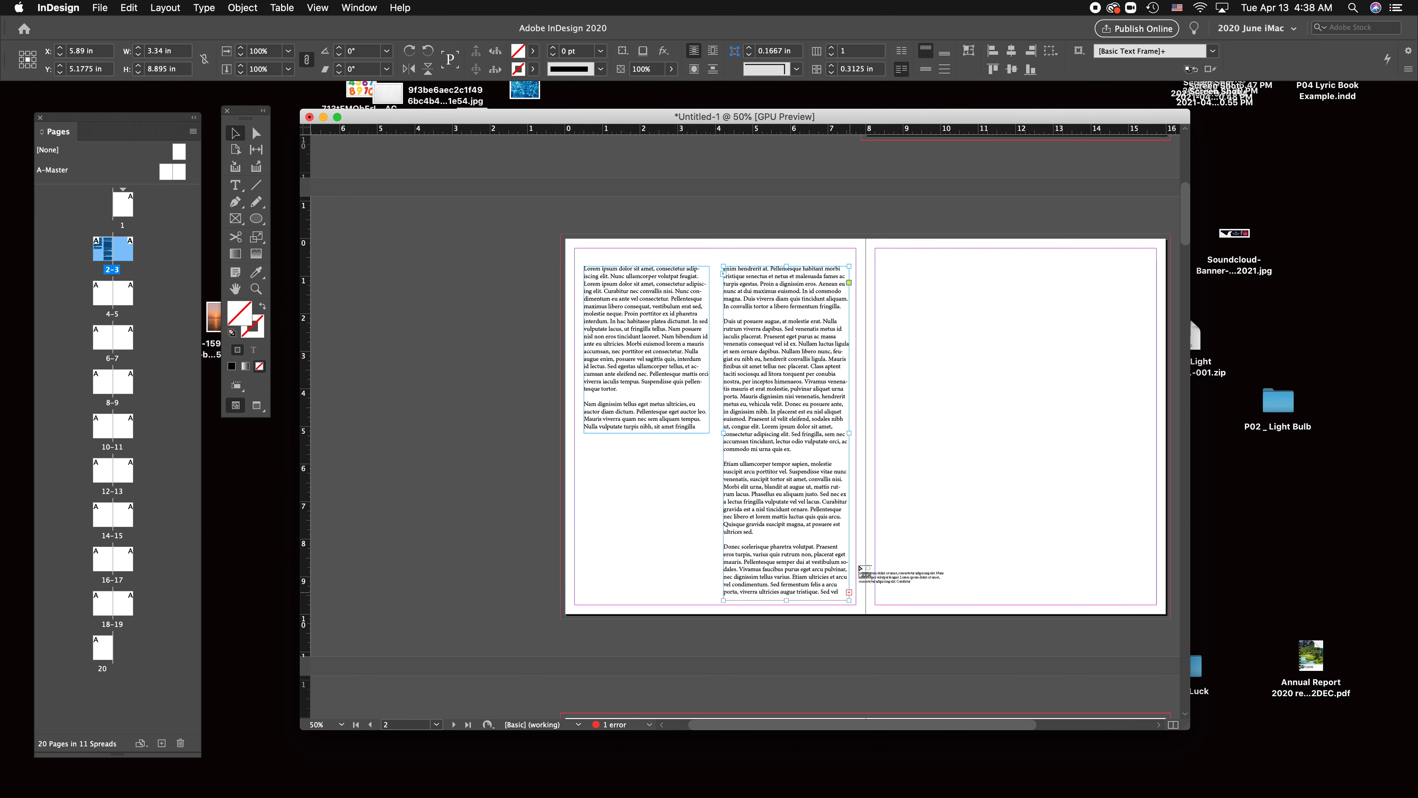
left_click_drag(884, 279, 1143, 553)
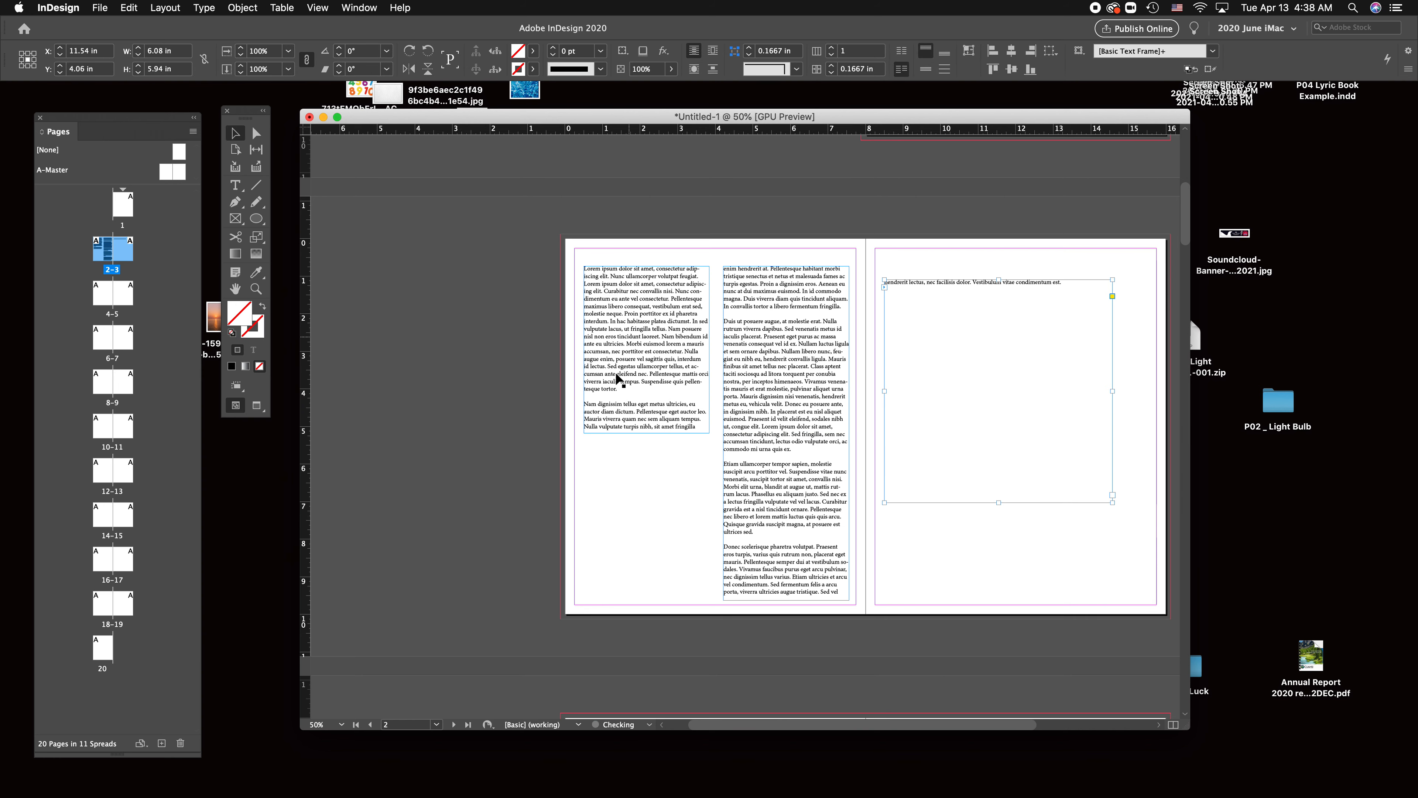
left_click(520, 391)
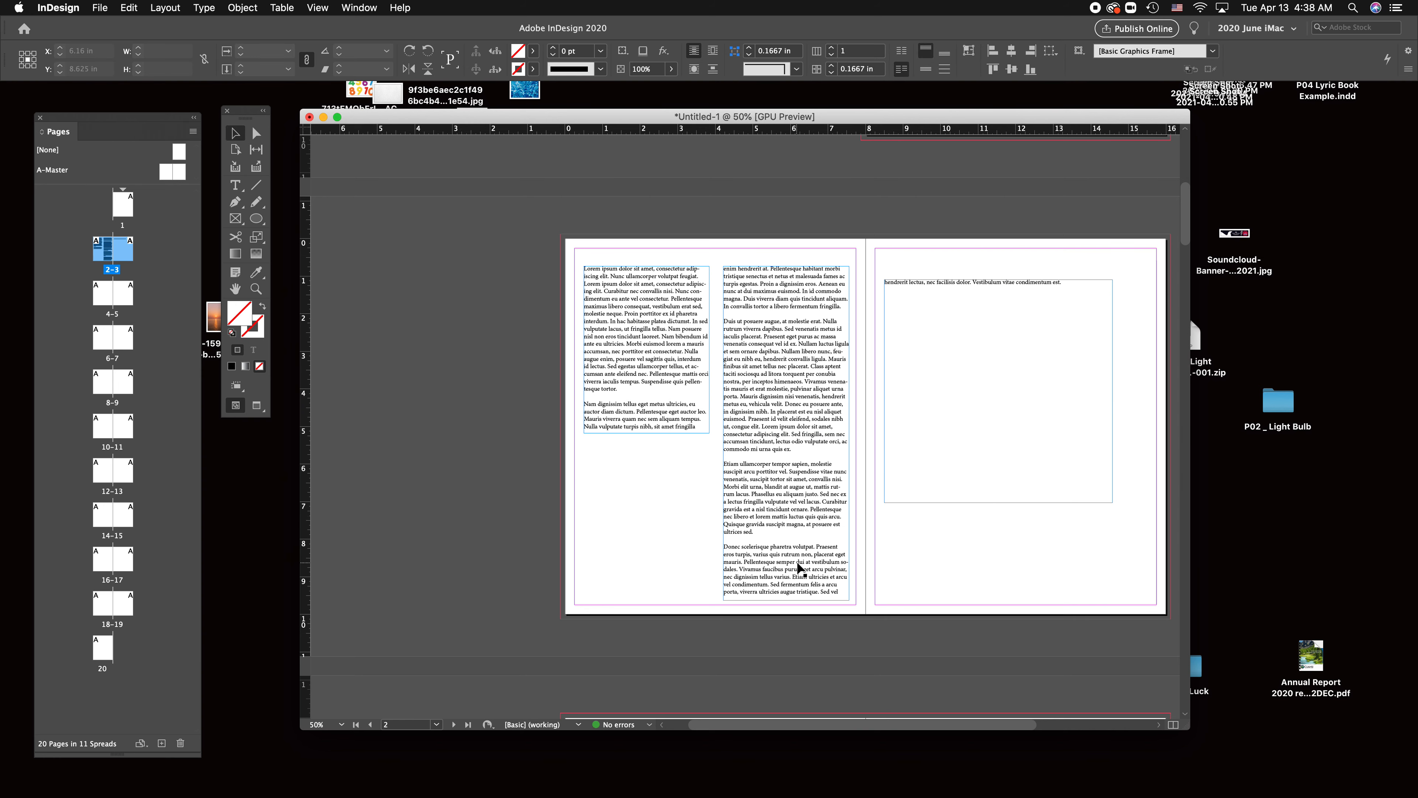
Shorten the second text frame from its bottom edge to end at "at posuere est", so more text flows into the third frame.
left_click(794, 592)
left_click_drag(786, 600, 782, 530)
left_click(741, 622)
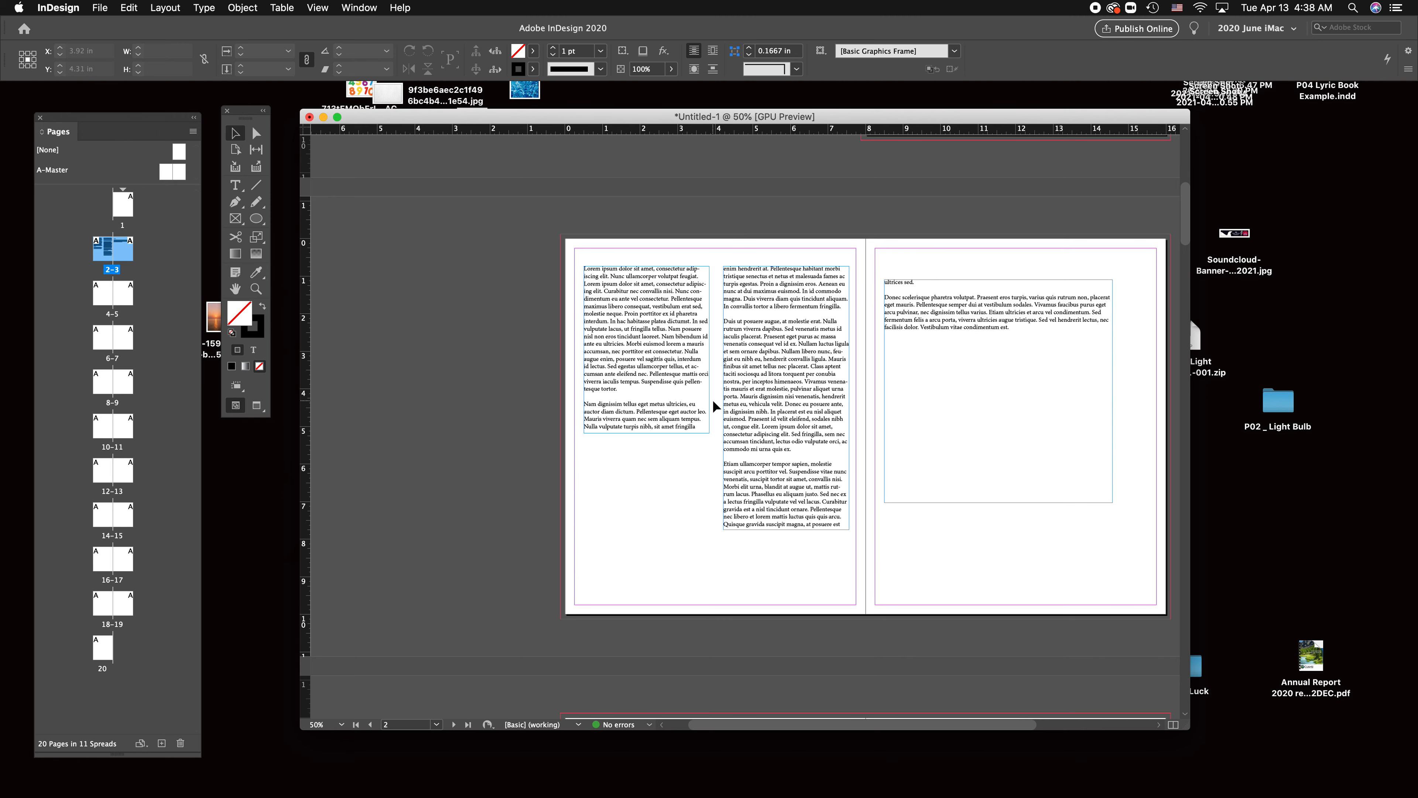
Move the third threaded text frame from page 3 to the upper part of page 4.
scroll(712, 399, "right", 2)
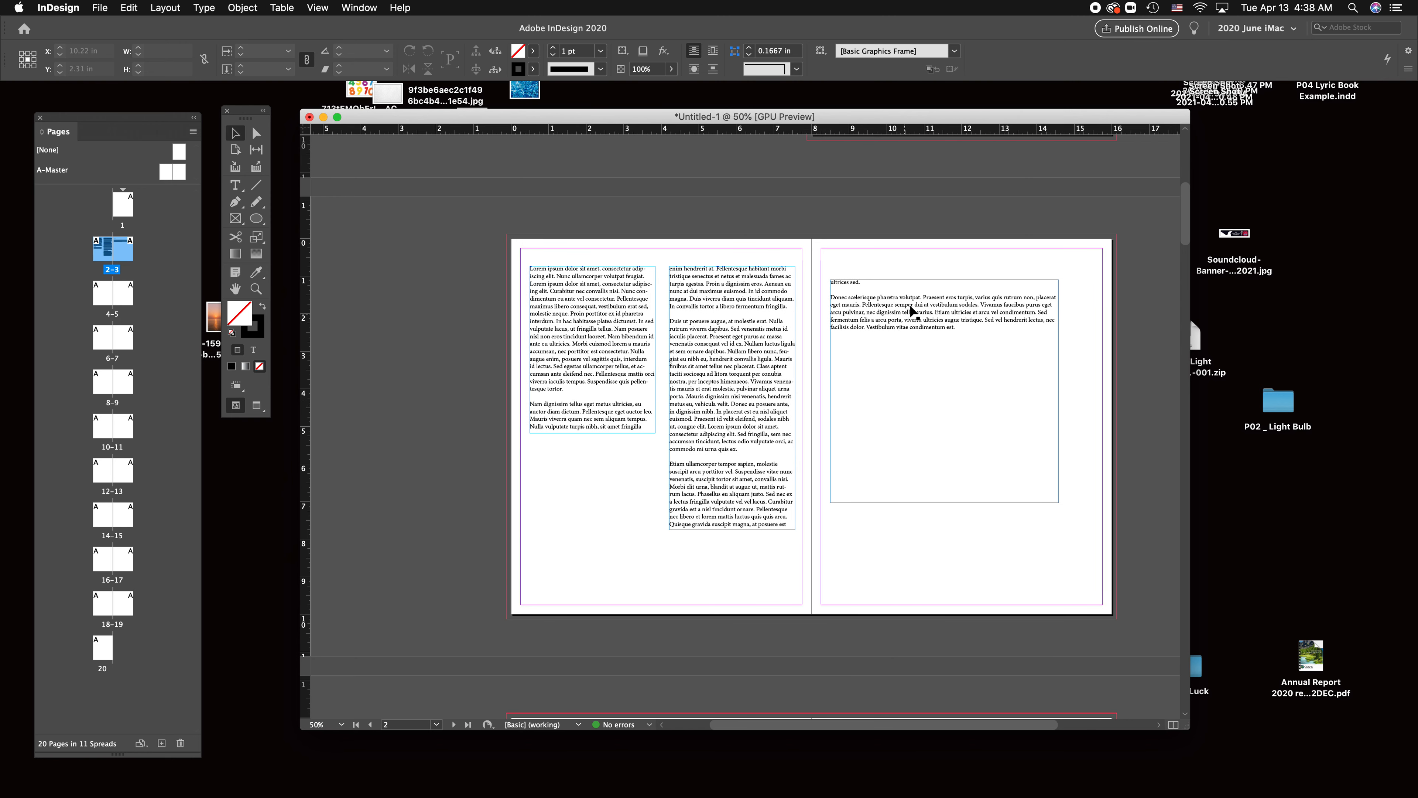
left_click(927, 301)
scroll(930, 299, "down", 3)
left_click_drag(930, 210, 622, 660)
left_click(881, 326)
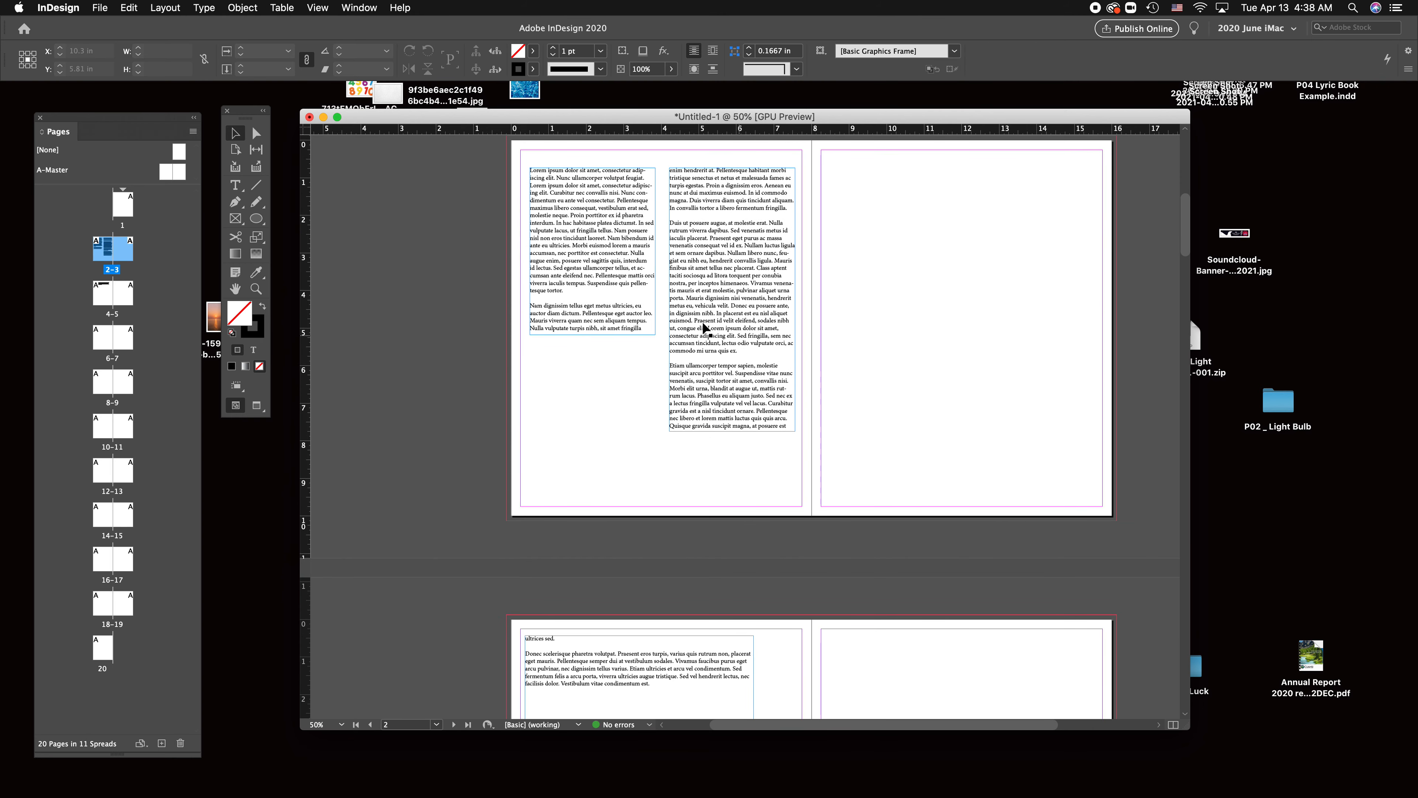
Shorten the second text frame on page 2 from its bottom edge to about 2.94 in tall.
key("t")
triple_click(737, 290)
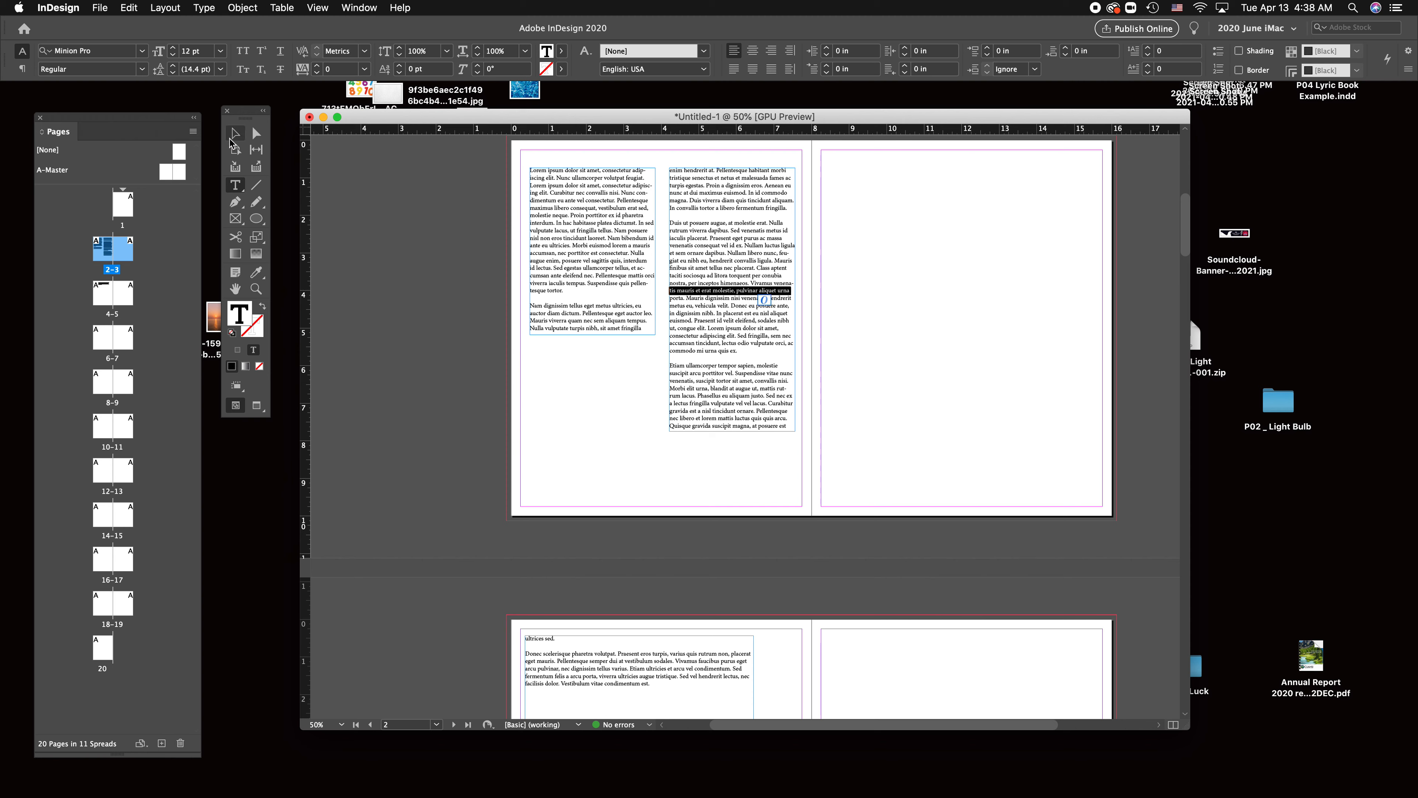
key("Escape")
left_click_drag(732, 435, 732, 278)
left_click(873, 420)
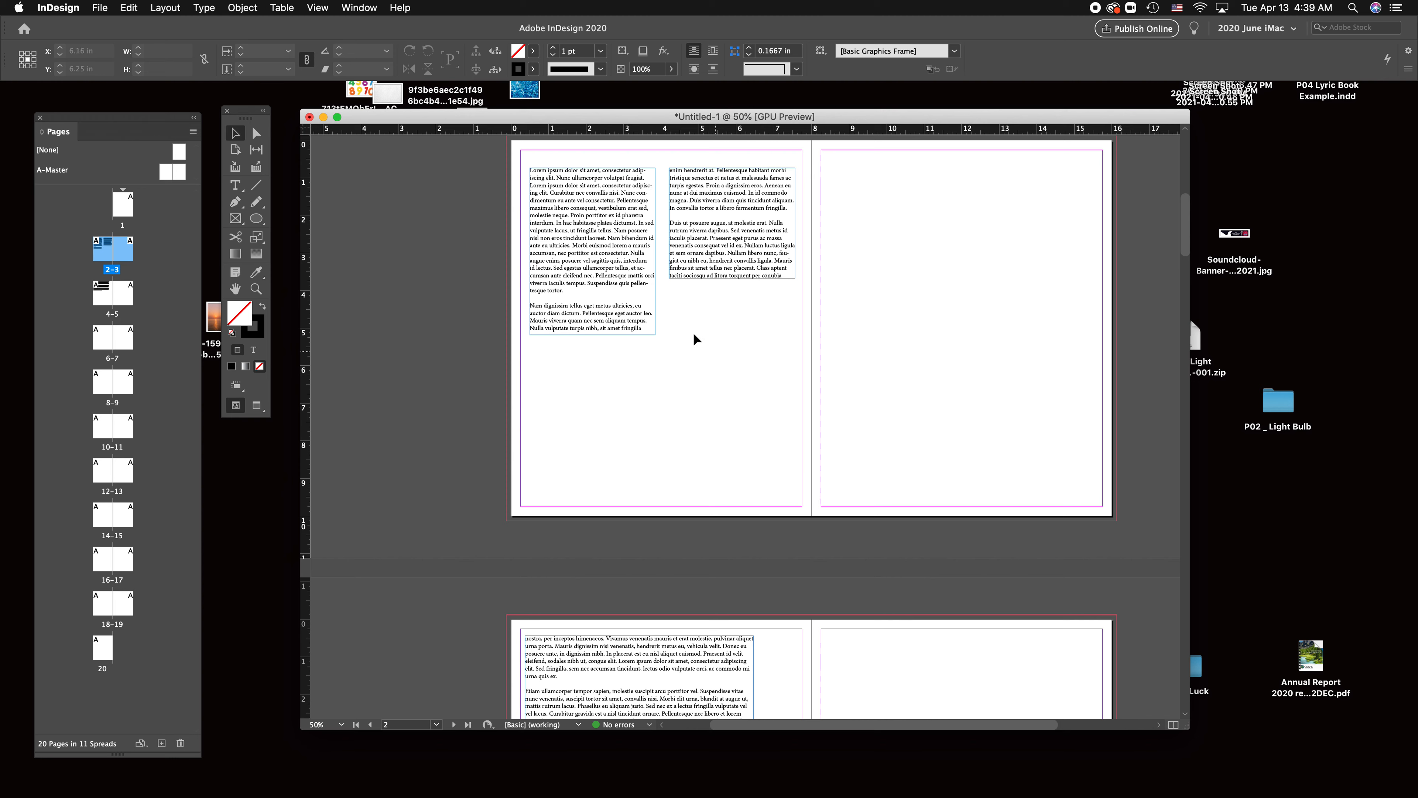
Extend the bottom edge of the first text frame downward to end within the paragraph starting "Duis ut posuere augue".
left_click(595, 274)
left_click_drag(594, 335, 593, 428)
left_click(834, 351)
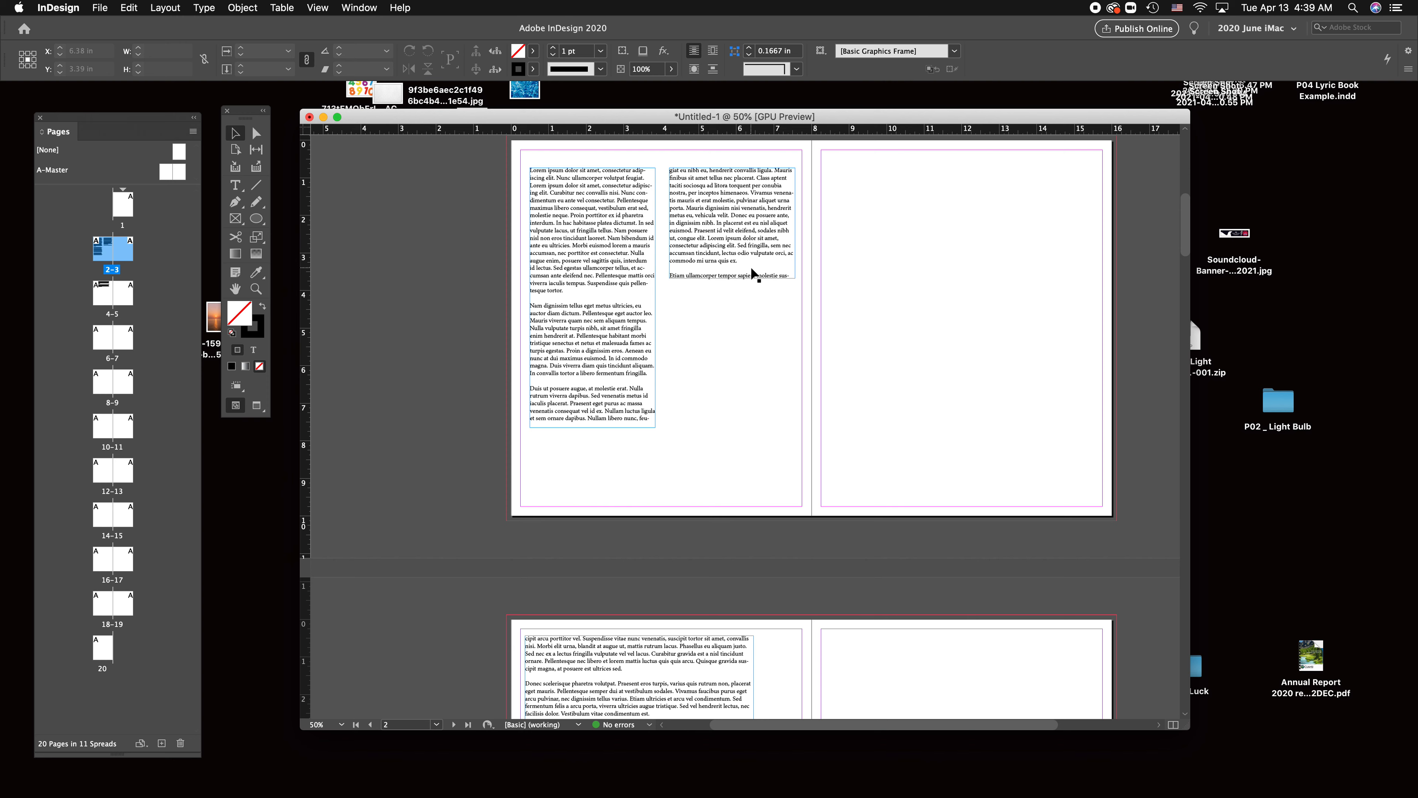
Lengthen the second text frame to about 7.78 in tall and delete the emptied third frame on page 4.
left_click(744, 249)
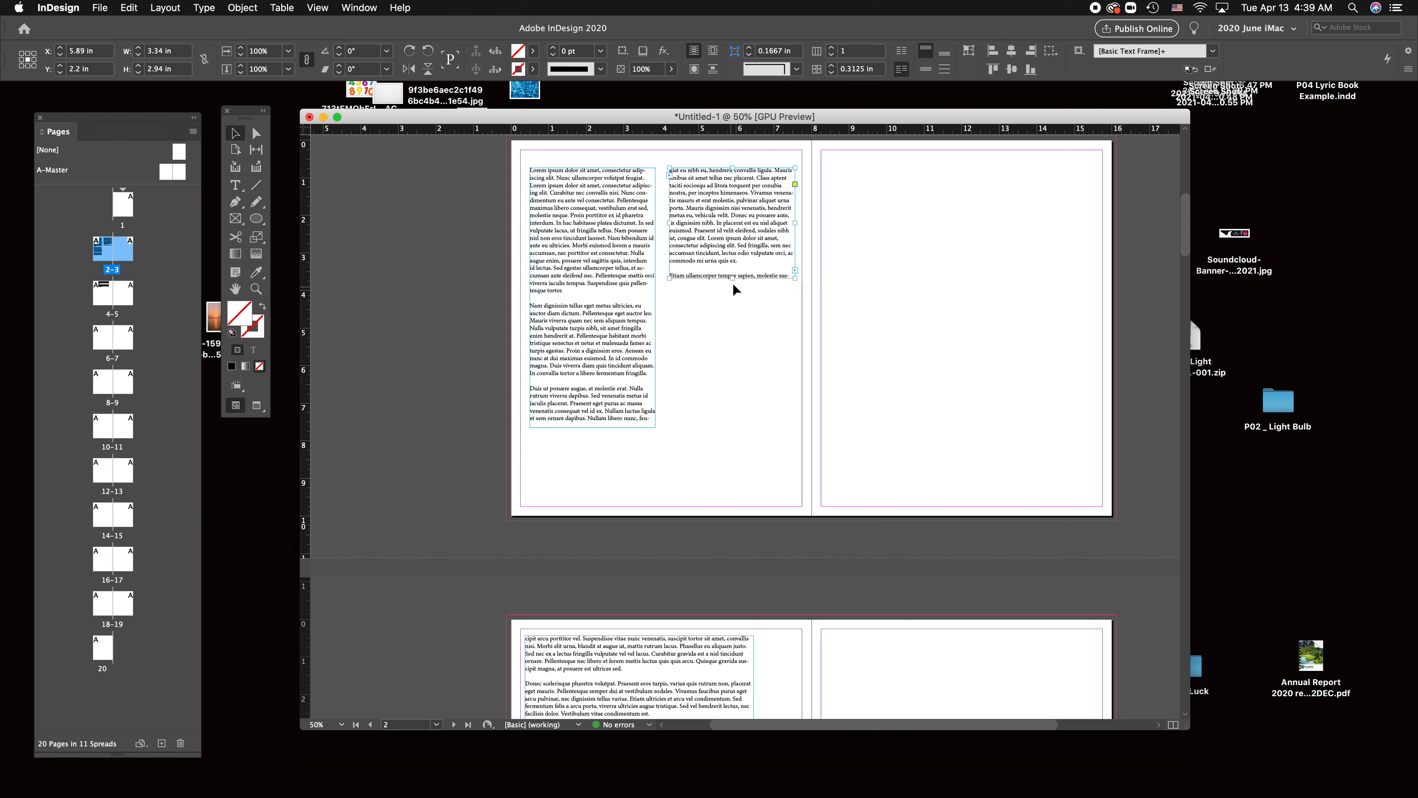
left_click_drag(734, 278, 735, 459)
left_click(668, 657)
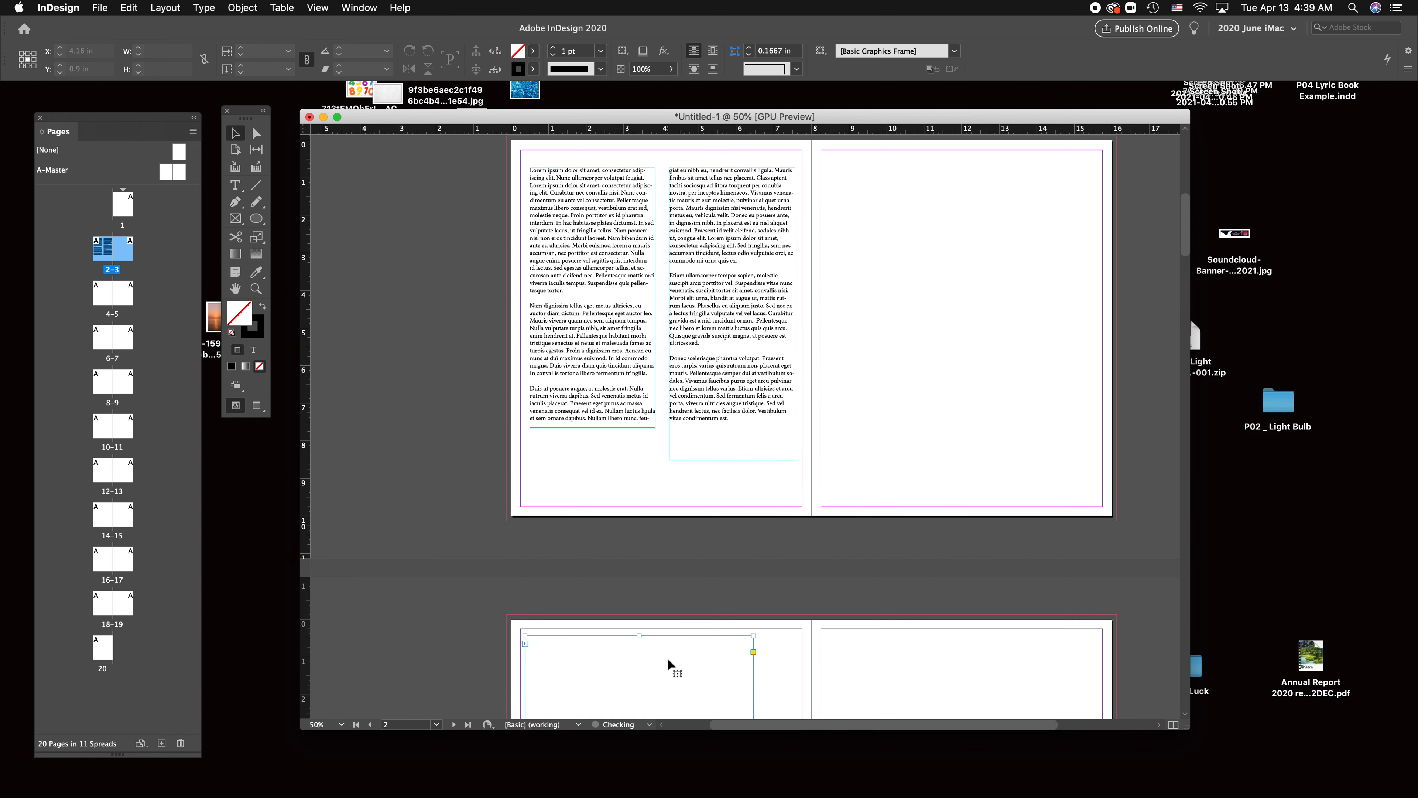
key("Delete")
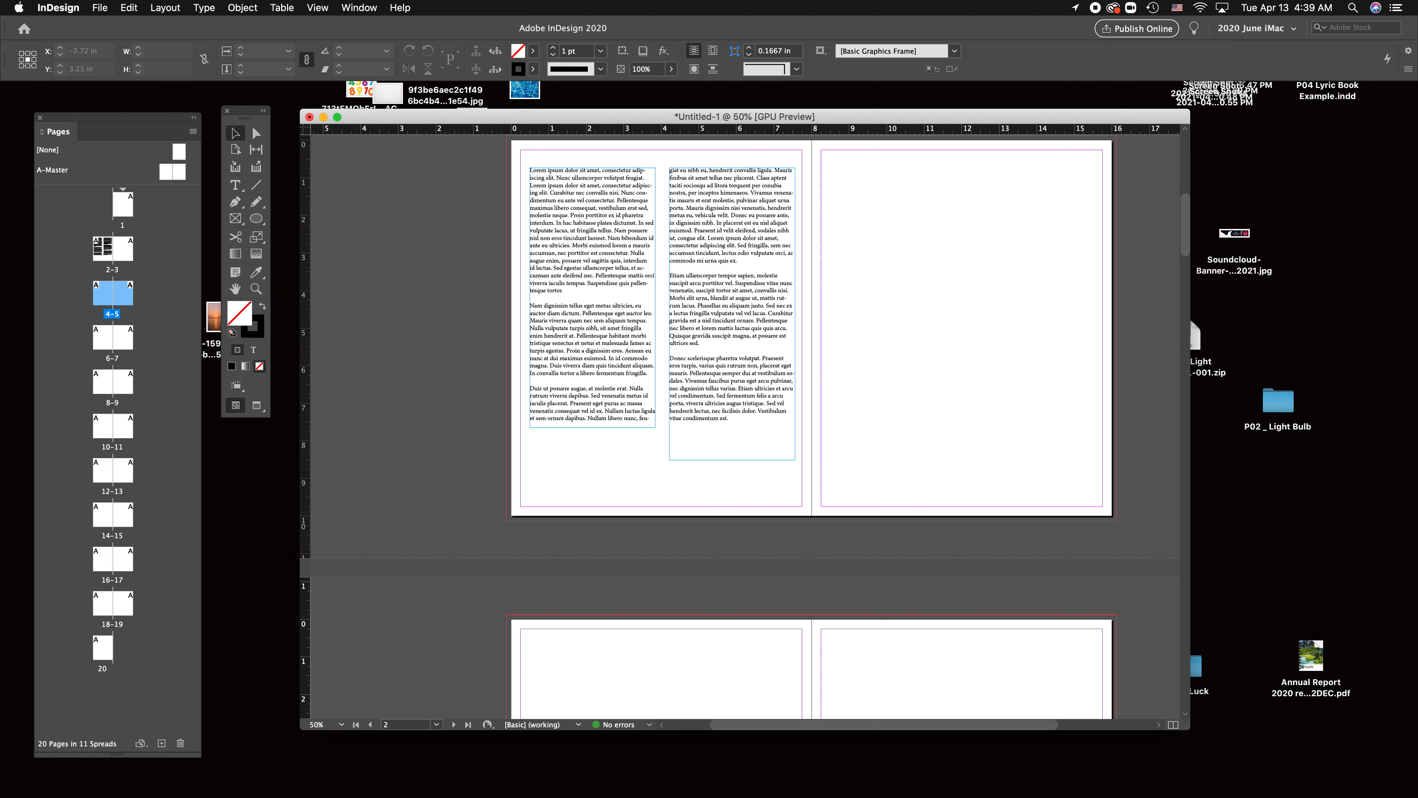
Show the Paragraph panel and place it over the outer edge of page 3.
key("alt+super+t")
left_click_drag(288, 149, 1197, 203)
left_click(827, 274)
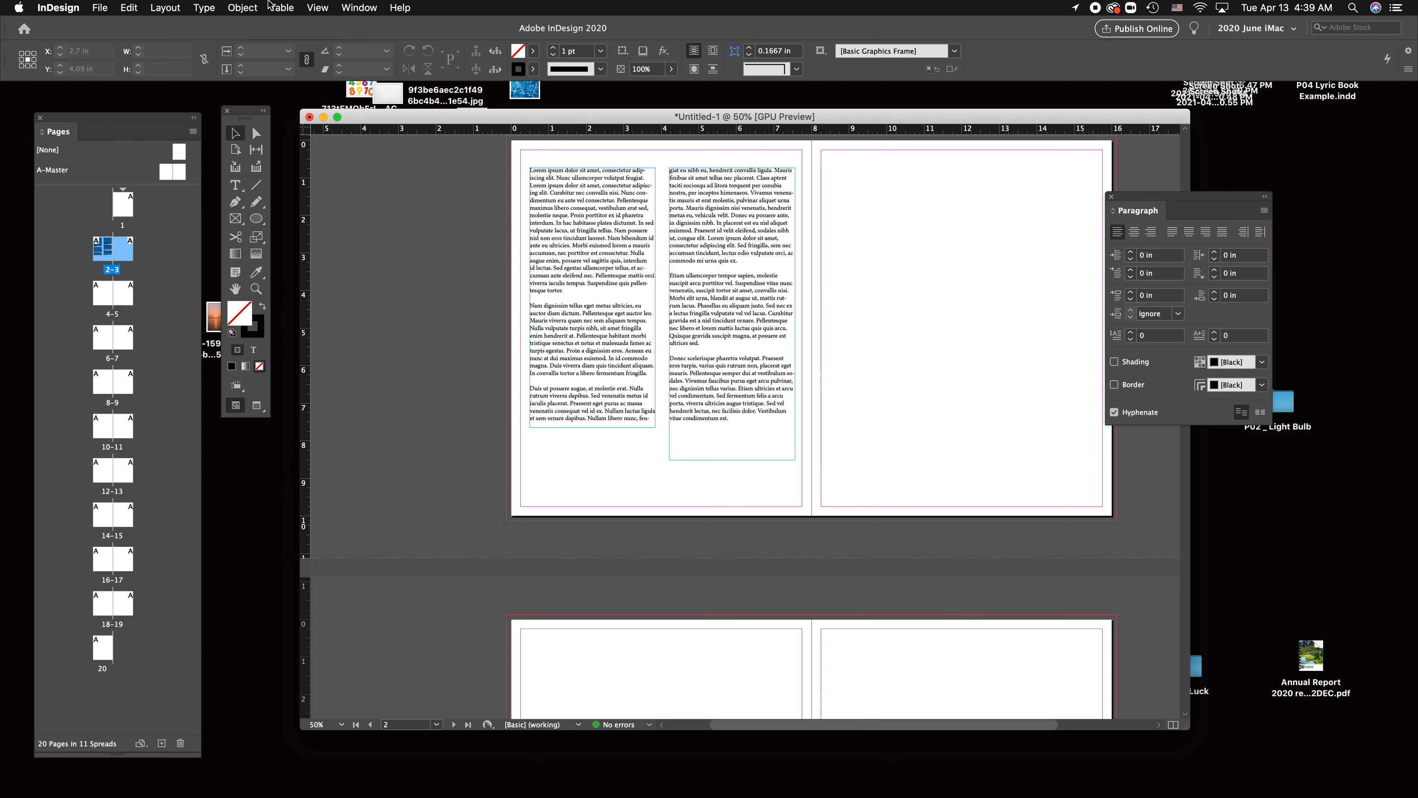
left_click(286, 6)
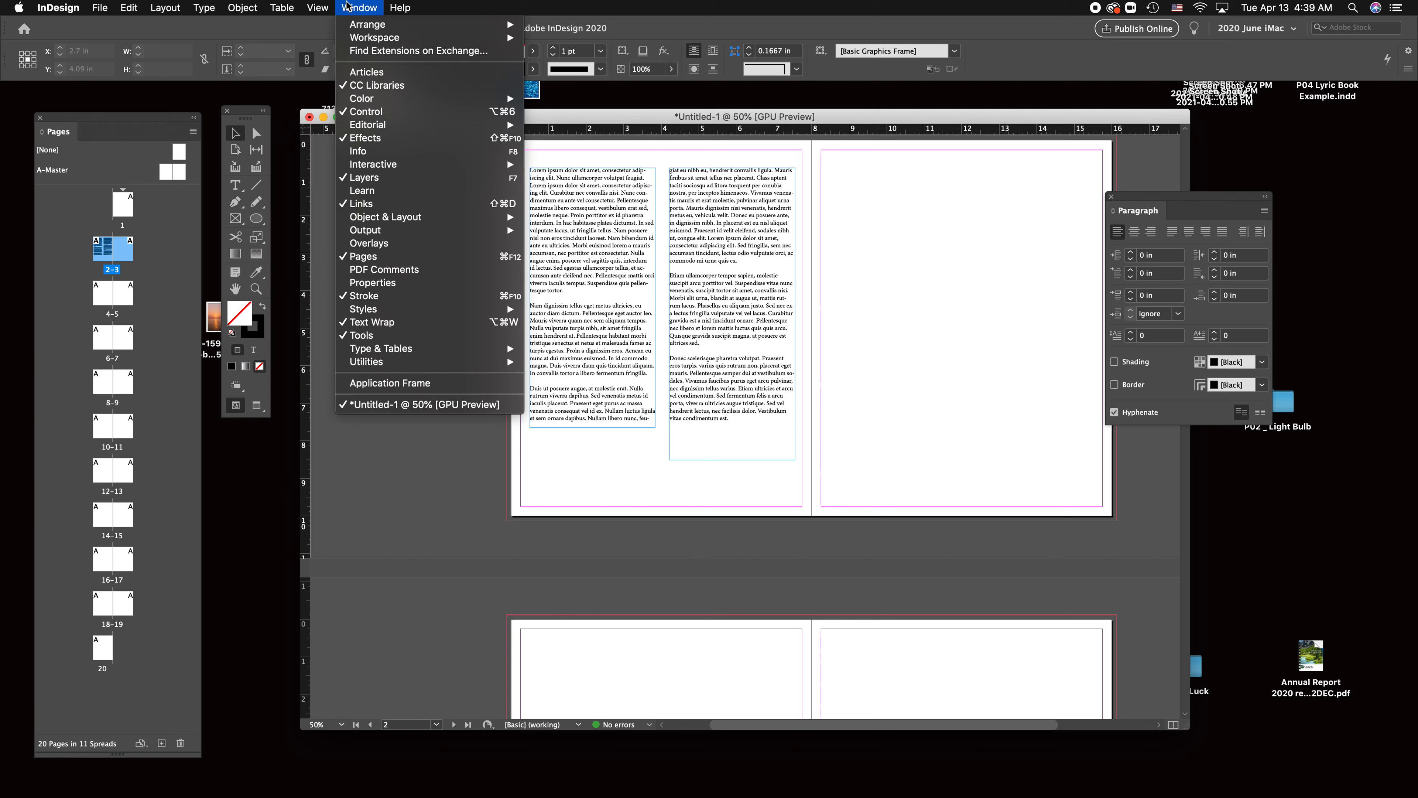
mouse_move(360, 282)
left_click(609, 280)
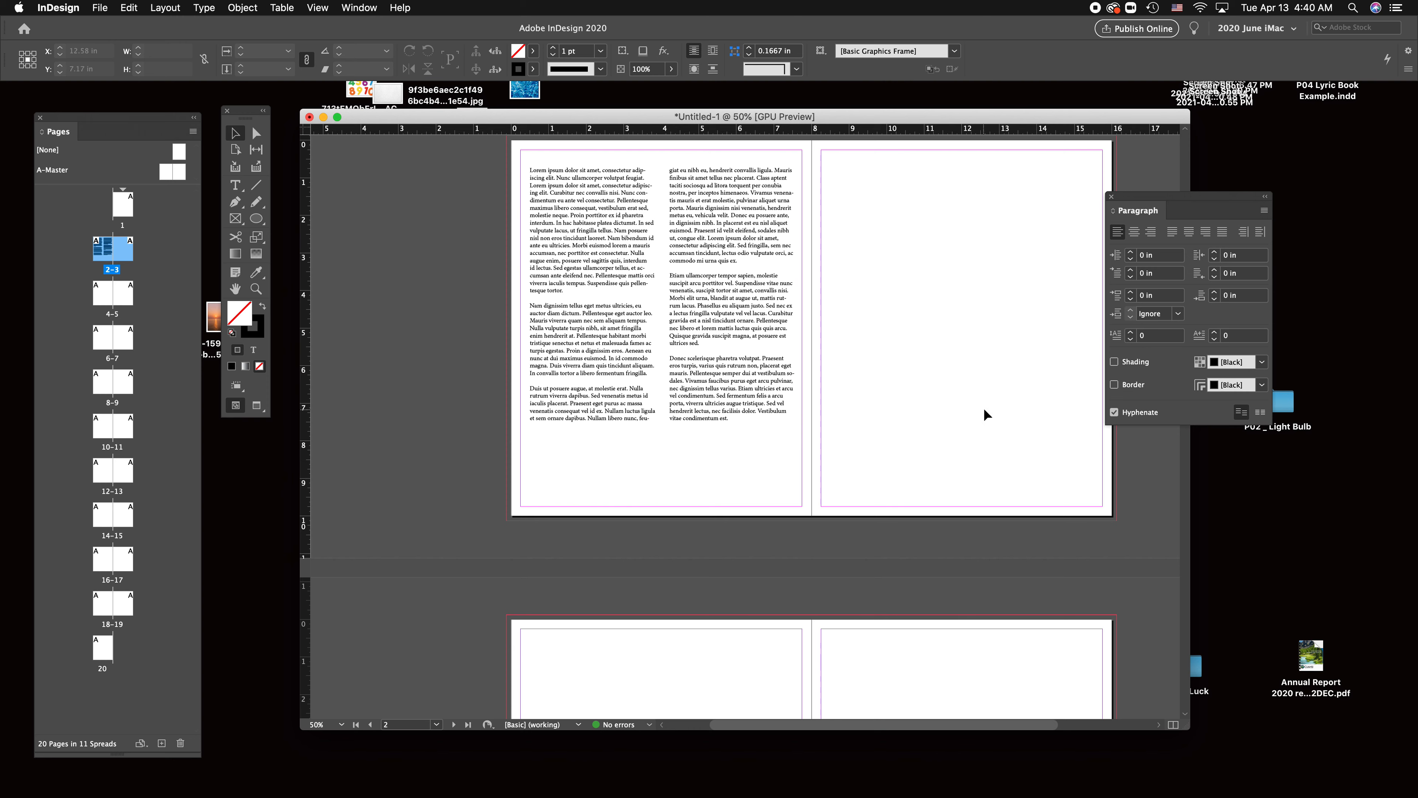
Turn off hyphenation for all the text in the two threaded frames.
left_click_drag(512, 271, 901, 379)
double_click(728, 317)
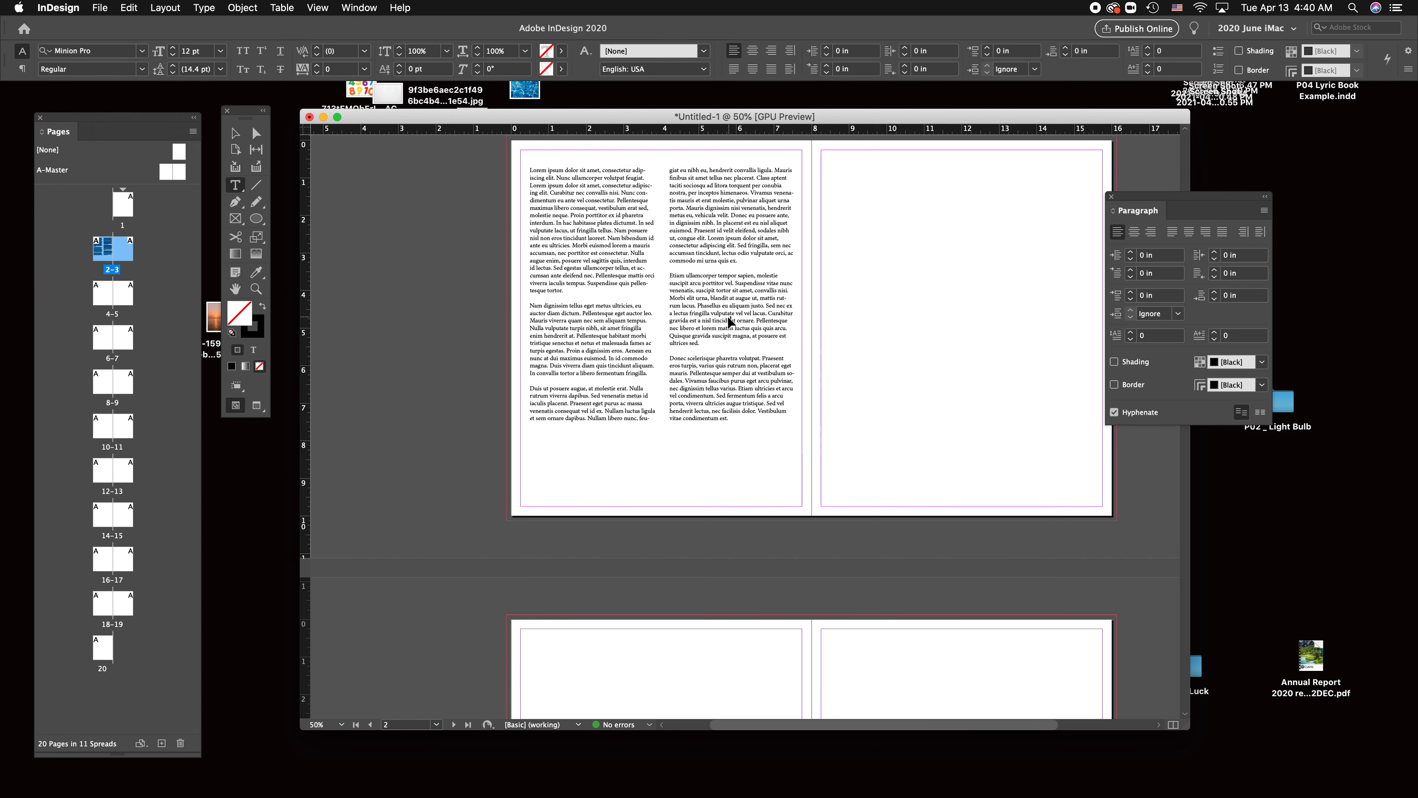
key("super+a")
left_click(1114, 412)
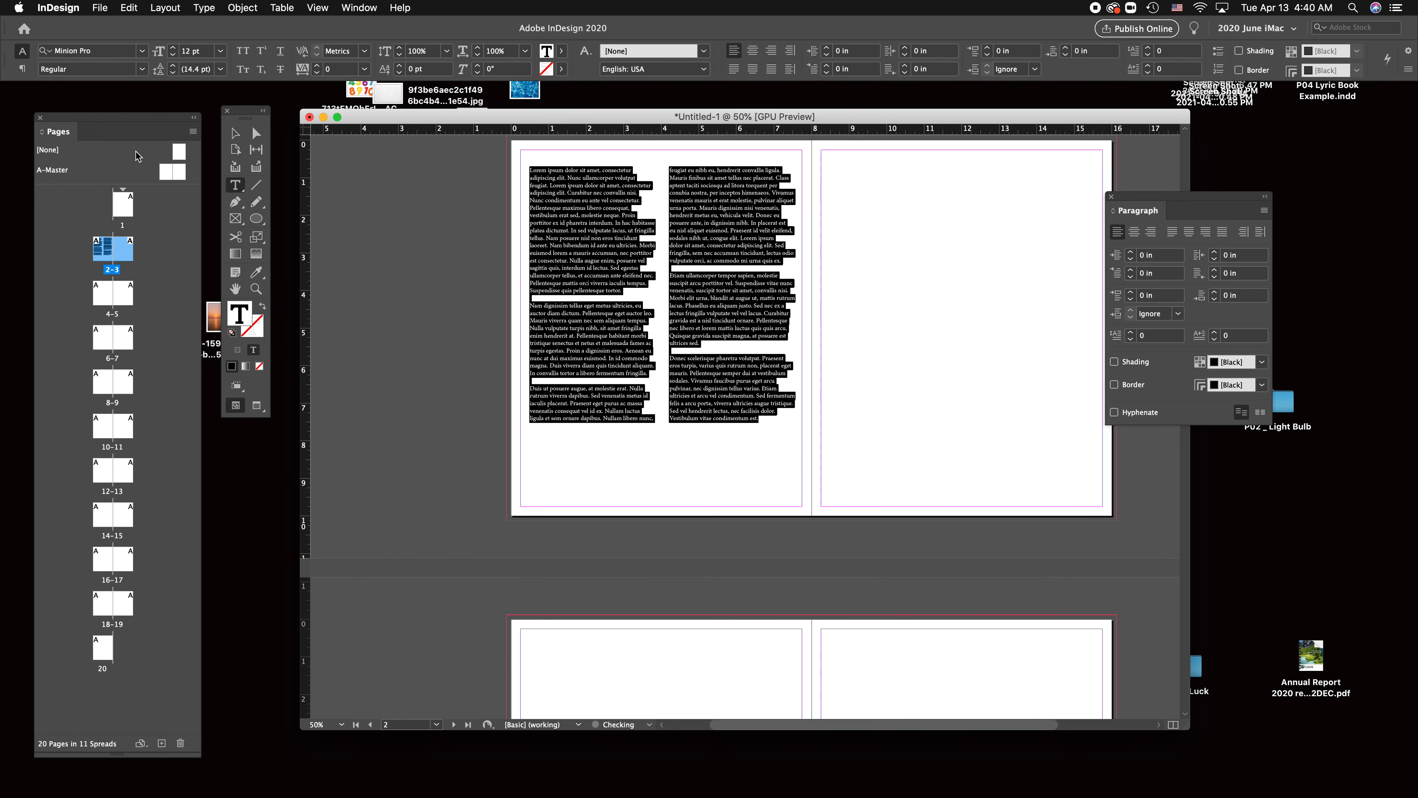
key("Escape")
left_click(923, 366)
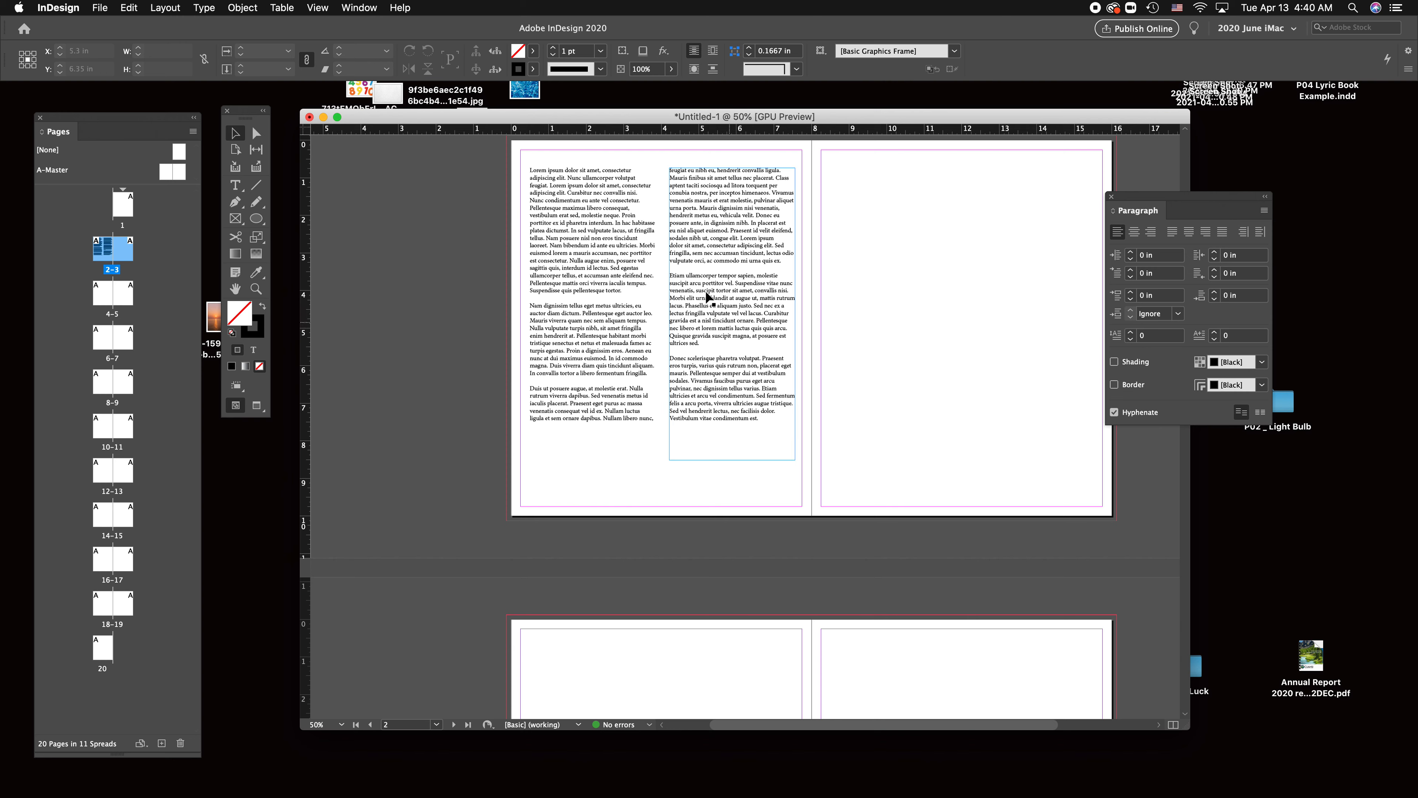
Widen the first frame to about 3.625 in and the second to about 3.72 in, with the second moved onto page 3.
left_click(721, 323)
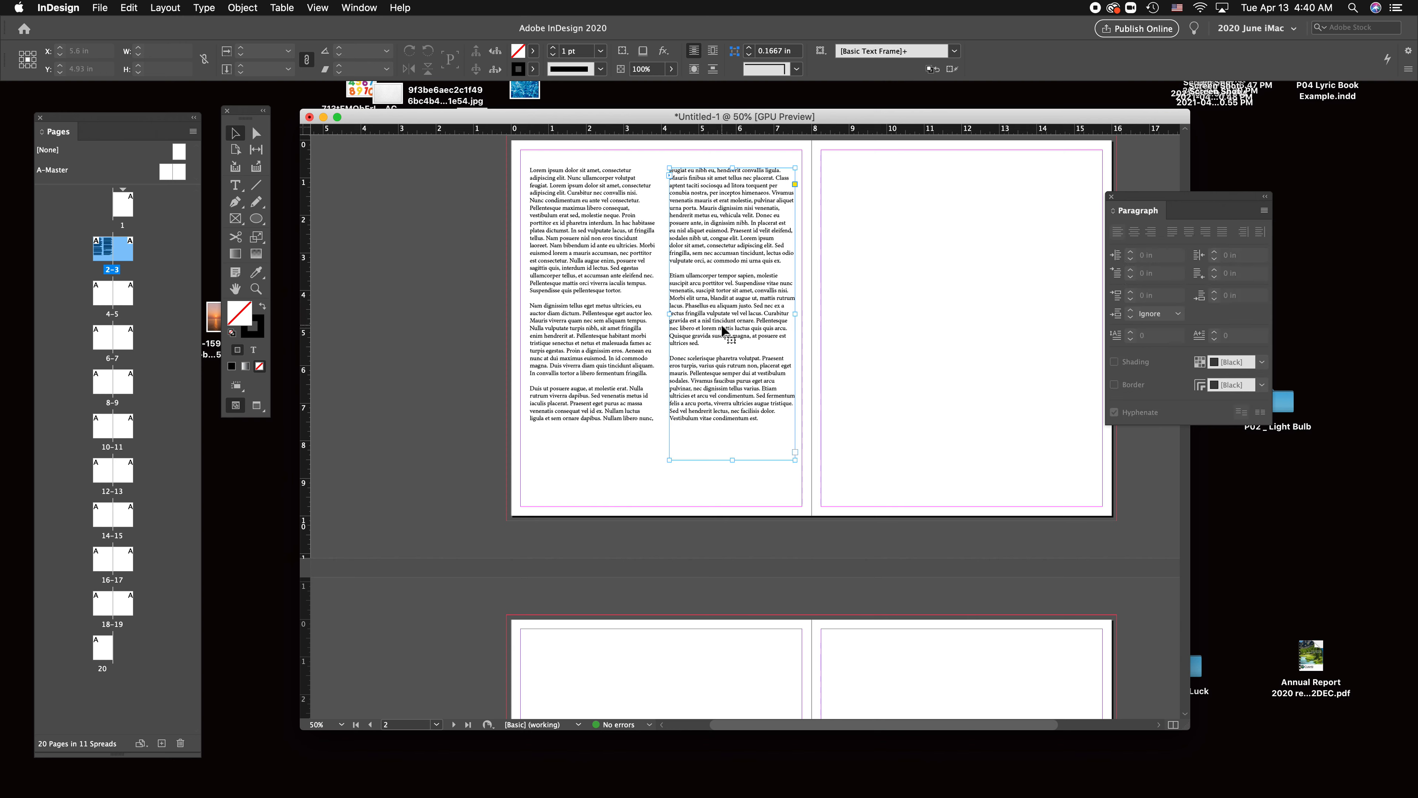
left_click_drag(798, 314, 795, 317)
left_click(639, 407)
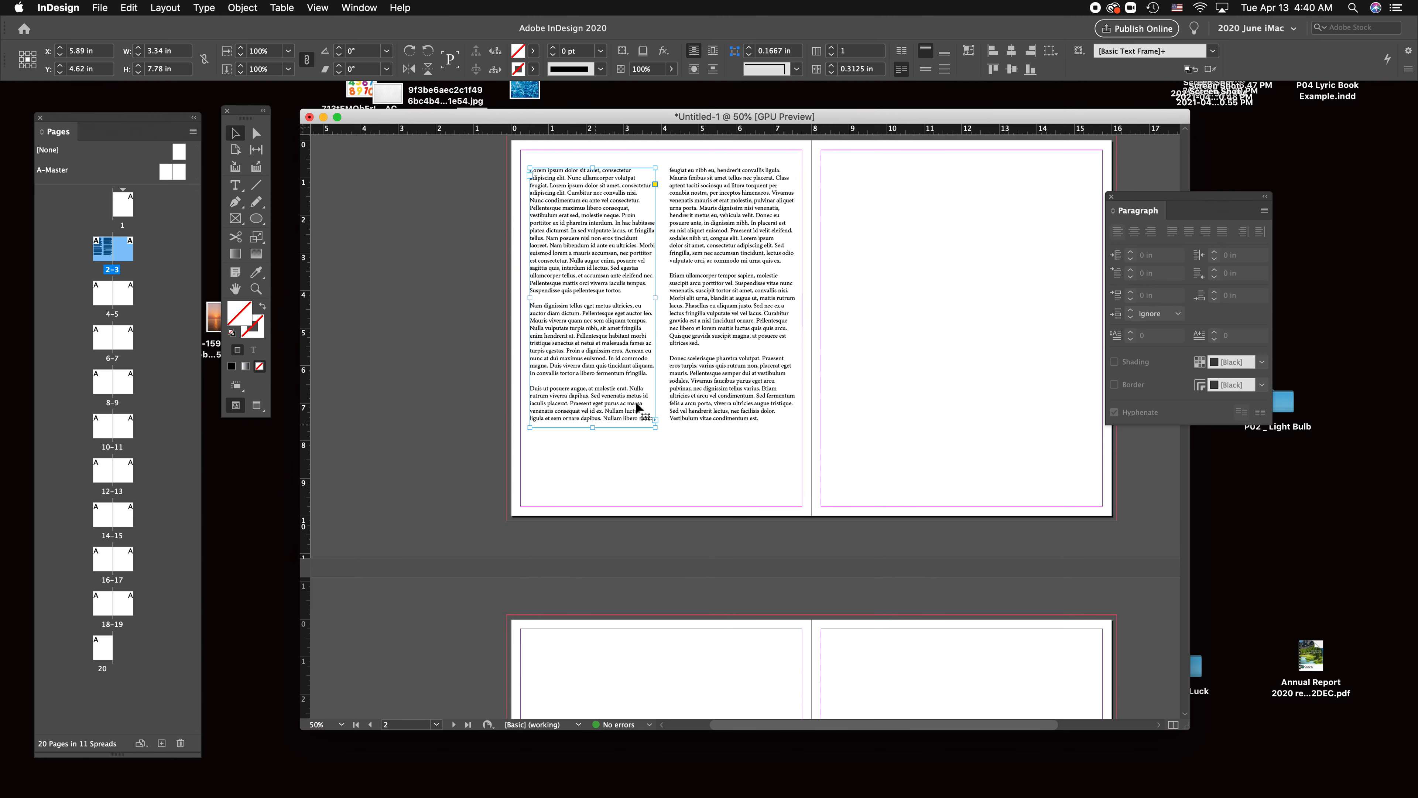
left_click_drag(655, 298, 1033, 363)
Delete the words "commodo", "consectetur", "accumsan", "tincidunt" and "lectus" from the first paragraph on page 3.
double_click(999, 281)
left_click(898, 291)
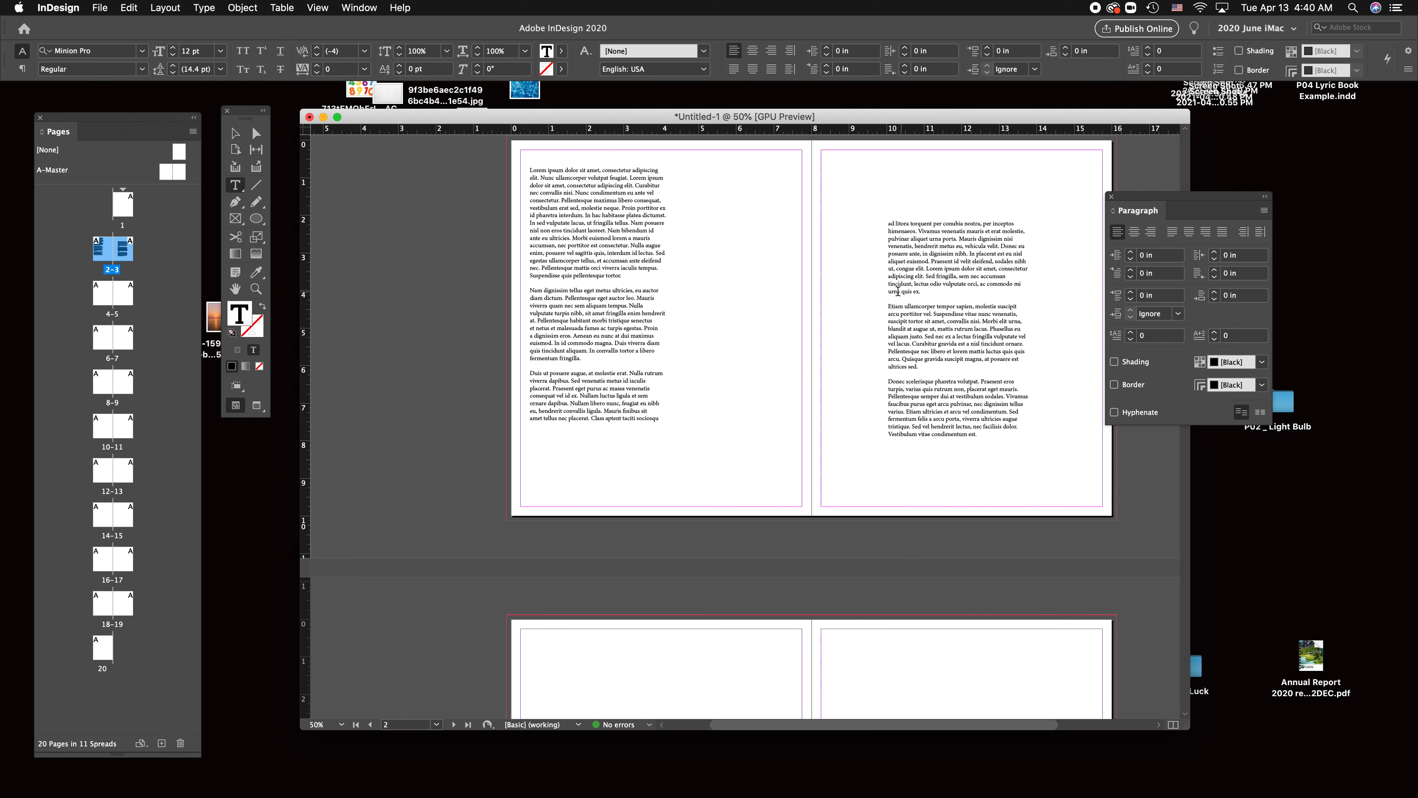
double_click(999, 283)
key("BackSpace")
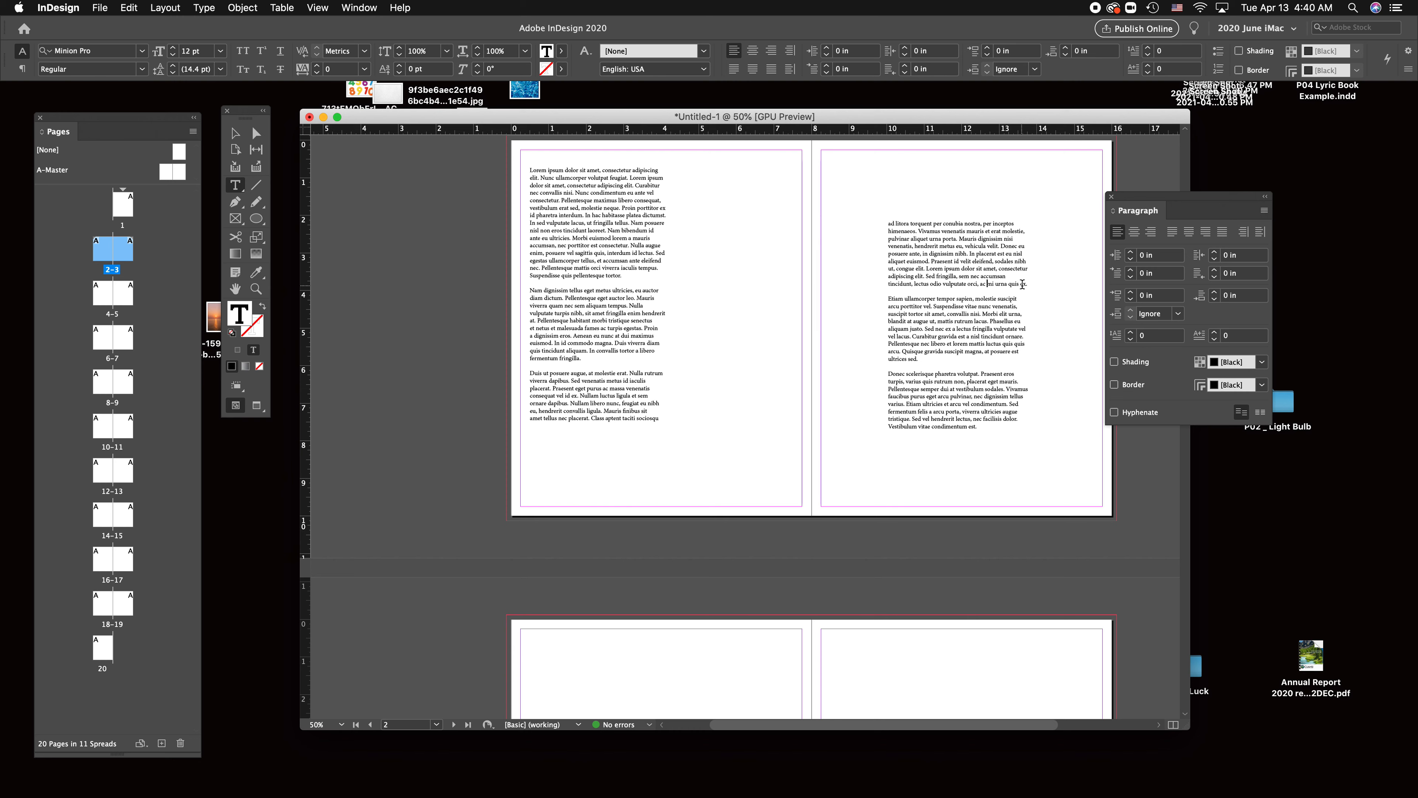
double_click(1007, 269)
key("BackSpace")
left_click_drag(1021, 276, 981, 275)
key("BackSpace")
double_click(963, 276)
key("BackSpace")
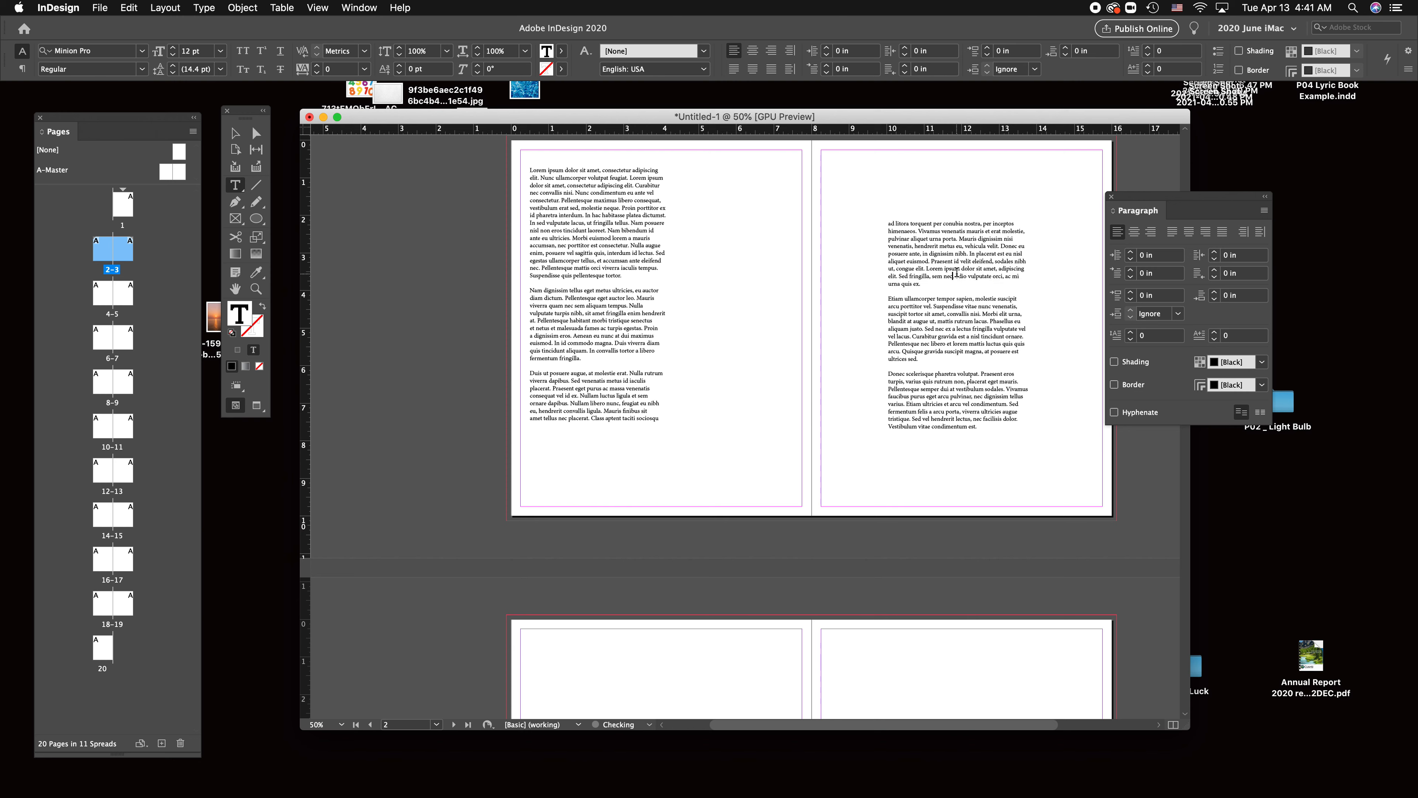
Delete "urna quis" from the end of the first paragraph on page 3 and break the line before "ex.".
left_click_drag(888, 283, 912, 283)
key("BackSpace")
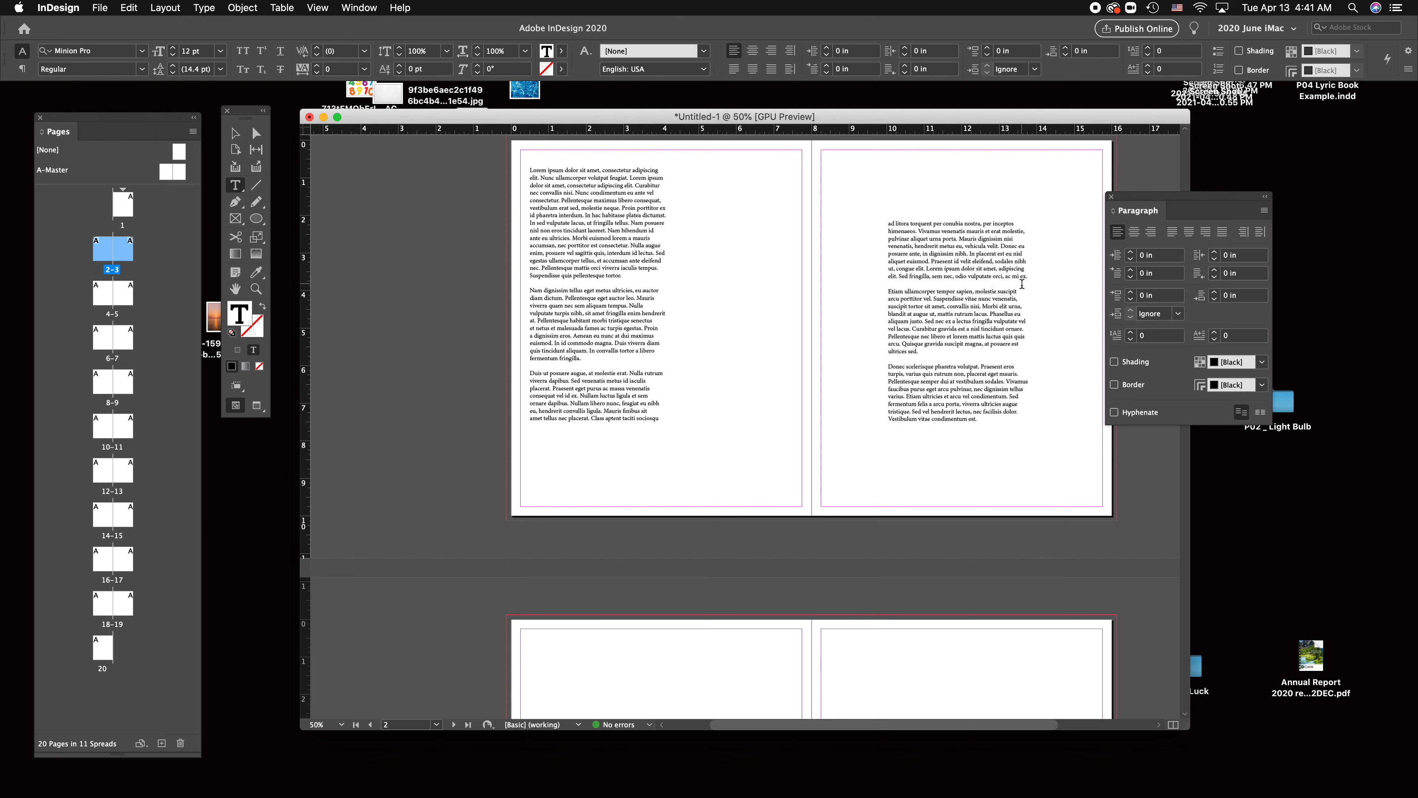
key("Return")
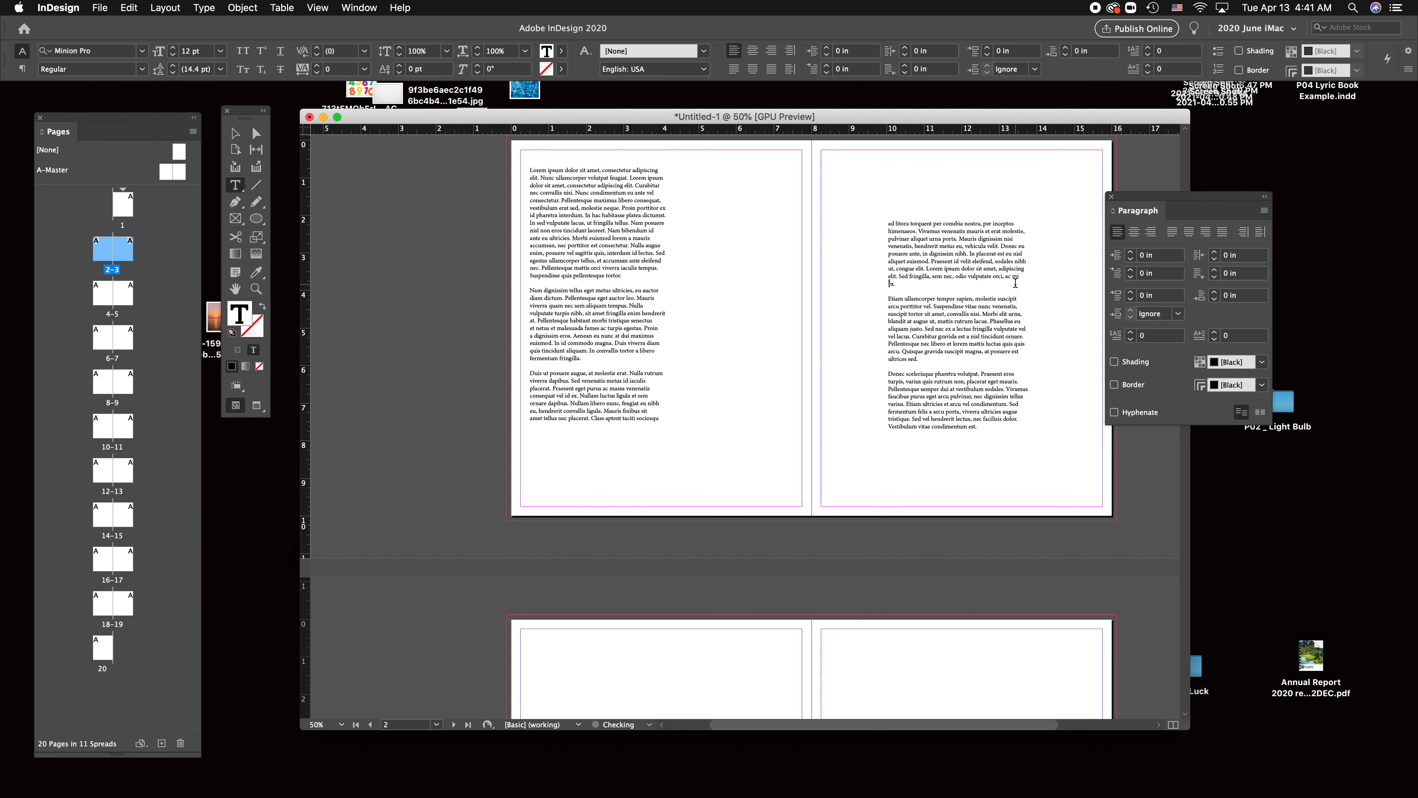
Delete "sed" from the end of the second paragraph on page 3 and "vitae condimentum est" from the last paragraph.
left_click(912, 362)
double_click(912, 360)
key("BackSpace")
left_click_drag(922, 426, 972, 424)
key("BackSpace")
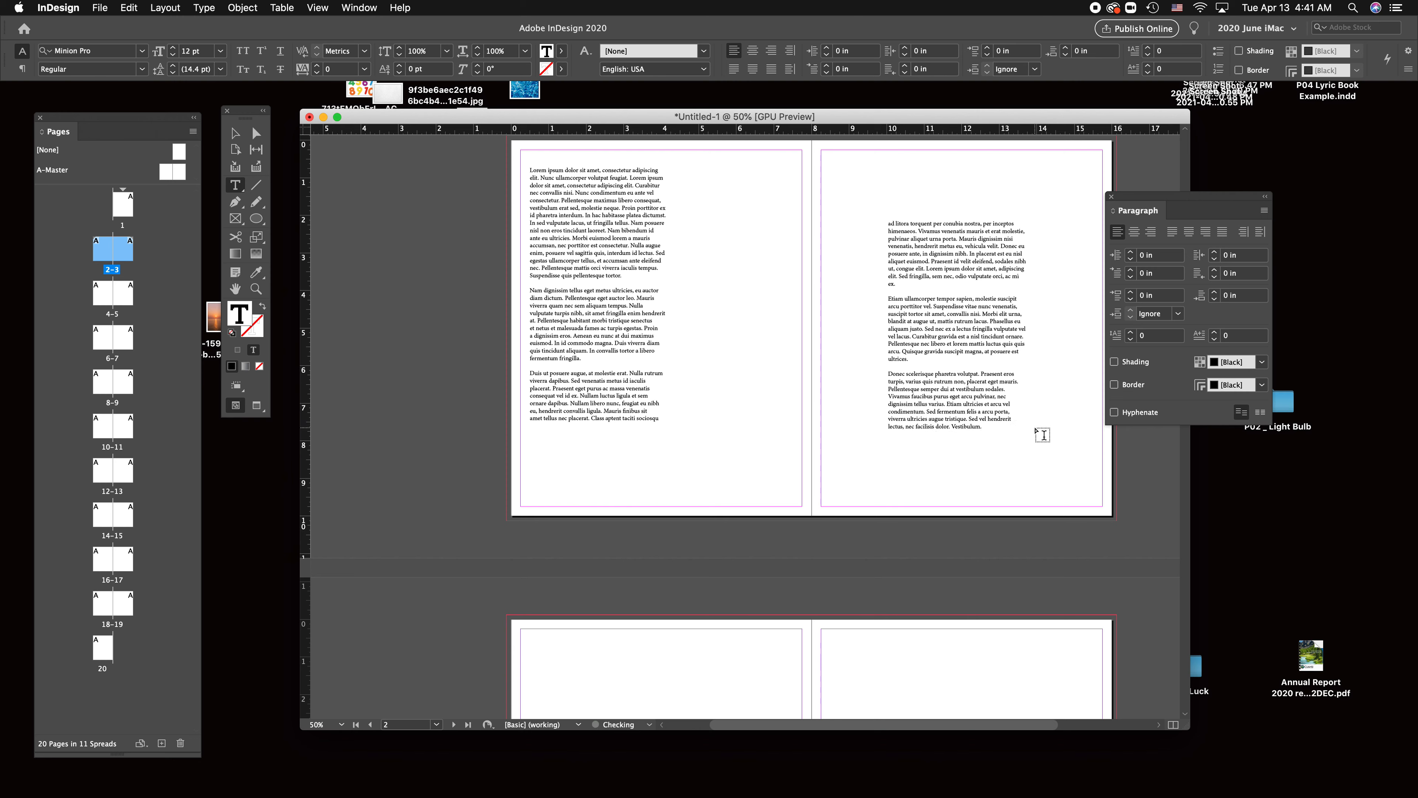
Put the closing word "Vestibulum." on its own line and delete the line "lectus, nec facilisis dolor." above it.
left_click(975, 428)
key("Return")
double_click(894, 426)
left_click_drag(894, 427, 940, 426)
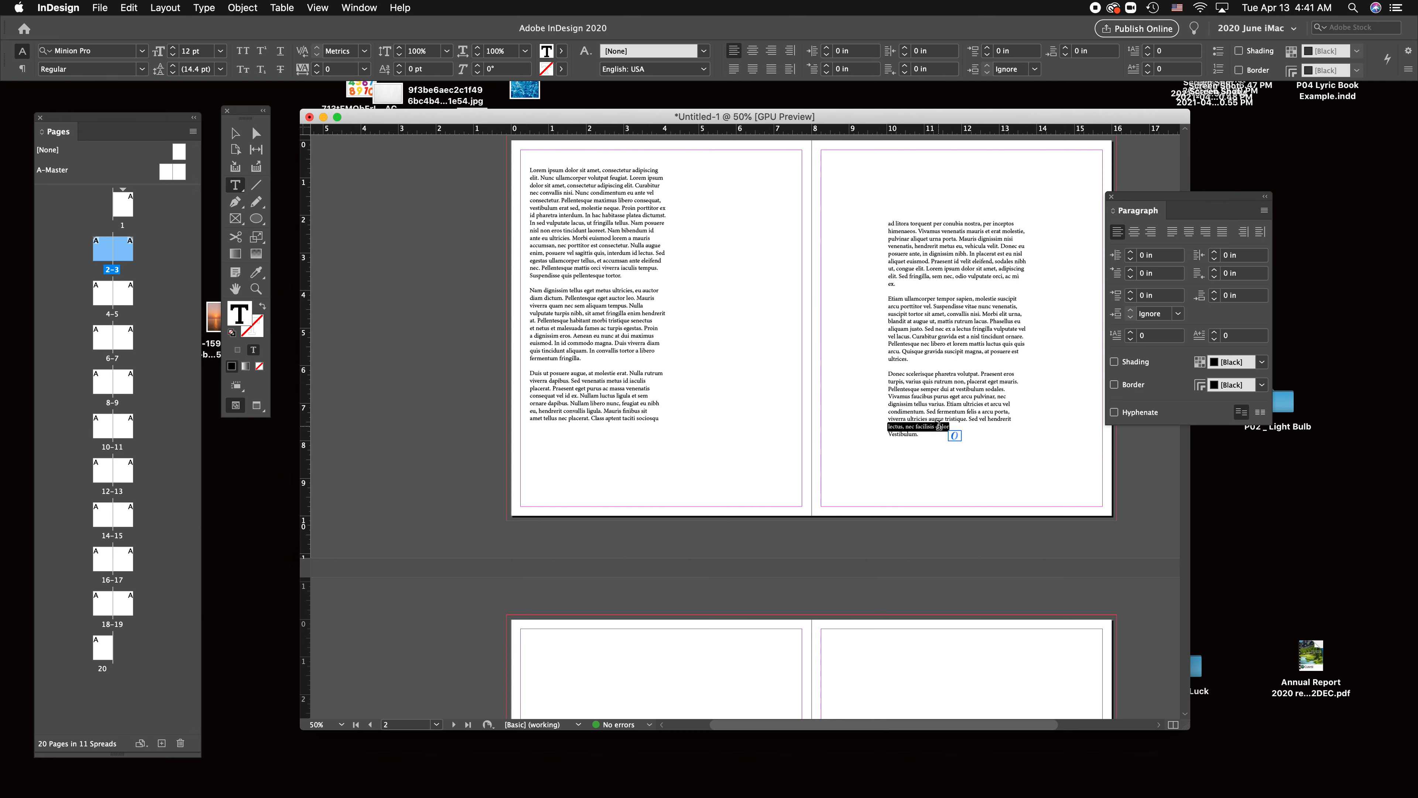
key("BackSpace")
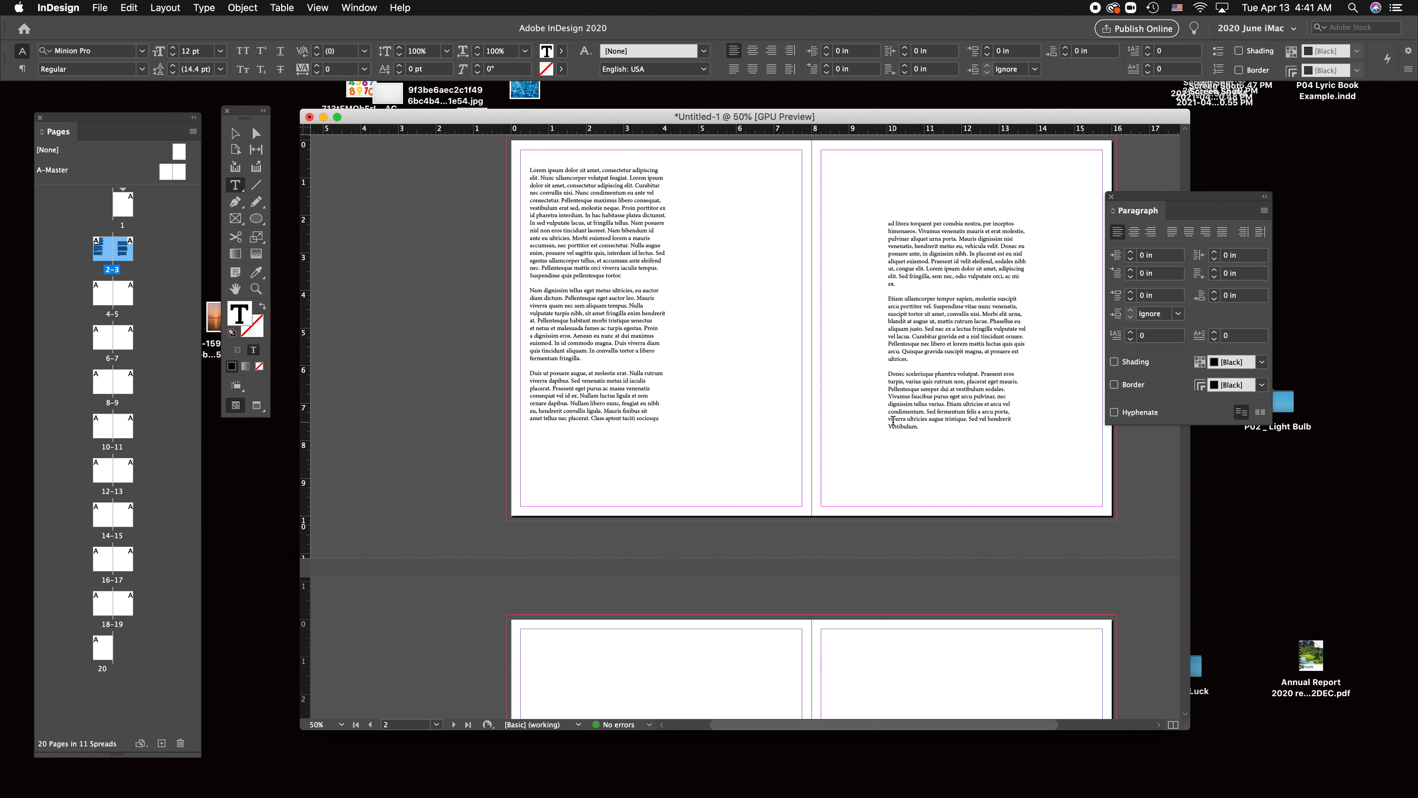
Move the second text frame back beside the first, aligned with its top edge, at about X 6.64 in.
left_click(234, 134)
left_click_drag(969, 316, 772, 262)
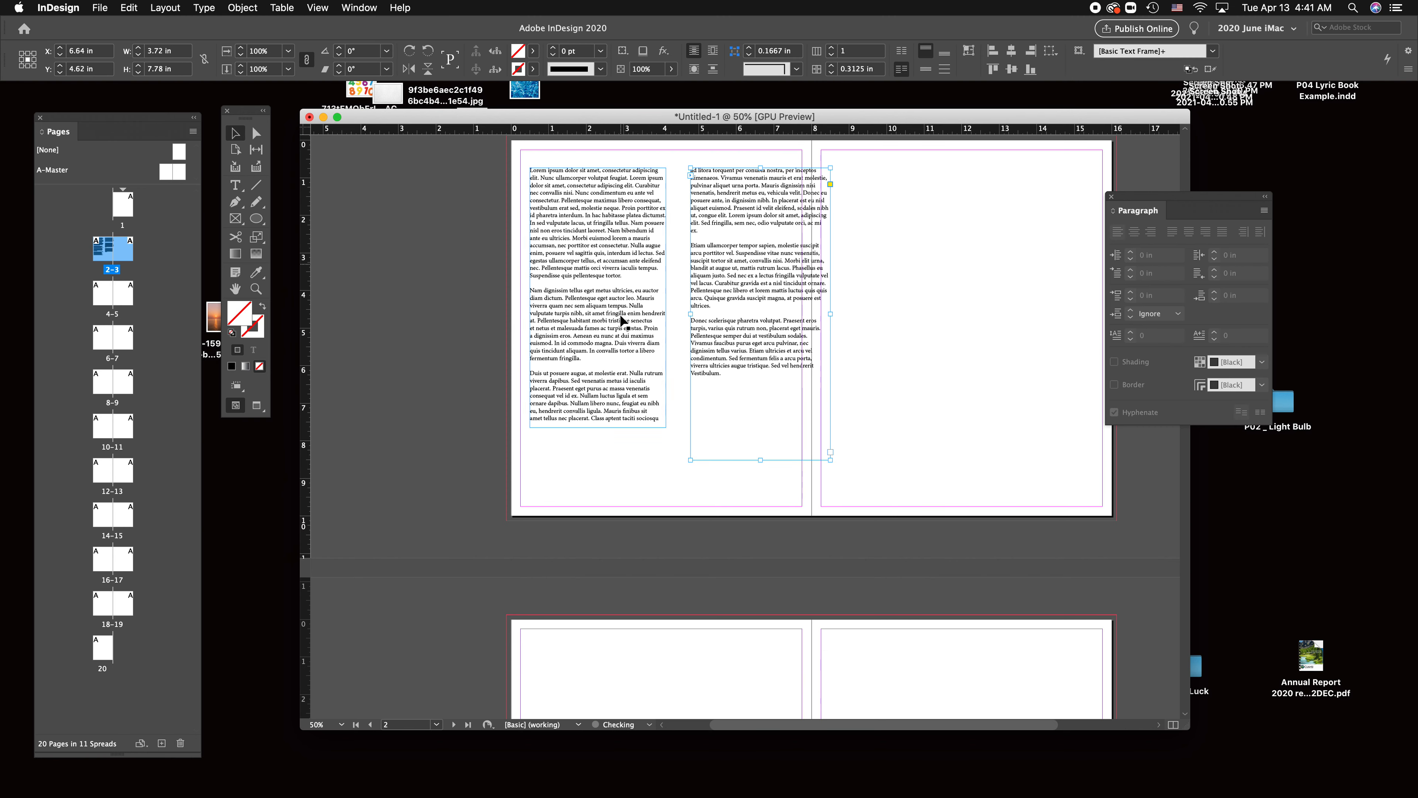
left_click(949, 379)
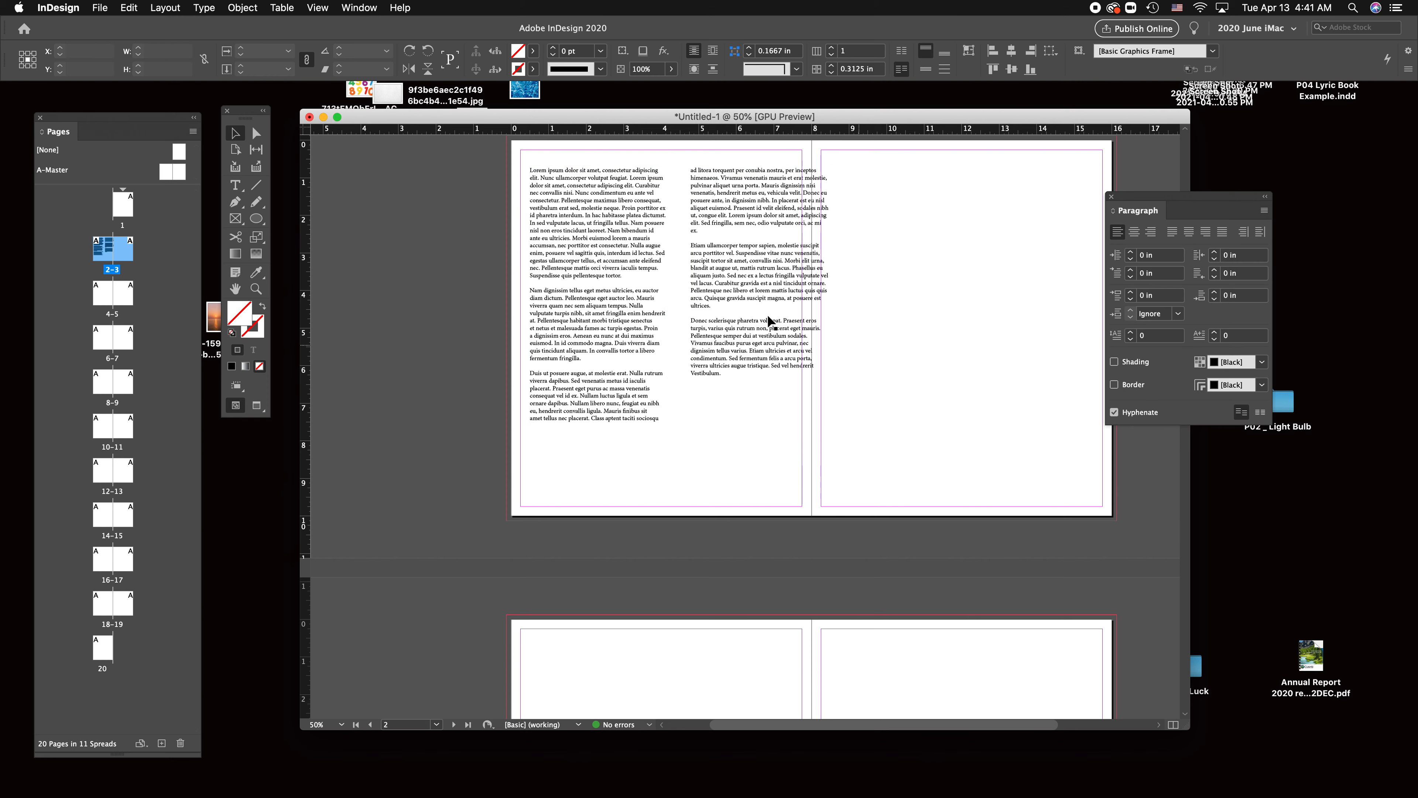
Shorten the first text frame from its bottom edge to about 5.02 in tall and deselect it.
left_click(766, 314)
left_click(612, 398)
left_click_drag(598, 428, 597, 359)
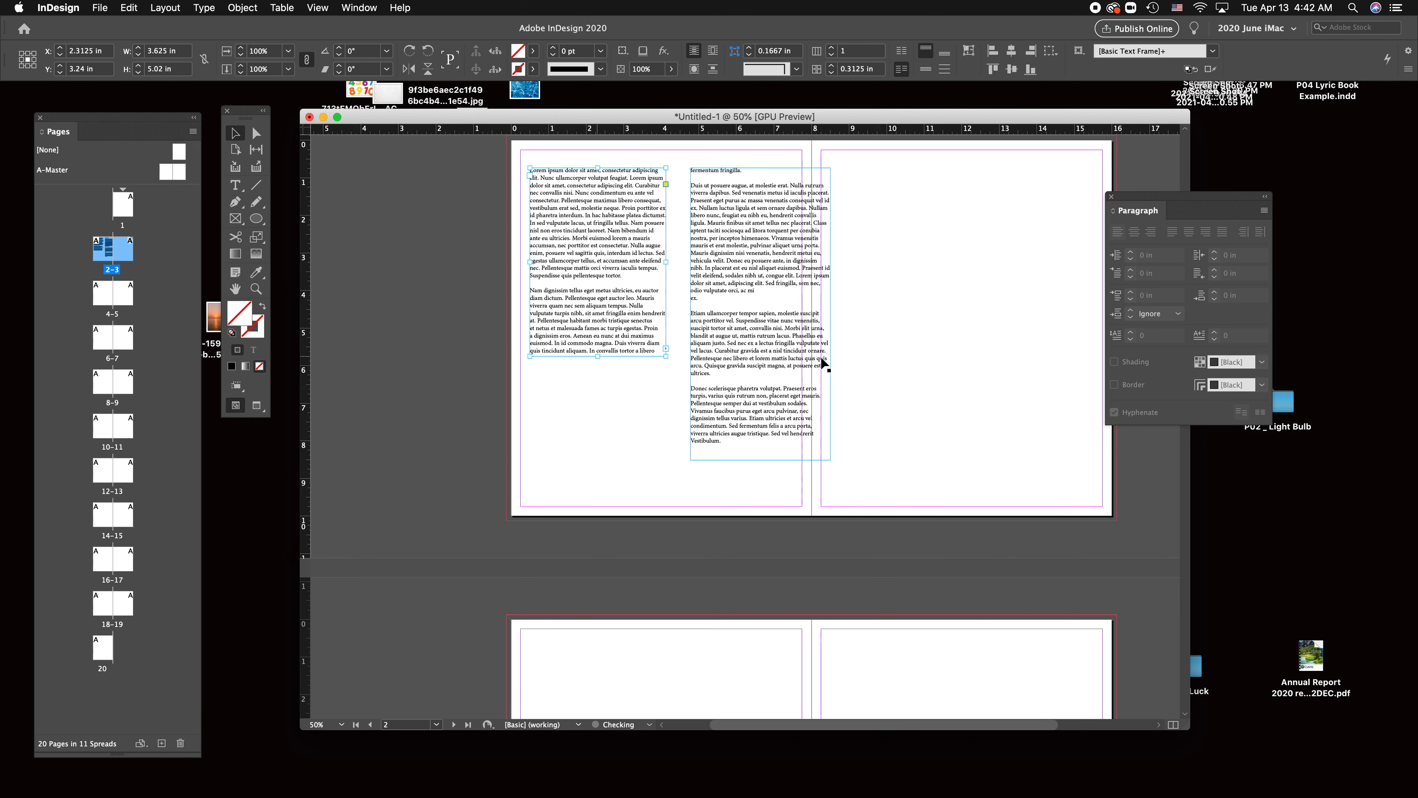
left_click(946, 359)
left_click(981, 334)
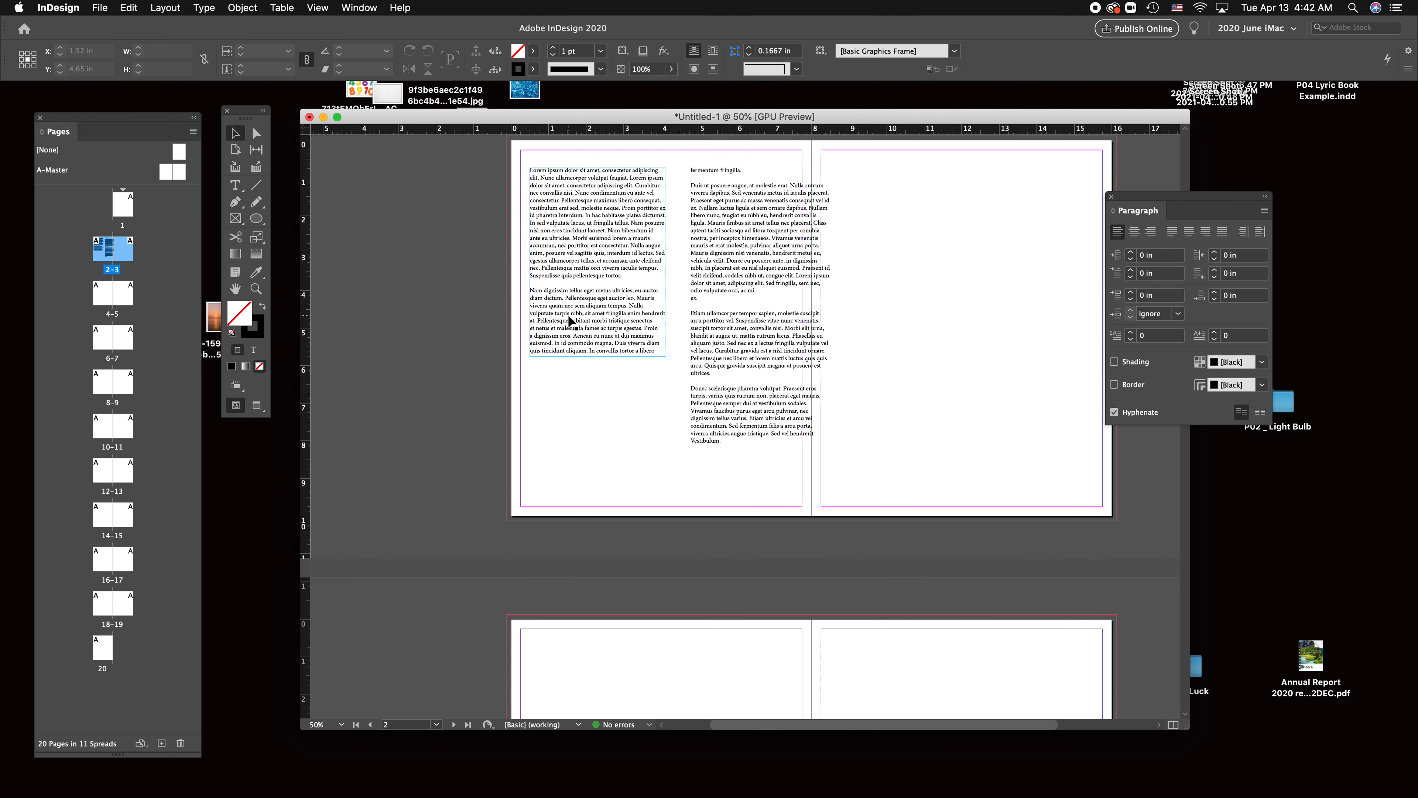
Extend the first text frame's bottom edge to include the first line of its third paragraph.
left_click(584, 351)
mouse_move(596, 356)
left_mouse_down()
mouse_move(597, 452)
mouse_move(600, 381)
left_mouse_up()
left_click(936, 407)
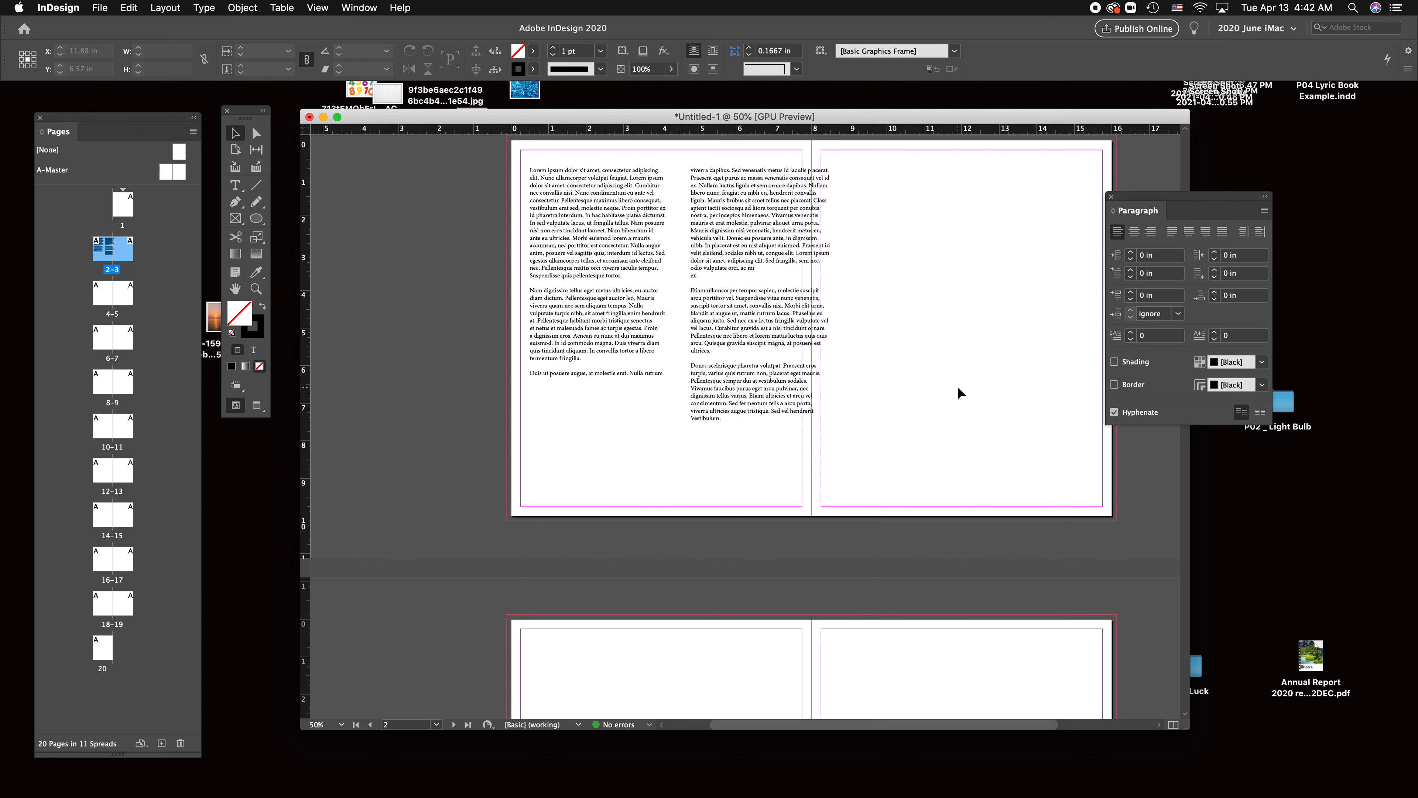
left_click(892, 336)
Select all the threaded text, center it, and switch it to right alignment.
double_click(597, 290)
key("super+a")
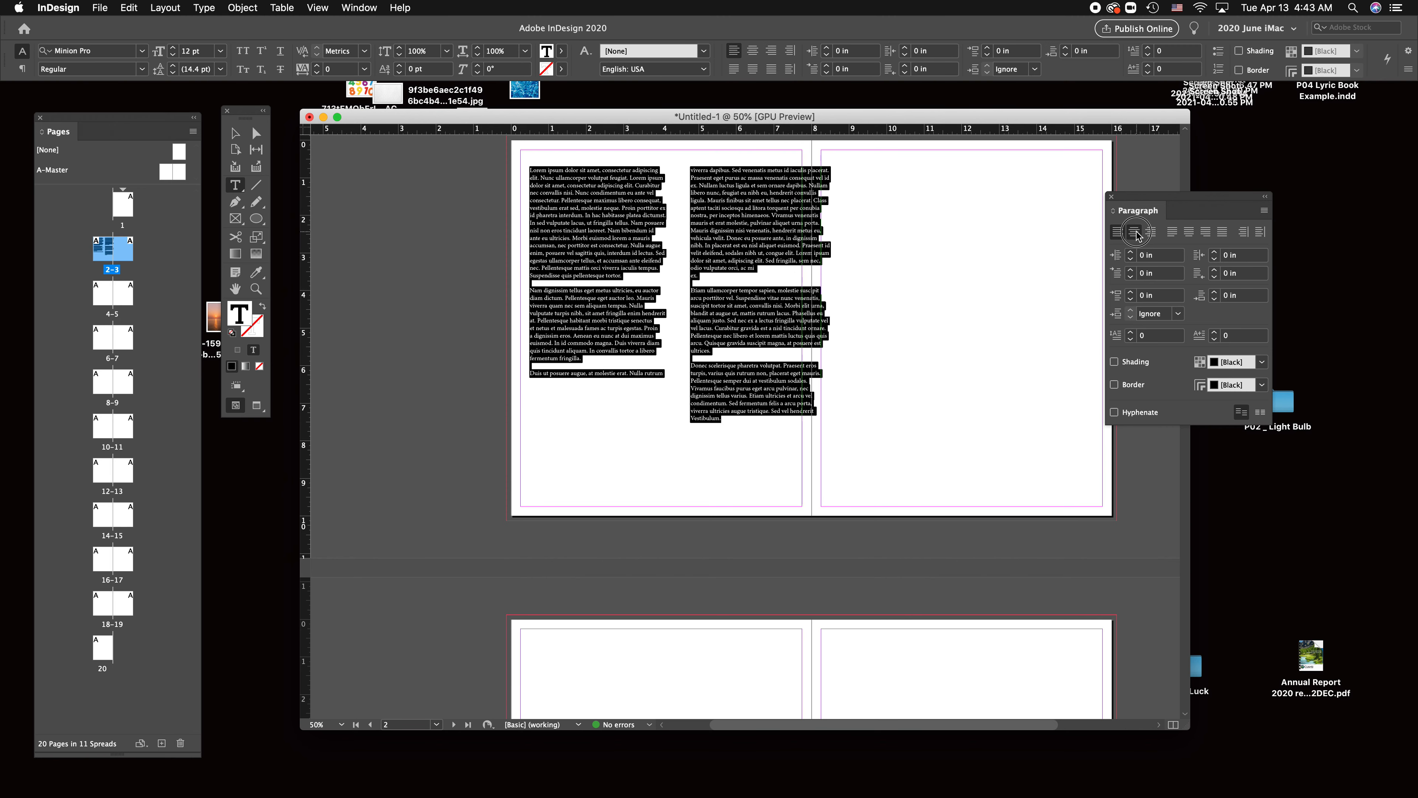
left_click(1134, 231)
left_click(1151, 231)
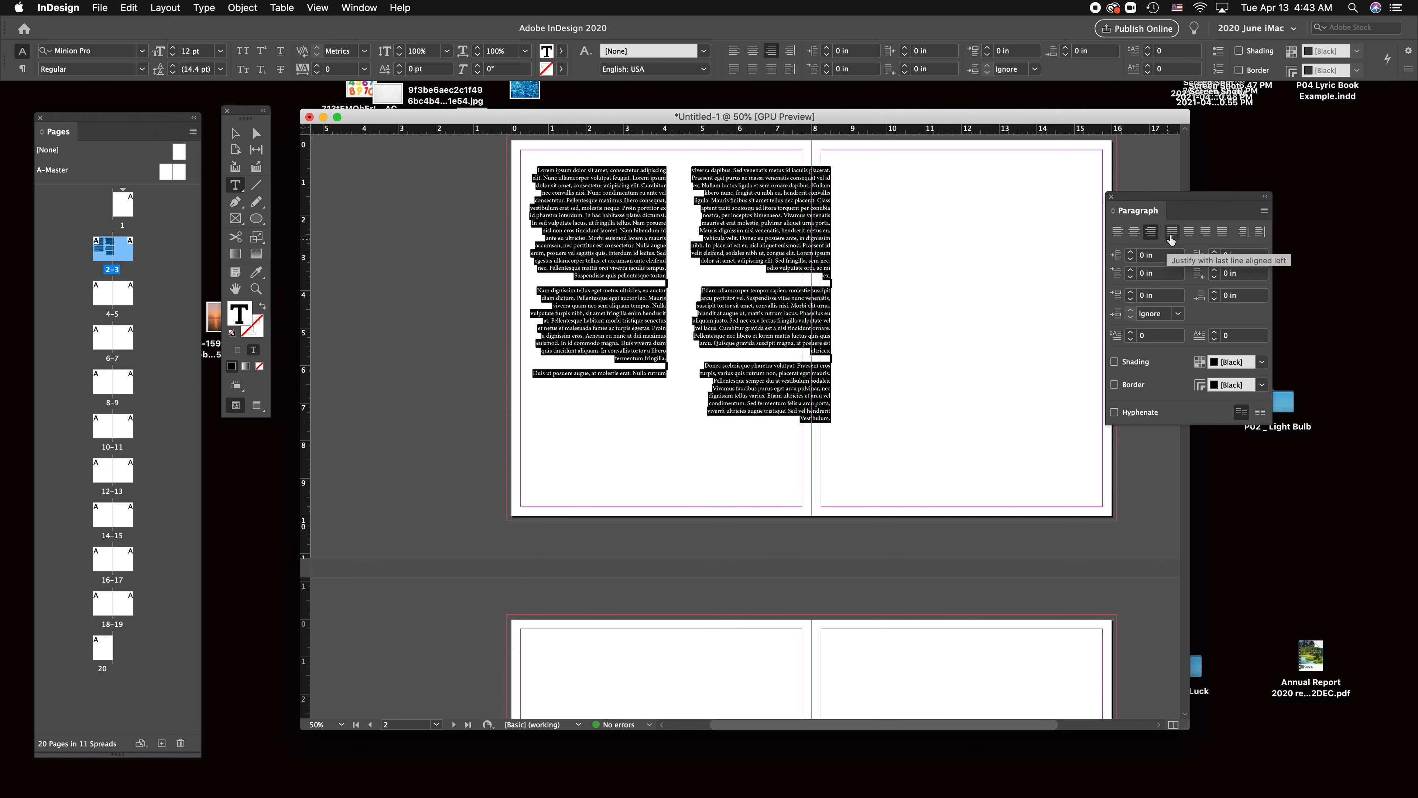
Justify the selected text, trying centered and right-aligned last lines before settling on last lines aligned left.
left_click(1171, 231)
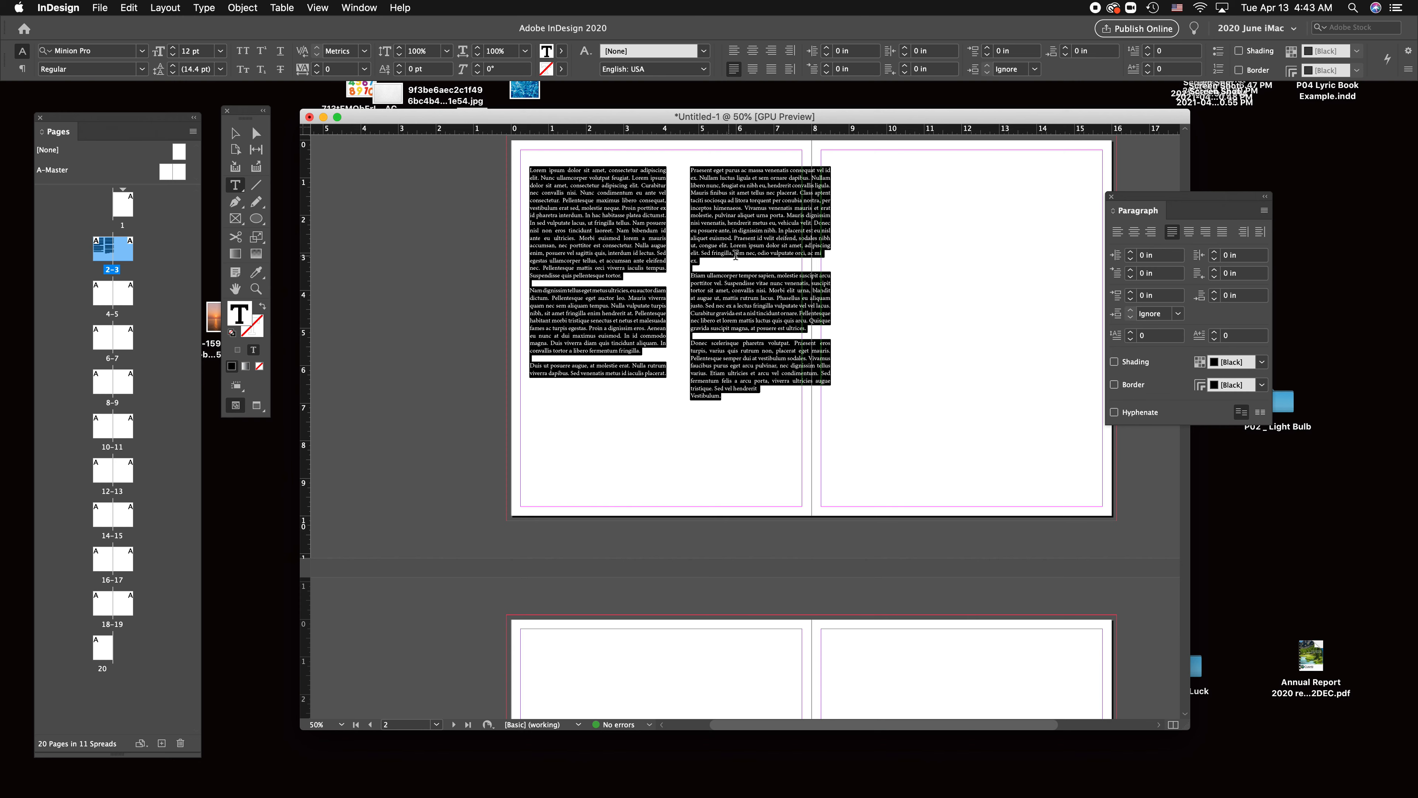
left_click(1189, 231)
left_click(1206, 234)
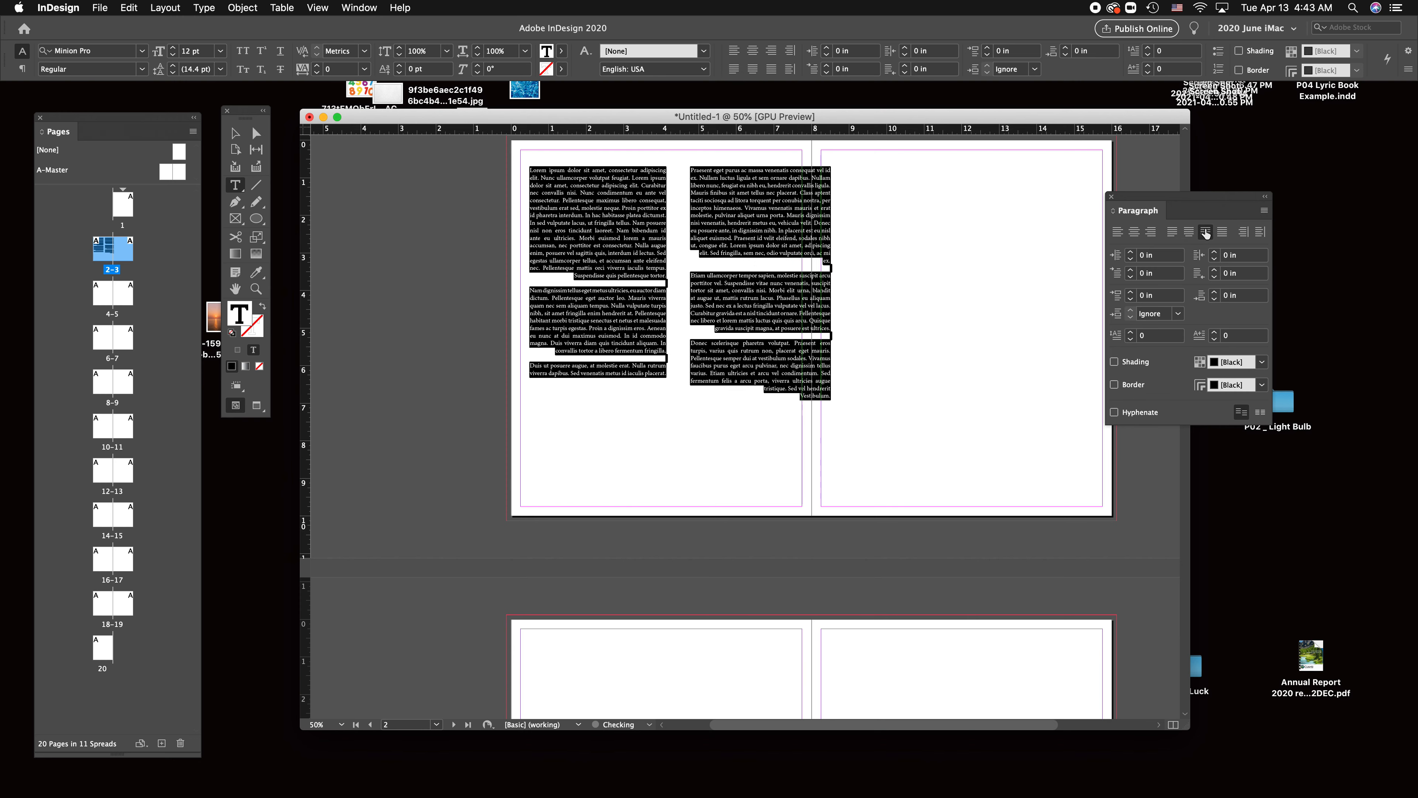
left_click(1172, 231)
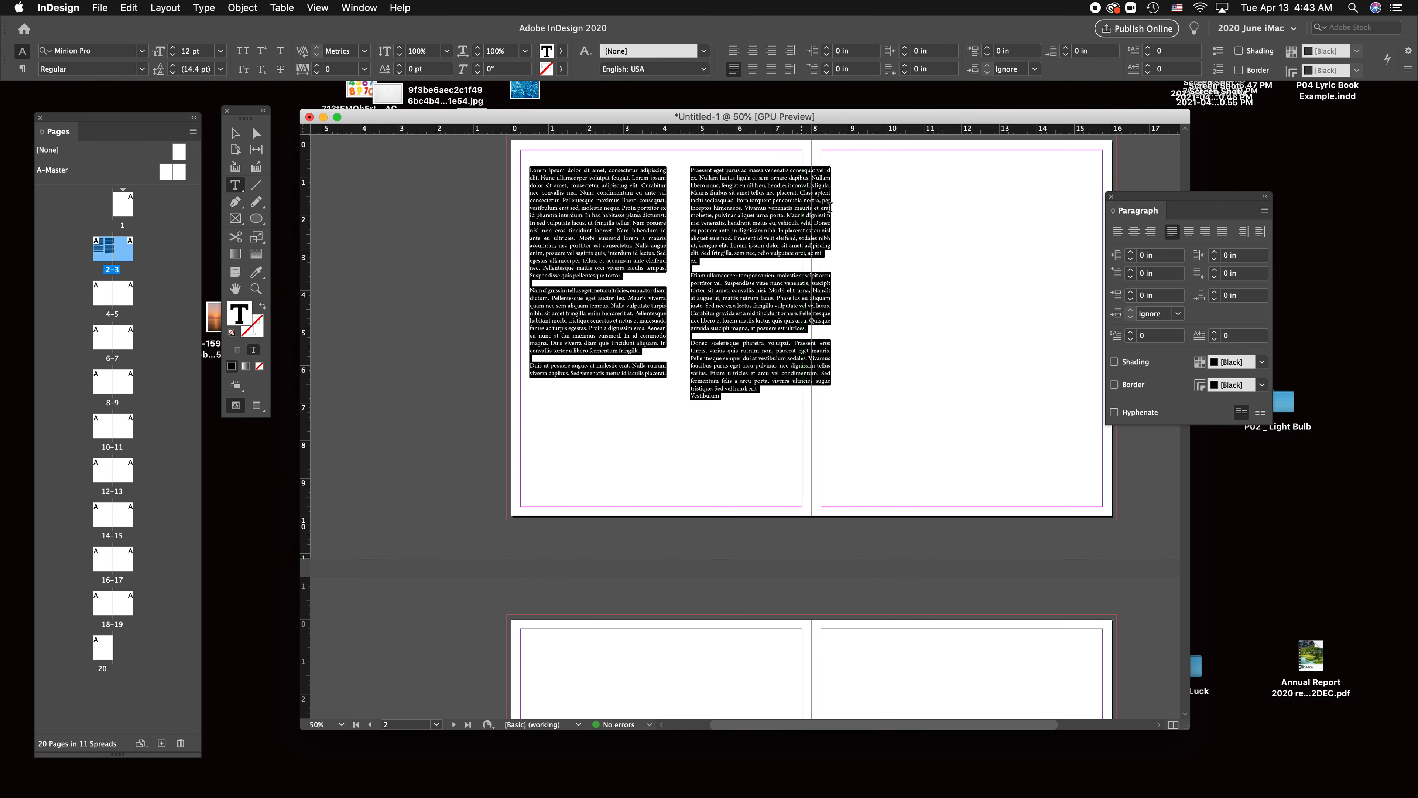
Try full justification of all lines on the threaded text, and return it to justified with the last line aligned left.
left_click(1221, 231)
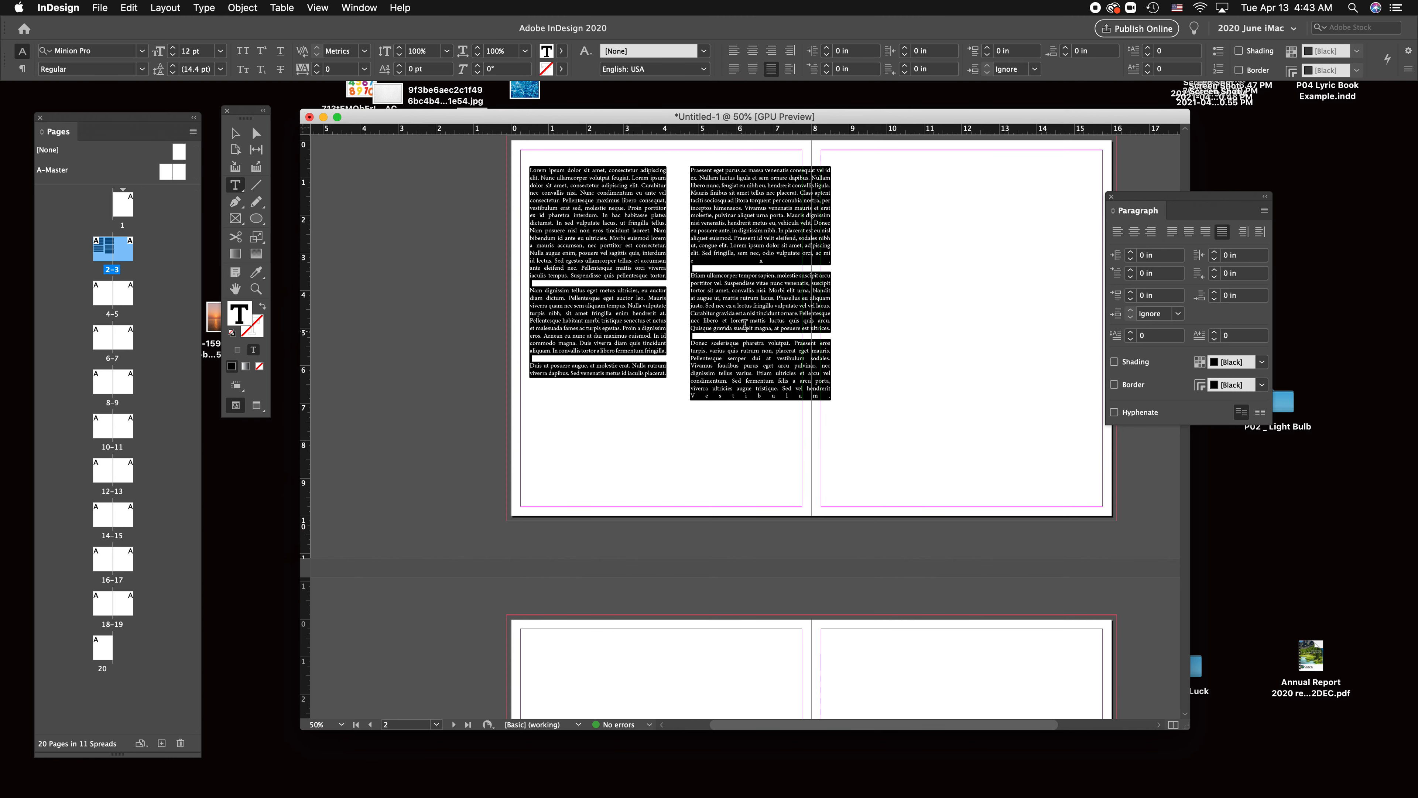
left_click(746, 320)
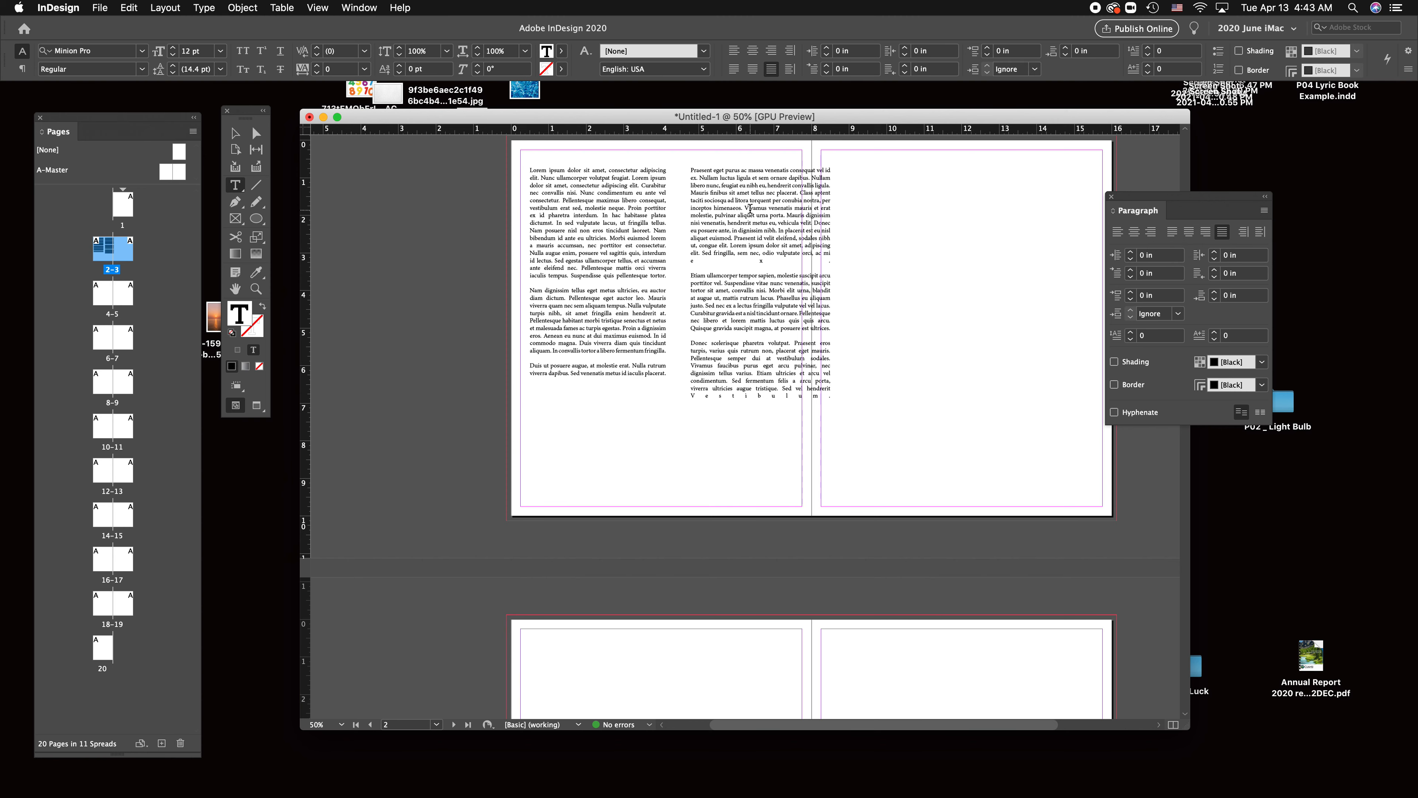
key("ctrl+a")
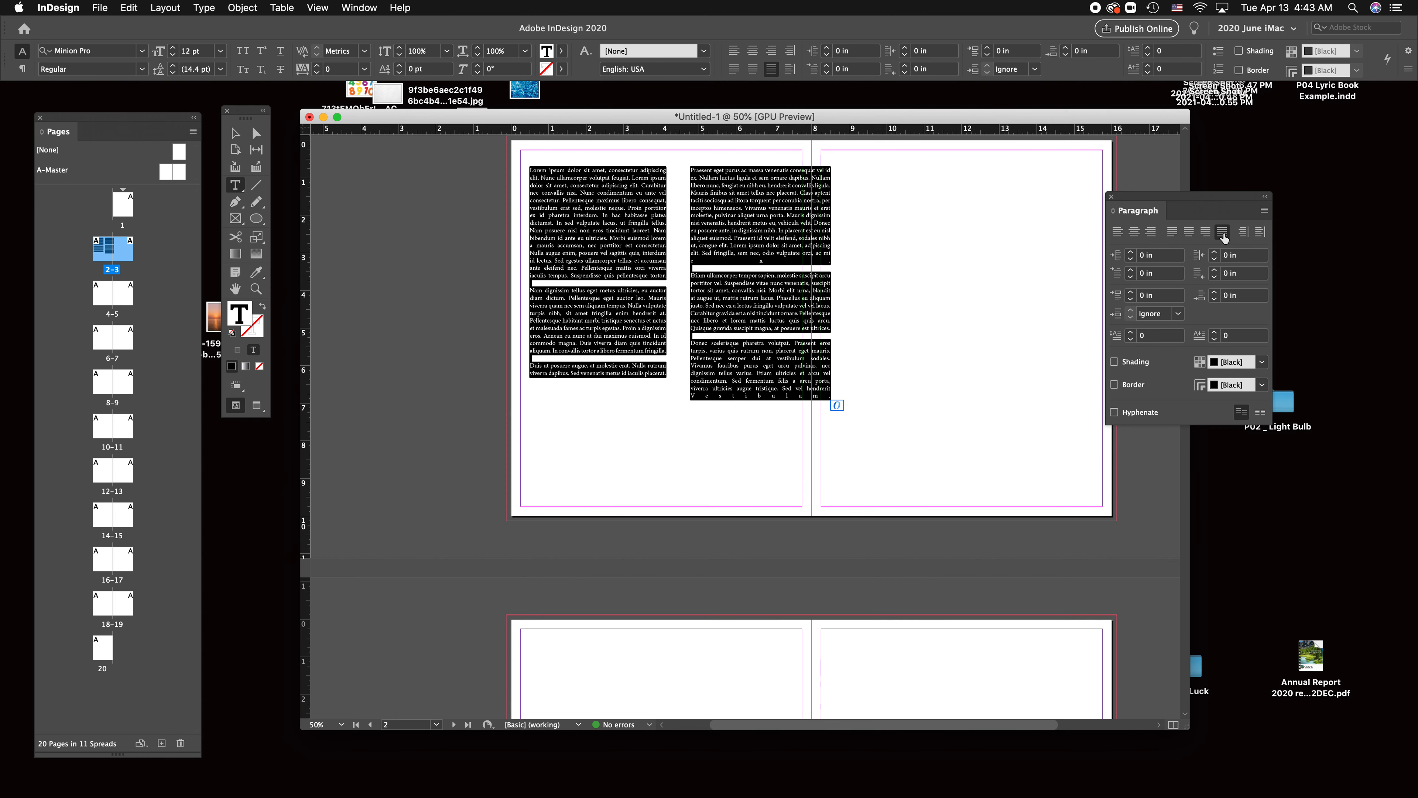
left_click(1171, 234)
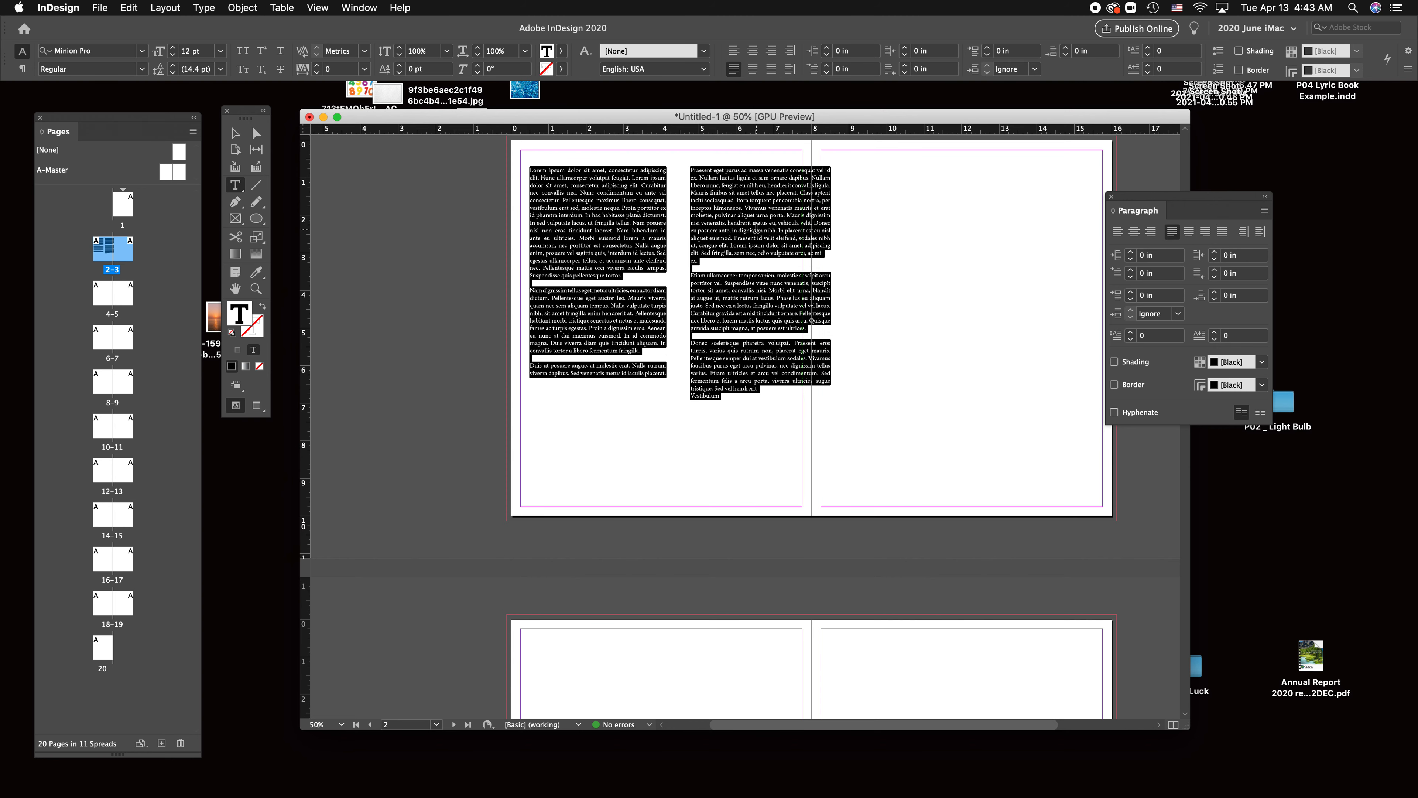
left_click(755, 228)
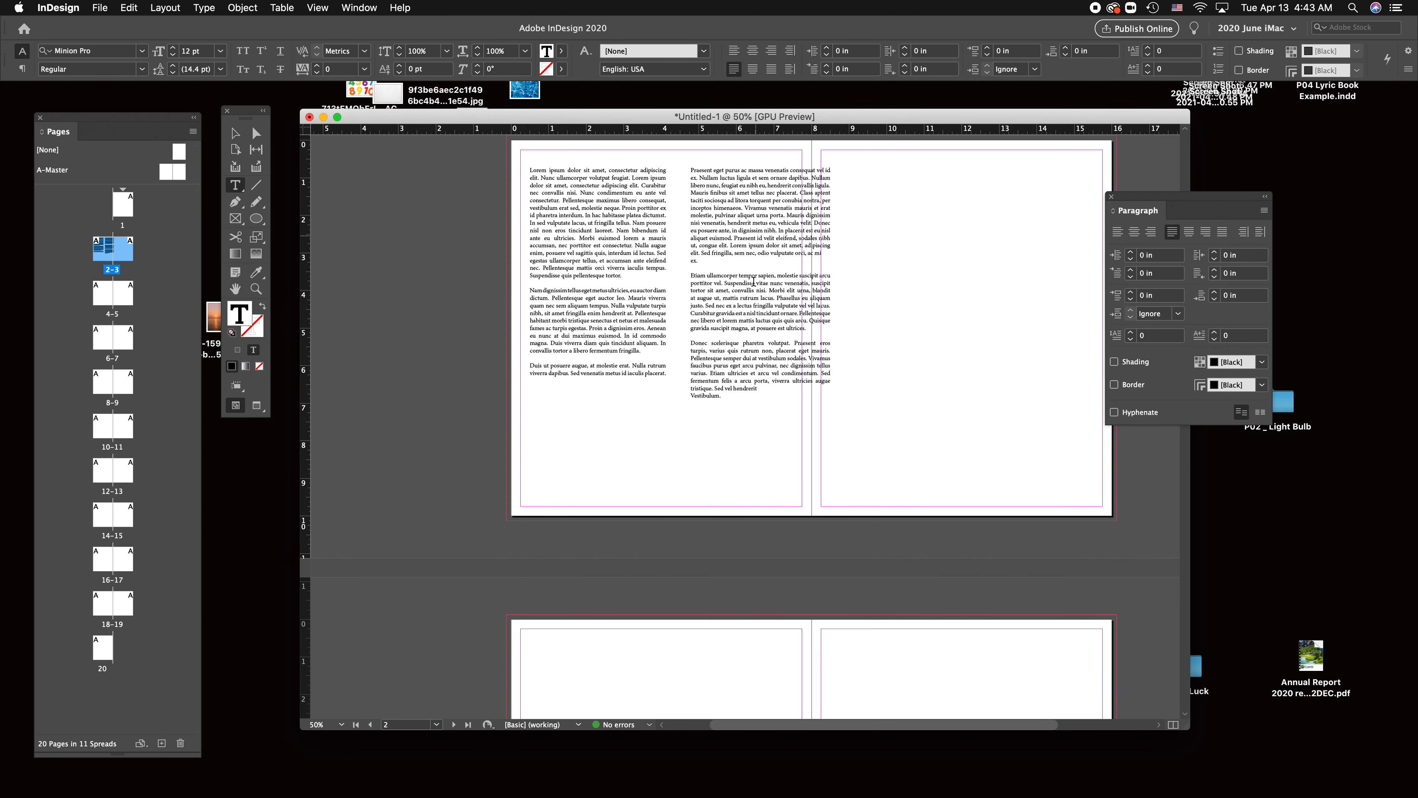
Move the first text frame to the left page's left margin and the second beside it against the right margin, at about X 5.89 in.
left_click(230, 130)
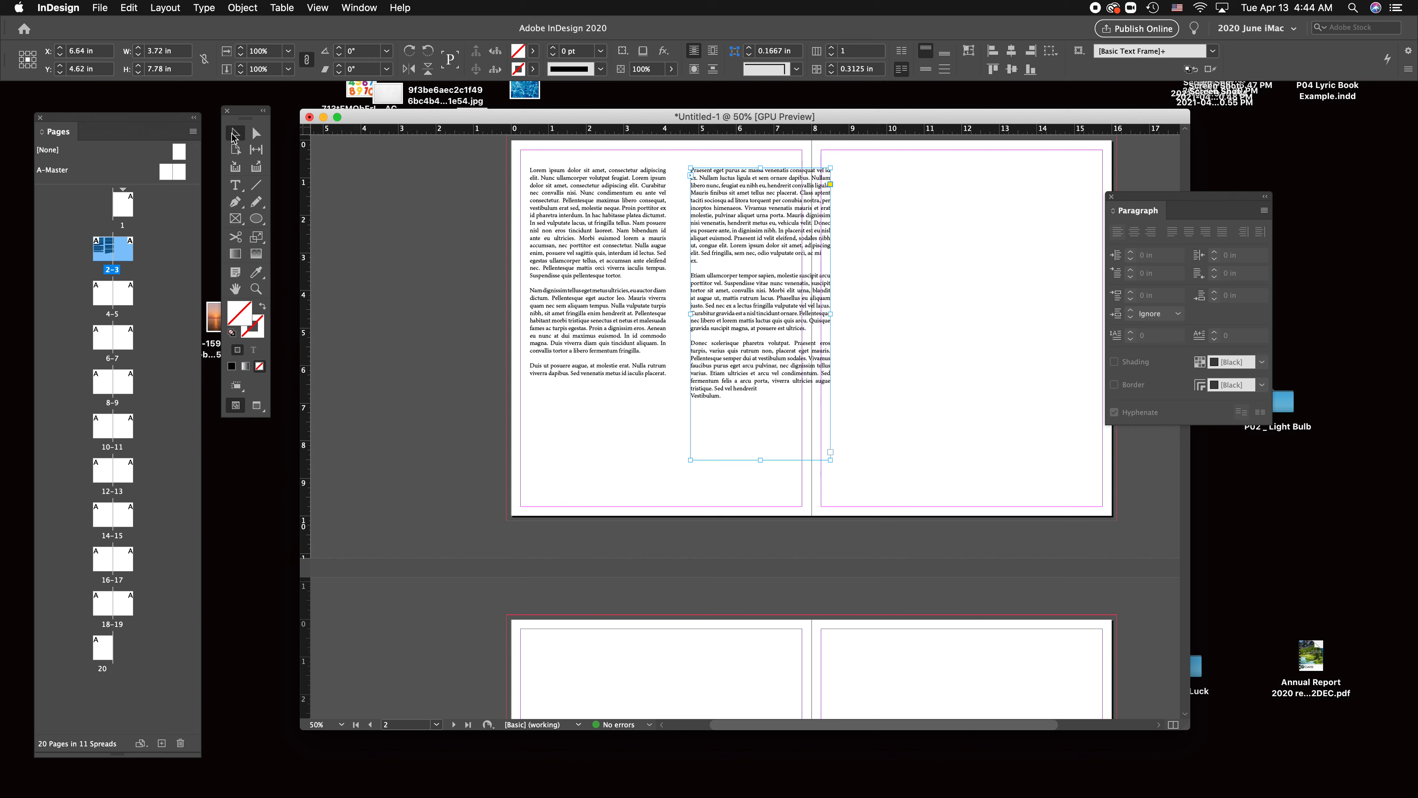
left_click(911, 239)
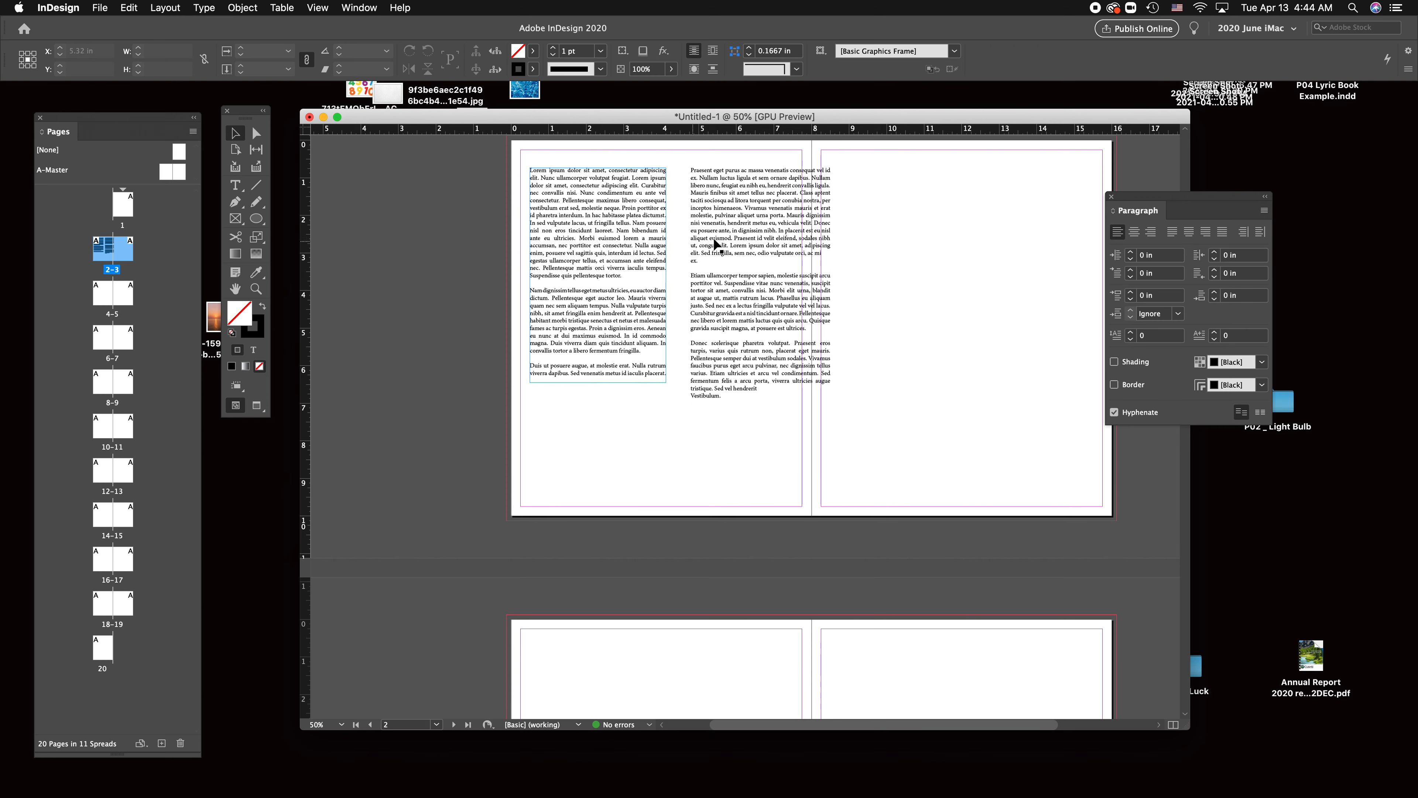
key("super+equal")
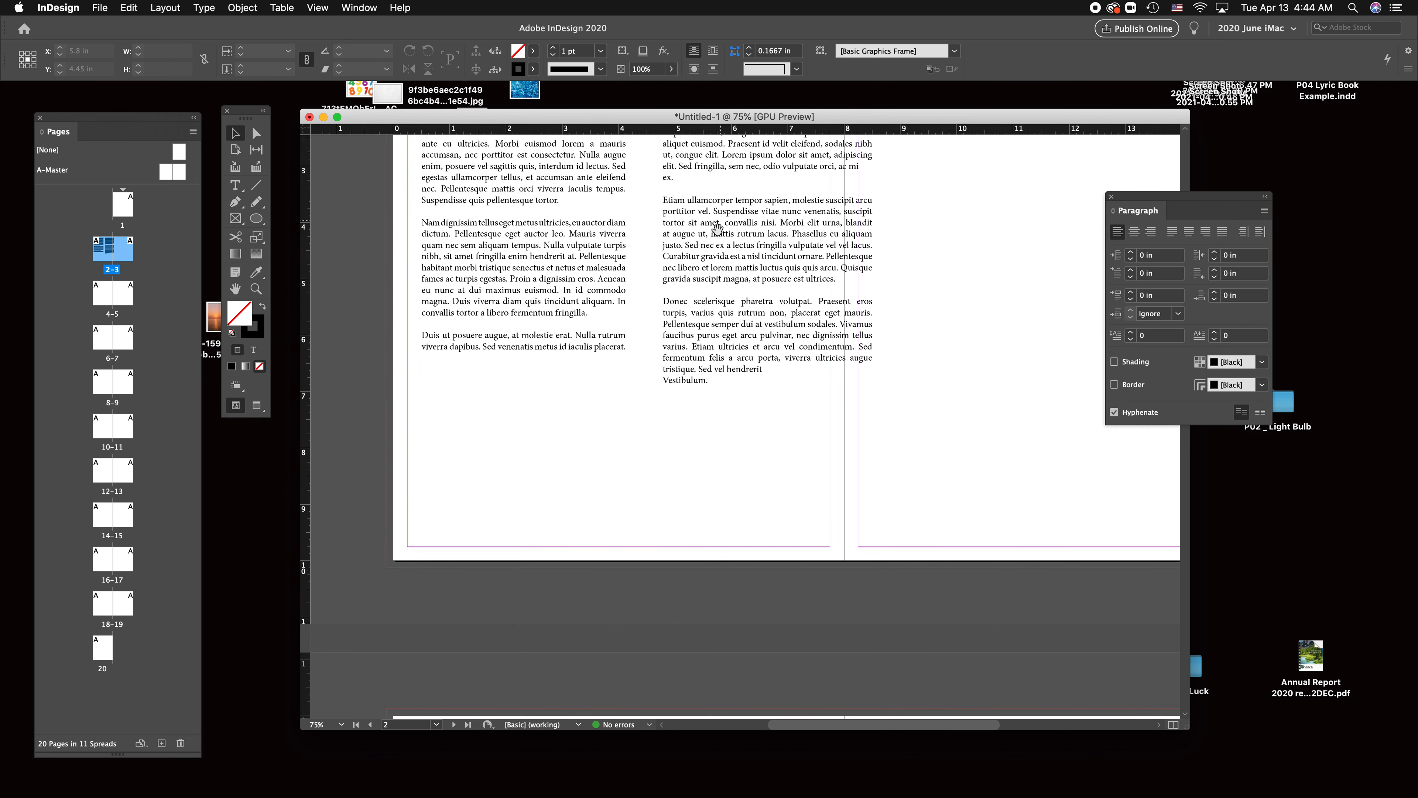
left_click_drag(716, 226, 706, 397)
left_click_drag(537, 298, 530, 303)
left_click_drag(678, 297, 646, 302)
left_click_drag(544, 307, 537, 308)
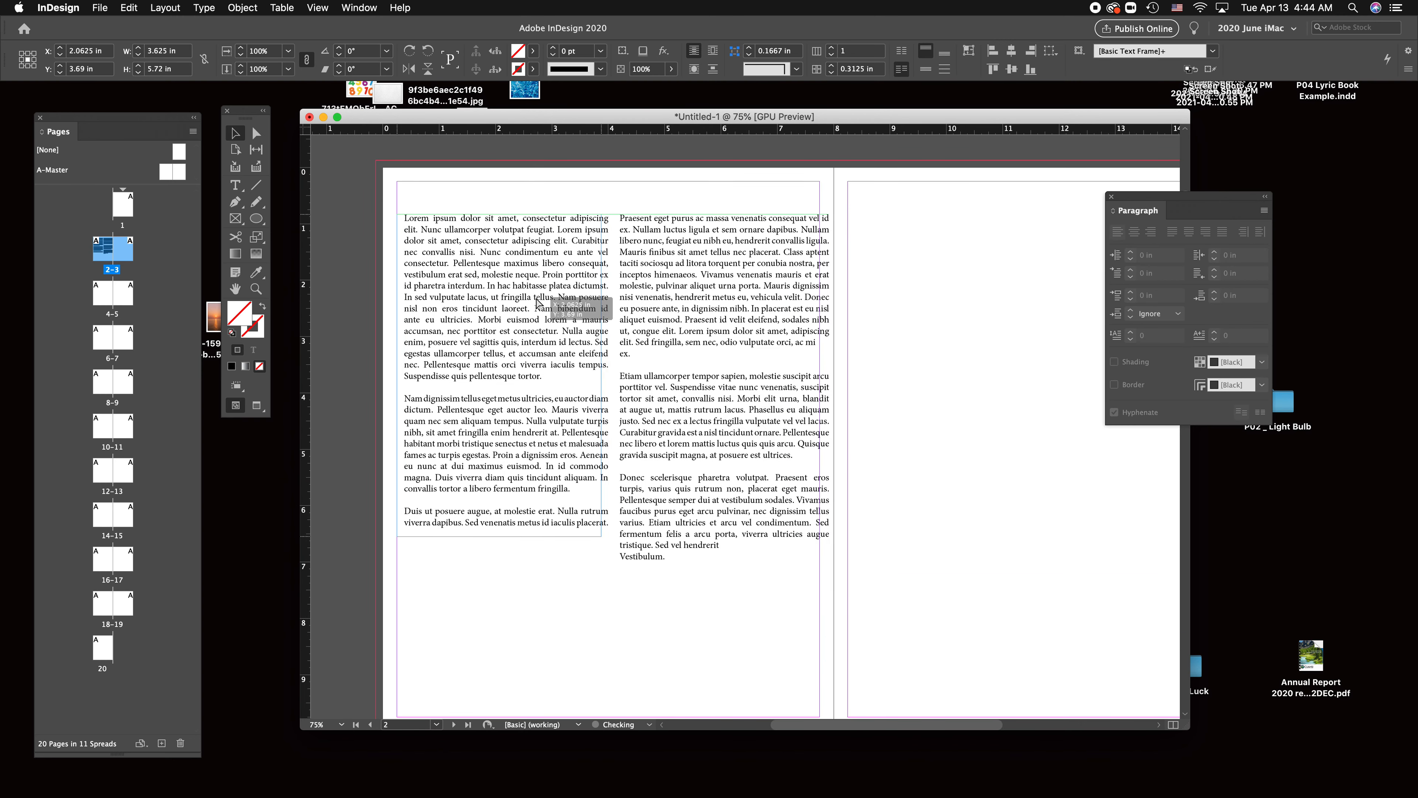
left_click_drag(716, 307, 711, 307)
left_click(940, 349)
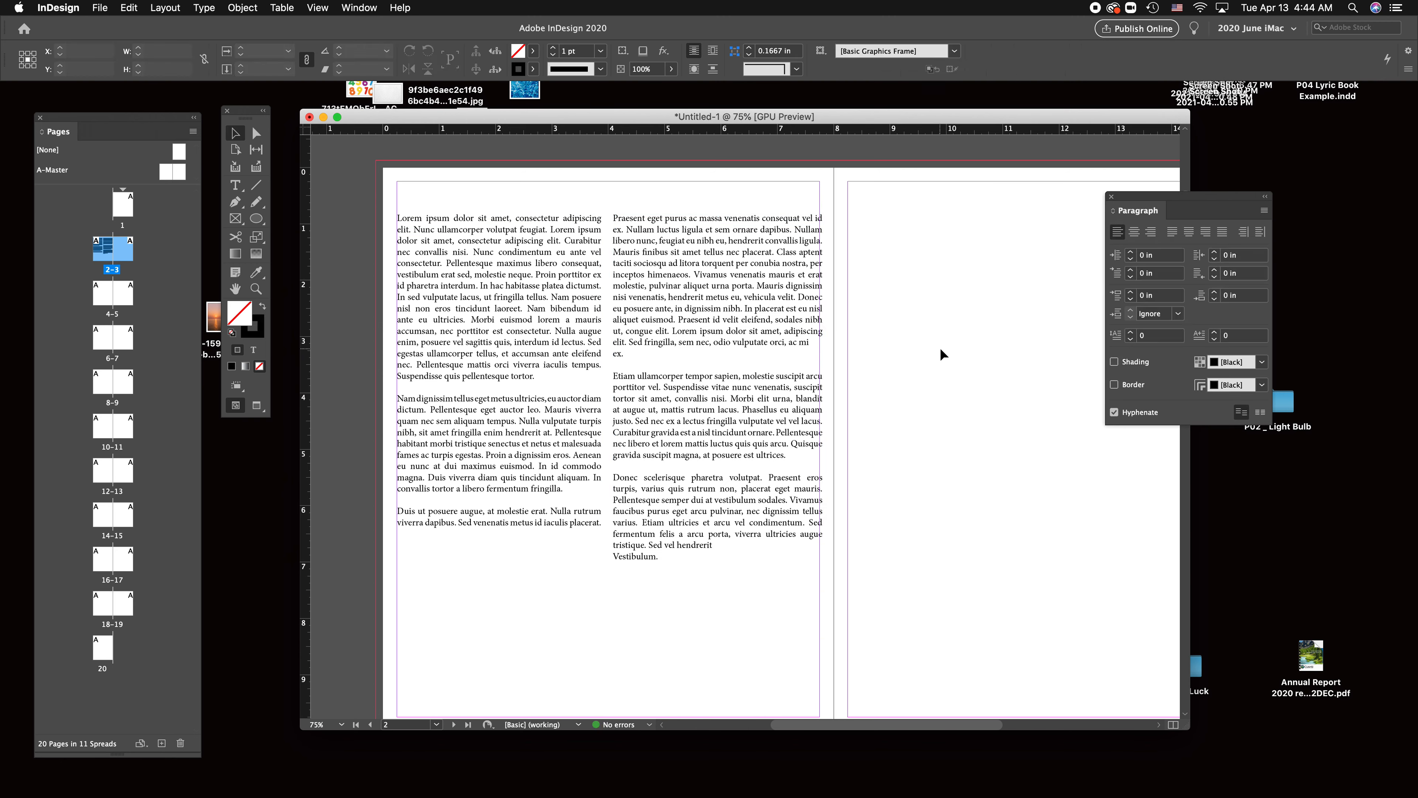
left_click_drag(732, 359, 728, 362)
left_click(892, 329)
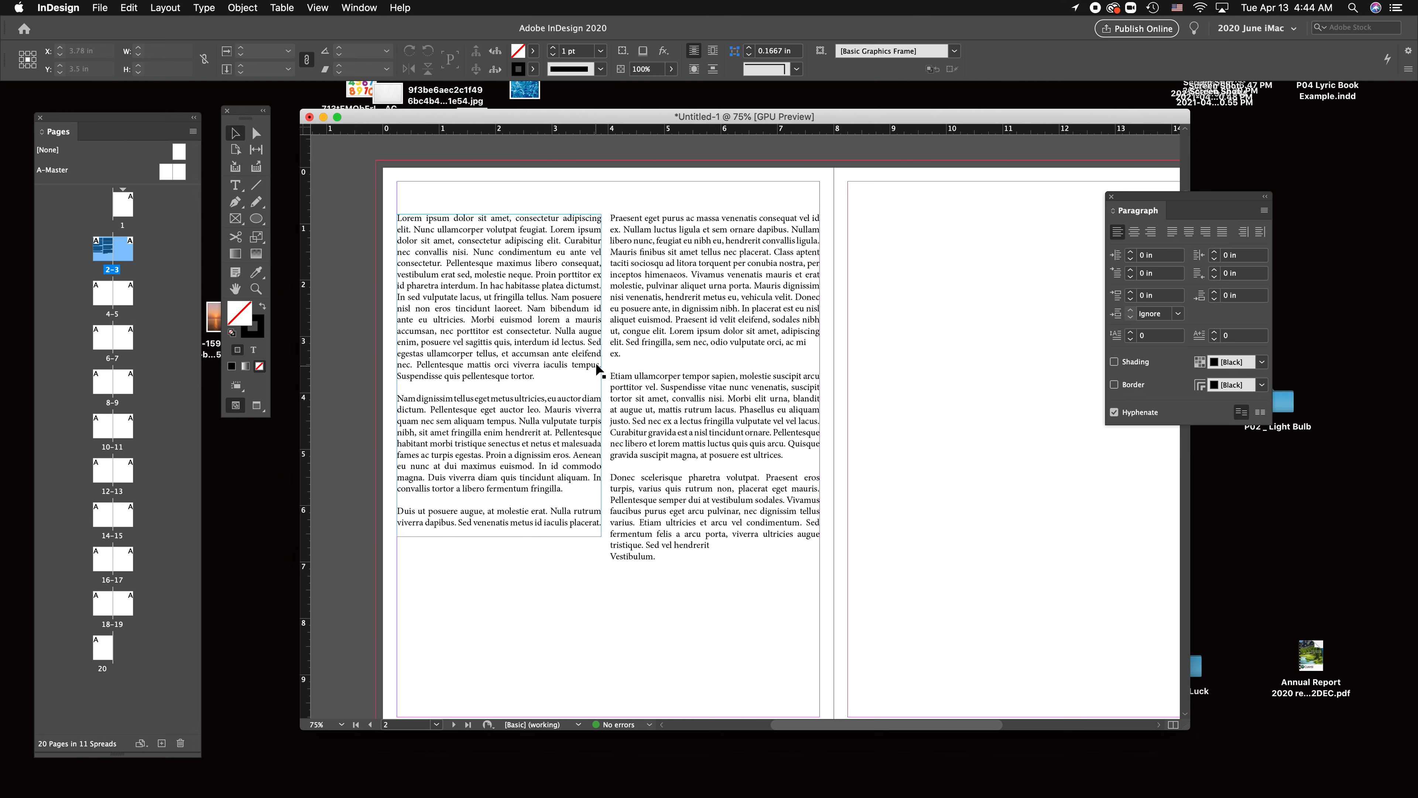
Remove the line breaks before "ex." and "Vestibulum." in the second text frame so each word joins the preceding text.
double_click(749, 315)
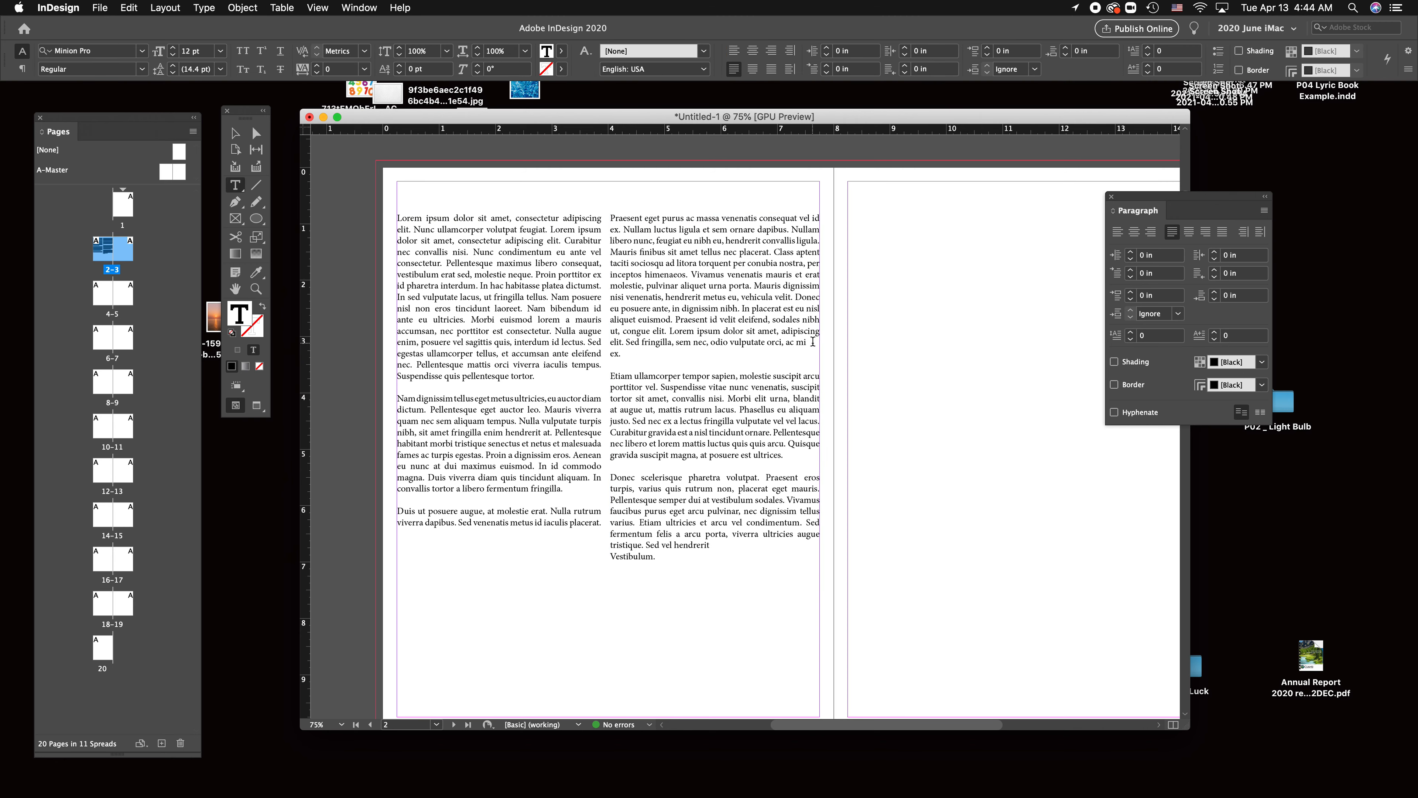
key("BackSpace")
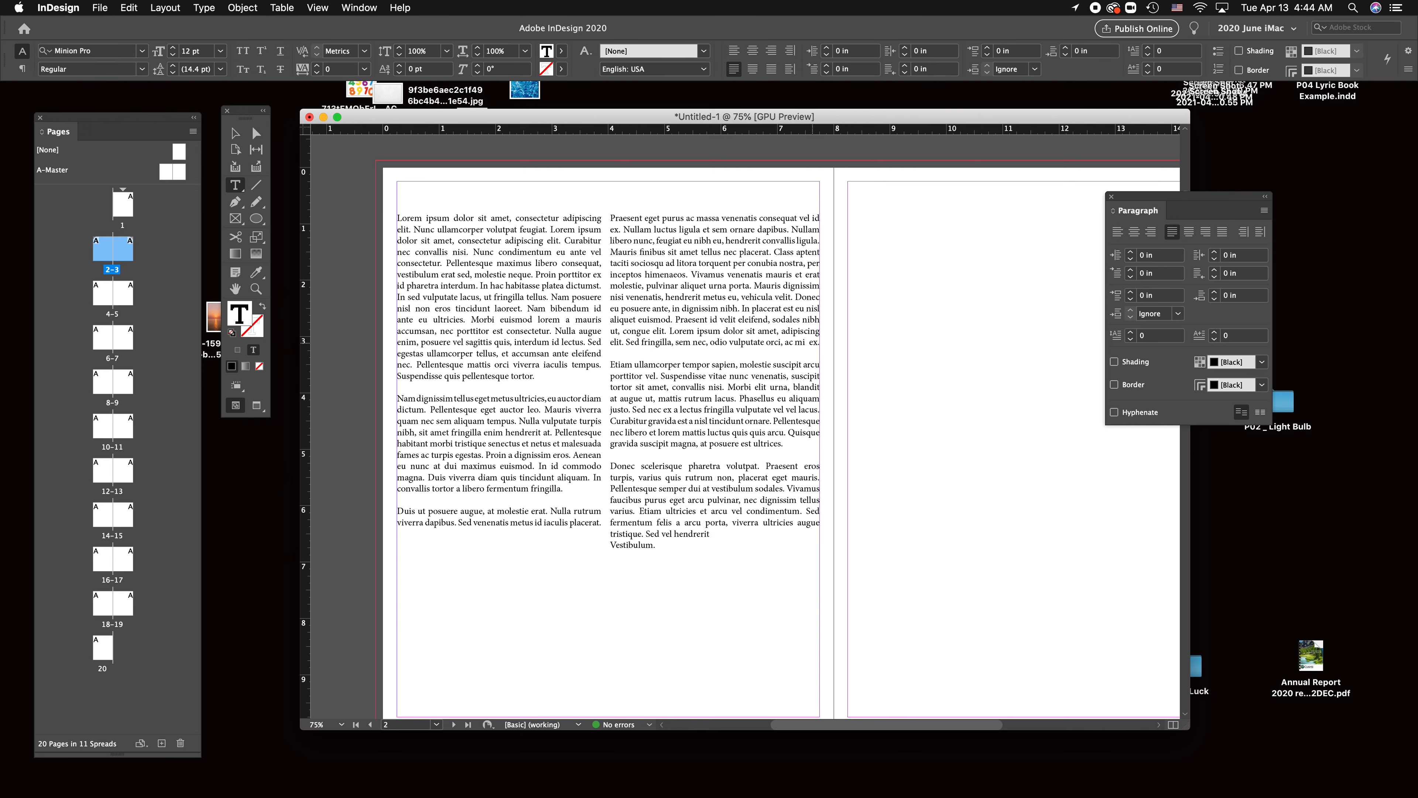
key("BackSpace")
key("Delete")
key("Escape")
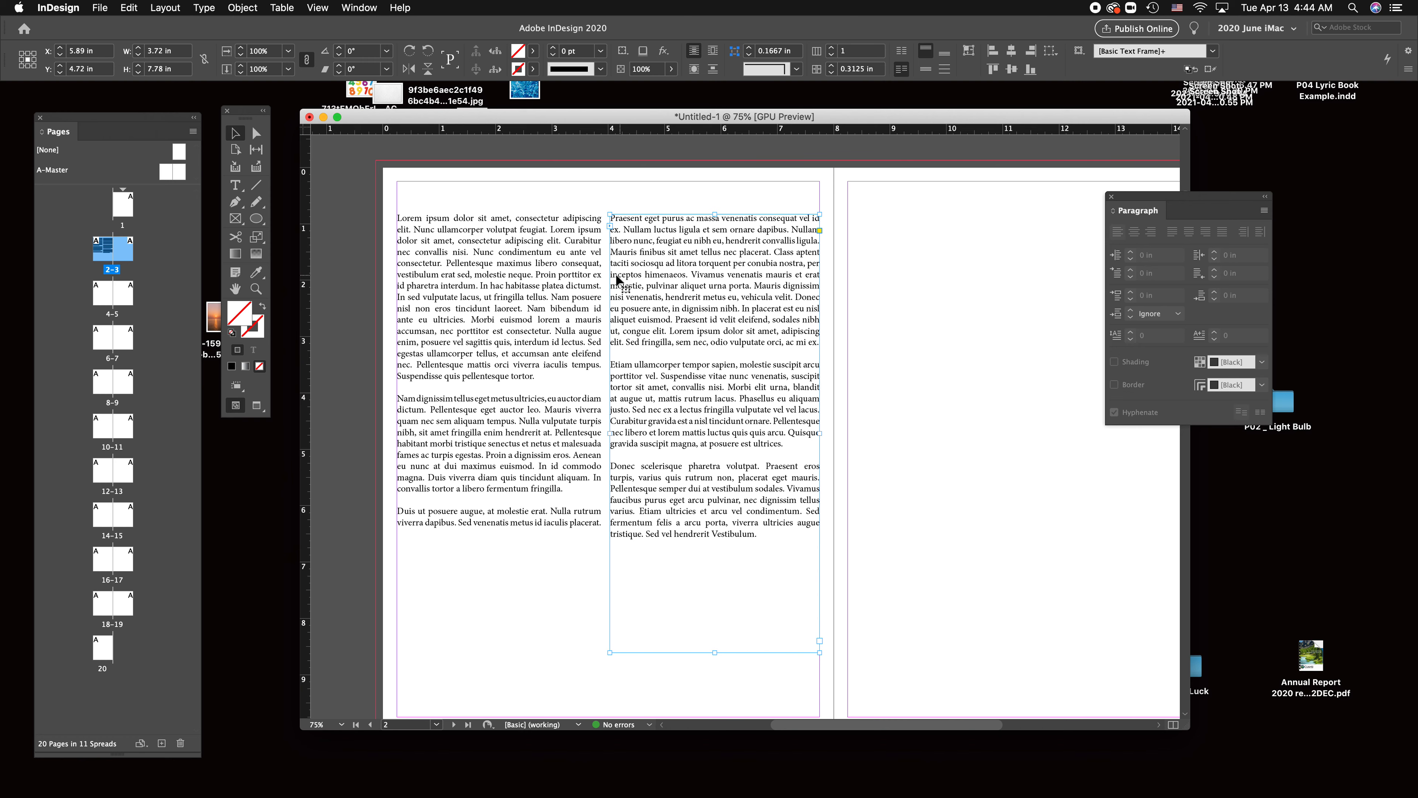
left_click(968, 463)
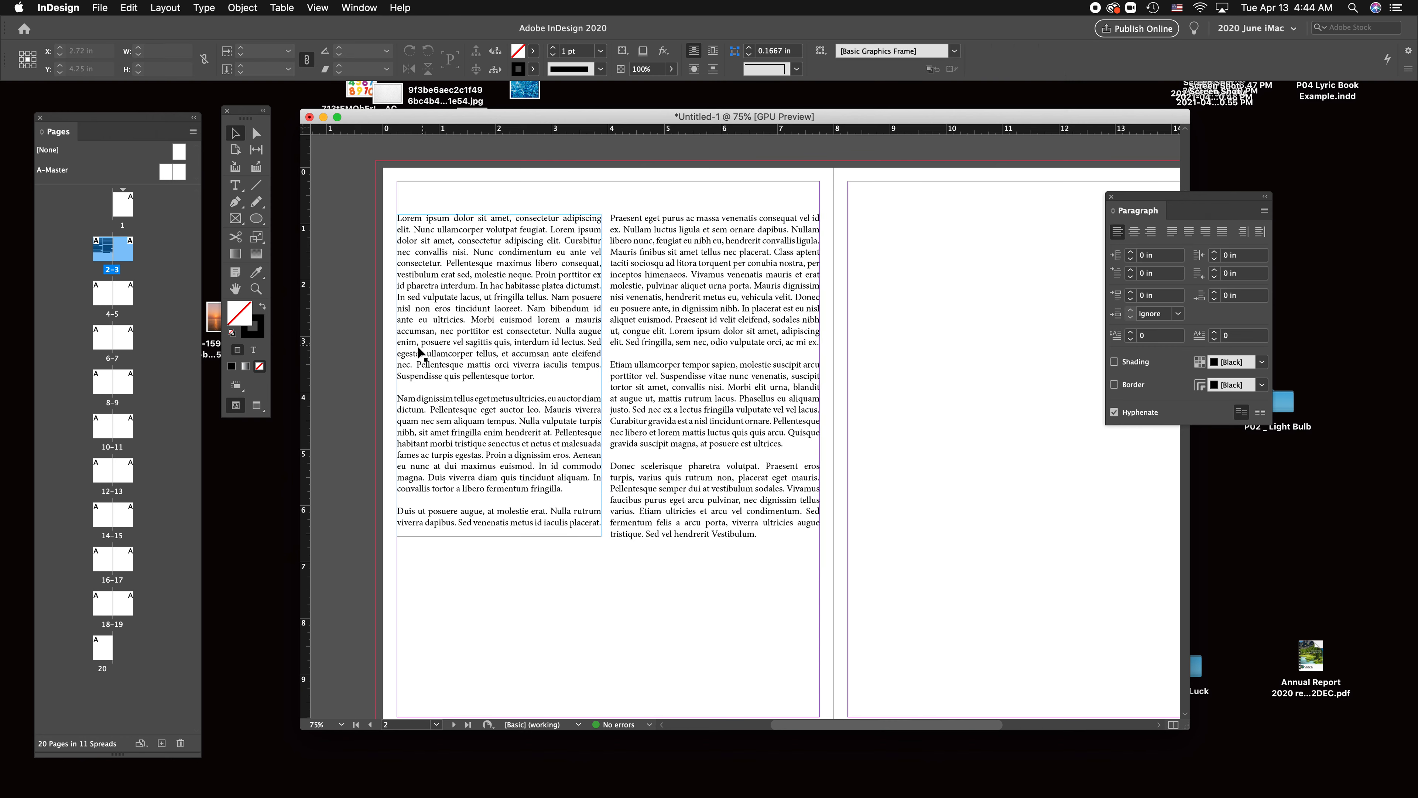
Delete the blank line between the first and second paragraphs of the first text frame.
double_click(410, 387)
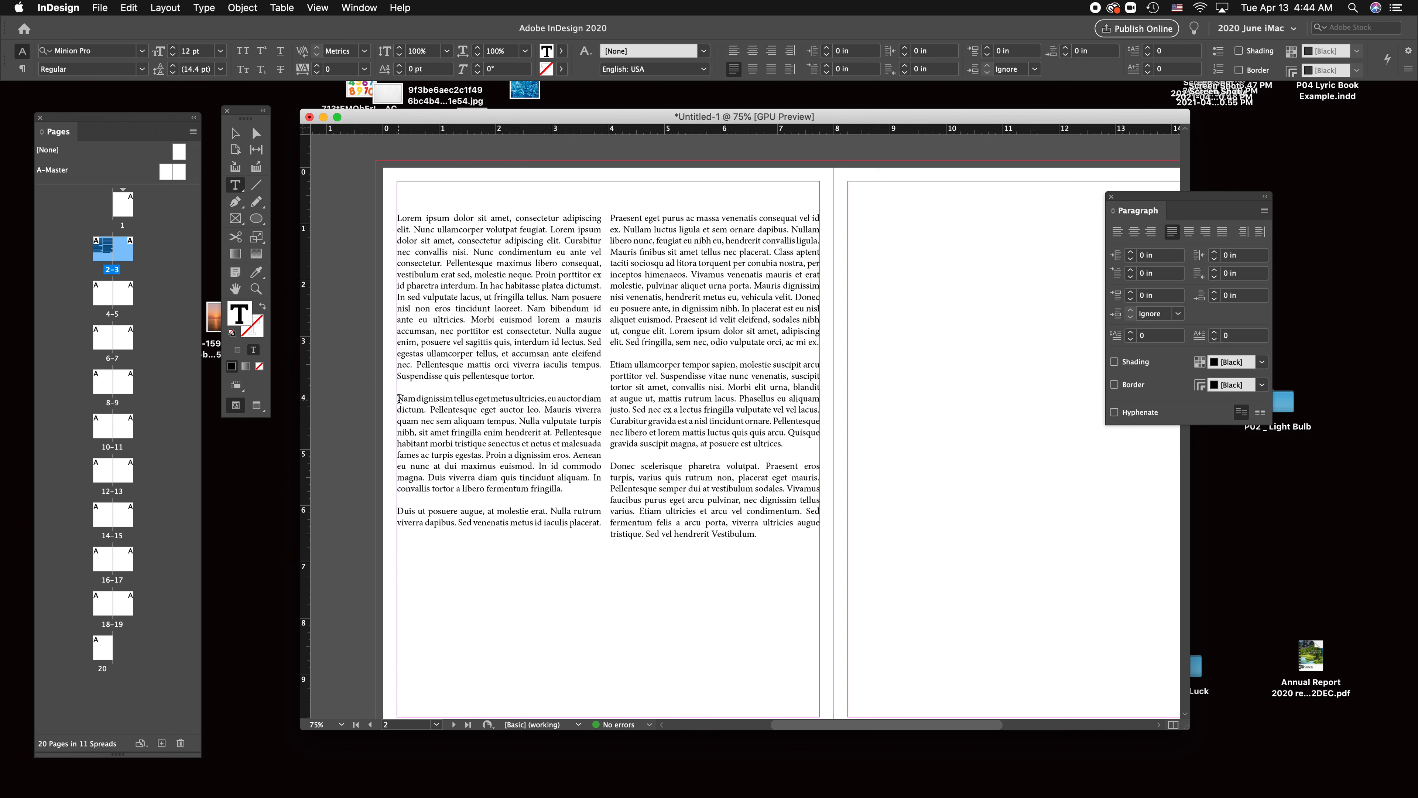
key("BackSpace")
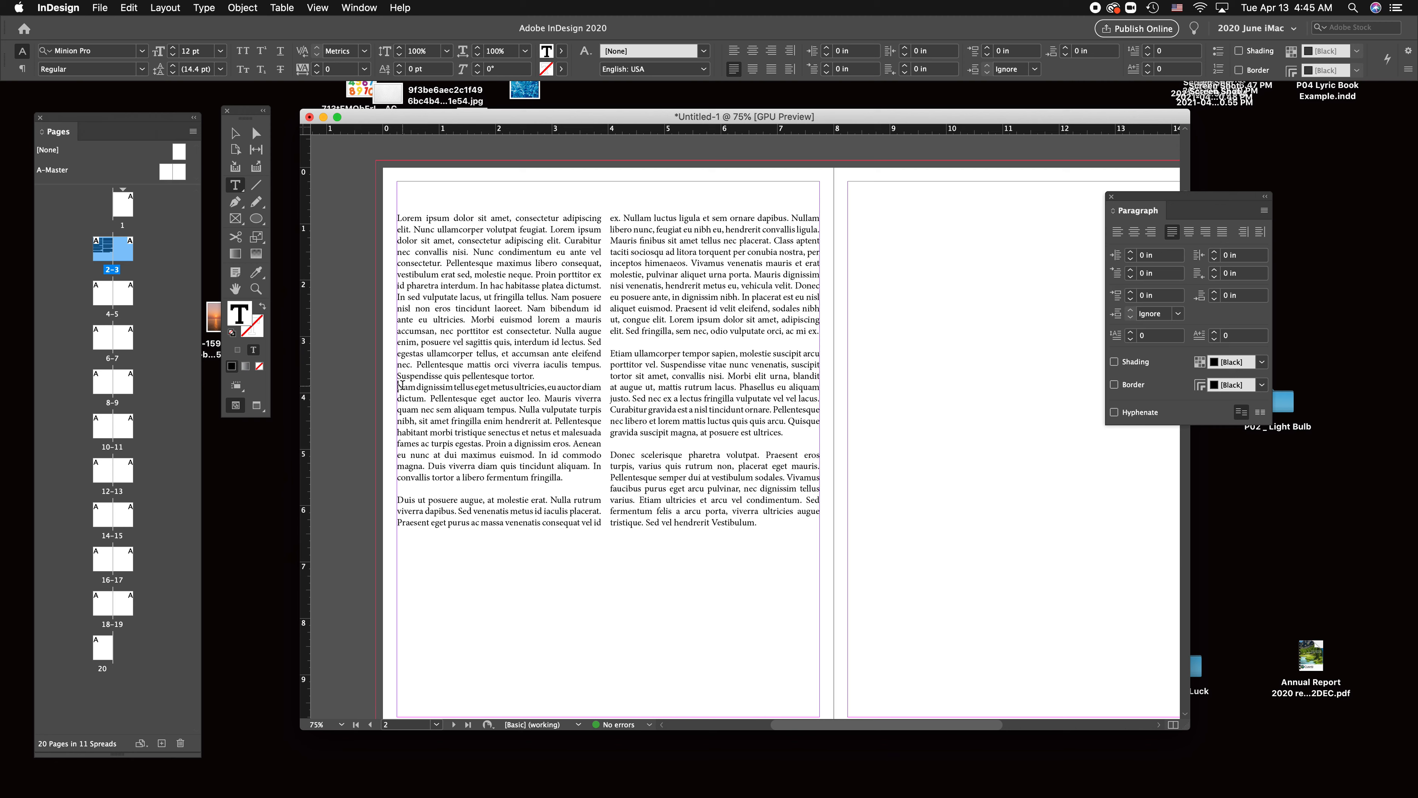
Try indenting the second paragraph with a tab character, and remove the tab again.
left_click(401, 386)
key("Tab")
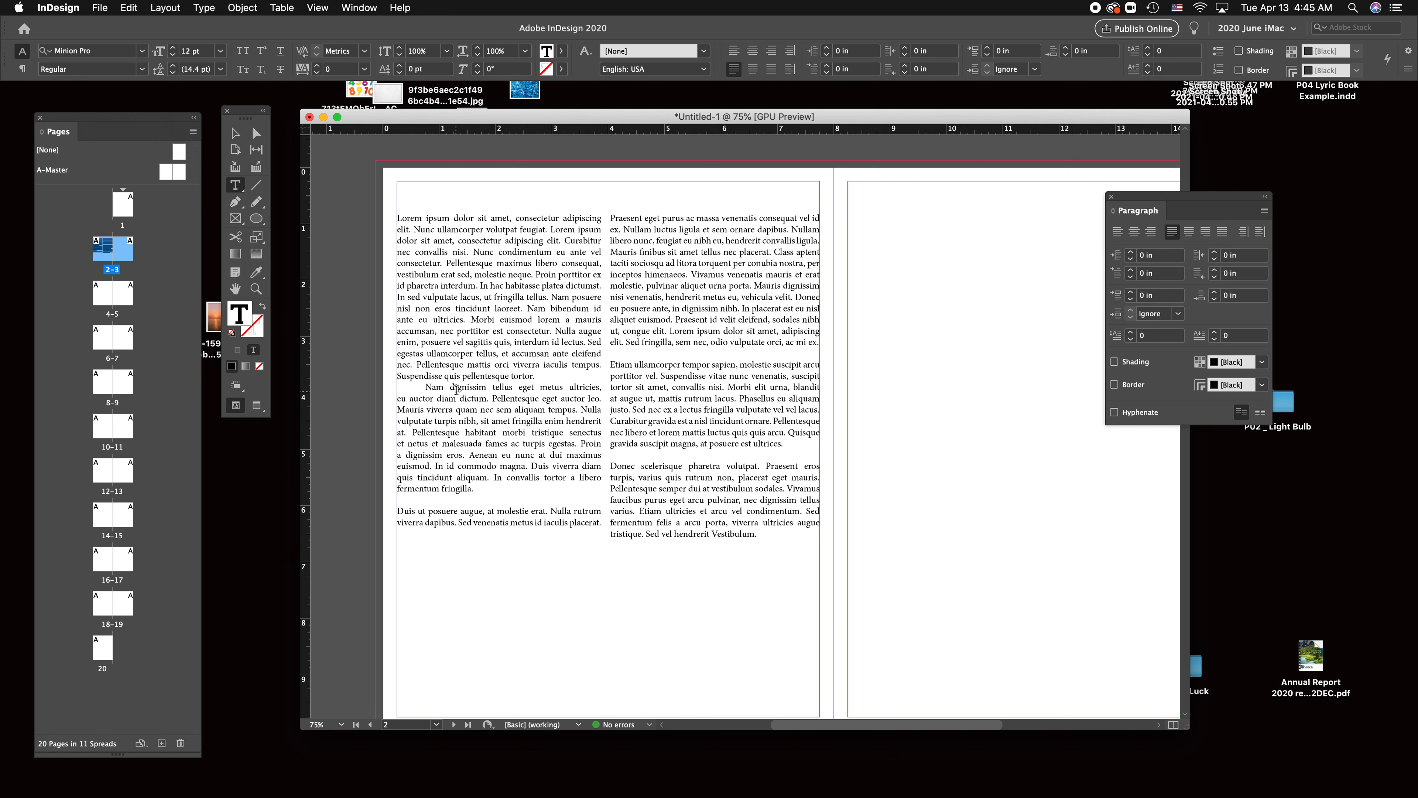
key("BackSpace")
Set the space before paragraphs to 0.0625 in for all the threaded text and clear the selection.
key("super+a")
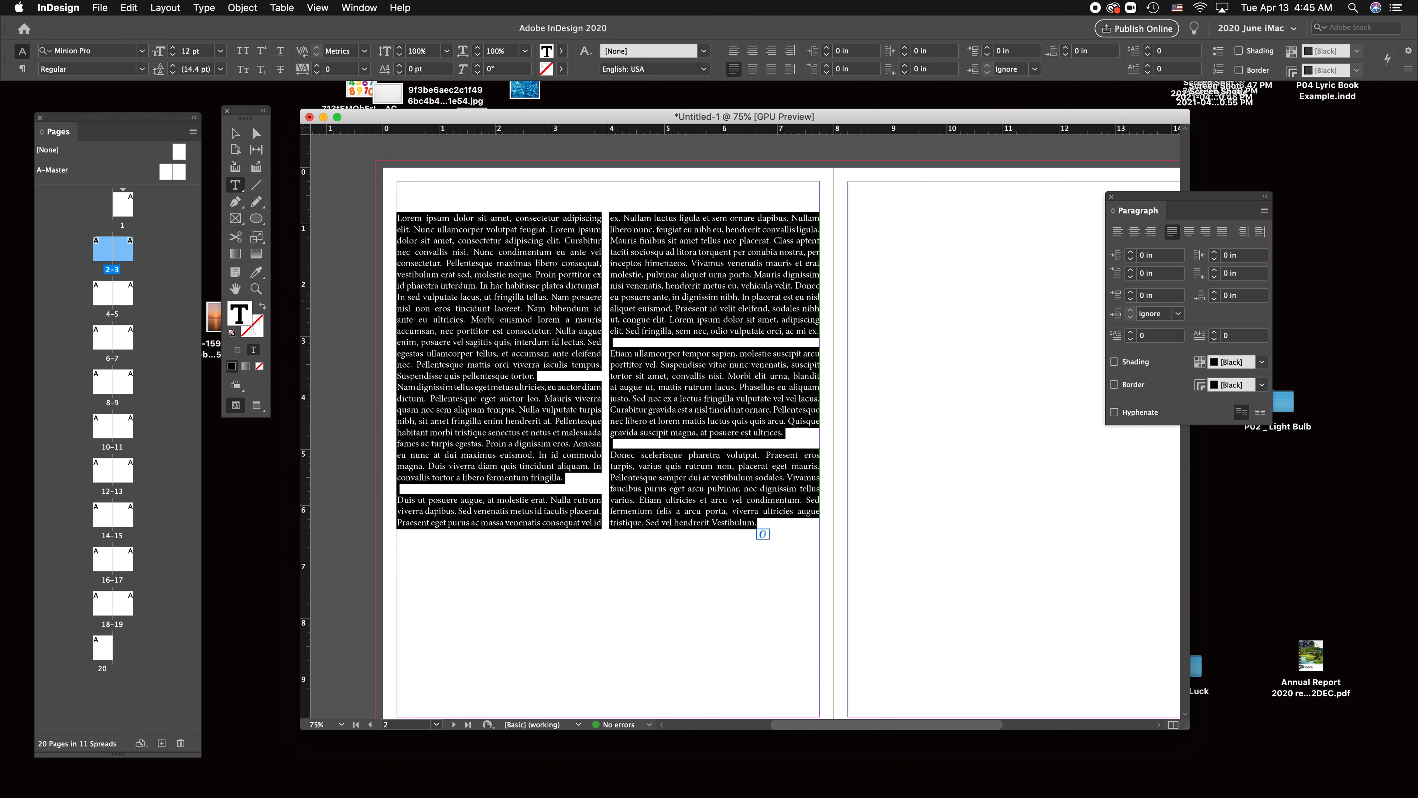
left_click(987, 48)
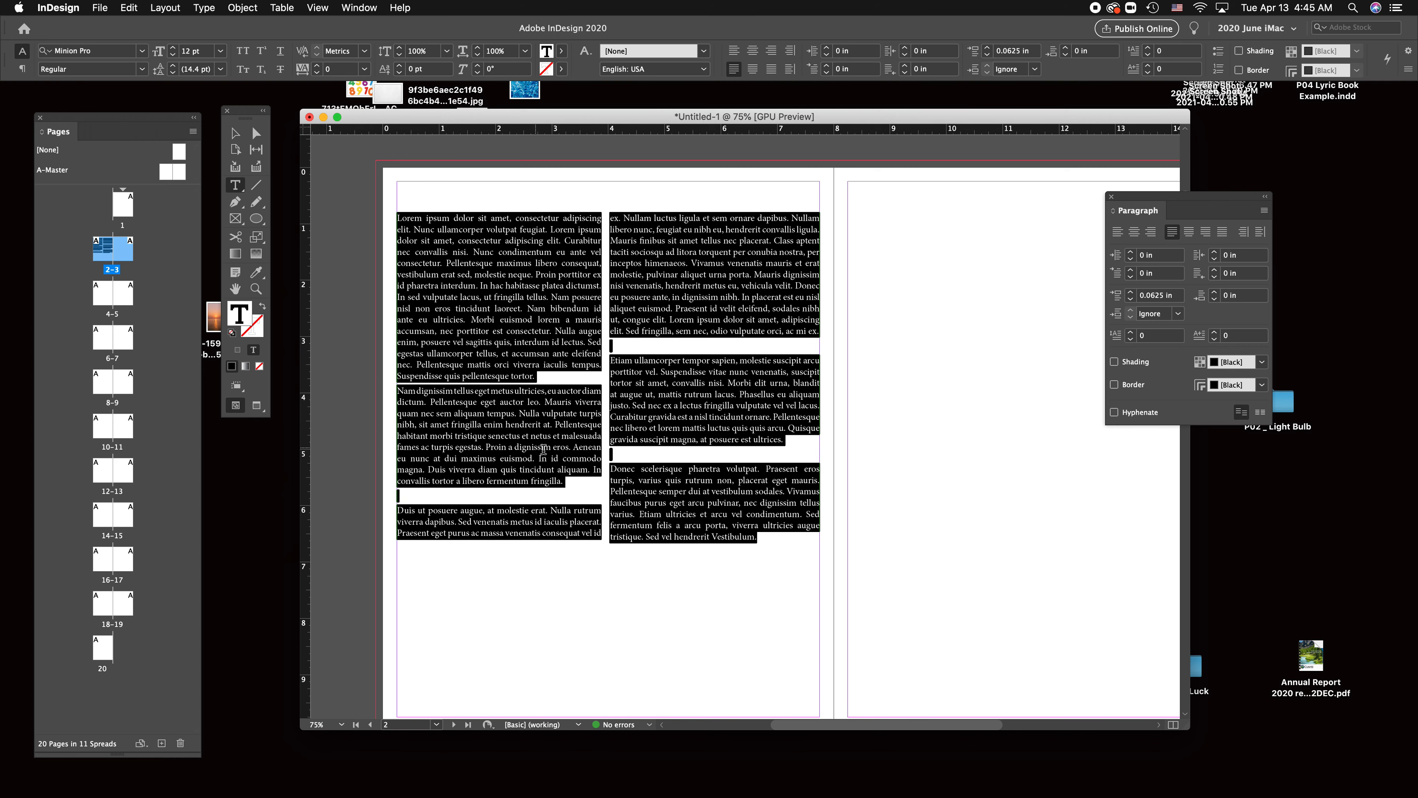
left_click(673, 429)
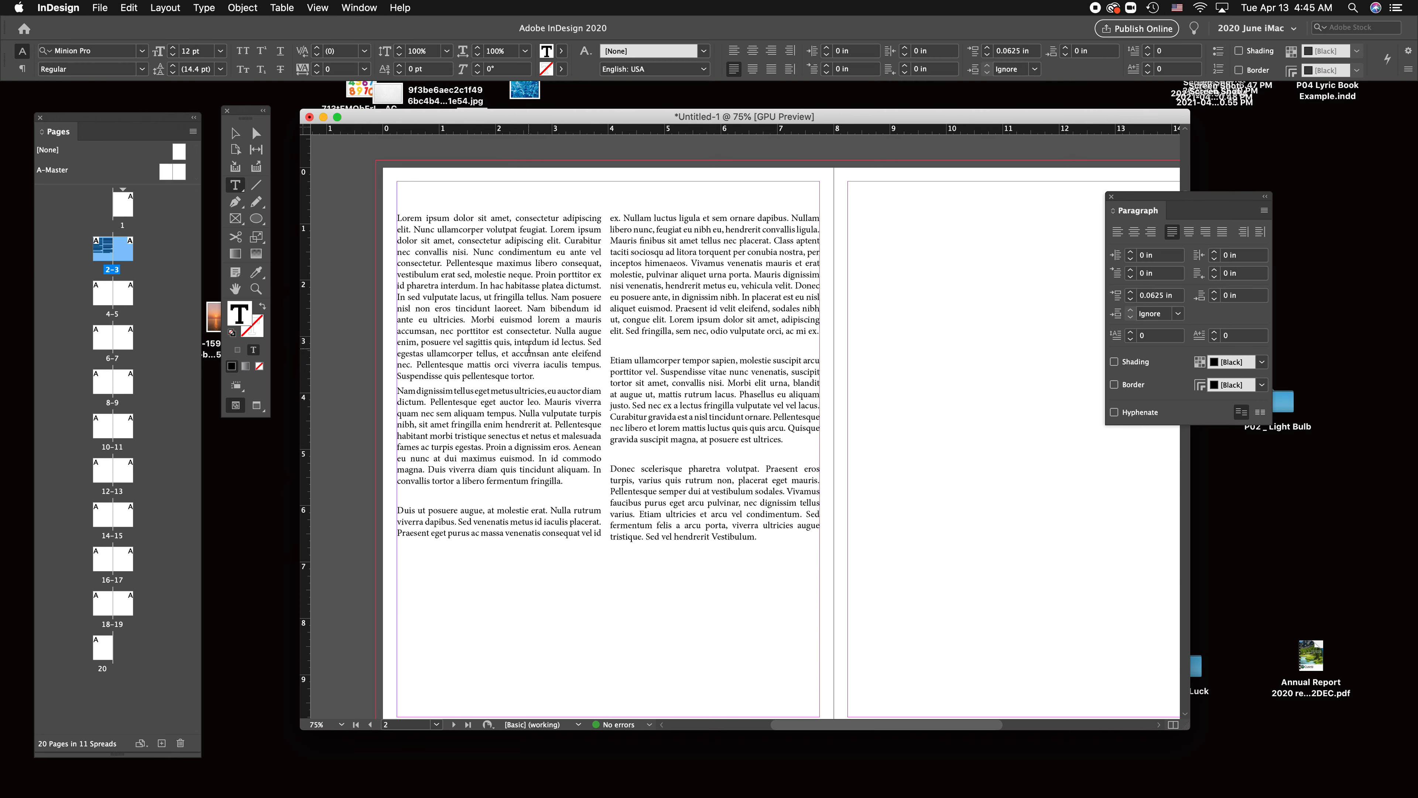
Try a larger space before paragraphs, such as 0.1875 in, on all the text, and return it to 0.0625 in.
key("super+a")
left_click(987, 48)
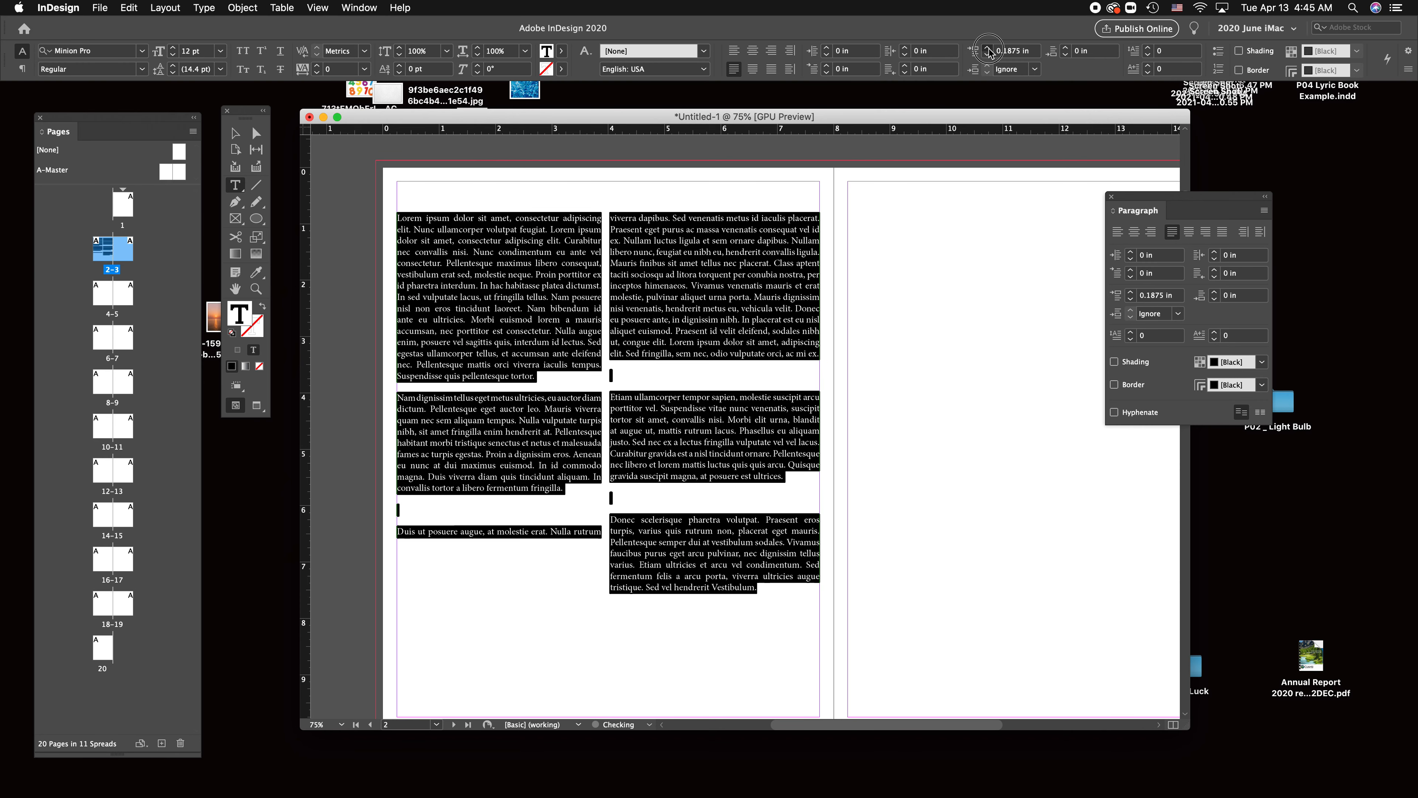
left_click(987, 48)
left_click(987, 49)
left_click(987, 55)
left_click(987, 55)
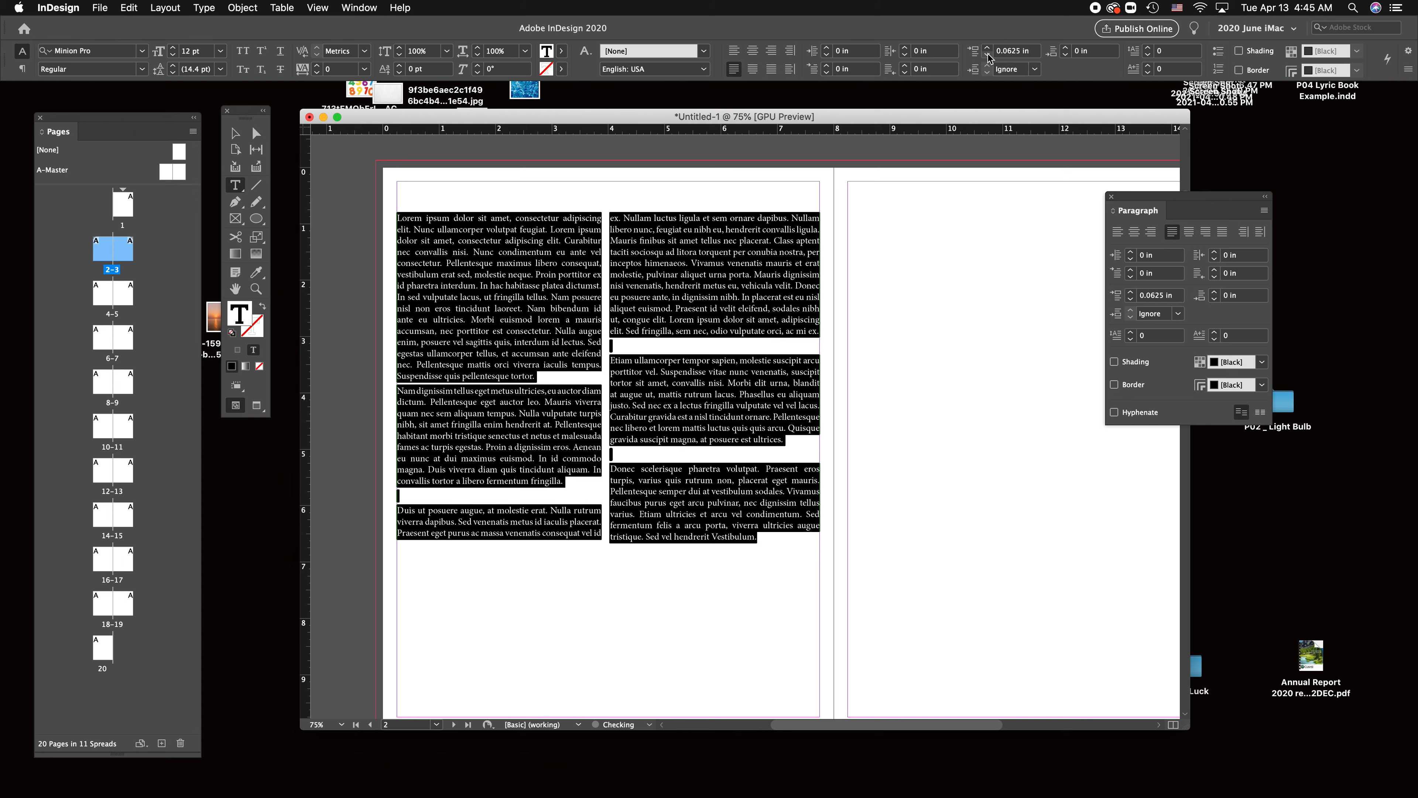
left_click(453, 373)
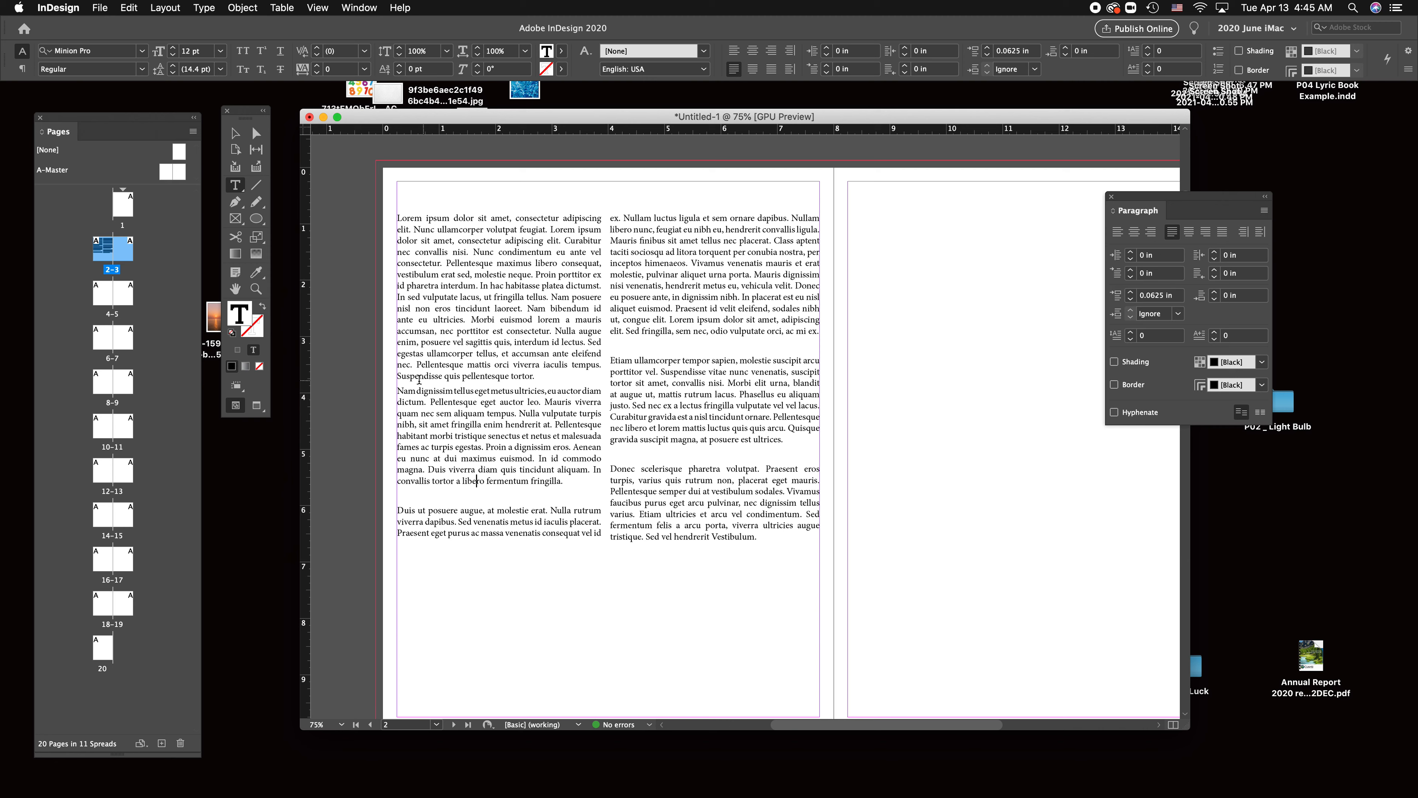
Delete the remaining blank lines between paragraphs in both text frames.
left_click(427, 498)
key("BackSpace")
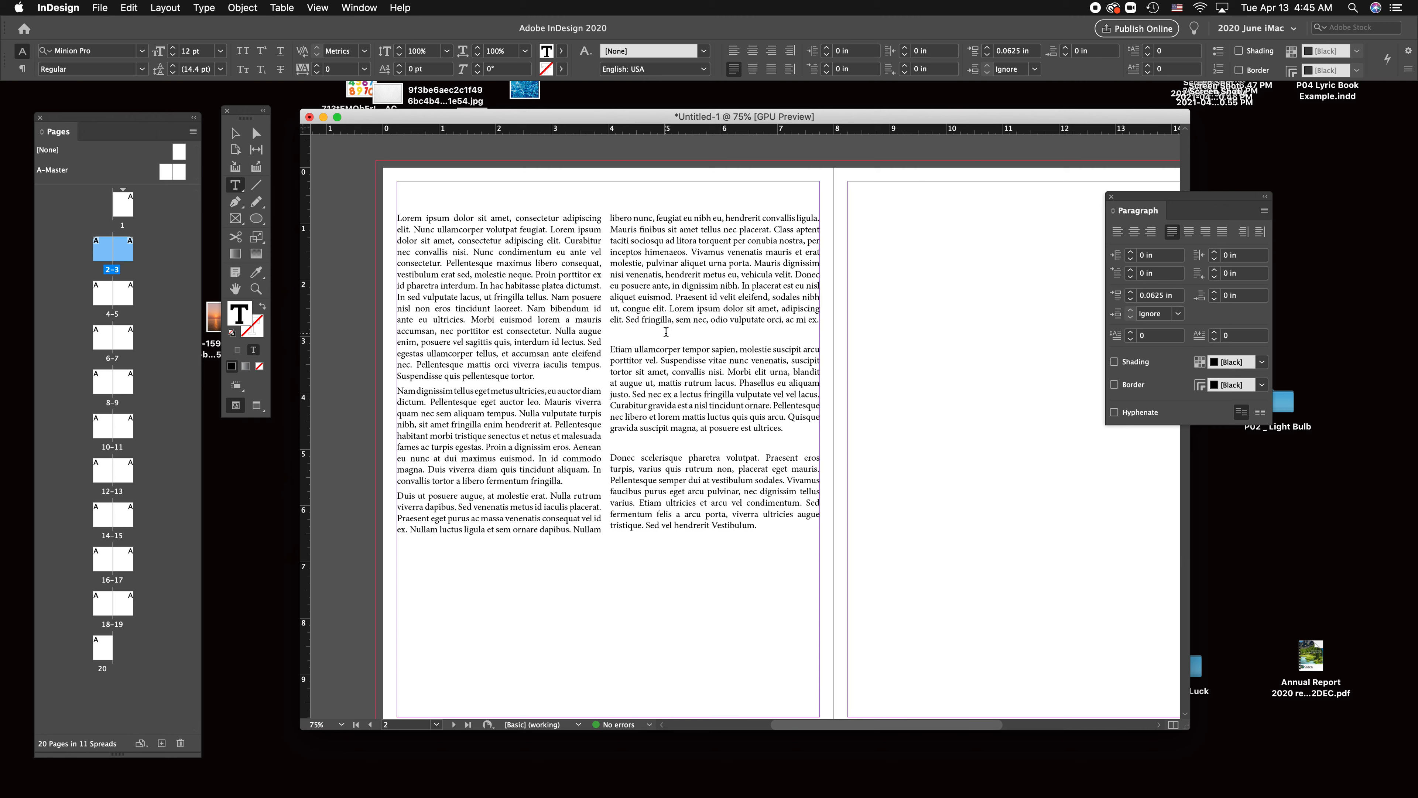
key("BackSpace")
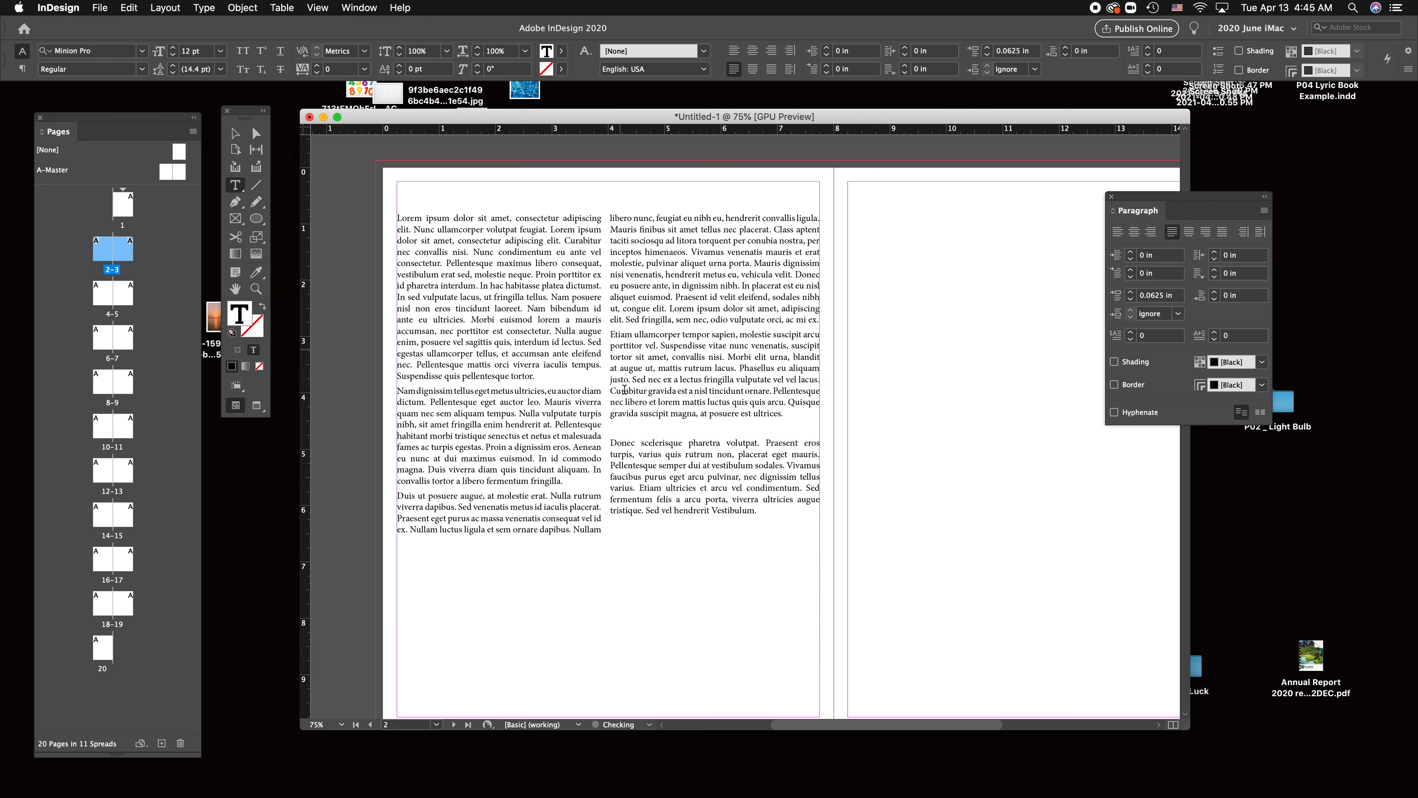
left_click(626, 428)
key("BackSpace")
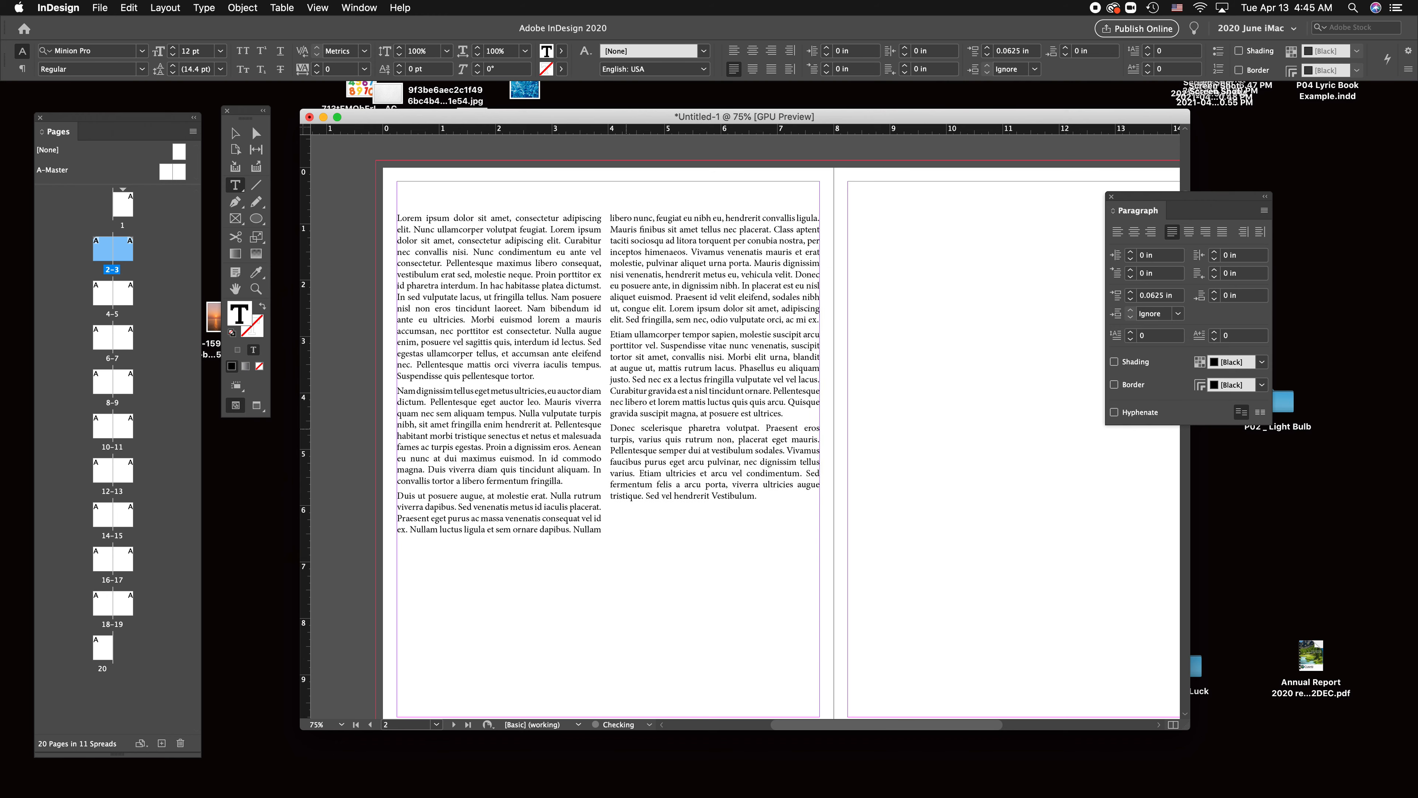
Increase the space before paragraphs to 0.125 in for all the threaded text, and leave text editing.
key("super+a")
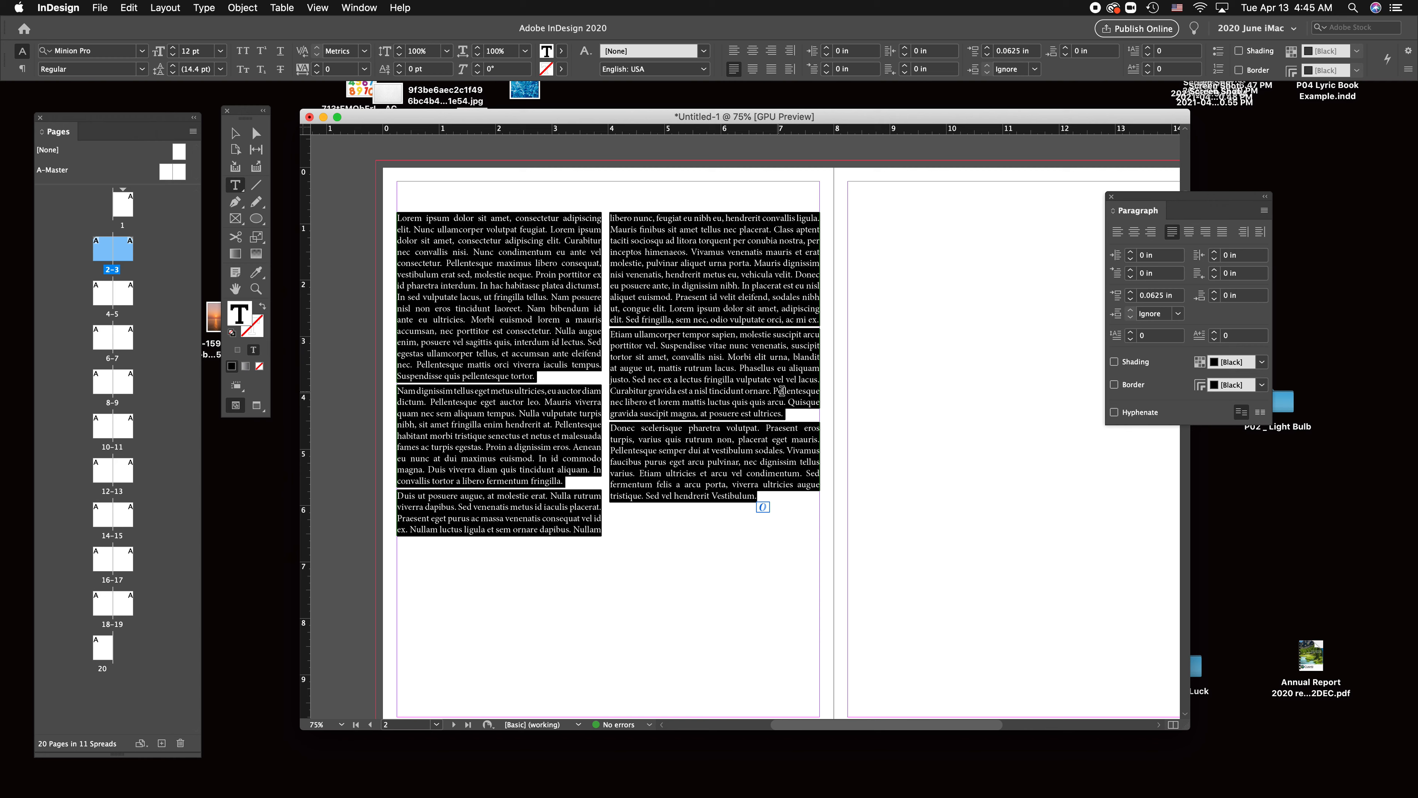
left_click(987, 48)
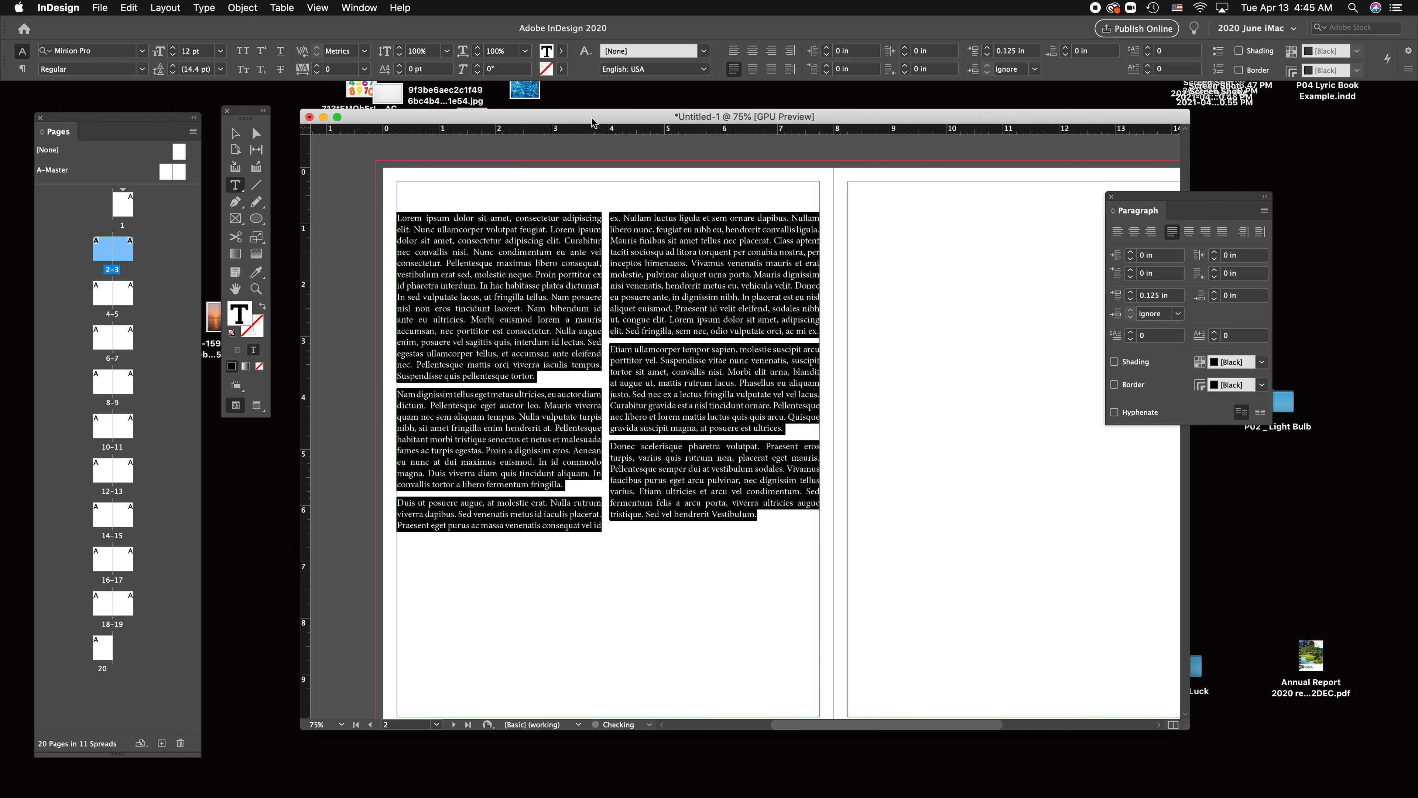
key("Escape")
left_click(645, 200)
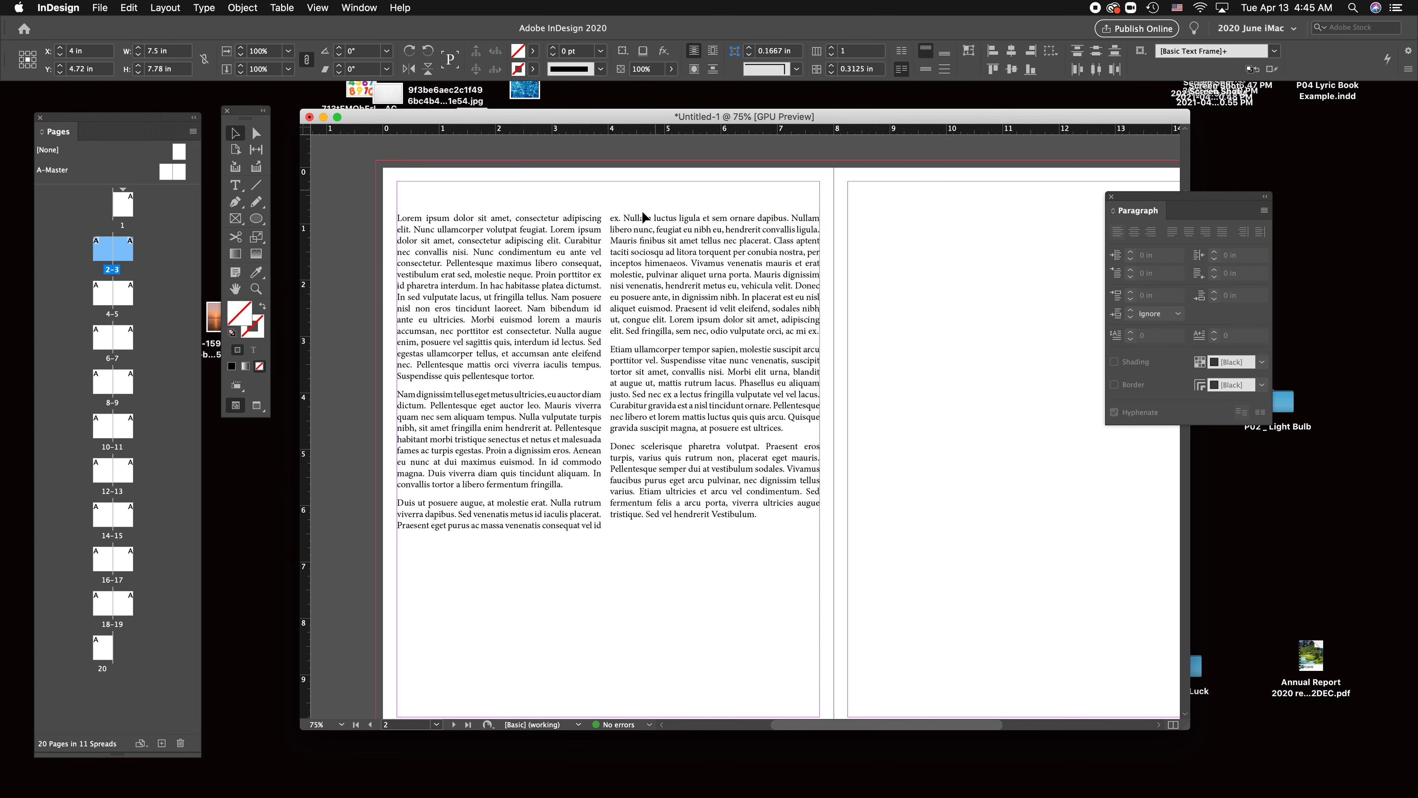
Widen the gap between the two text frames by narrowing the first from its right edge and the second from its left to about 3.65 in.
left_click(598, 309)
left_click_drag(601, 376, 597, 380)
left_click(650, 388)
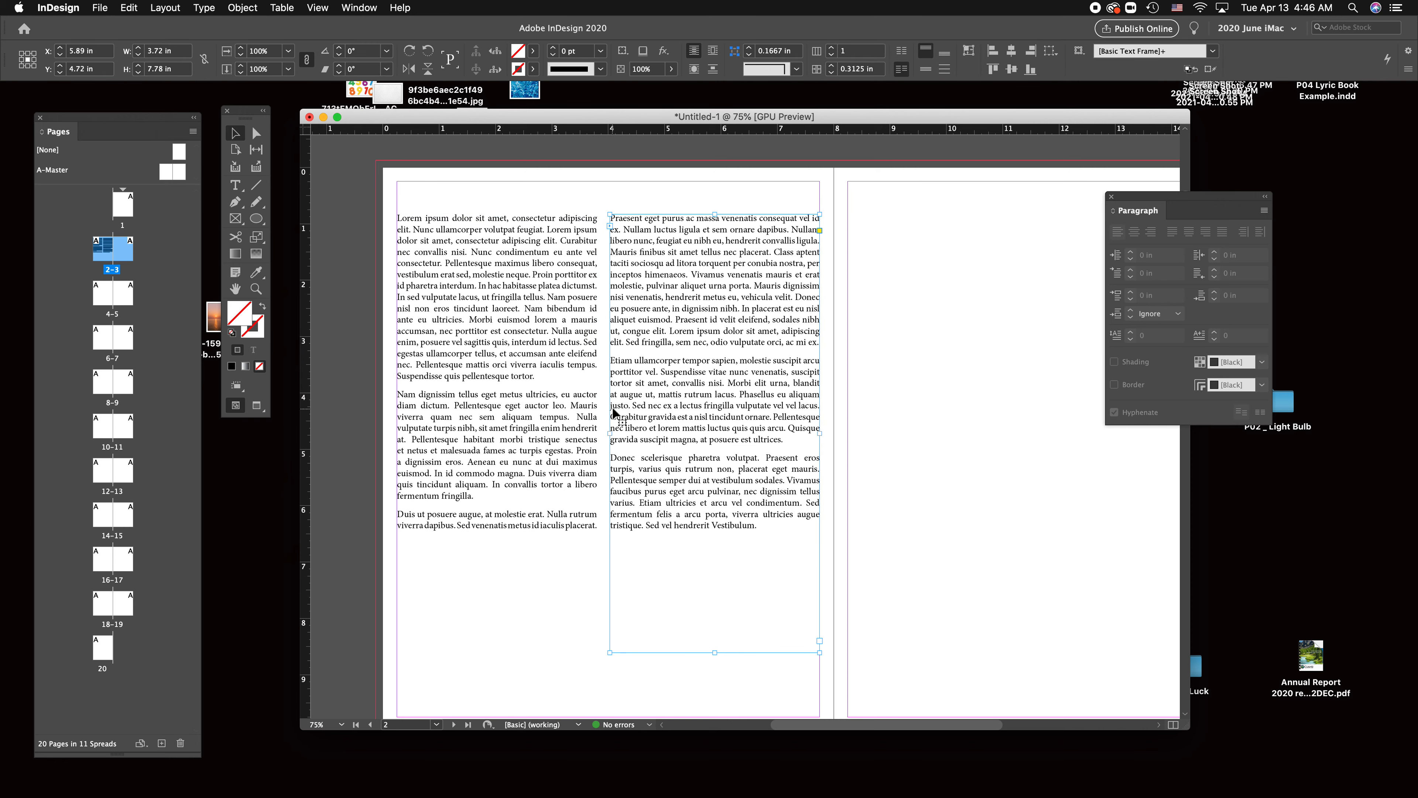
left_click_drag(610, 434, 614, 434)
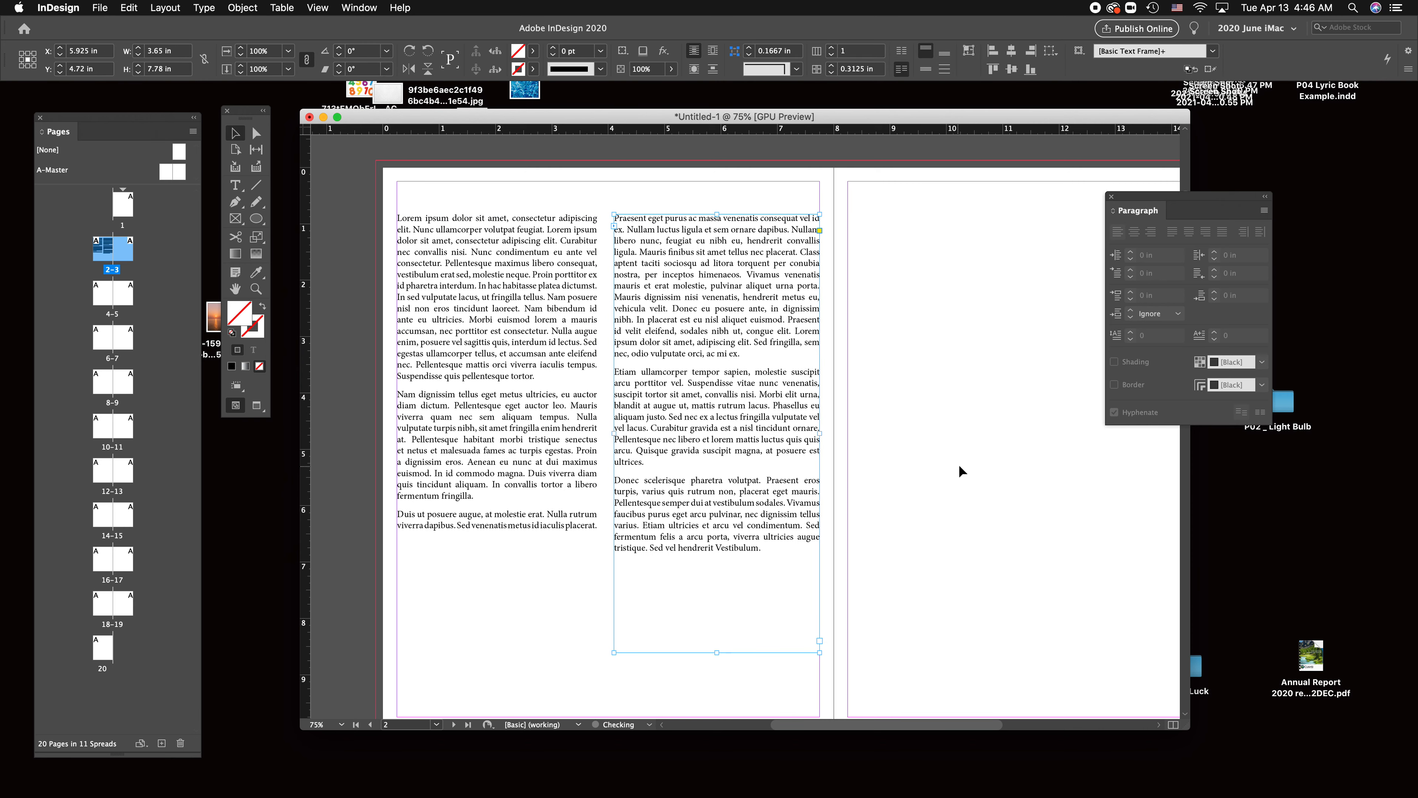
left_click(957, 465)
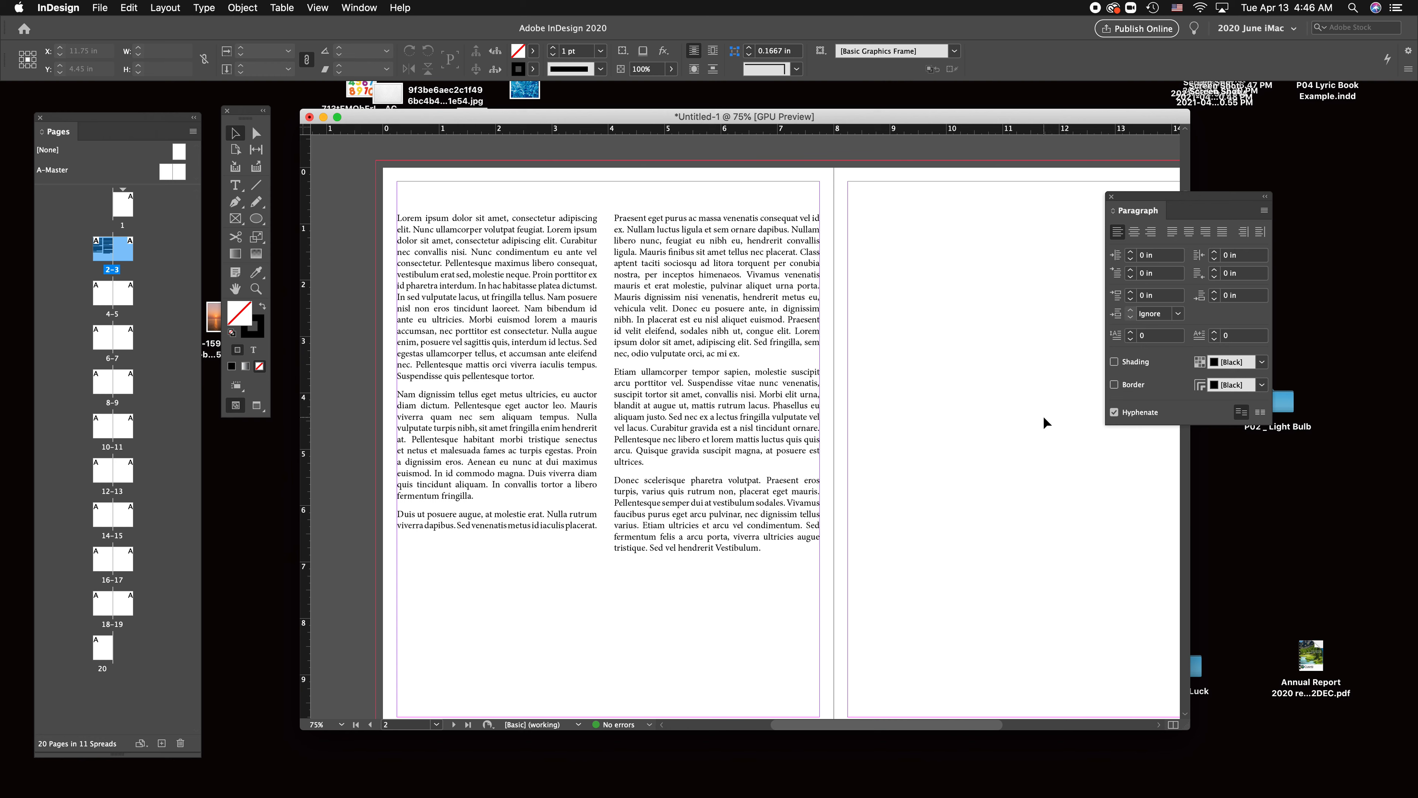
left_click(950, 394)
left_click(929, 282)
left_click_drag(340, 161, 943, 215)
left_click(642, 278)
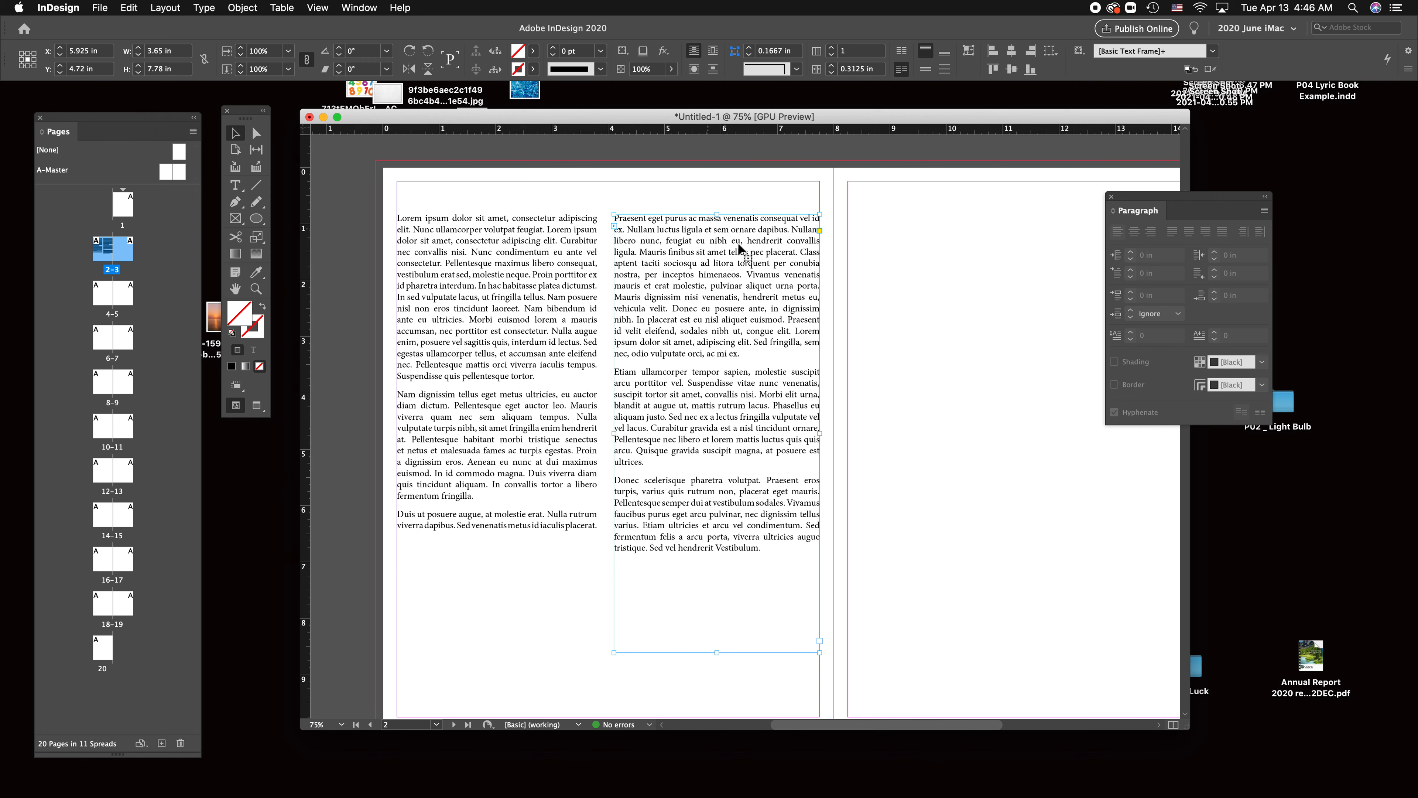
left_click(961, 377)
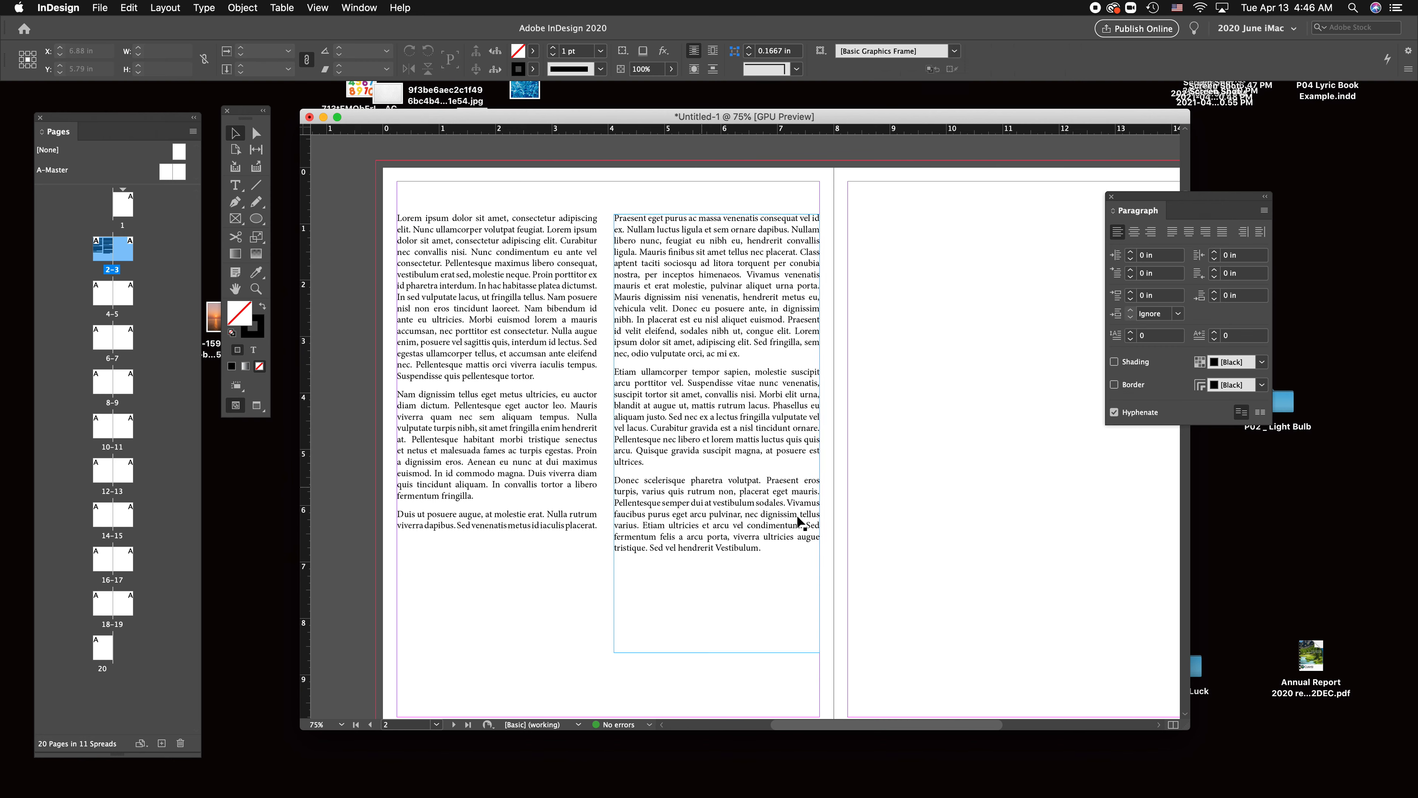
Resize the first text frame from its bottom edge, ending at about 4.42 in high.
left_click(471, 472)
left_click_drag(497, 536, 468, 539)
left_click(870, 584)
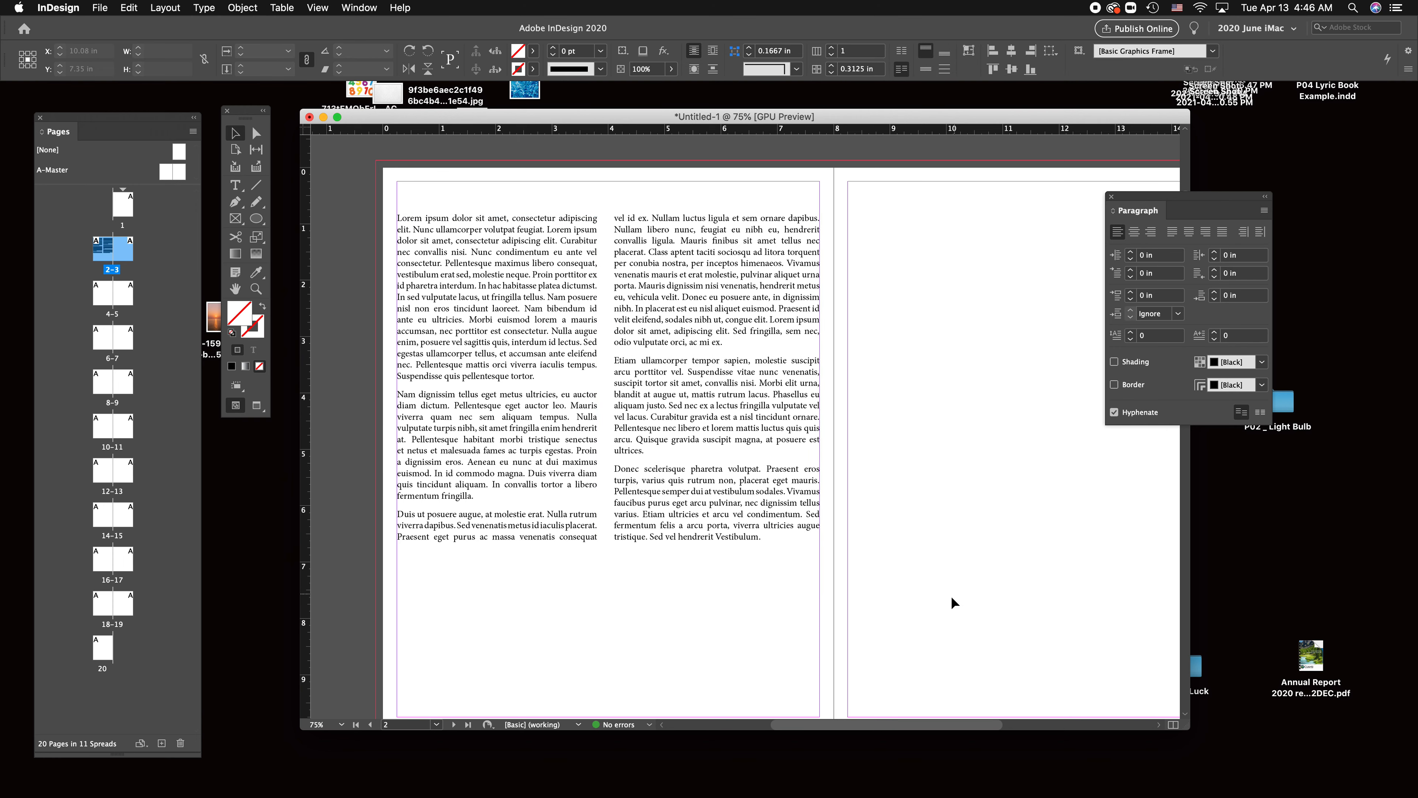
left_click(496, 514)
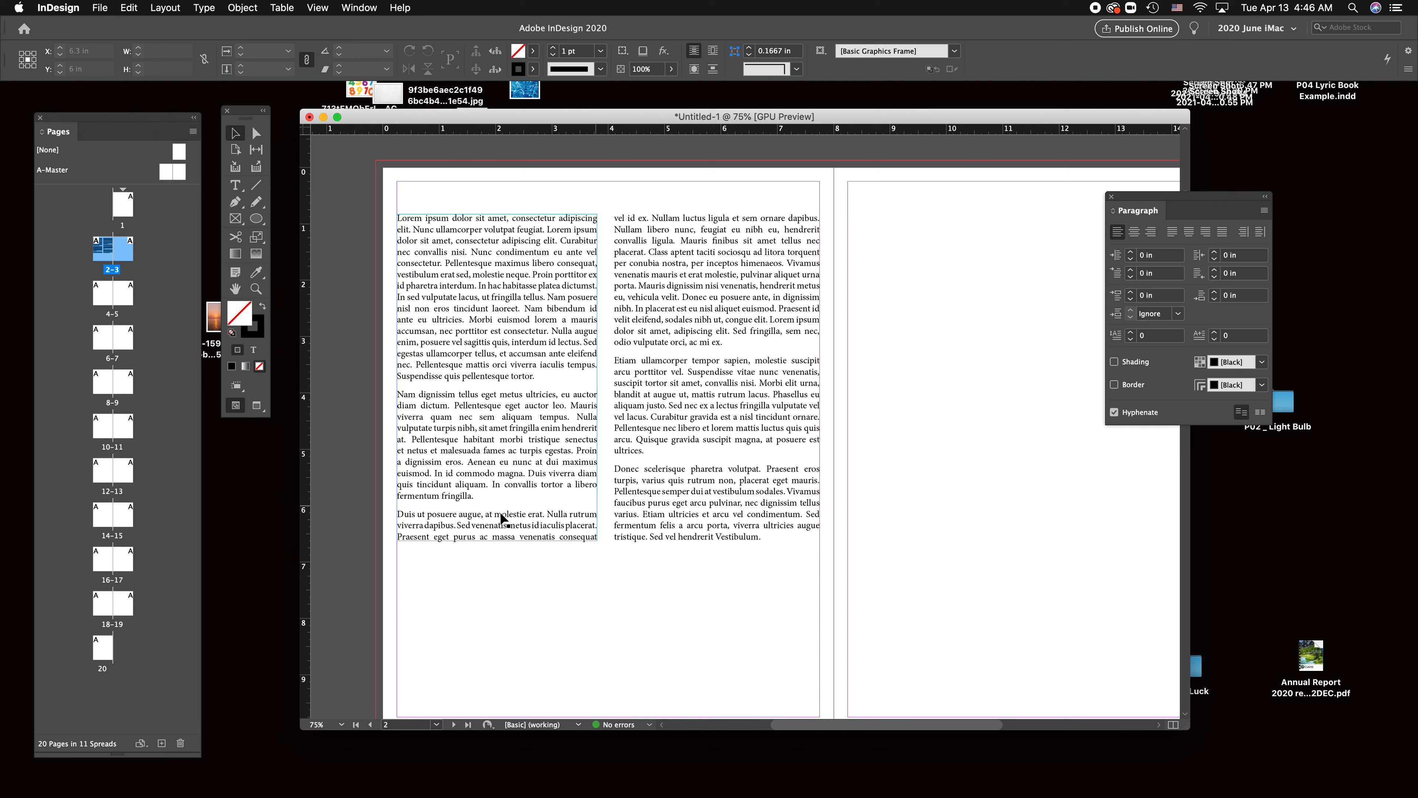
left_click_drag(500, 542, 499, 454)
left_click(914, 558)
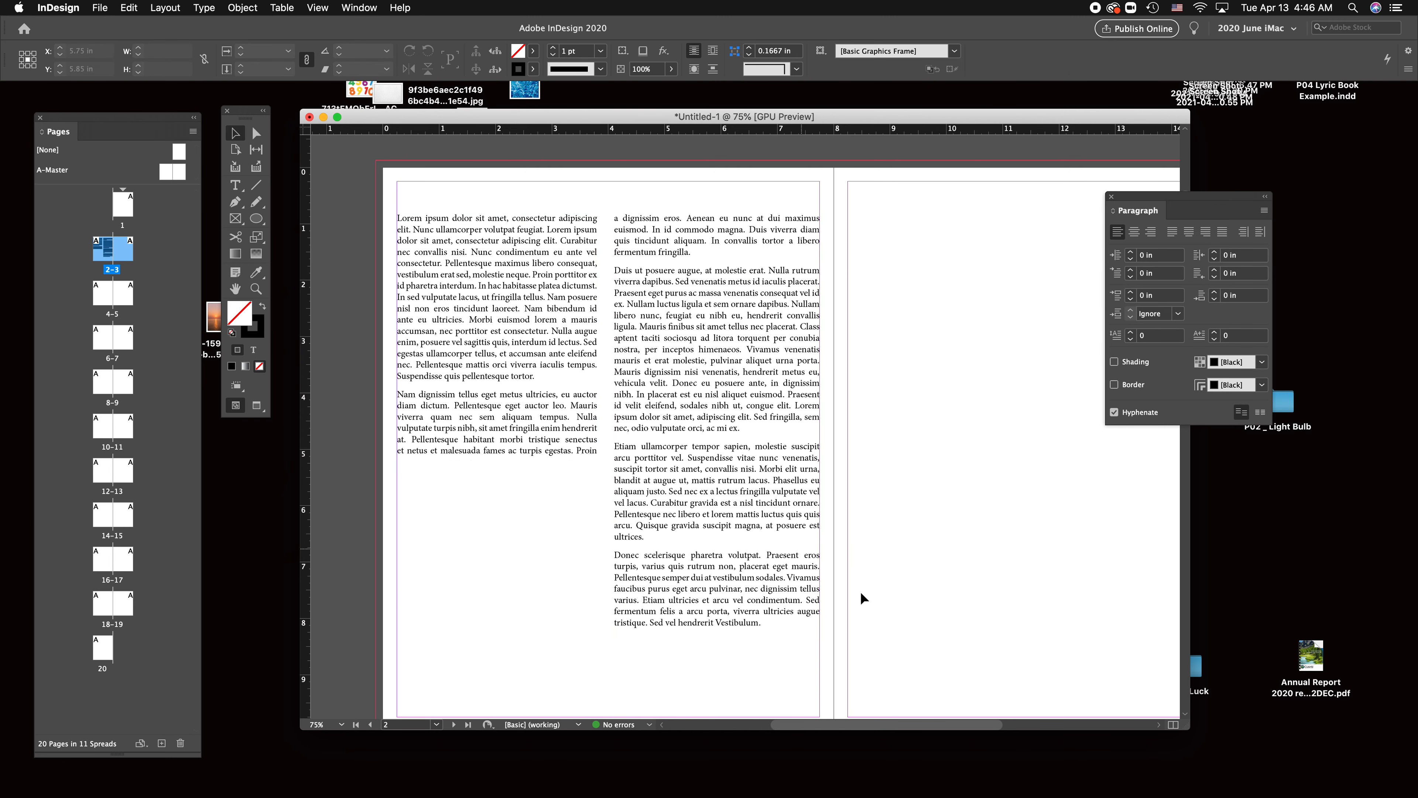
Shorten the second text frame to about 7.44 in and move the first frame down so their bottom edges line up.
left_click(720, 620)
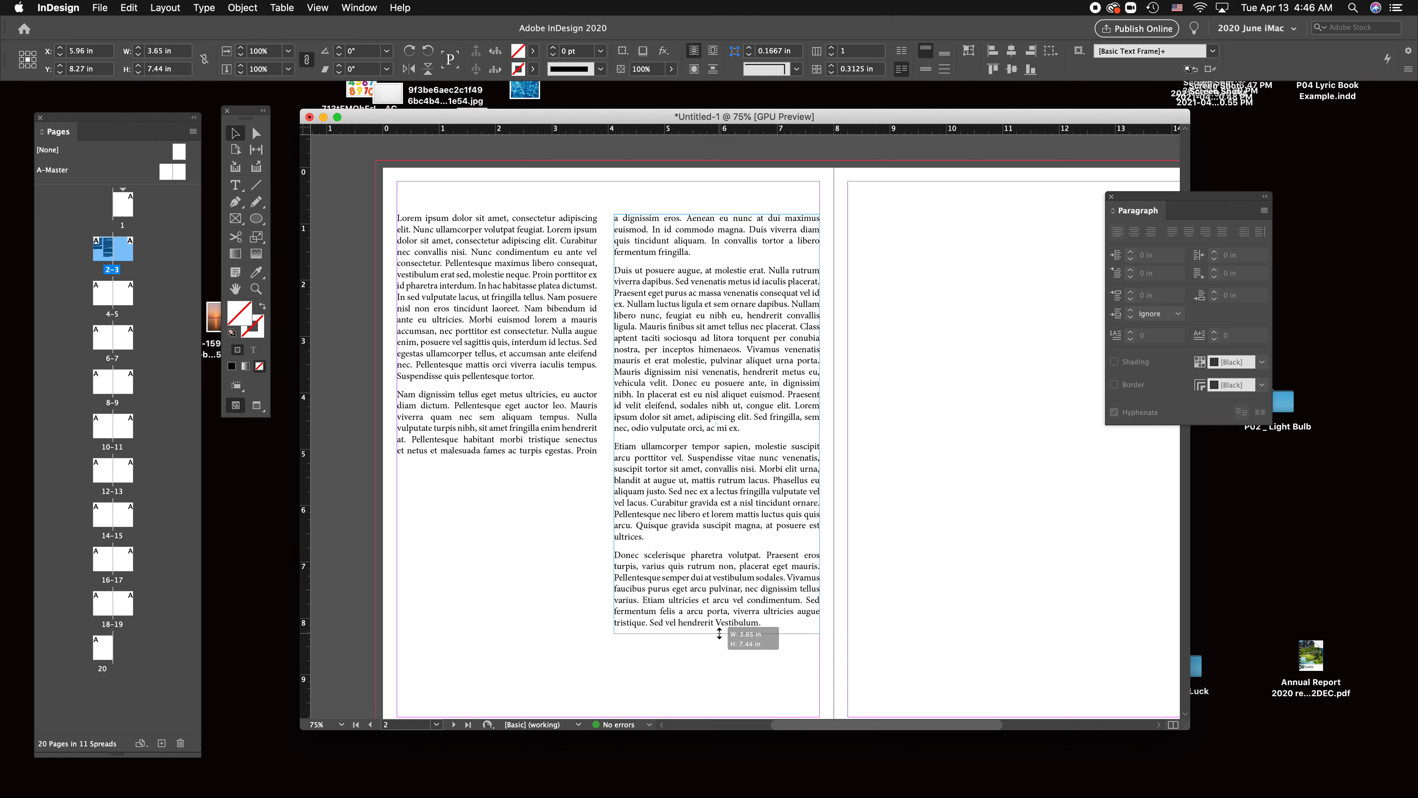
left_click(848, 459)
left_click_drag(525, 330, 517, 492)
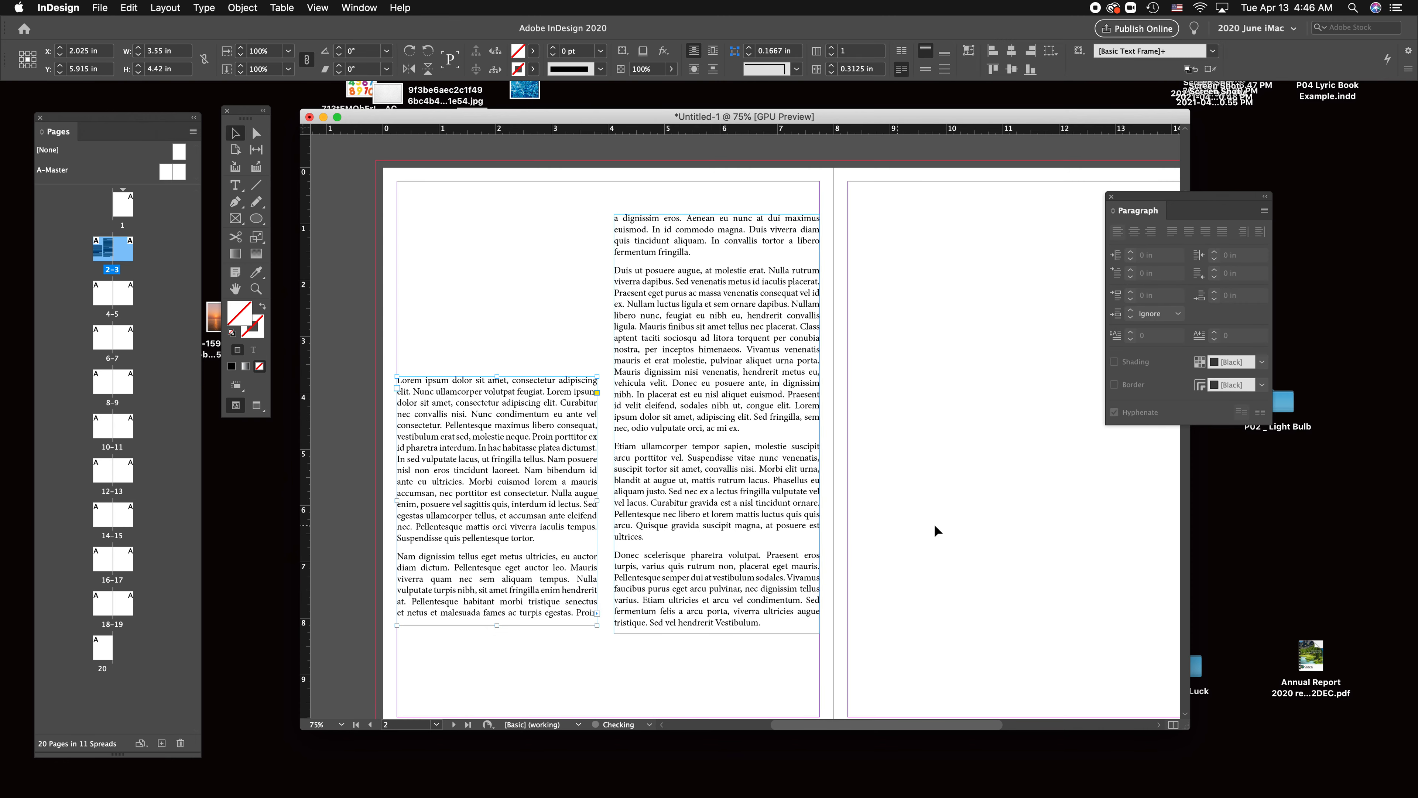
left_click_drag(534, 555, 533, 563)
left_click(995, 564)
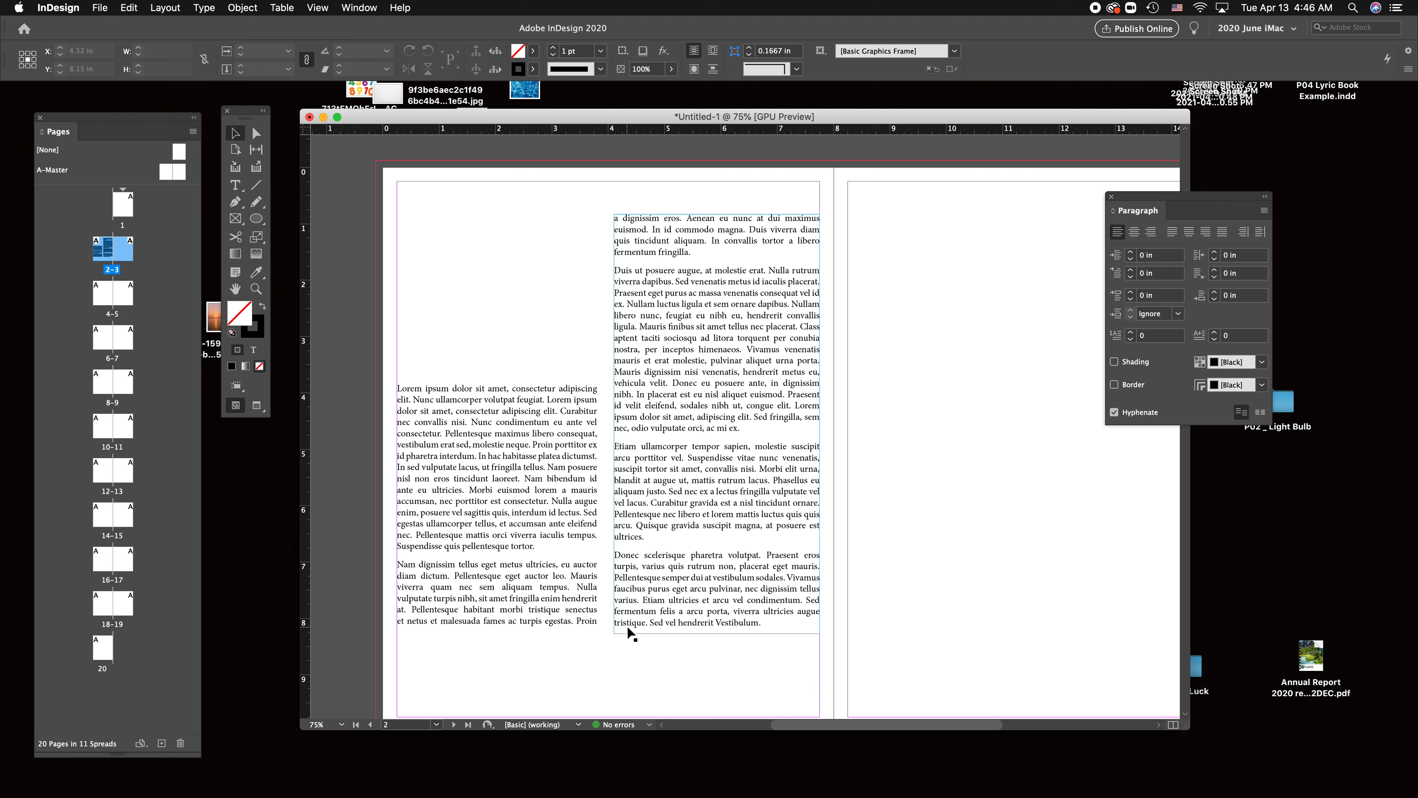
Set the vertical justification of both text frames to Bottom in Text Frame Options, and deselect them.
left_click_drag(886, 451, 581, 508)
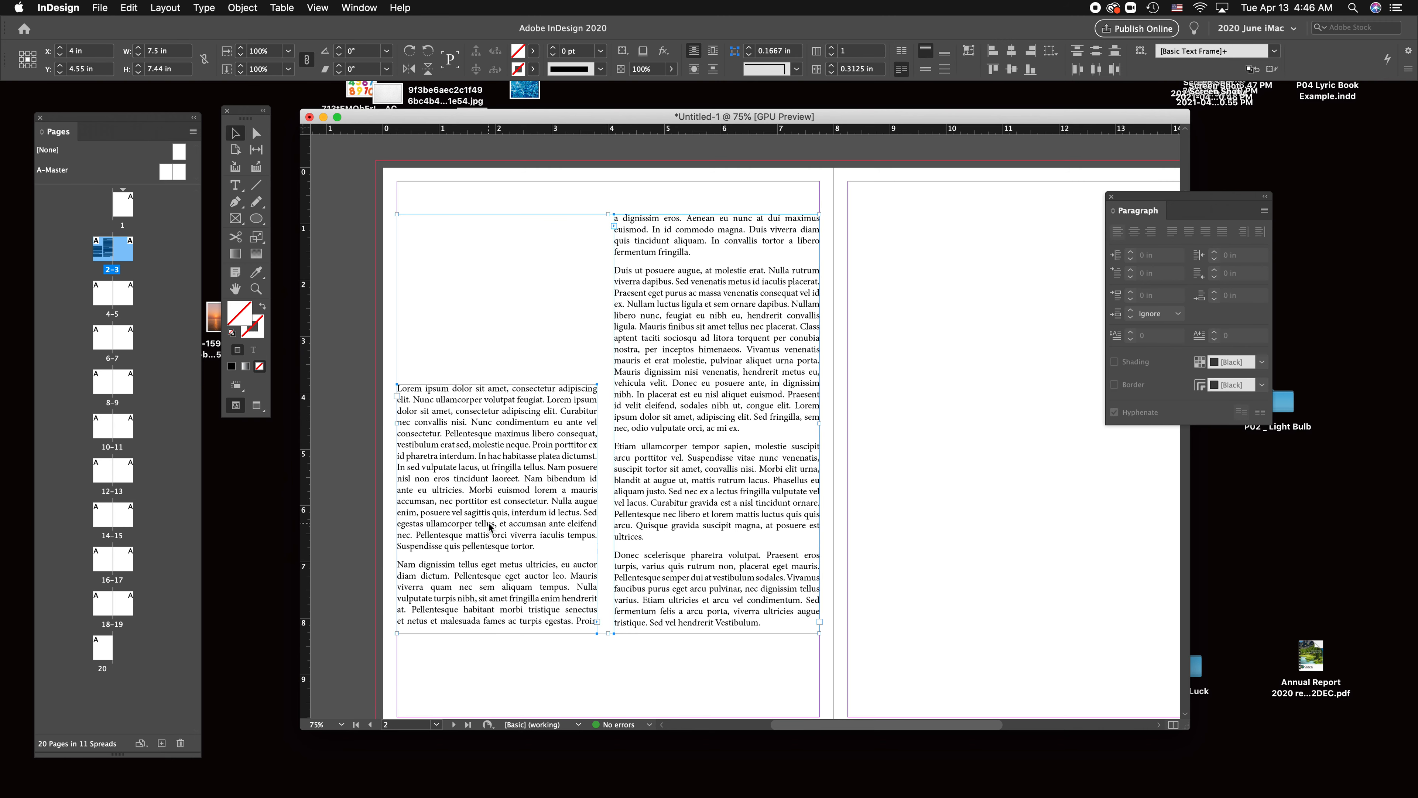
key("super+b")
left_click_drag(366, 201, 538, 197)
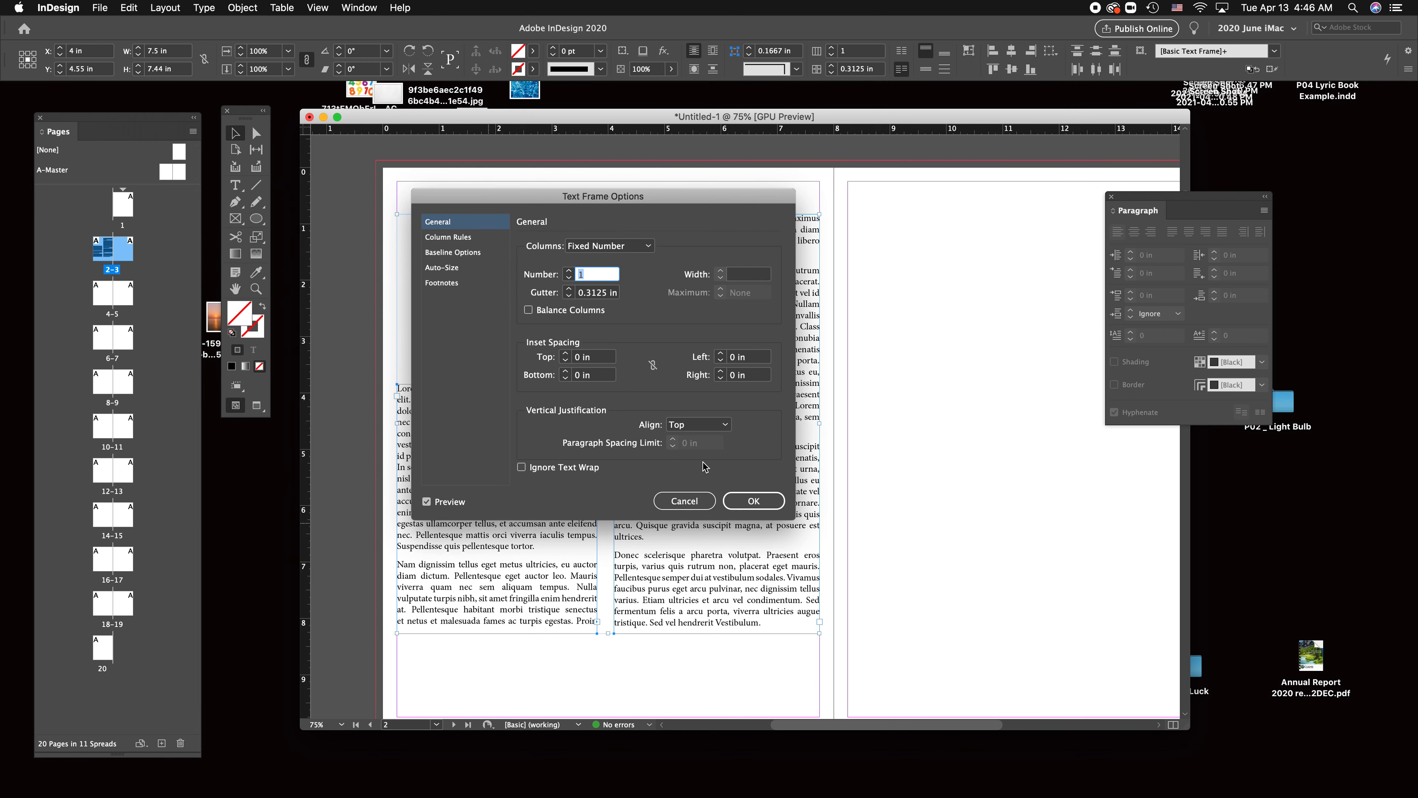
left_click(710, 426)
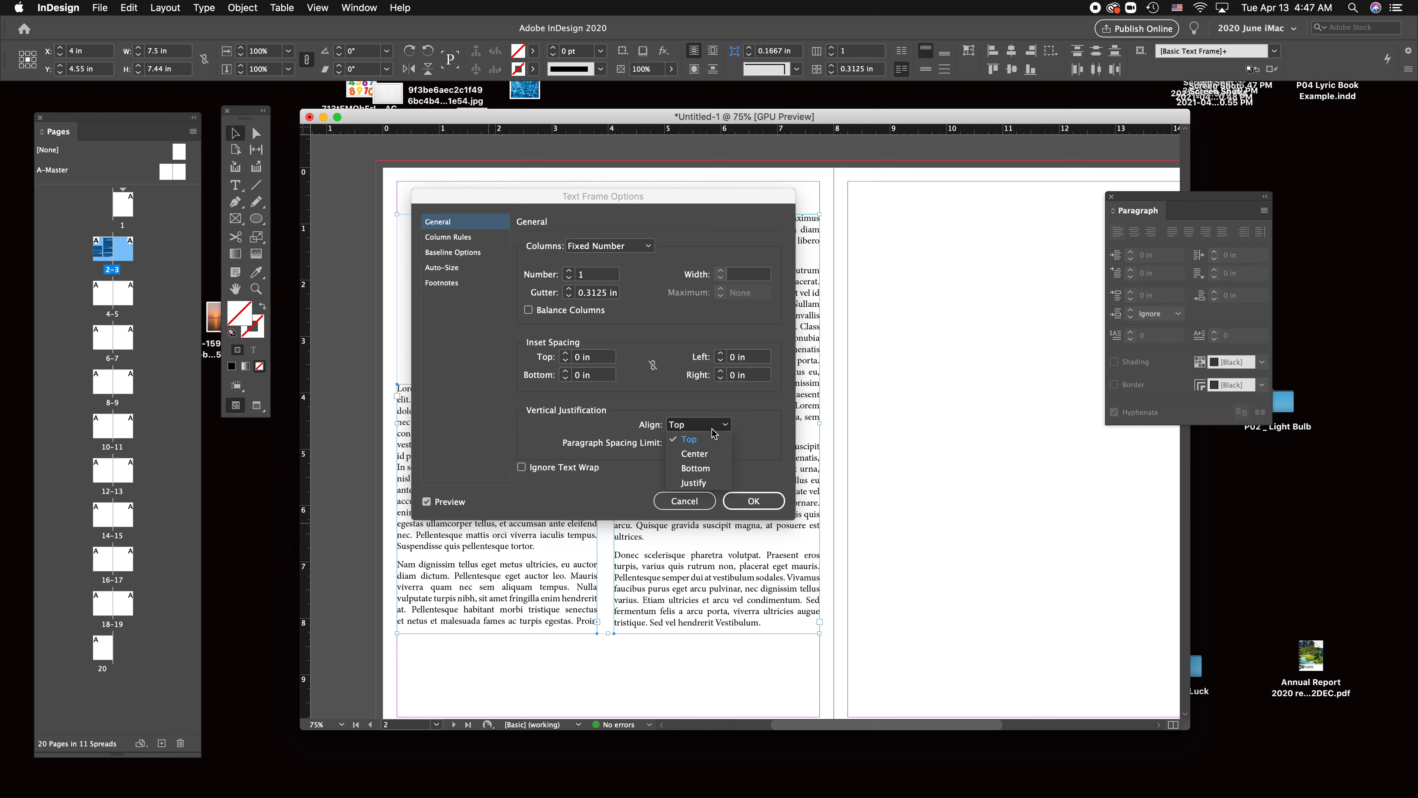
left_click(696, 468)
left_click(754, 500)
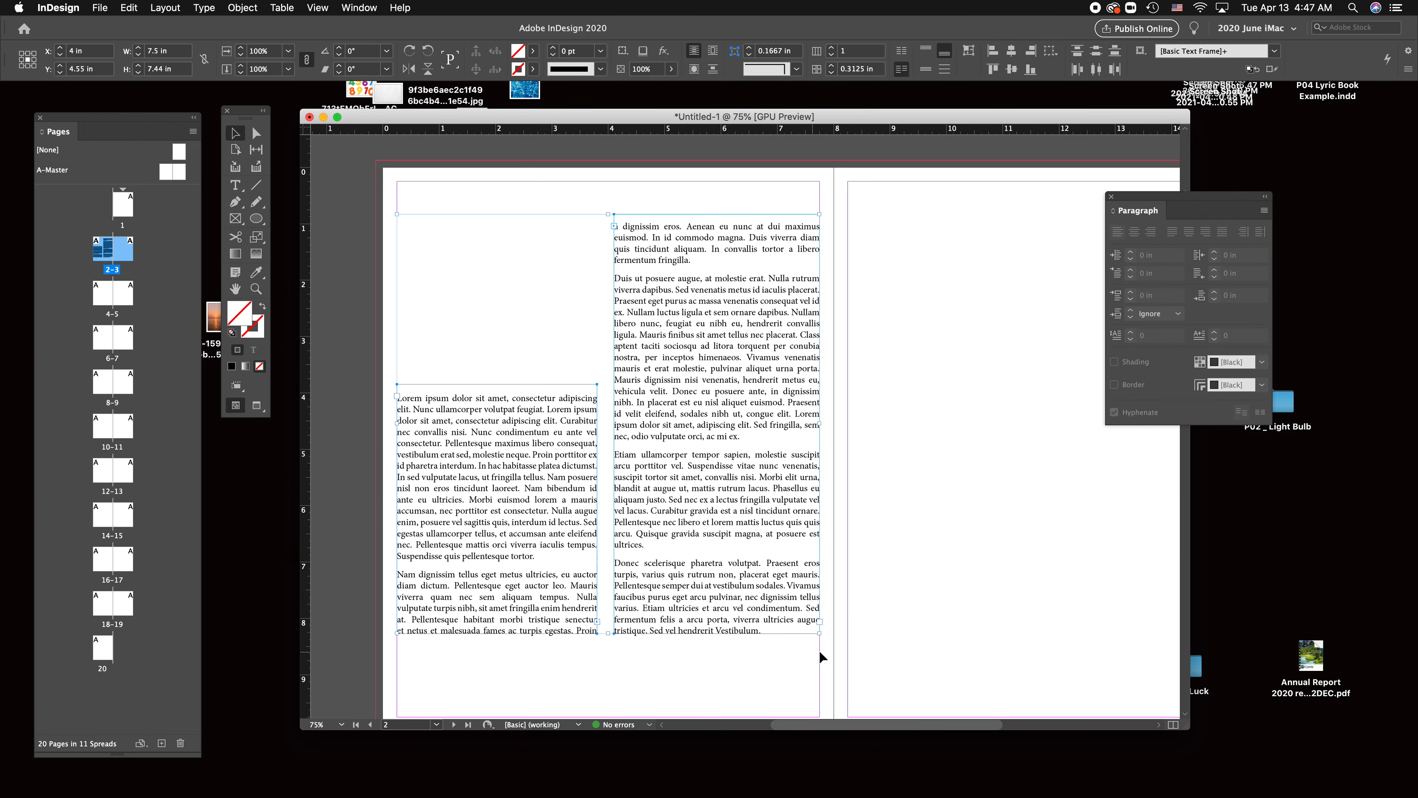
left_click(949, 634)
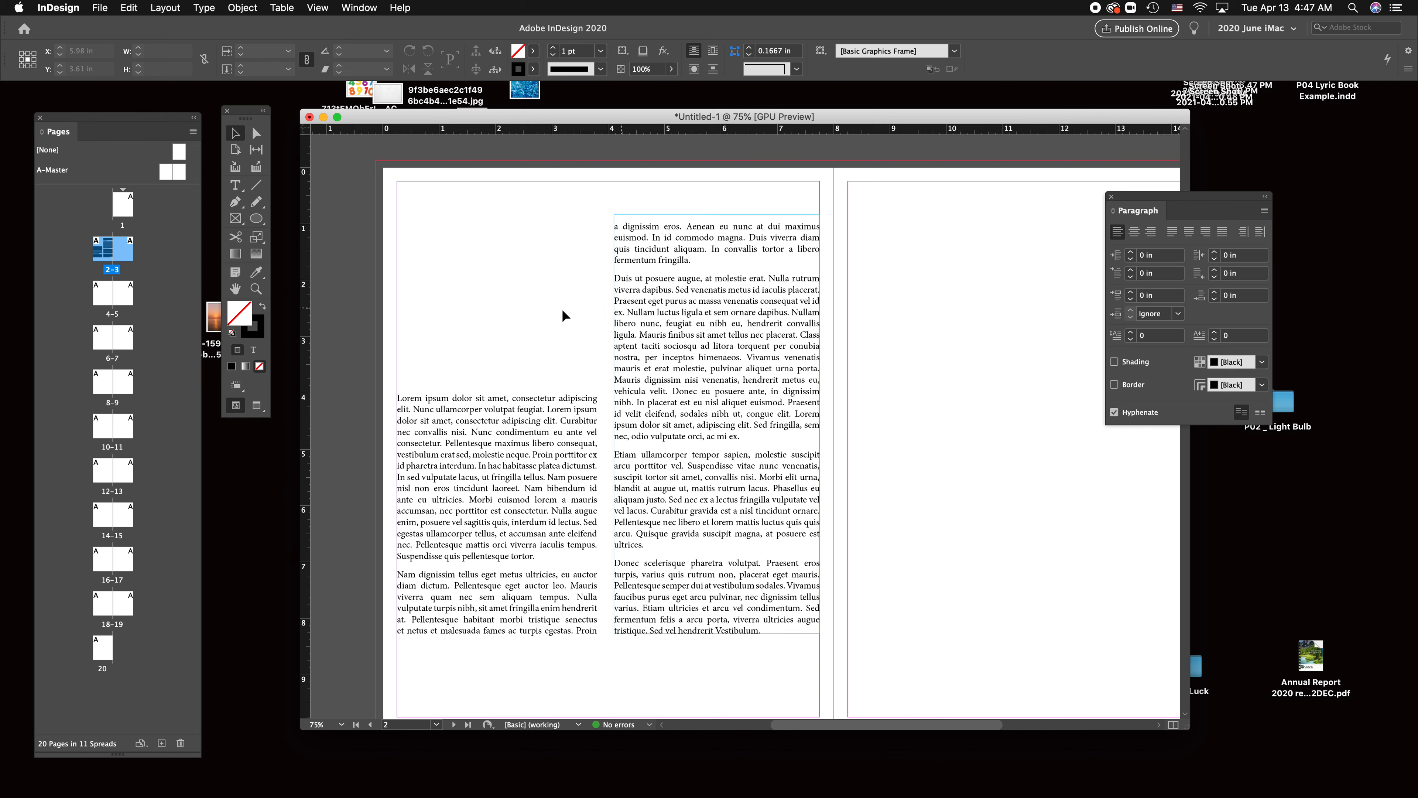
left_click(692, 479)
key("super+b")
left_click(698, 424)
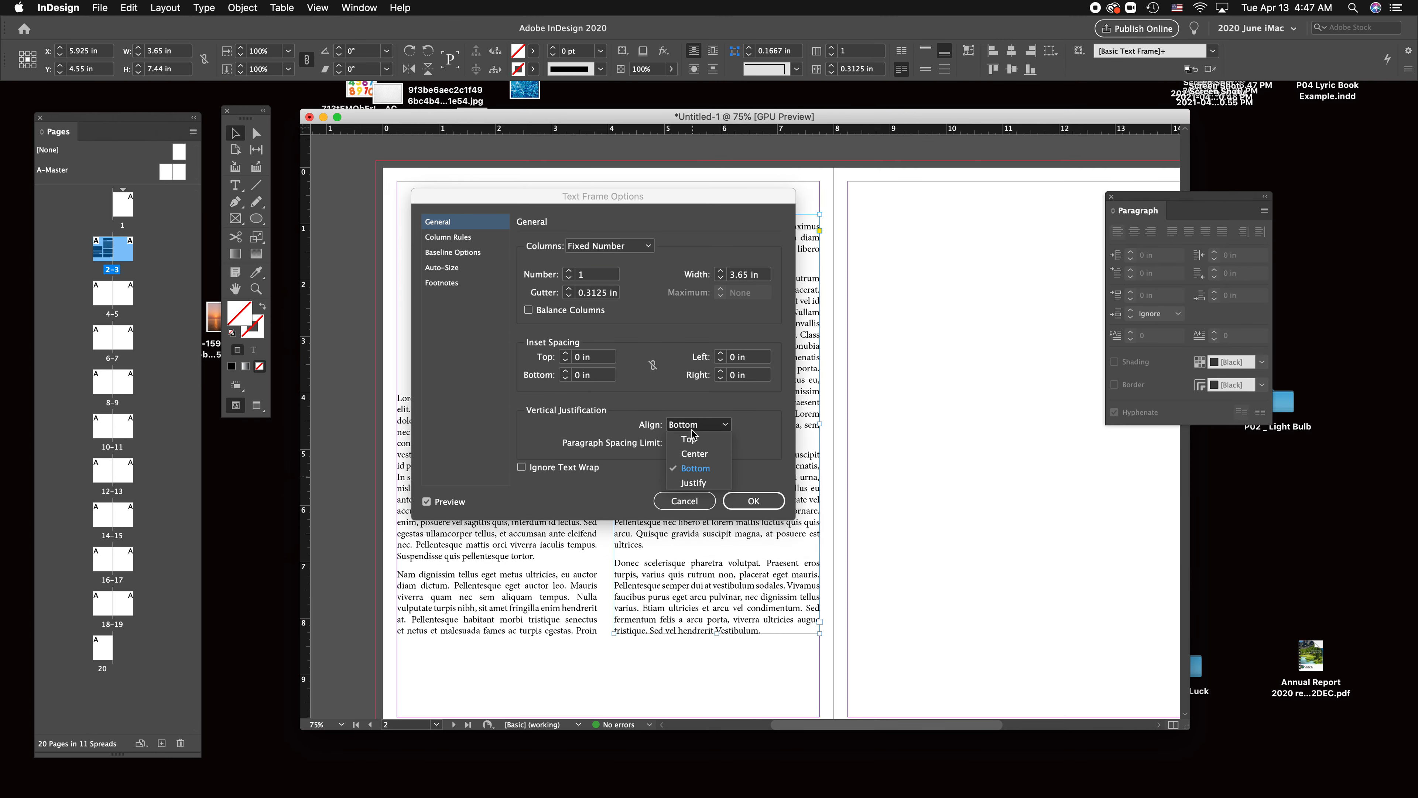
left_click(684, 501)
left_click(1049, 571)
Extend the first frame's top edge to match the second, and shorten both frames together to about 5.17 in high.
left_click(565, 490)
left_click_drag(499, 385, 510, 215)
left_click(658, 402)
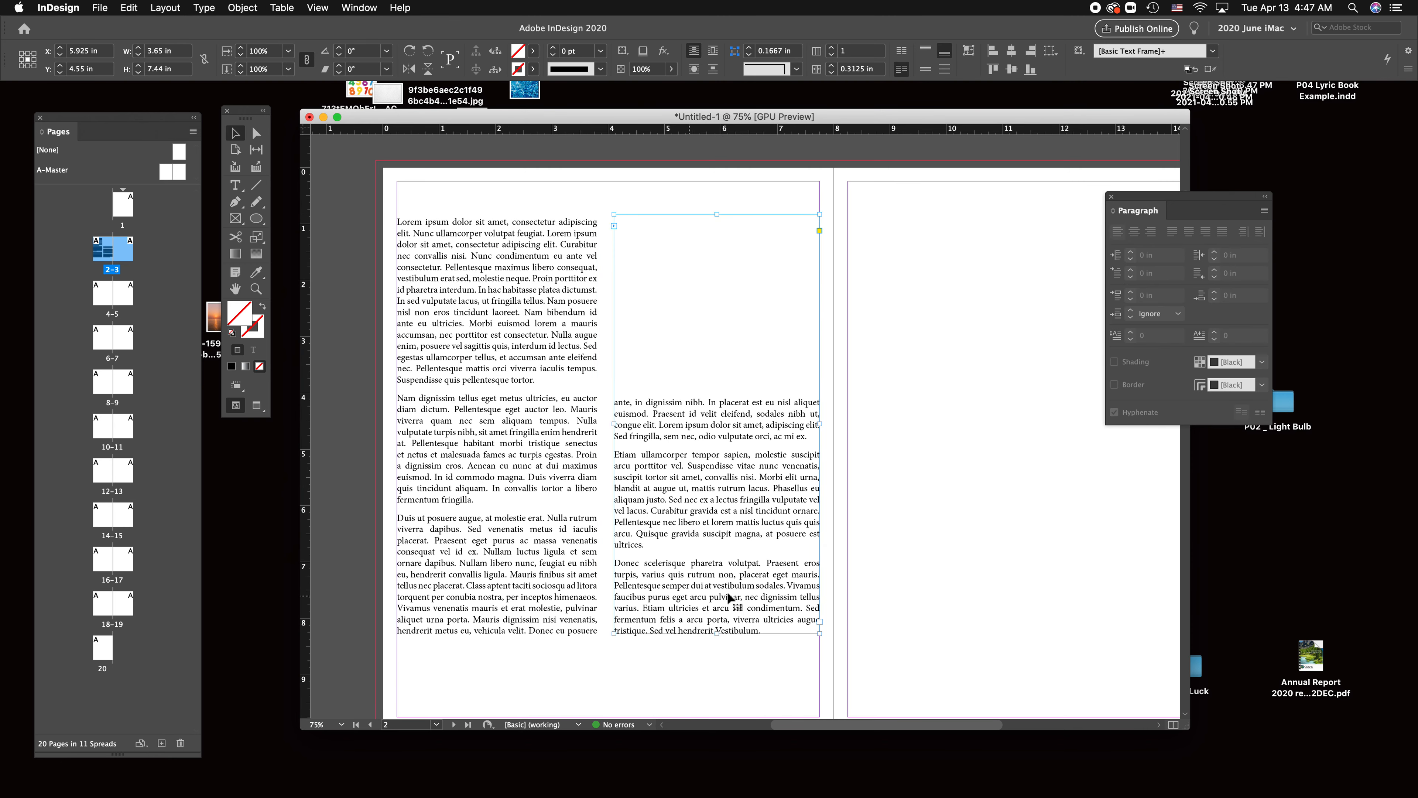
left_click(511, 511, "shift")
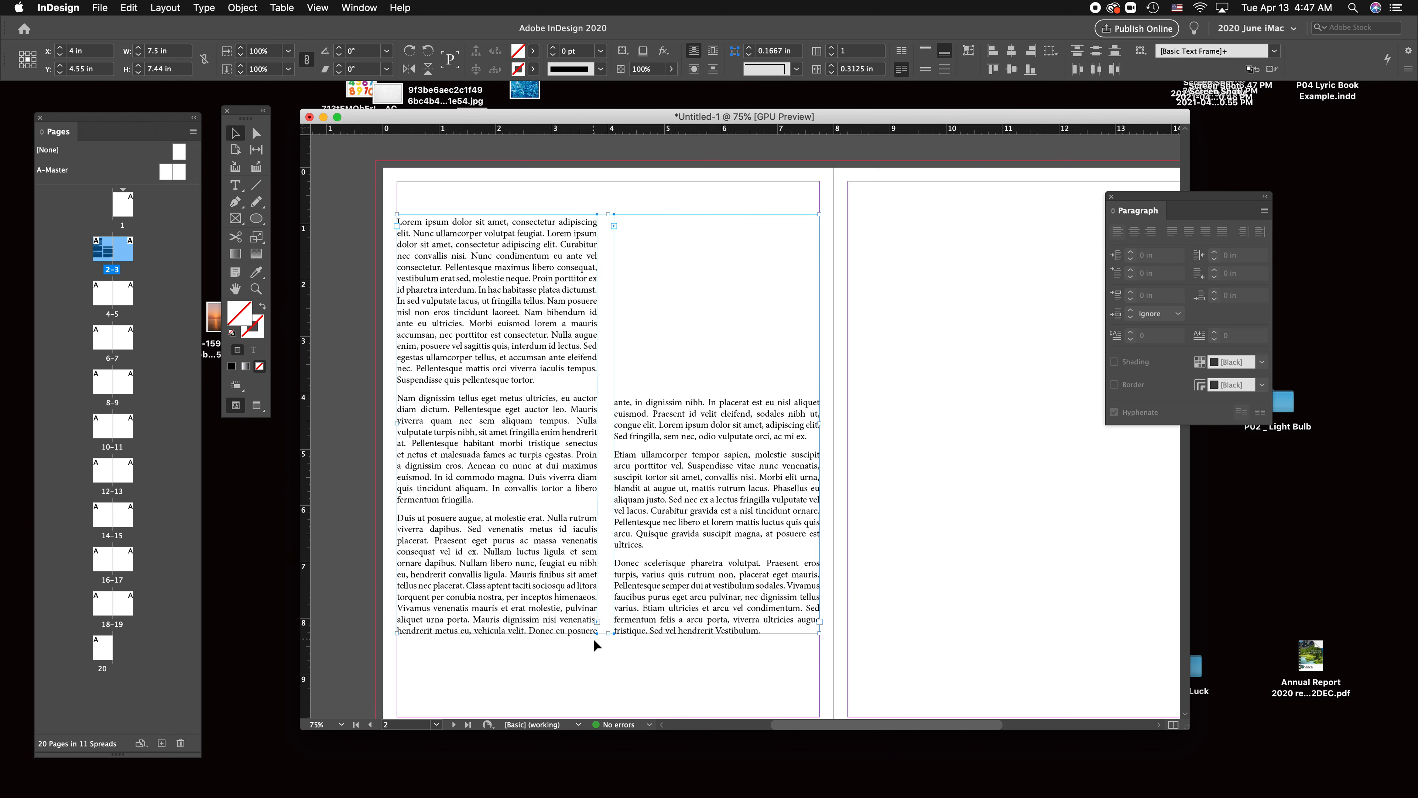
left_click_drag(610, 633, 606, 505)
left_click(882, 515)
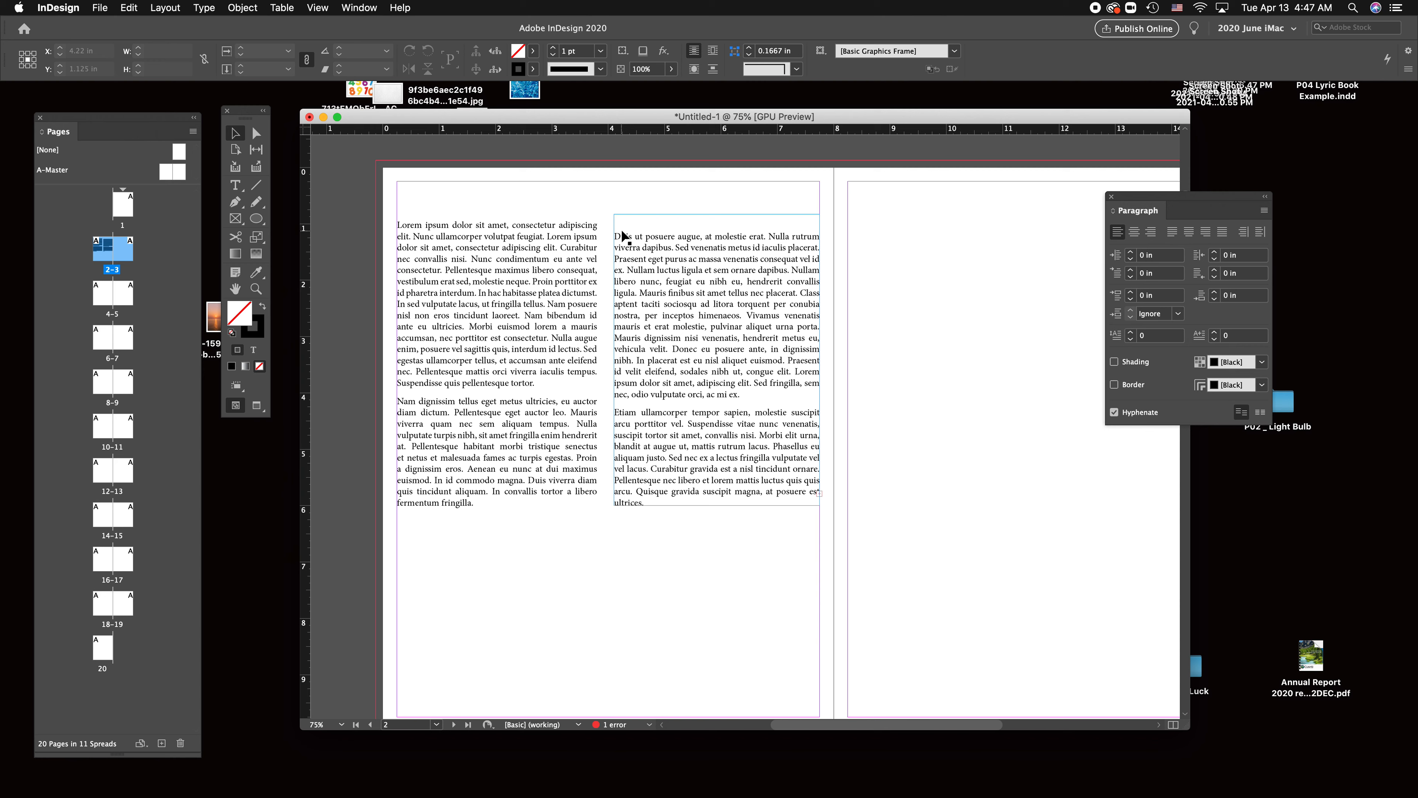
Set the vertical justification of both text frames to Justify in Text Frame Options, and deselect them.
left_click(549, 228)
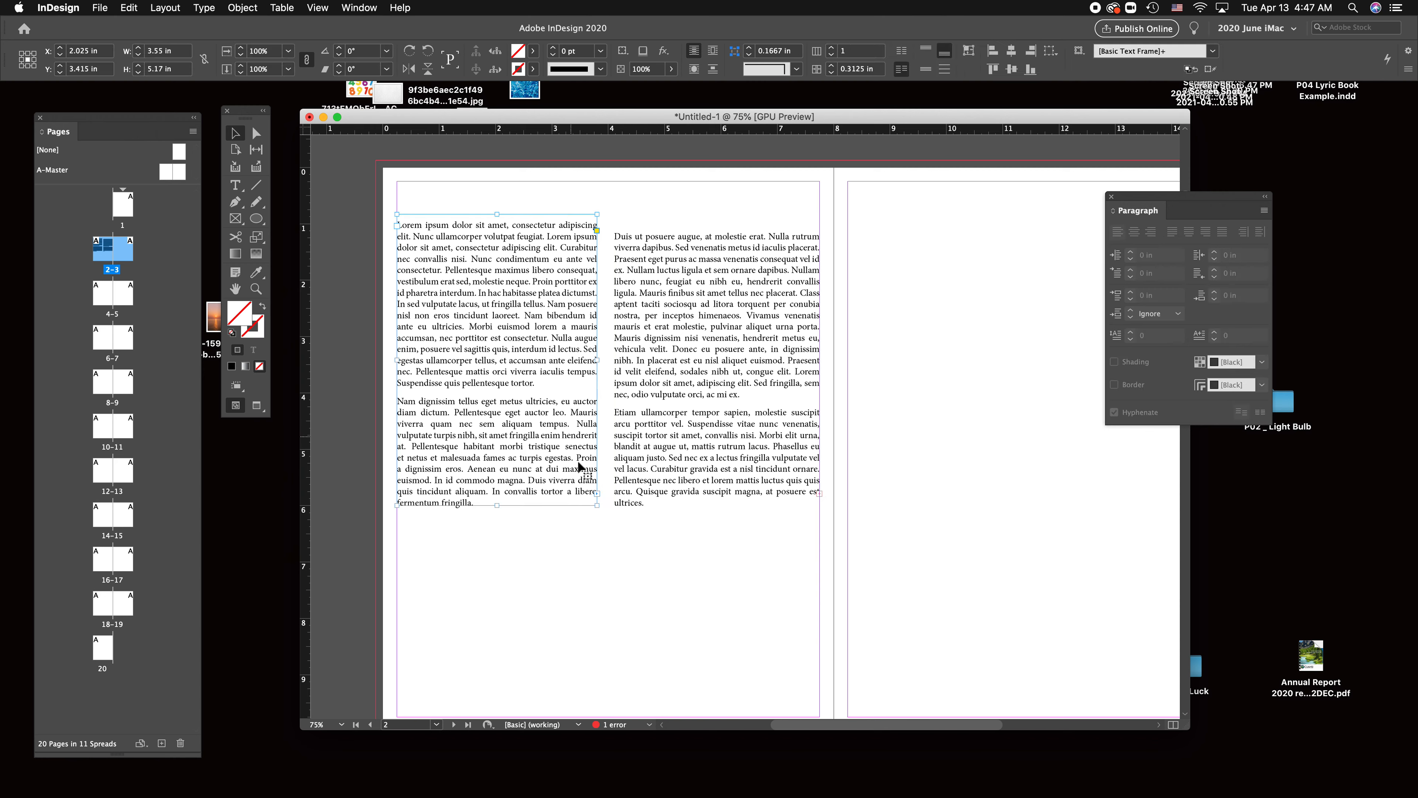
left_click_drag(902, 316, 502, 487)
key("super+b")
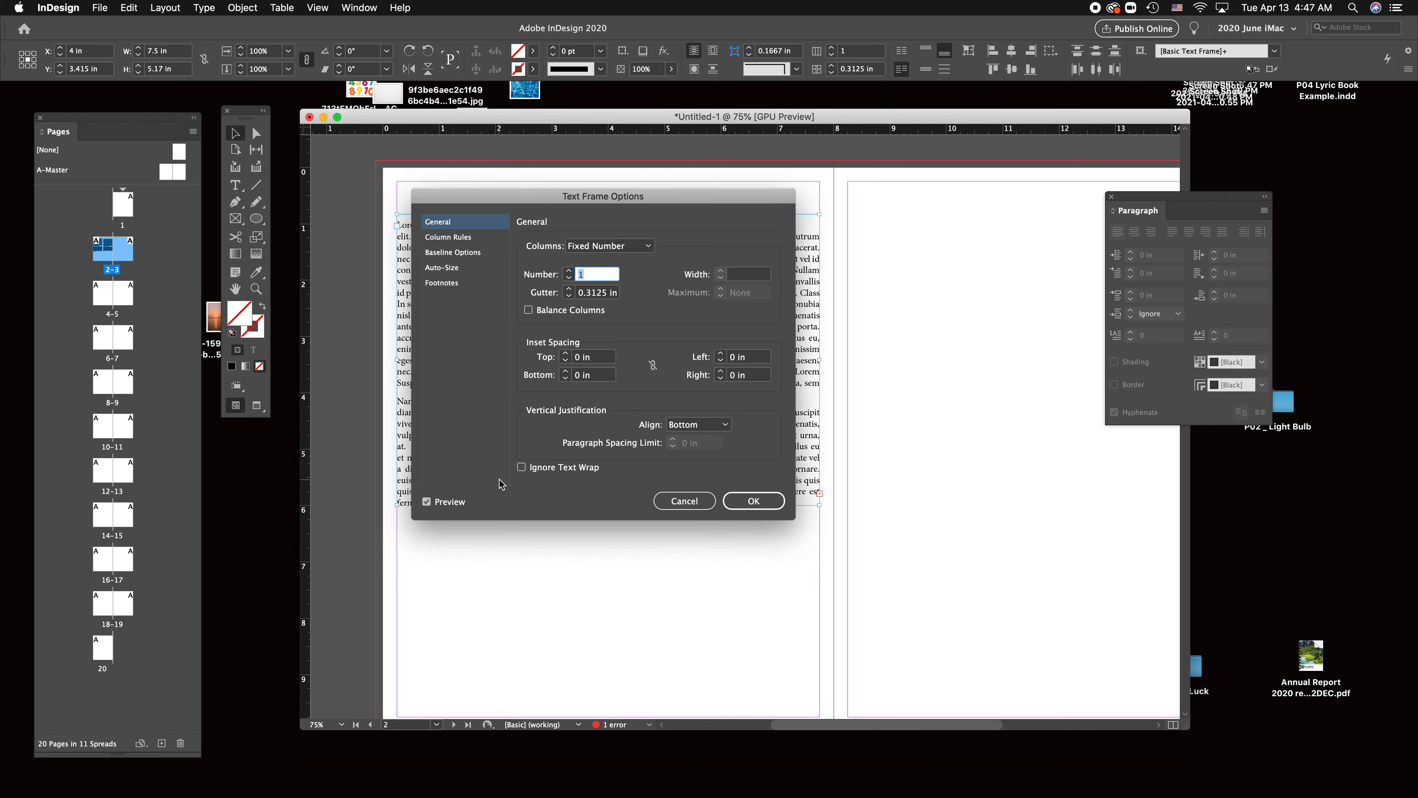
left_click(706, 424)
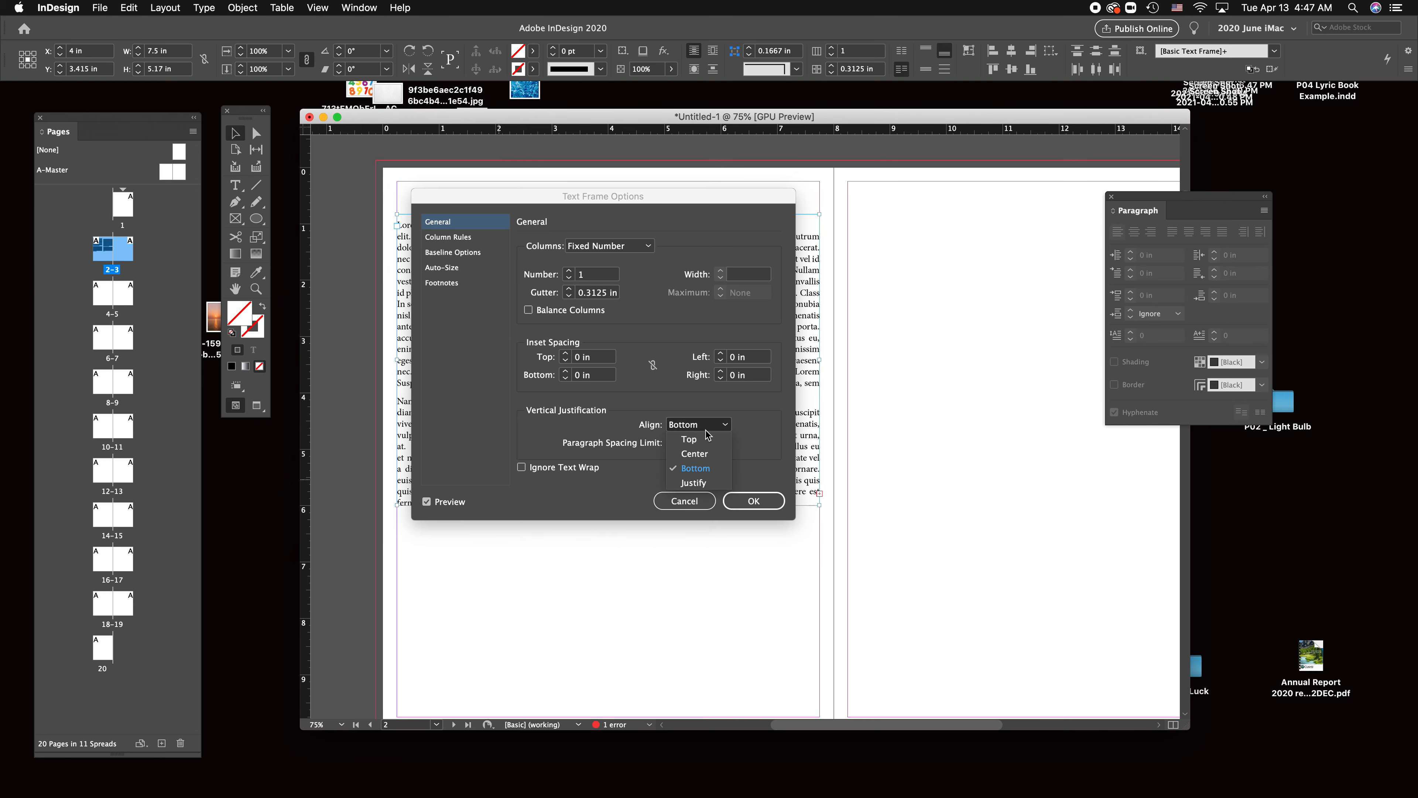
left_click(704, 485)
left_click(754, 501)
left_click(601, 247)
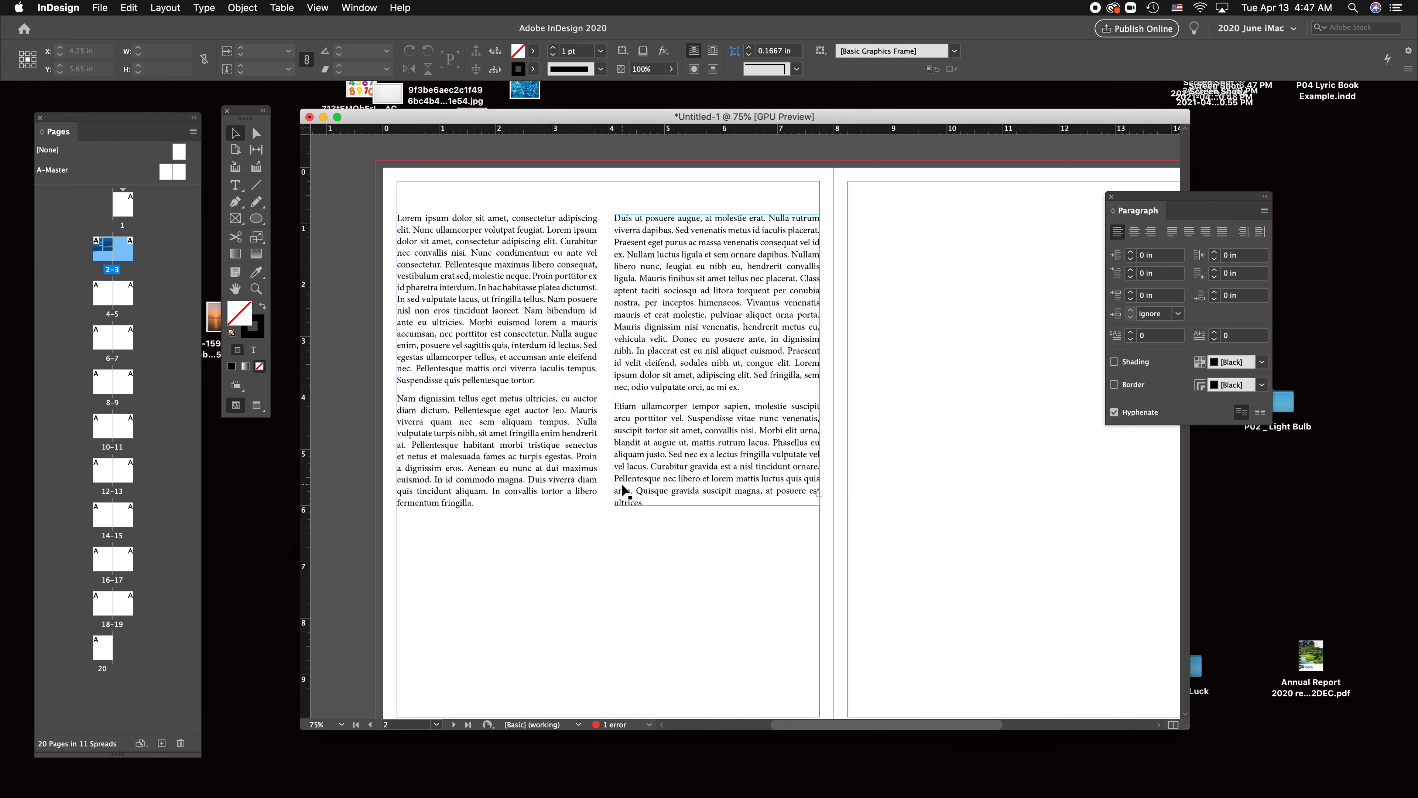
left_click(583, 226)
left_click(660, 638)
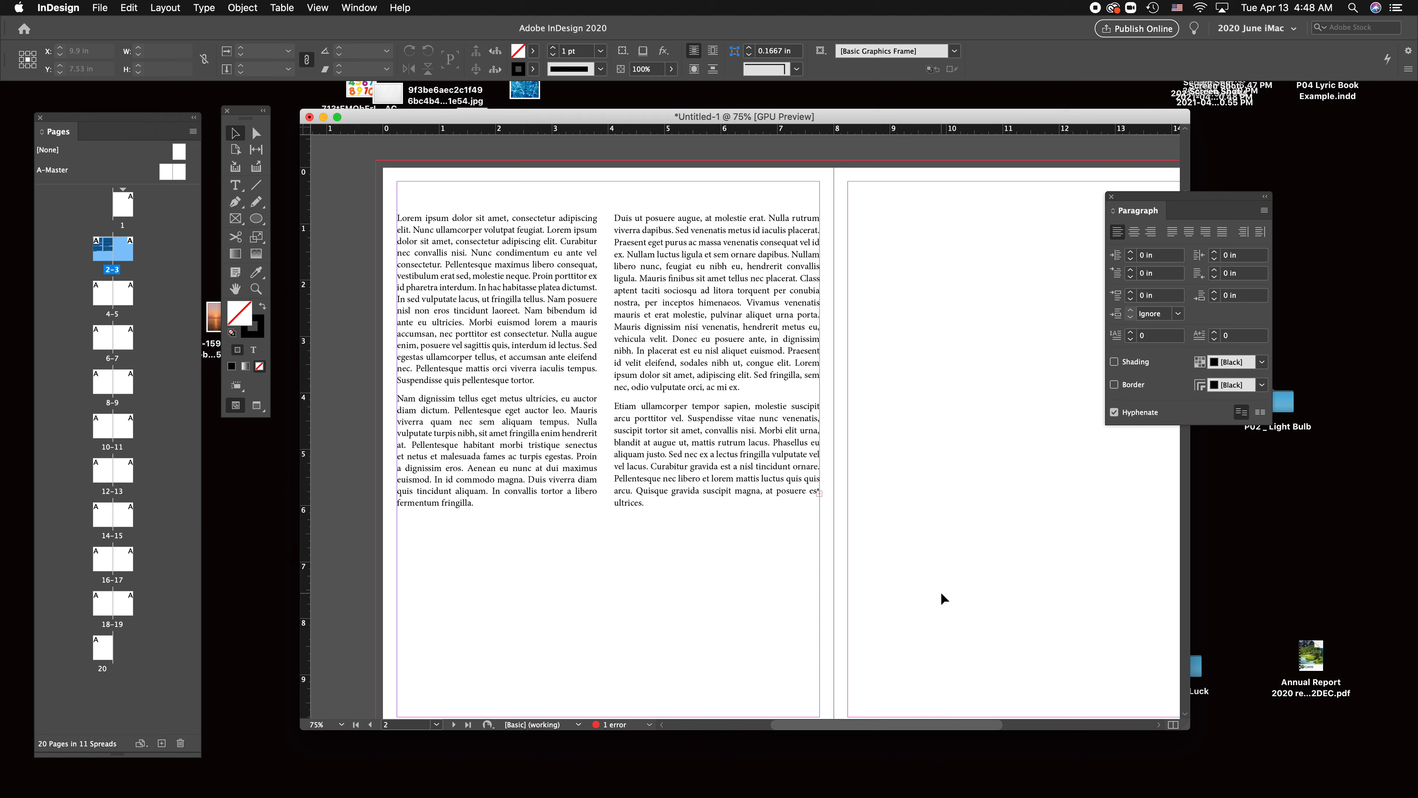
Return the vertical justification of both text frames to Top, and deselect them.
left_click_drag(784, 590, 443, 455)
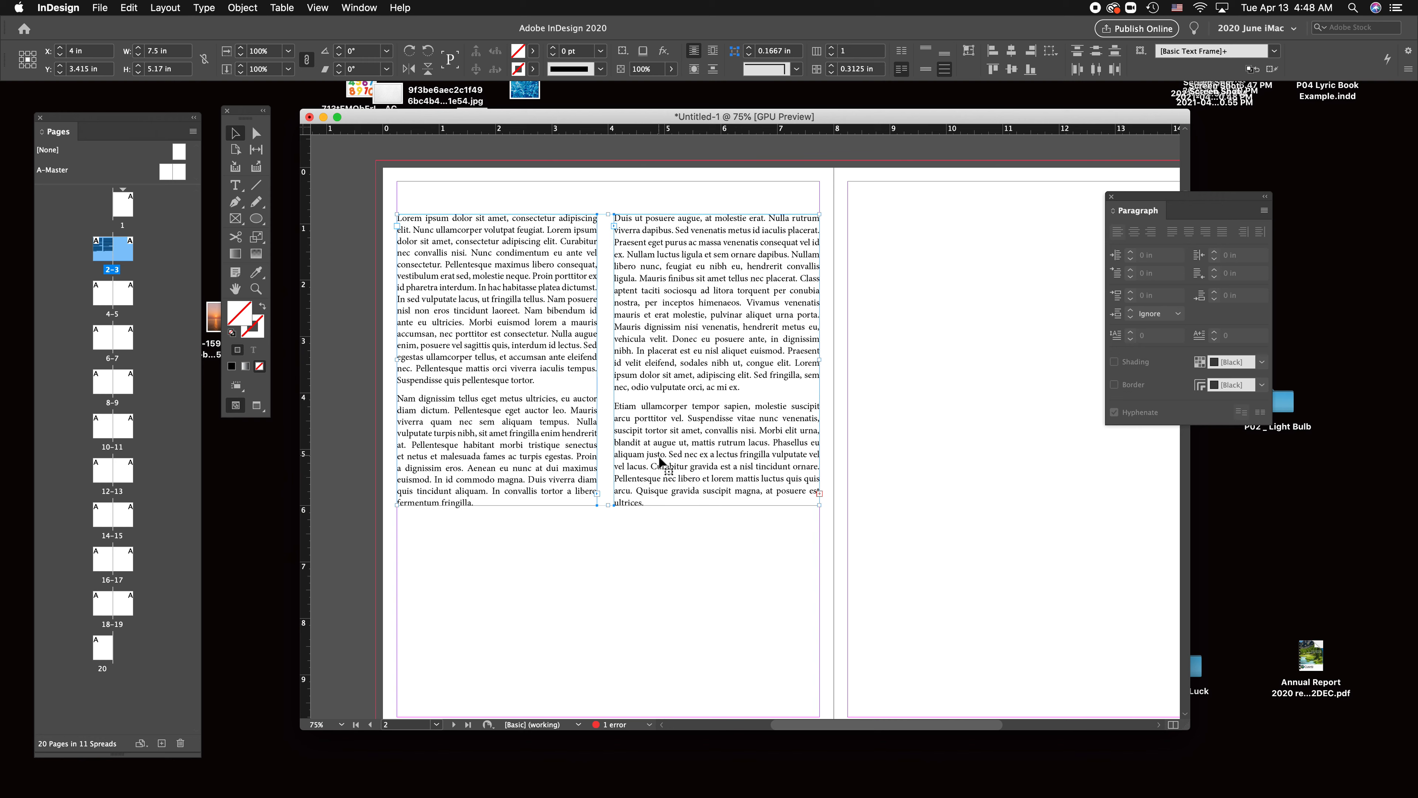
left_click(954, 502)
left_click_drag(882, 571, 595, 418)
key("super+b")
left_click(698, 425)
left_click(689, 439)
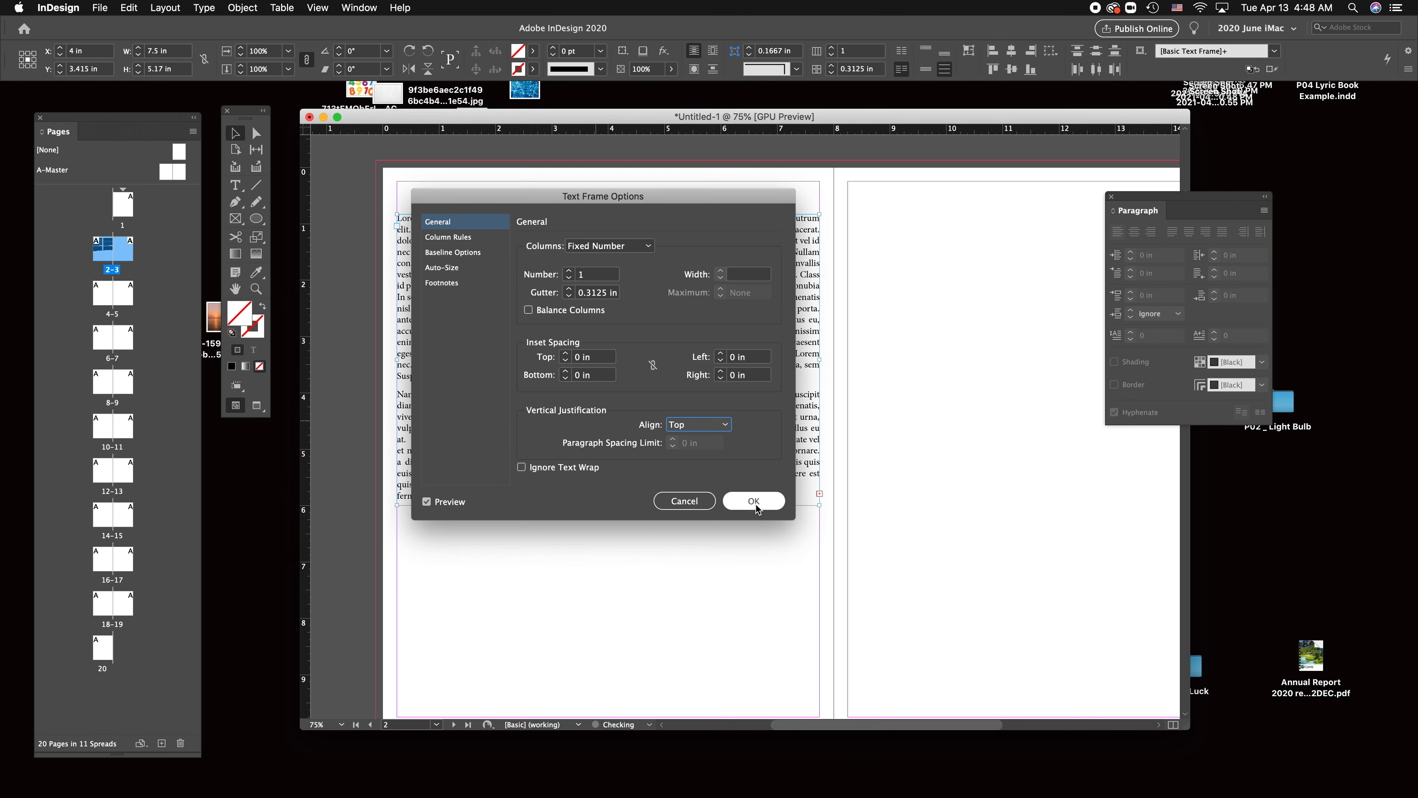
left_click(753, 501)
left_click(927, 602)
Extend the second text frame downward until the final paragraph fits, and deselect it.
left_click(615, 441)
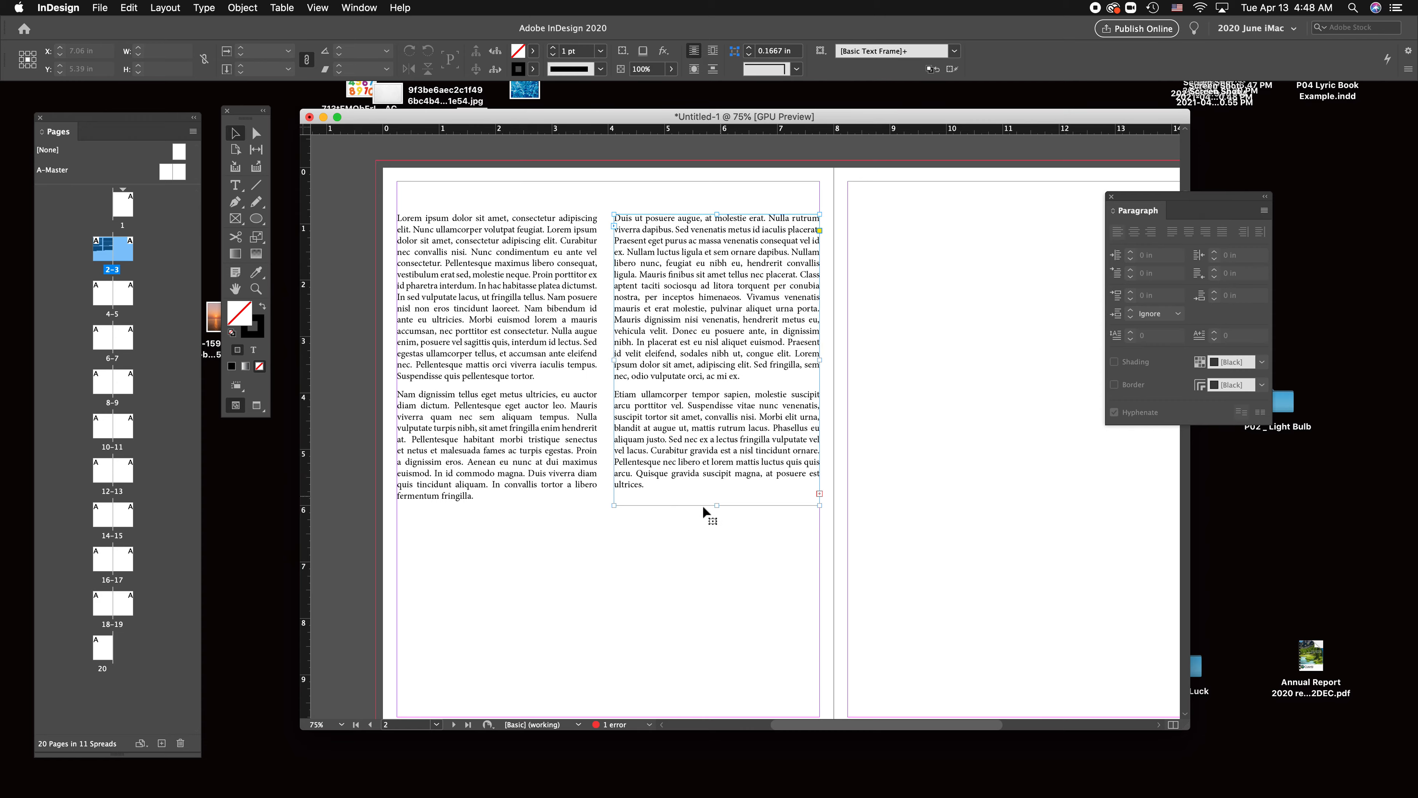
left_click_drag(716, 494, 753, 613)
left_click(938, 515)
Move the document window aside and separate the fingerprint and top-secret-stamp images from the other desktop files.
left_click_drag(443, 116, 627, 159)
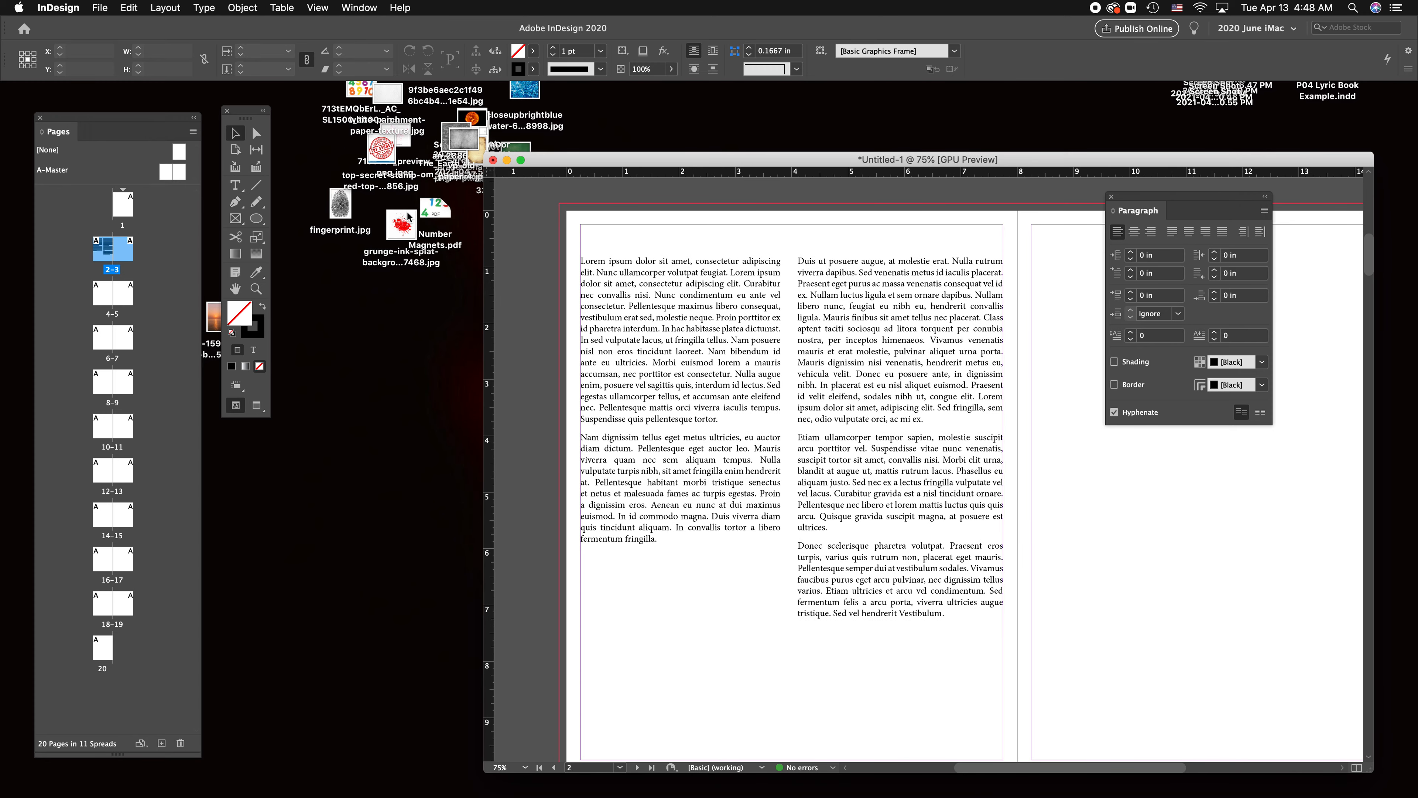
left_click_drag(342, 205, 318, 250)
left_click_drag(376, 158, 333, 296)
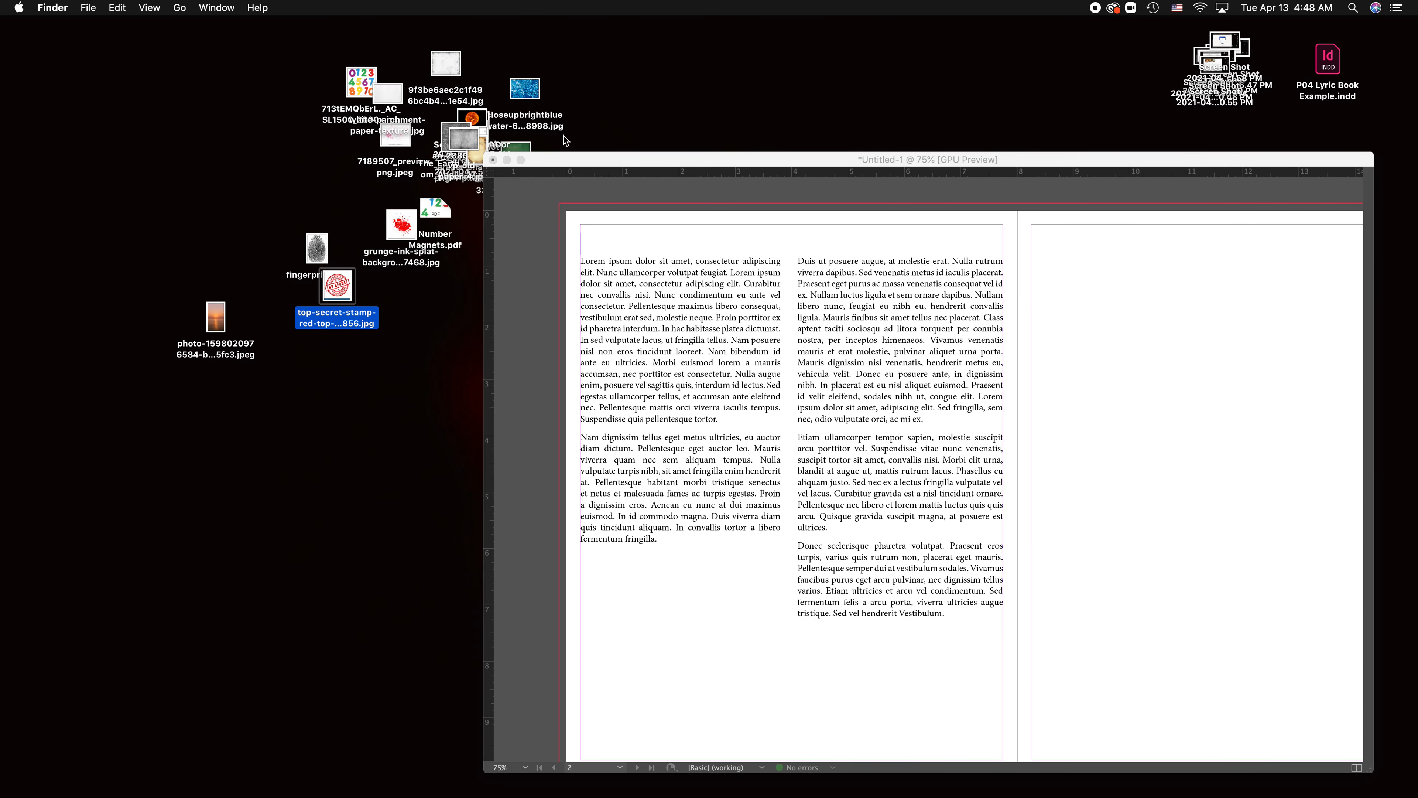
left_click_drag(556, 161, 488, 146)
Place the top-secret-stamp image about 3.03 in wide and 2.9 in high, and centre it over the gap between the columns.
left_click_drag(352, 288, 1022, 509)
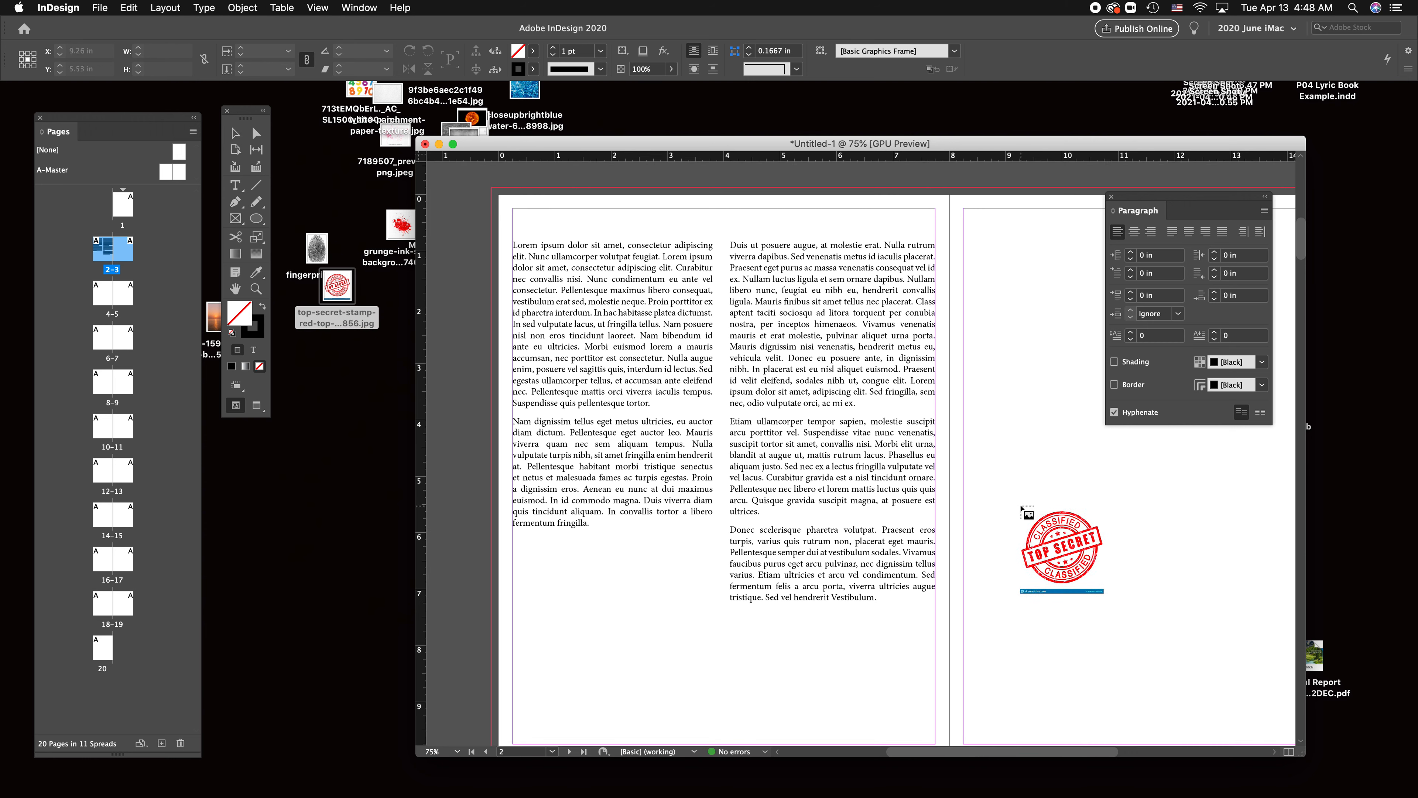
left_click_drag(985, 460, 1049, 629)
left_click_drag(1122, 519, 766, 387)
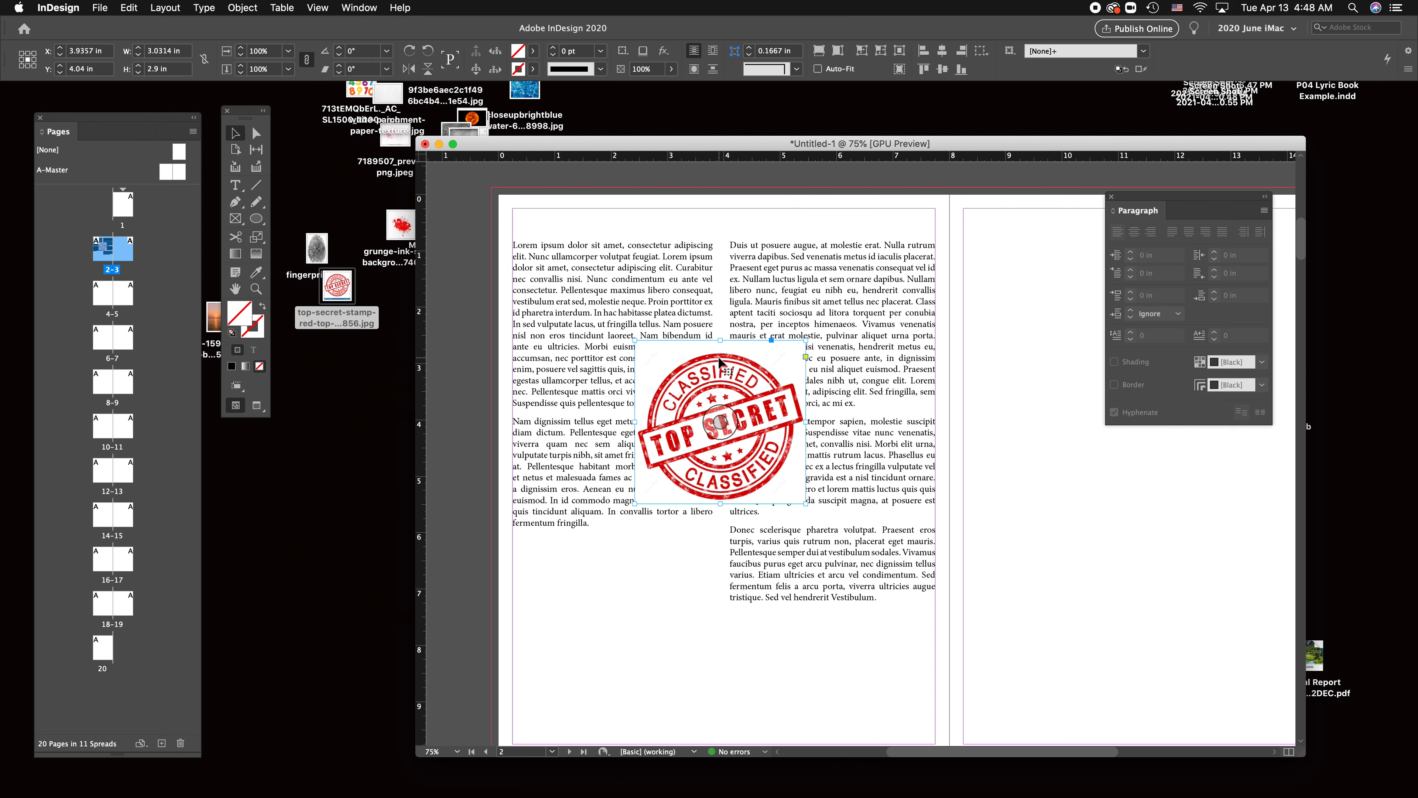
left_click_drag(719, 360, 722, 340)
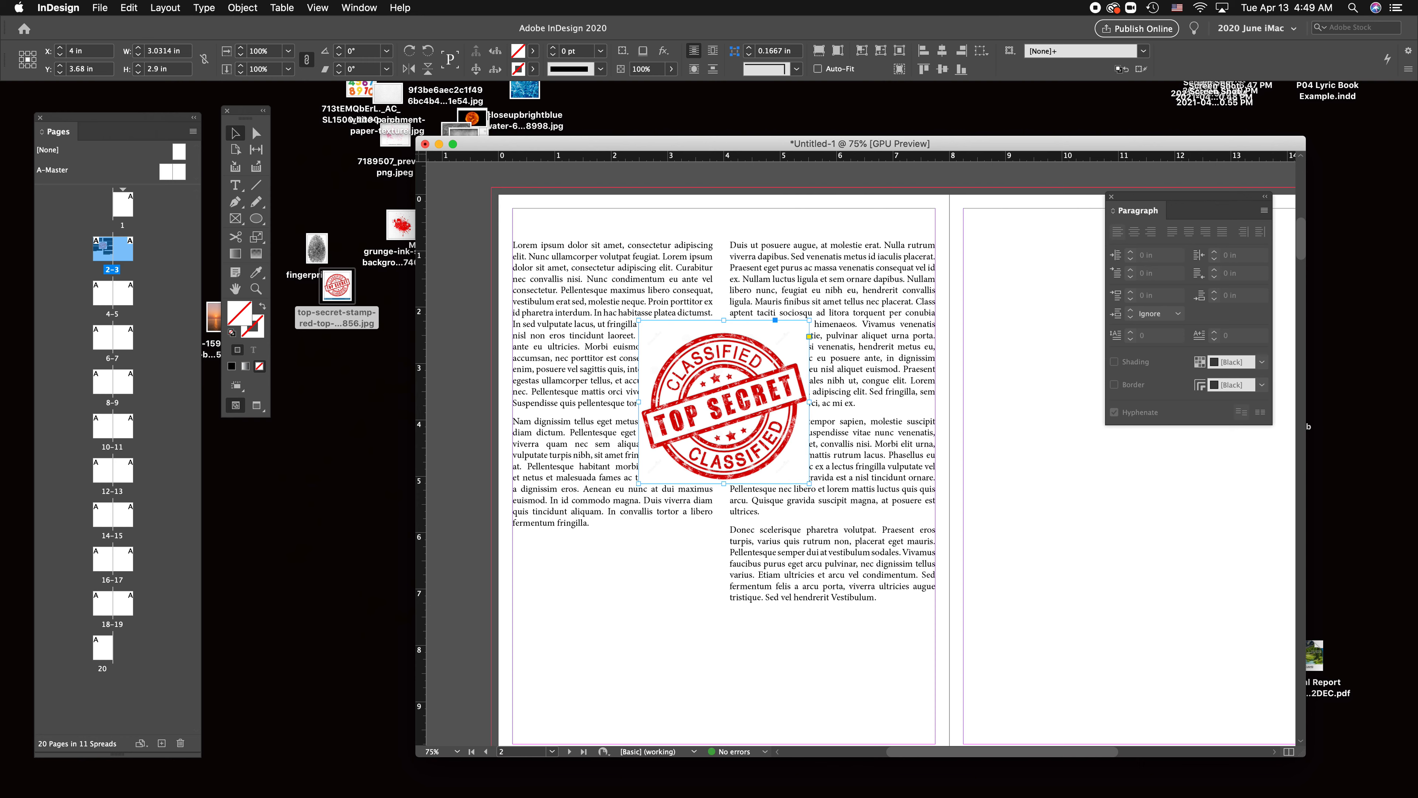
Bring up the Text Wrap settings clear of the text columns and hide the Paragraph settings.
key("alt+super+w")
left_click_drag(733, 334, 1215, 477)
left_click_drag(1188, 200, 1142, 205)
key("alt+super+t")
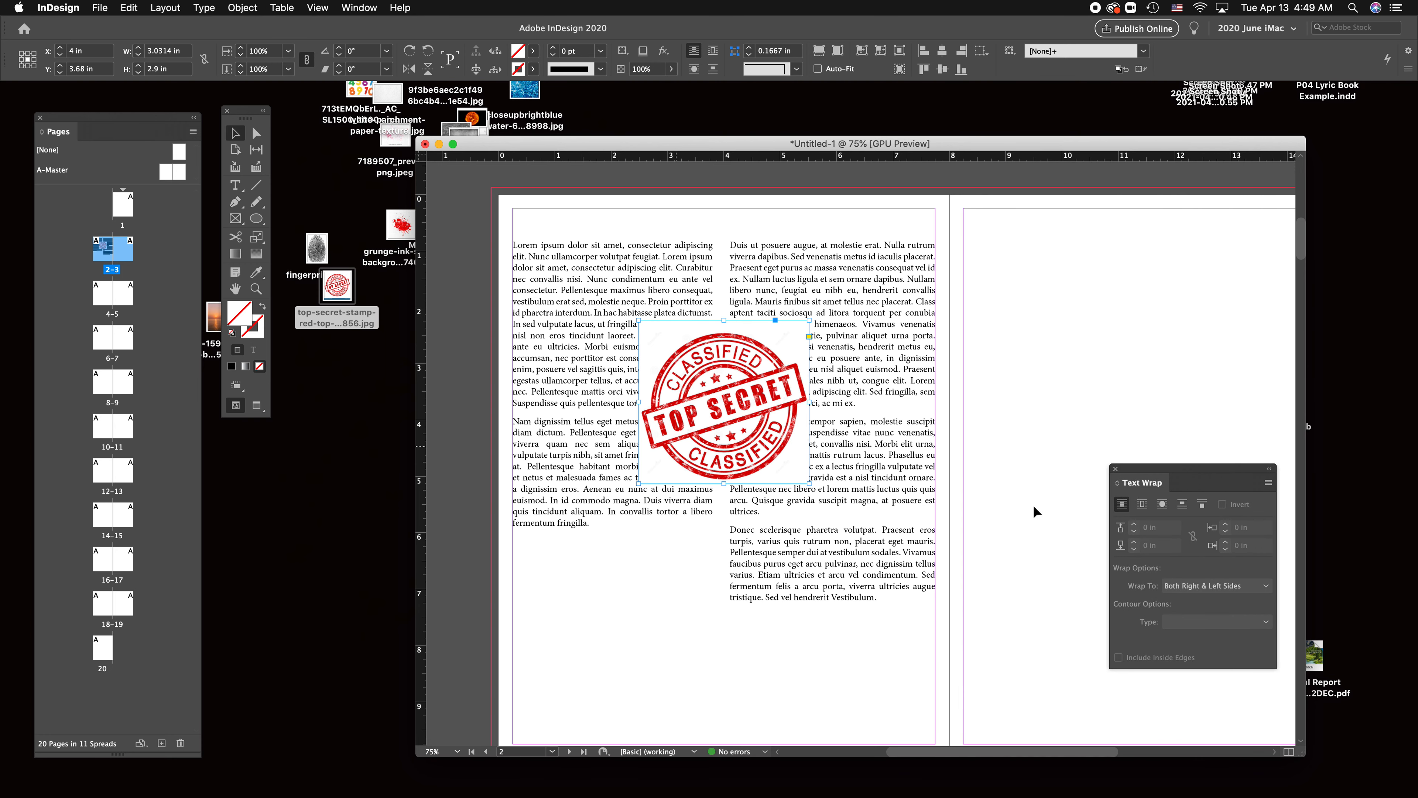
left_click_drag(1226, 468, 1206, 162)
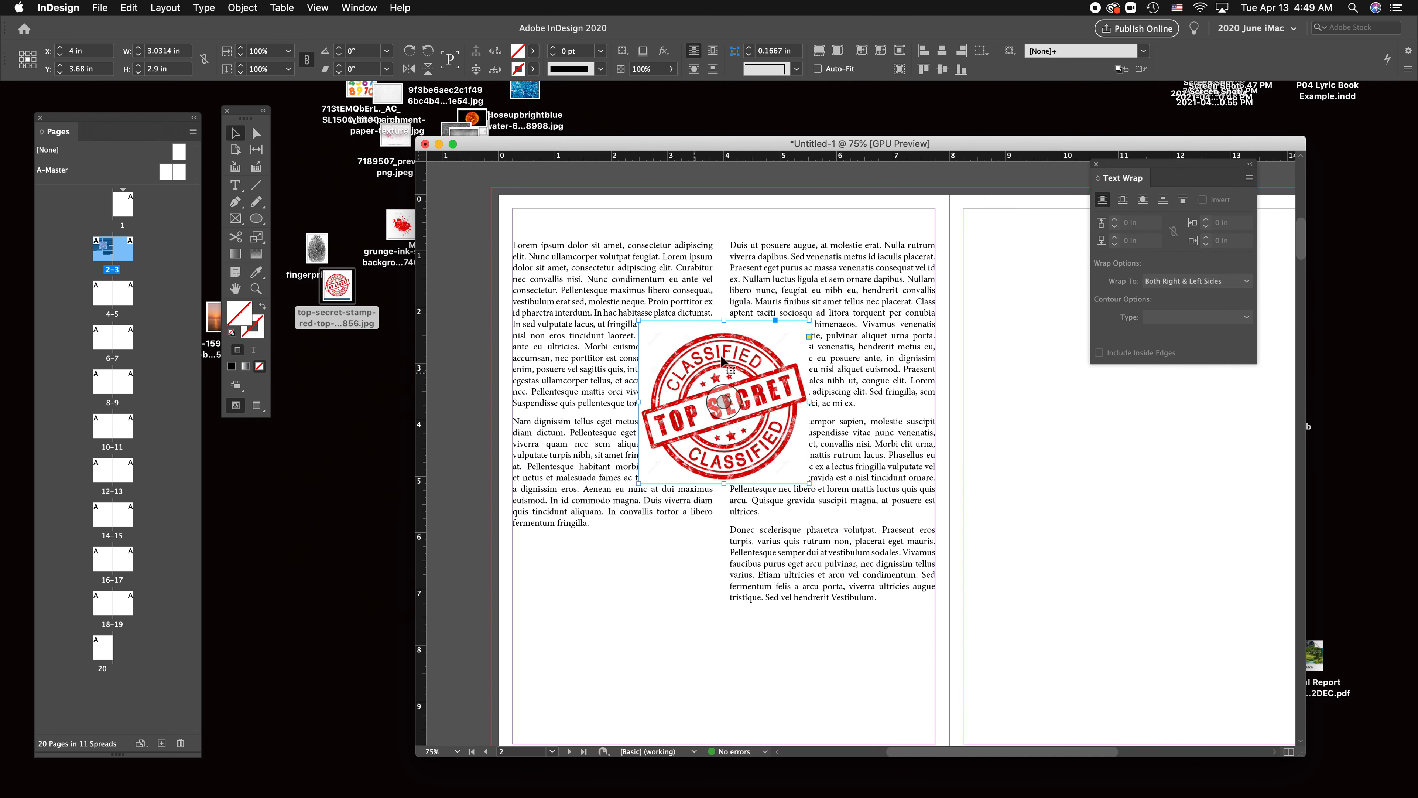
Apply text wrap to the stamp image's content, switching between wrapping around the bounding box and around the object shape.
double_click(748, 349)
left_click(1123, 200)
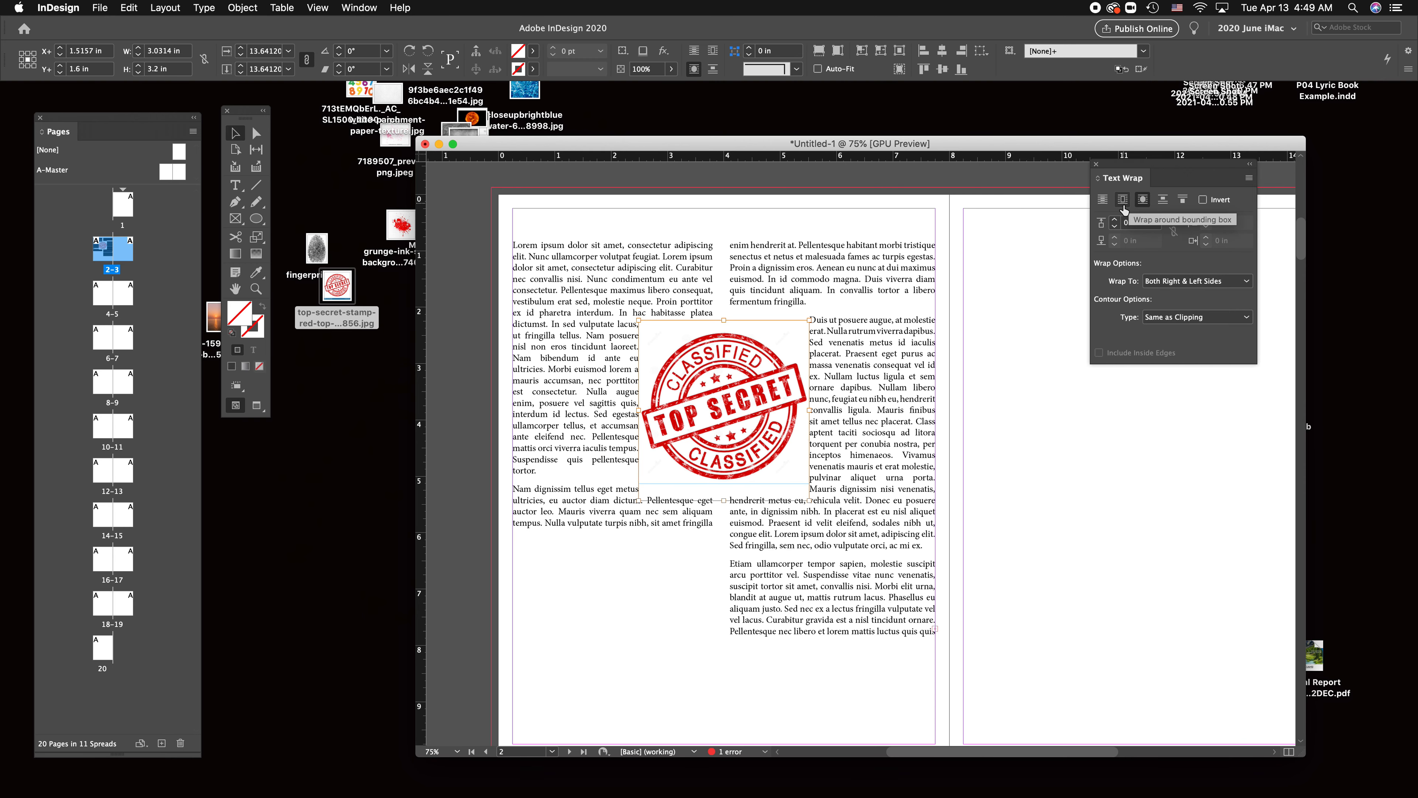
left_click(1143, 199)
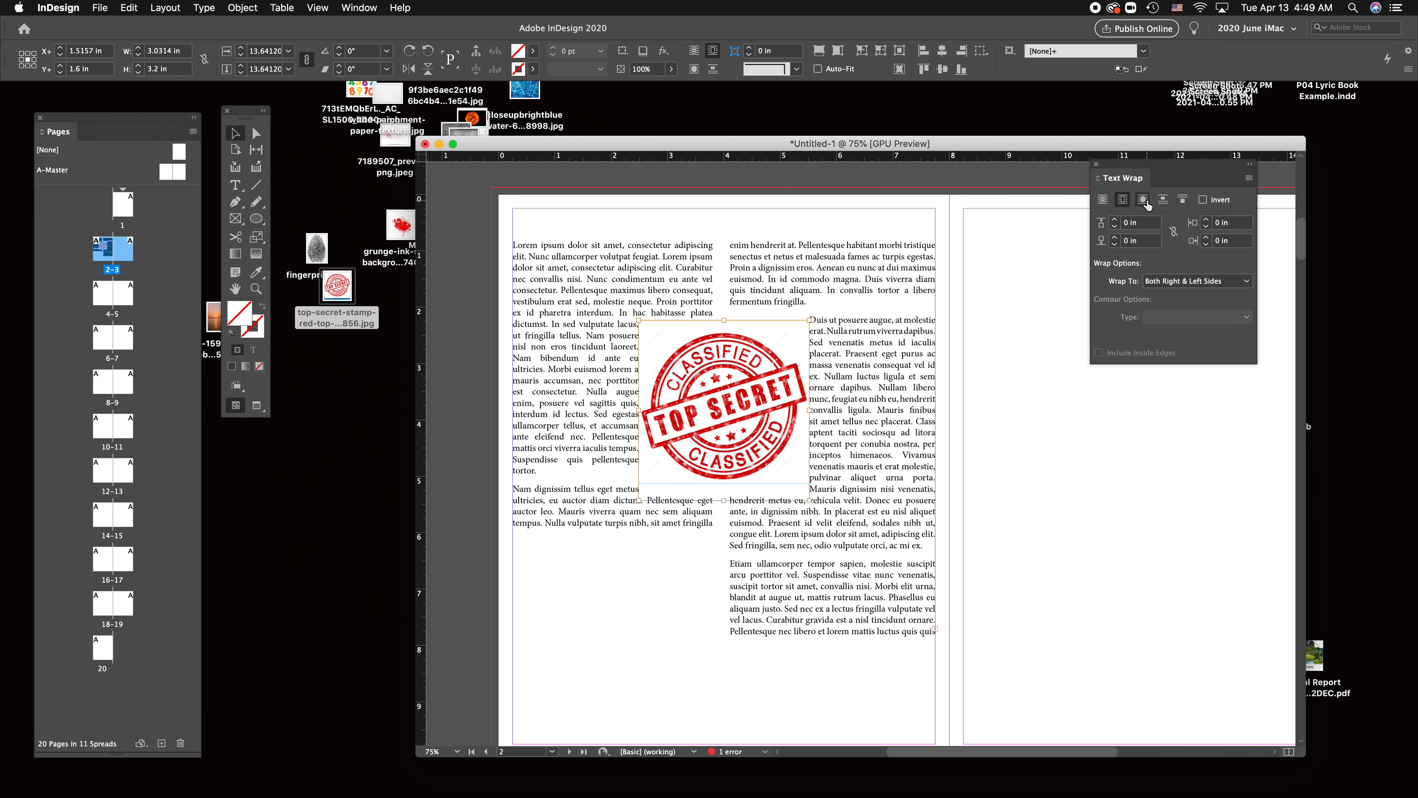
Set the stamp image's text wrap offset to 0.25 in around the object shape.
left_click(1114, 219)
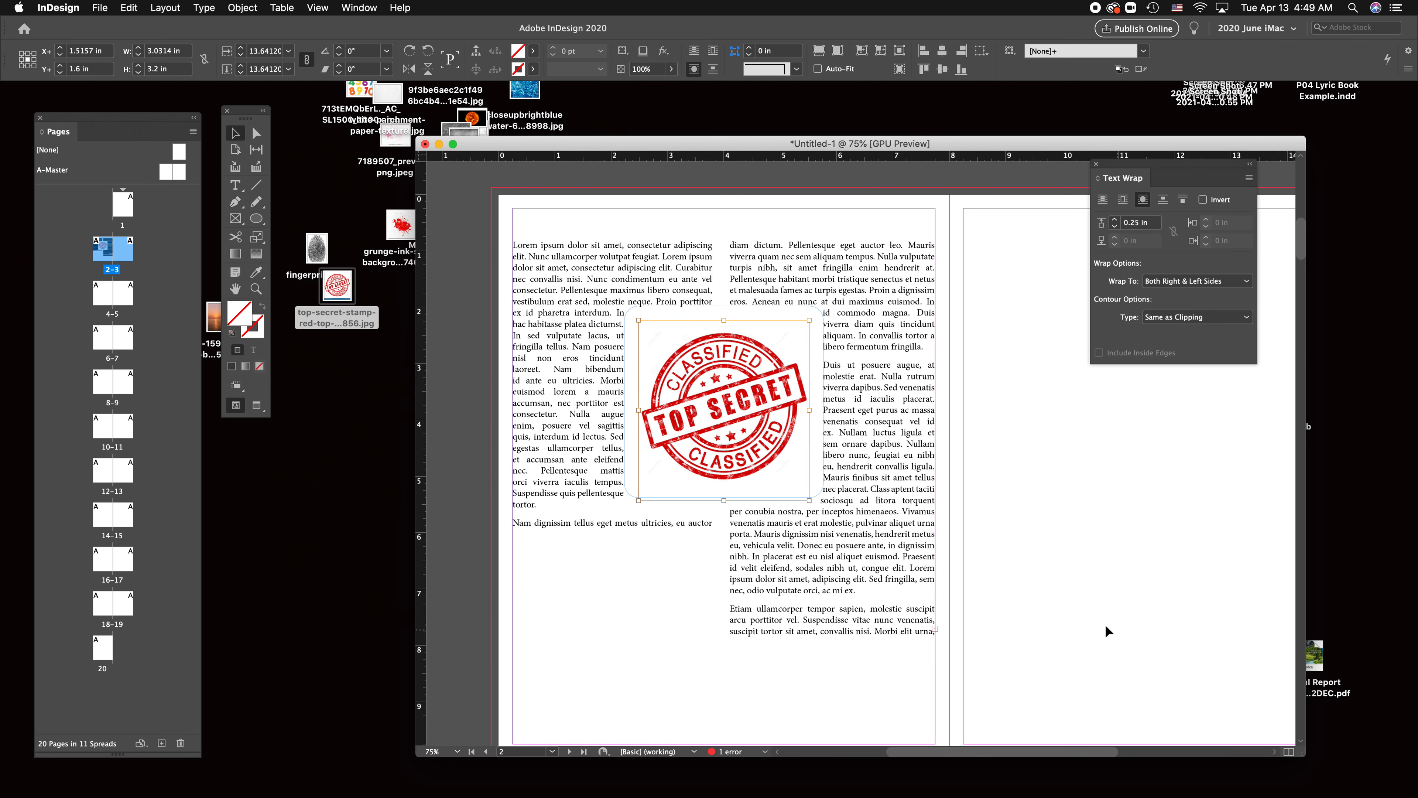
left_click(743, 358)
left_click(703, 353)
left_click(1150, 574)
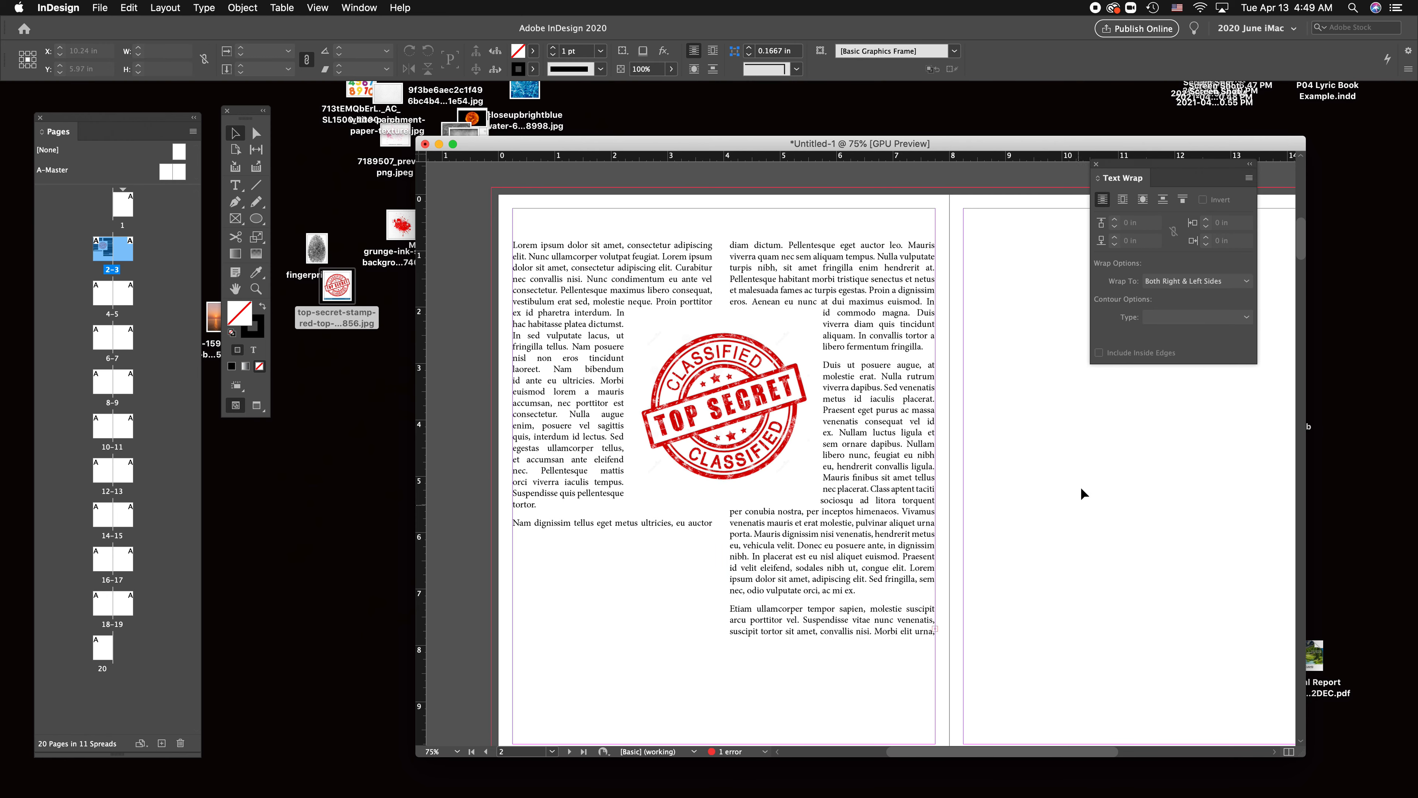
Duplicate the threaded two-column text frames onto the facing page, aligned to its margins at X 12 in, Y 4.37 in.
scroll(1081, 496, "right", 5)
left_click_drag(470, 279, 934, 307)
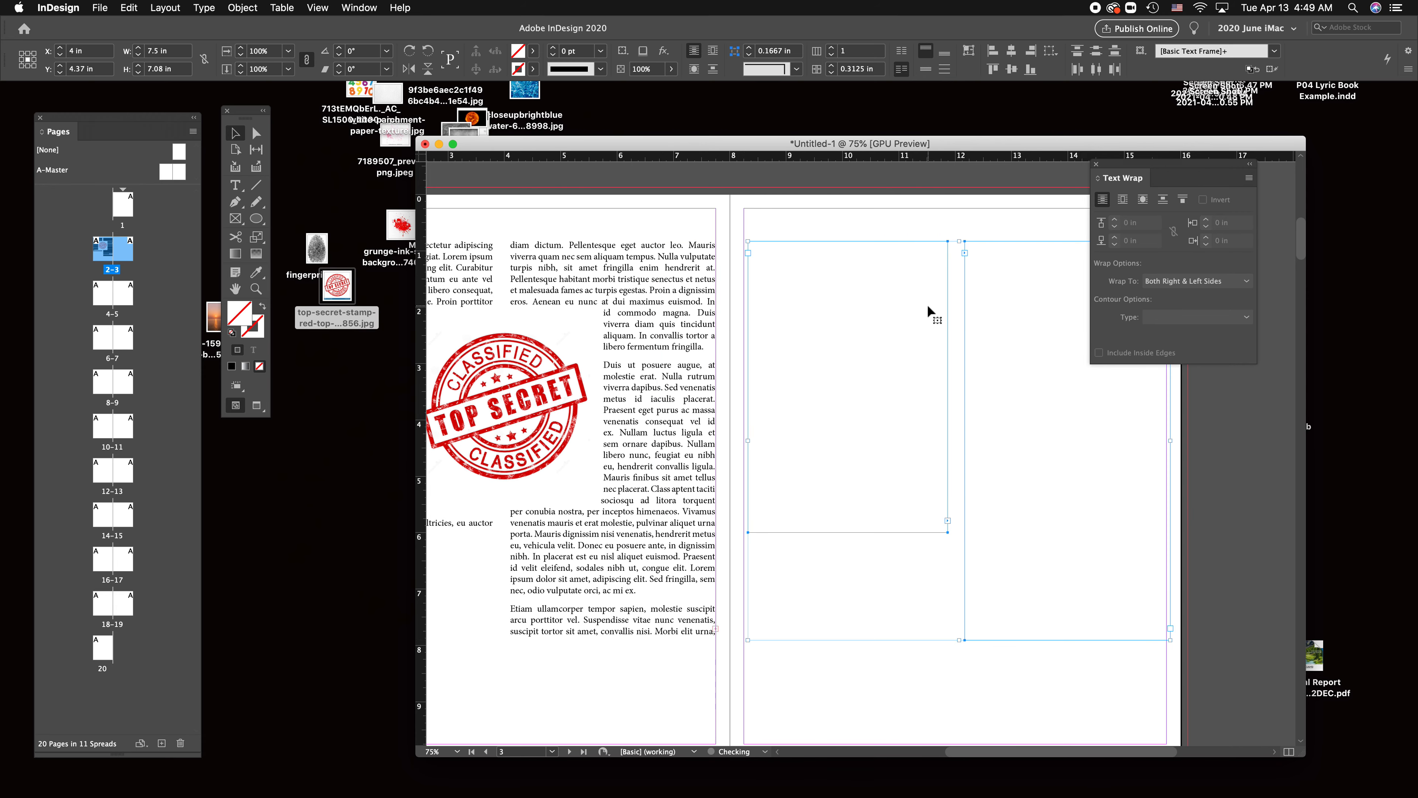
left_click_drag(813, 148, 645, 130)
scroll(928, 481, "right", 2)
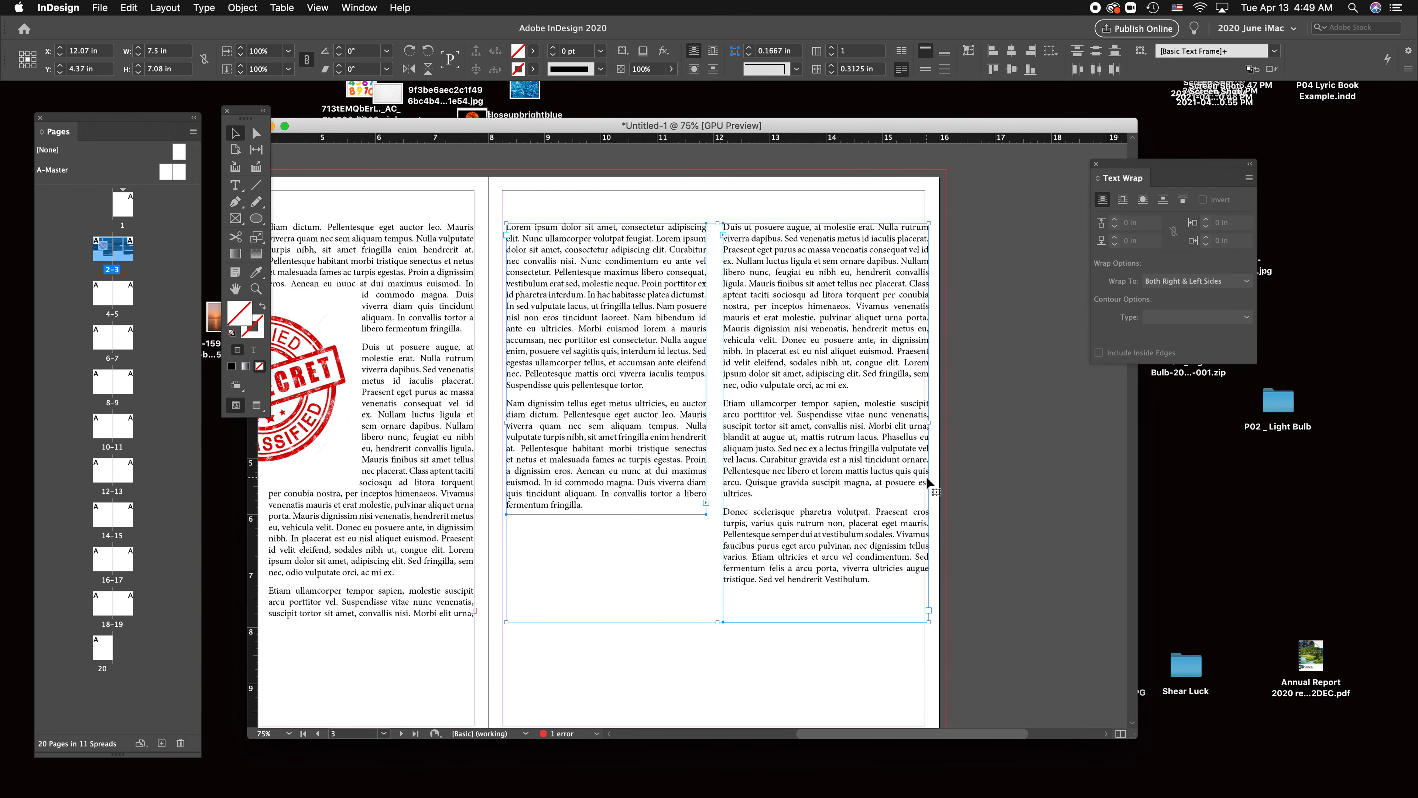
left_click_drag(661, 297, 657, 302)
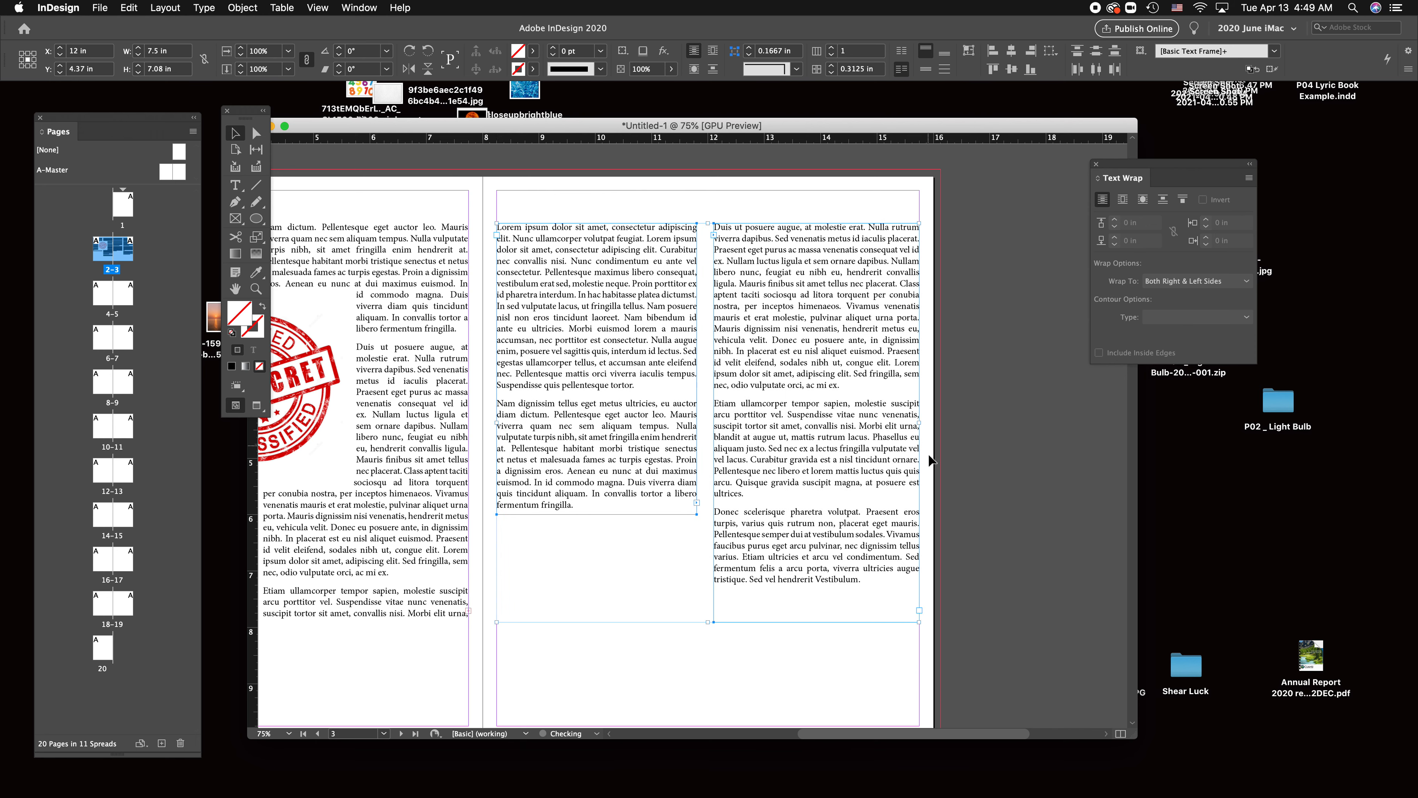
left_click(987, 453)
Copy "Pellentesque eget auctor leo. Mauris viverra quam nec sem aliquam tempus" from the duplicated text into a new frame below the columns.
double_click(604, 399)
left_click_drag(554, 414, 666, 425)
key("super+c")
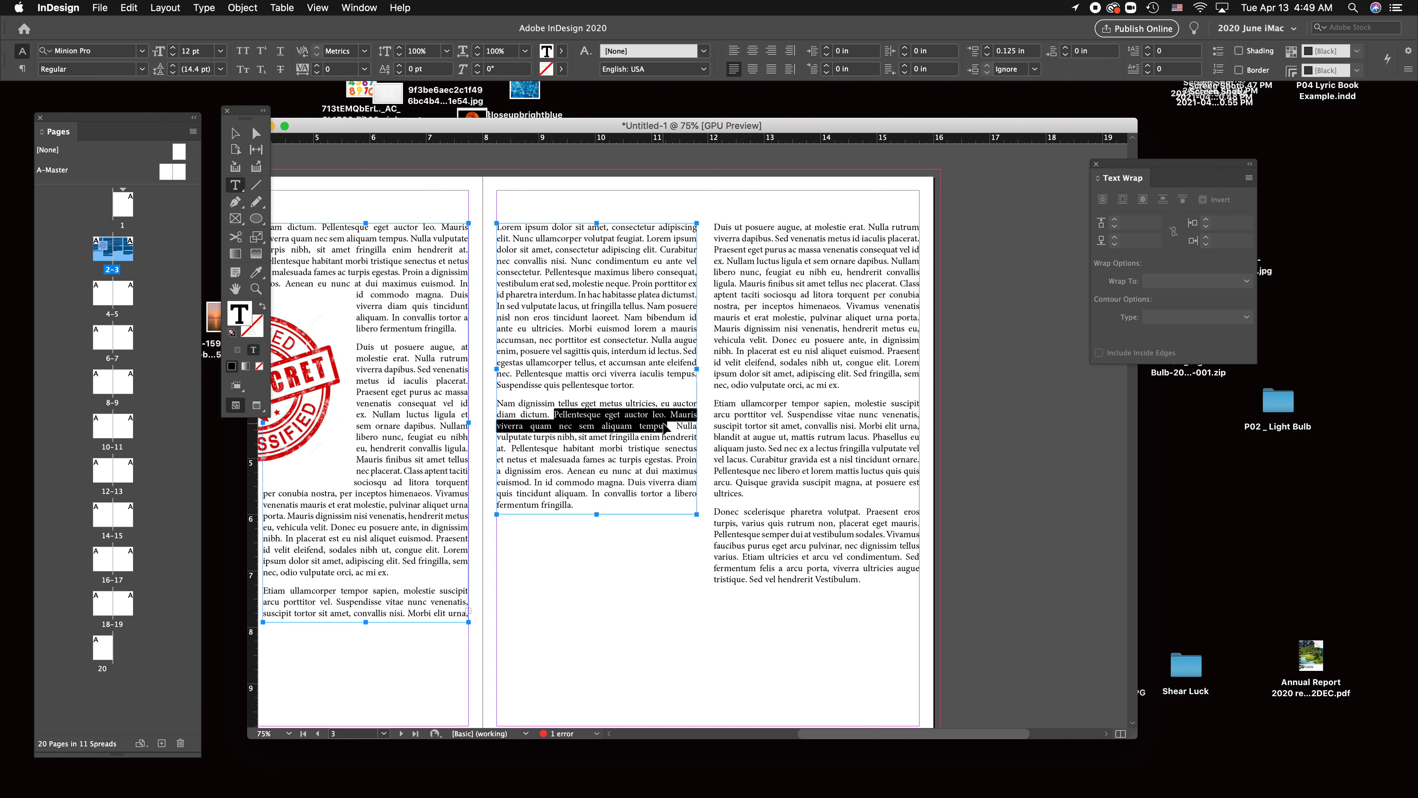
left_click(577, 619)
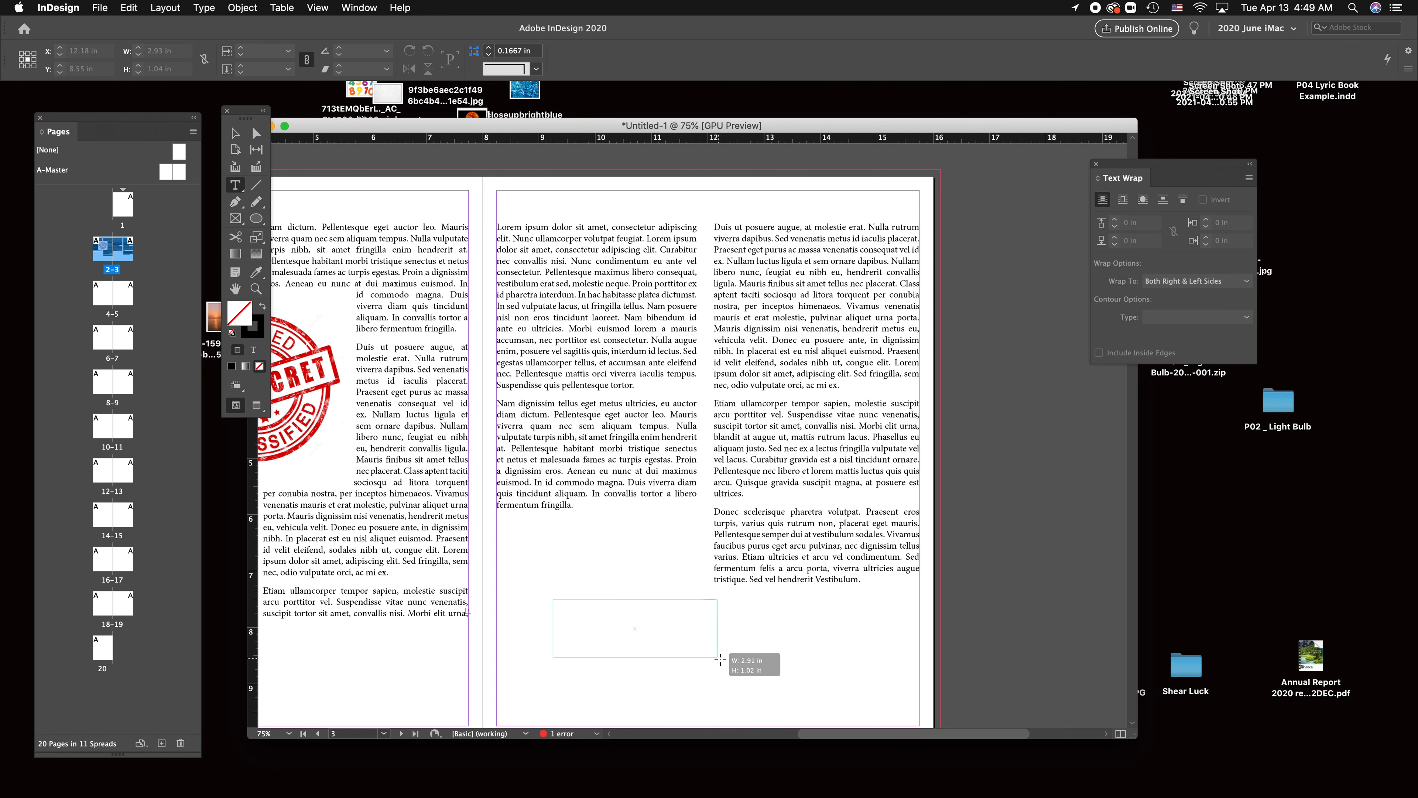
key("super+v")
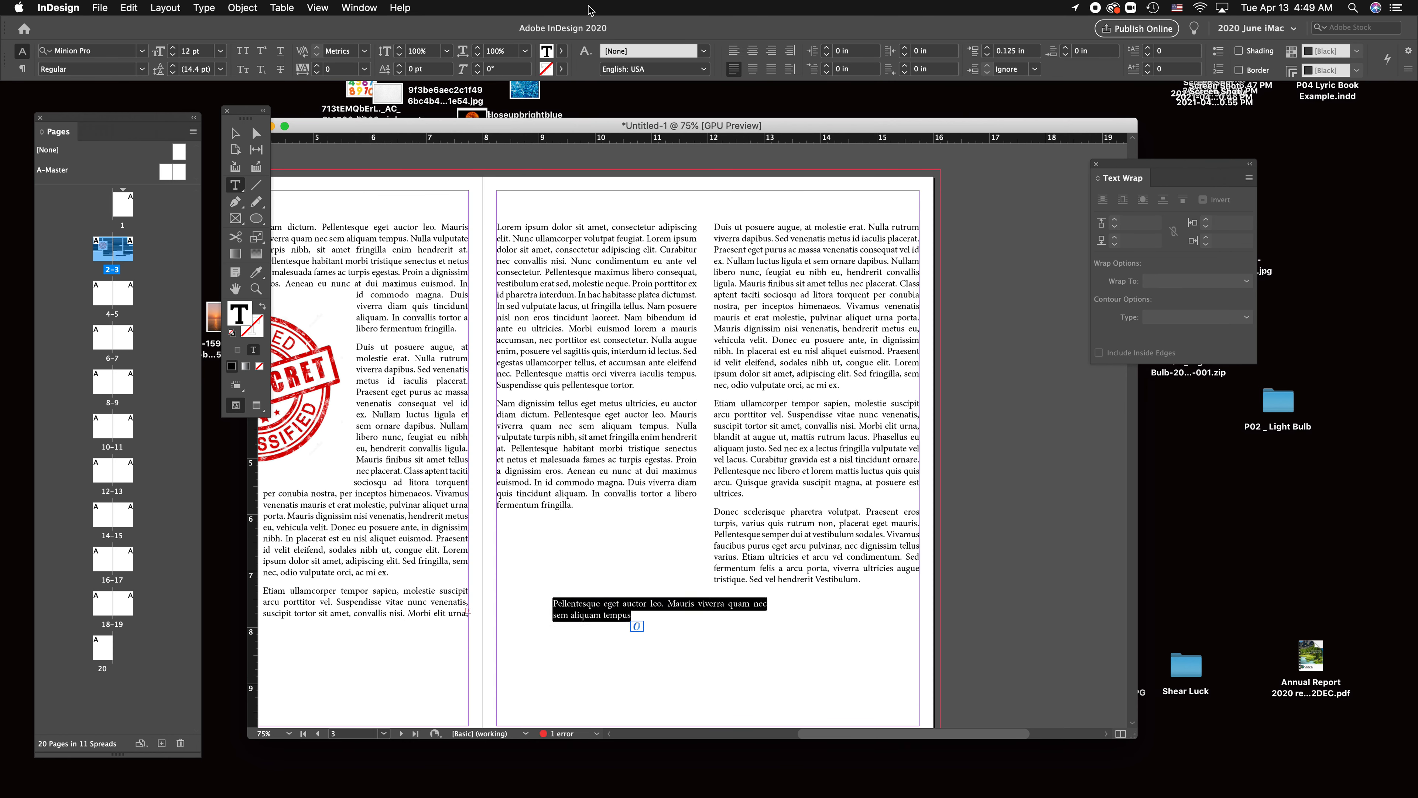
Centre the pull quote's text and resize its frame to about 2.11 in wide and 0.92 in high.
left_click(753, 50)
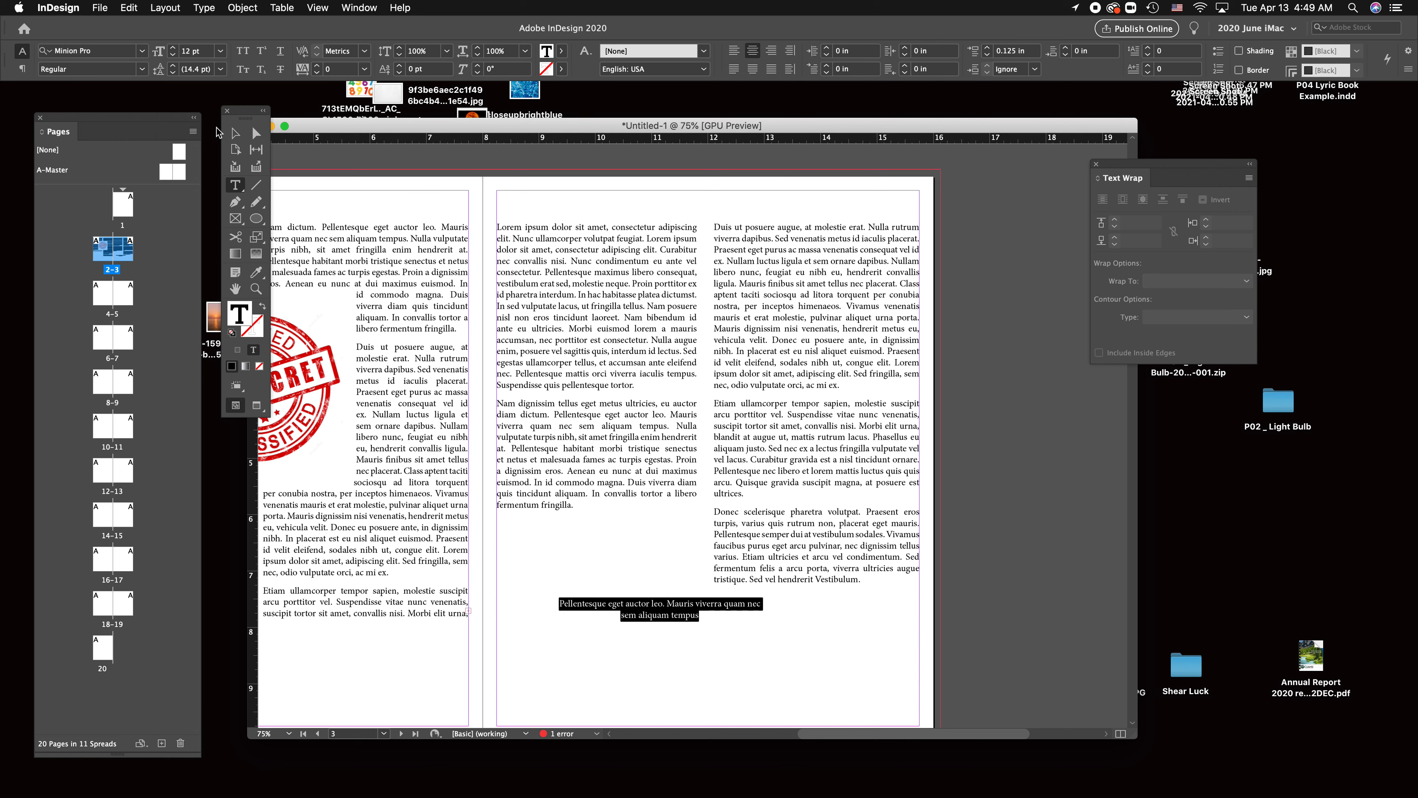
left_click(234, 137)
left_click_drag(767, 640, 672, 641)
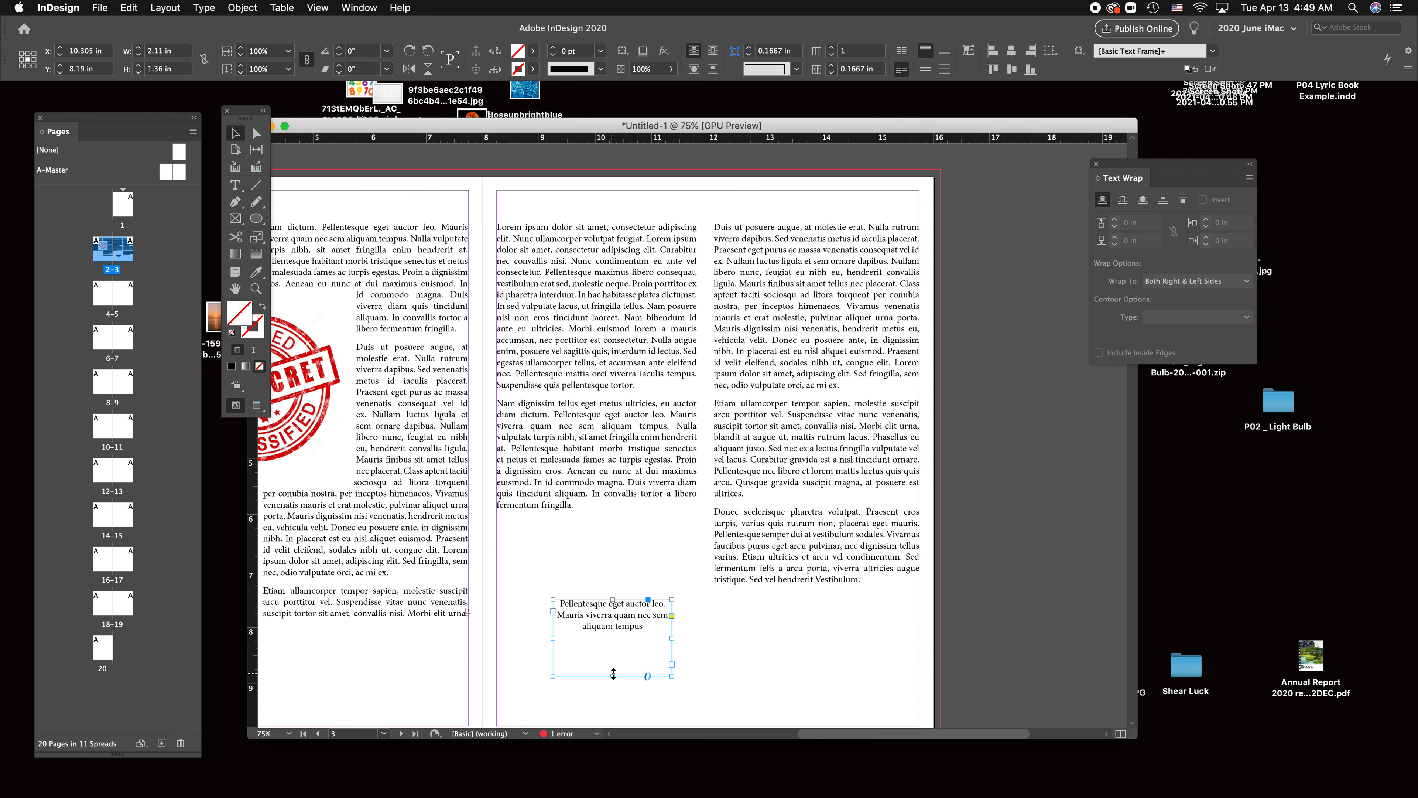
left_click_drag(610, 677, 612, 651)
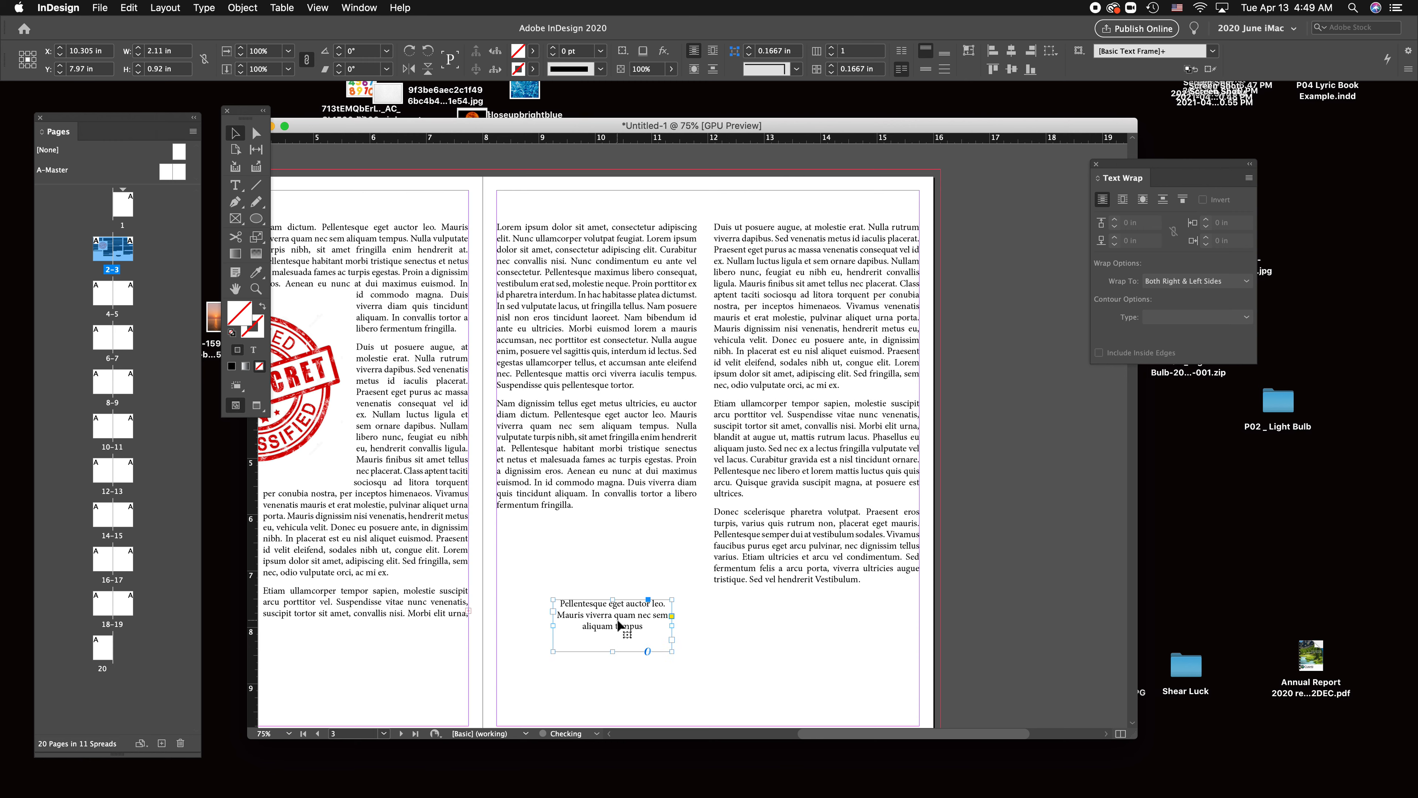
Scale the pull quote up to about 3.46 by 1.51 in and move it over the gap between the facing page's columns.
left_click(257, 236)
left_click_drag(770, 586, 845, 491)
left_click(235, 135)
left_click_drag(631, 637, 720, 401)
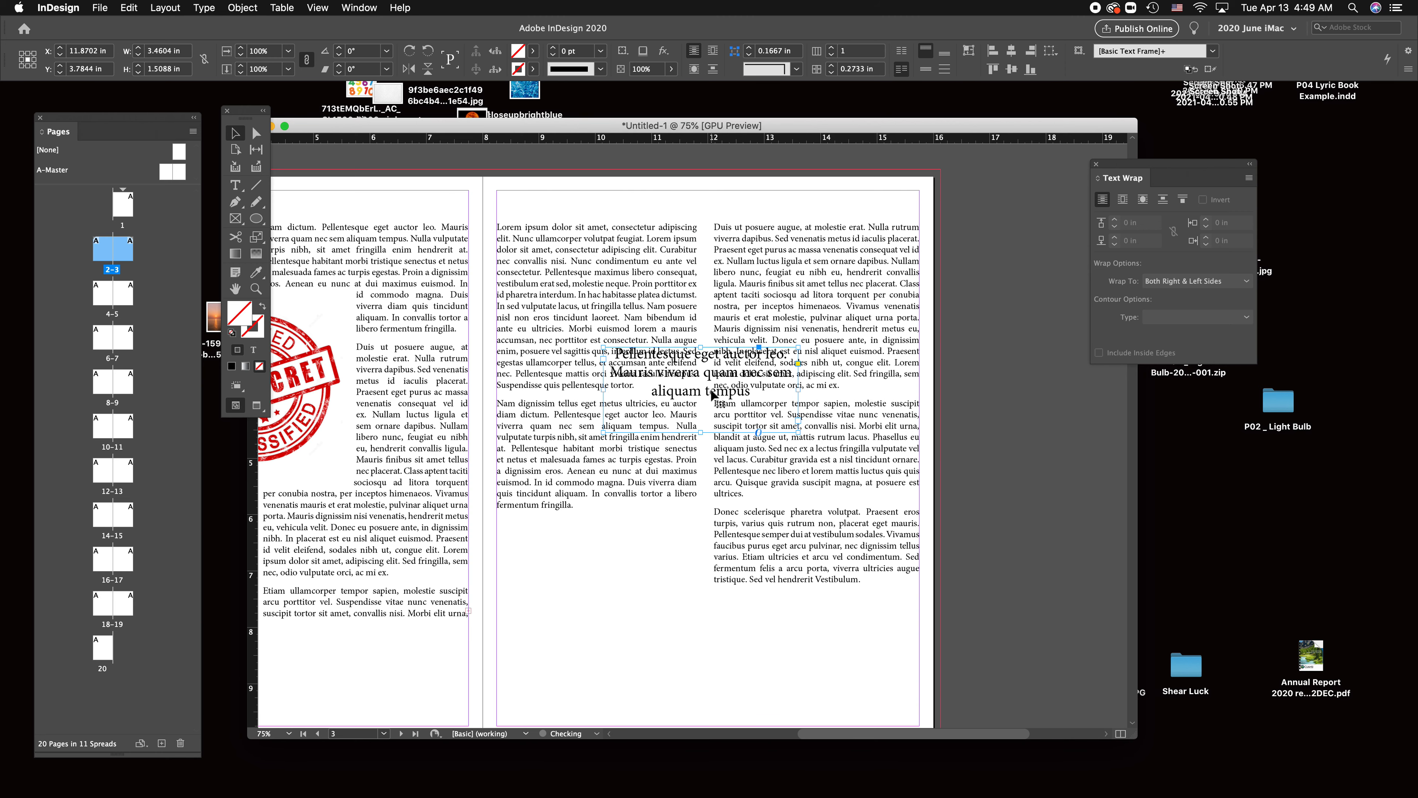
Wrap text around the pull quote's object shape with linked 0.125 in offsets, and shorten its frame to 1 in high.
left_click(1142, 199)
left_click_drag(701, 433, 700, 404)
left_click(1114, 219)
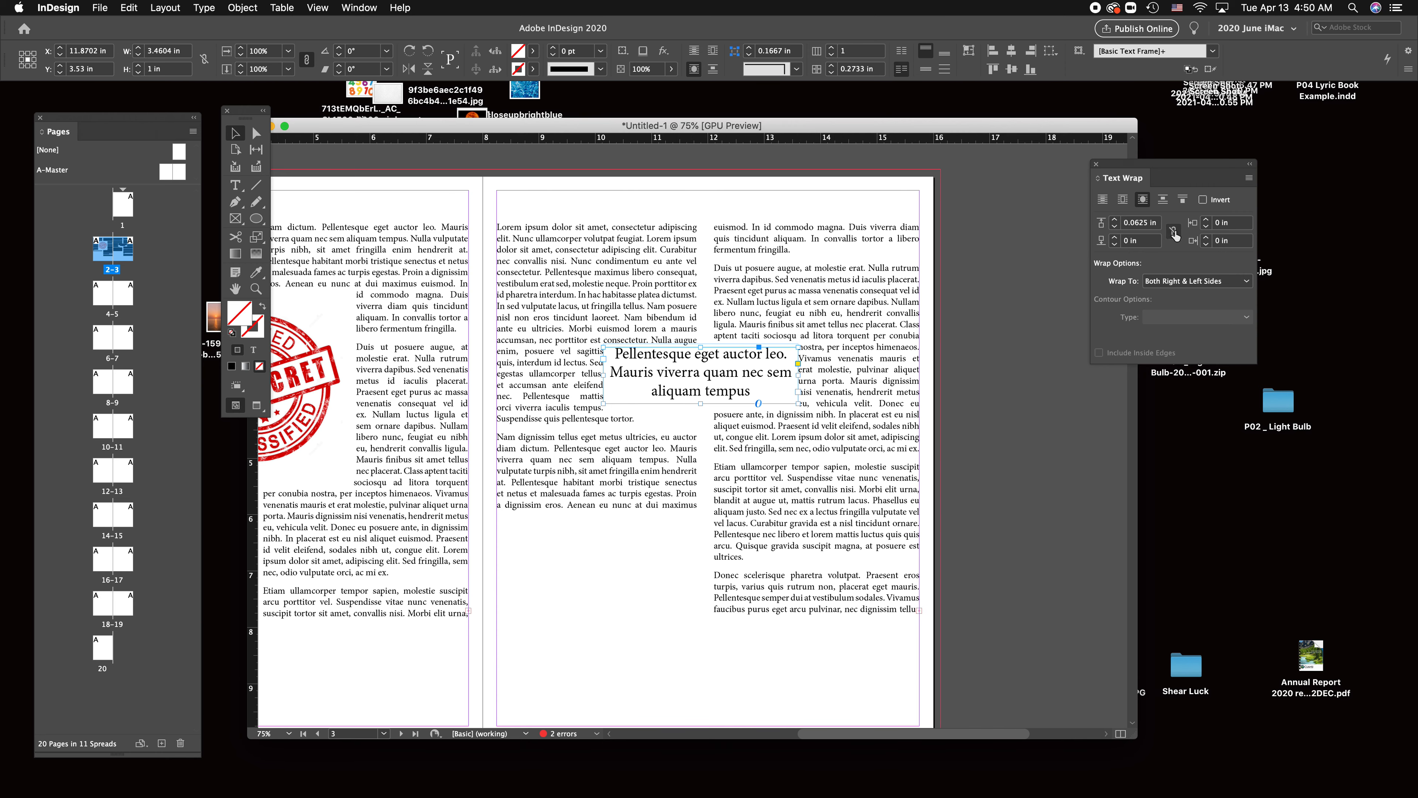
left_click(1174, 231)
left_click(1115, 219)
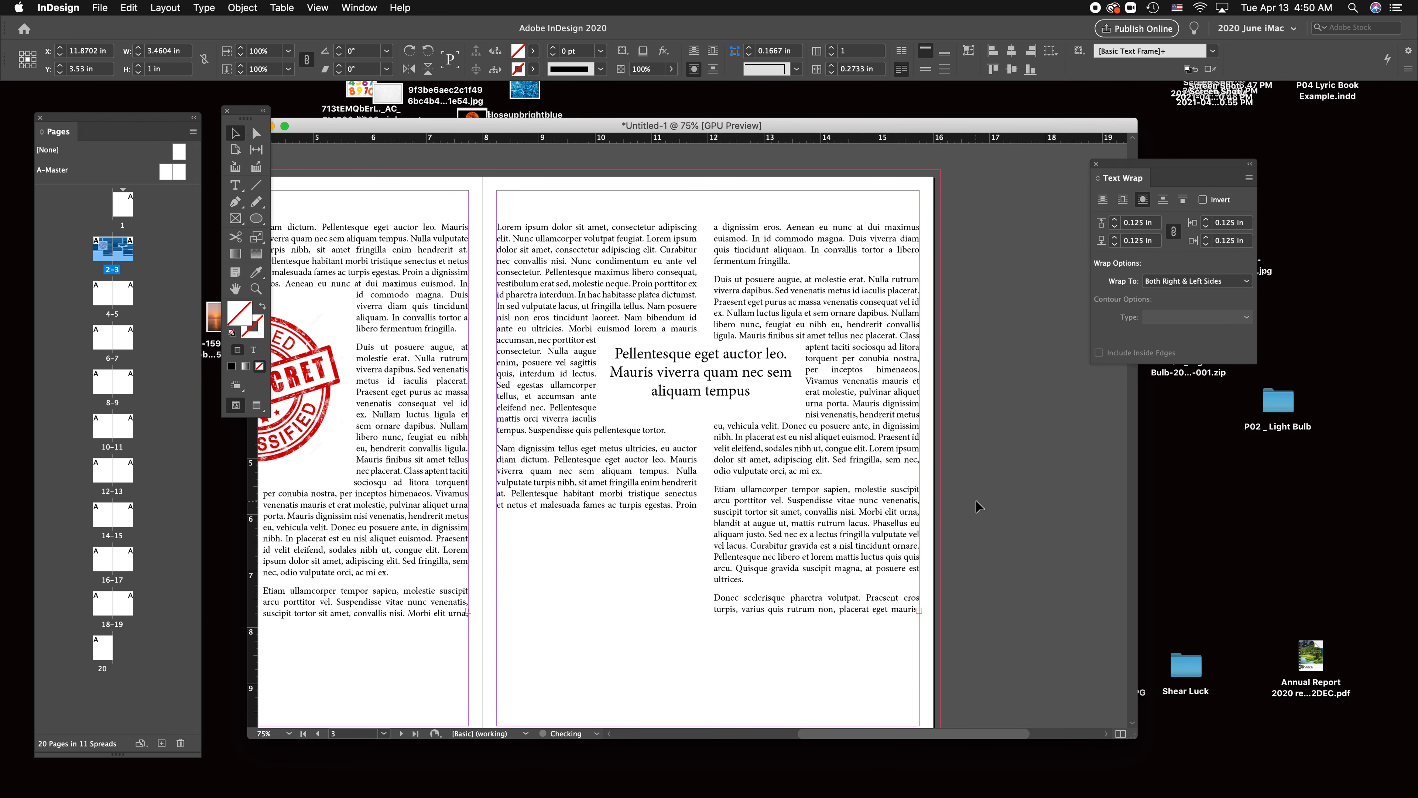
Move the pull quote down to about Y 3.97 in and the stamp image to X 4 in, Y 3.86 in.
left_click_drag(722, 388, 721, 413)
scroll(813, 357, "left", 2)
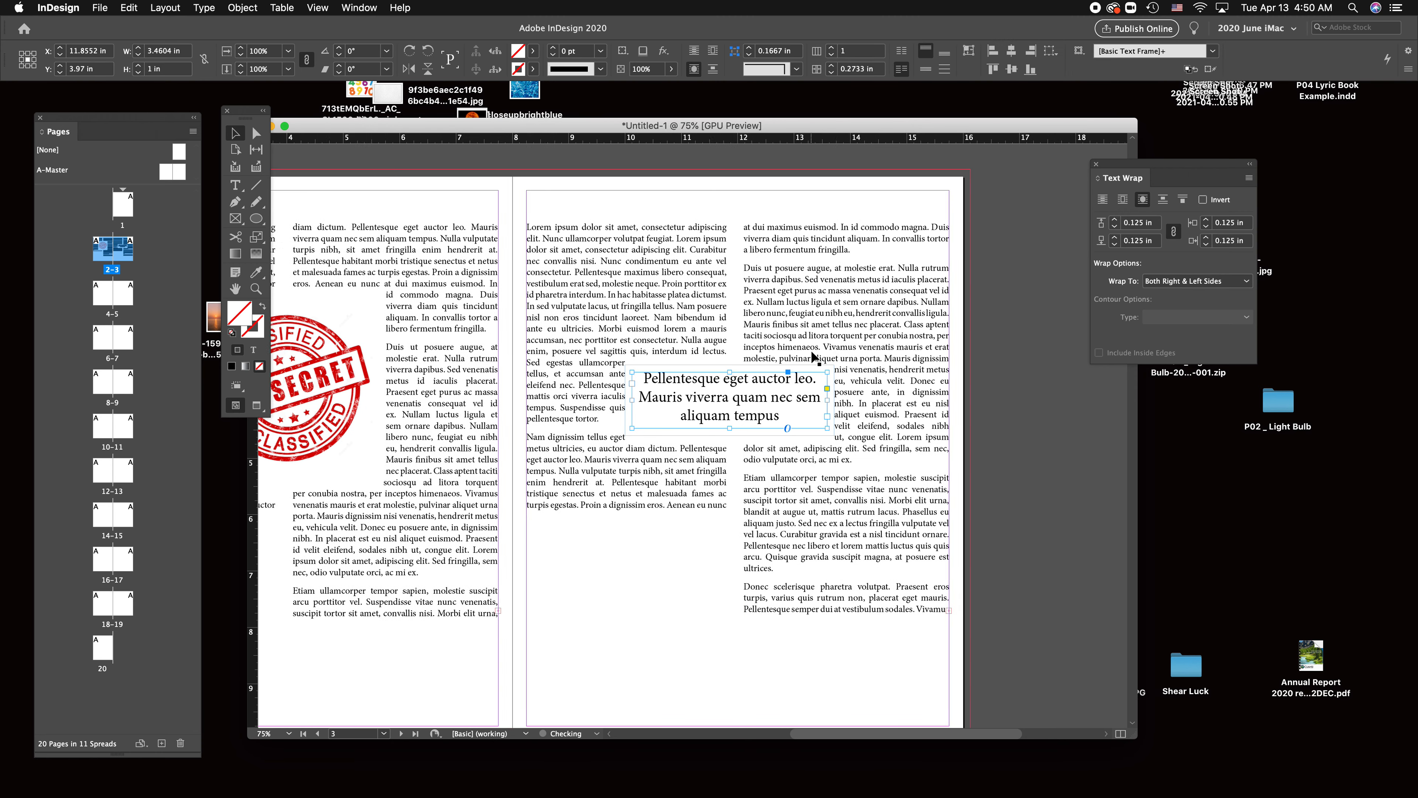
scroll(812, 353, "left", 5)
mouse_move(412, 350)
left_mouse_down()
mouse_move(429, 385)
mouse_move(407, 361)
left_mouse_up()
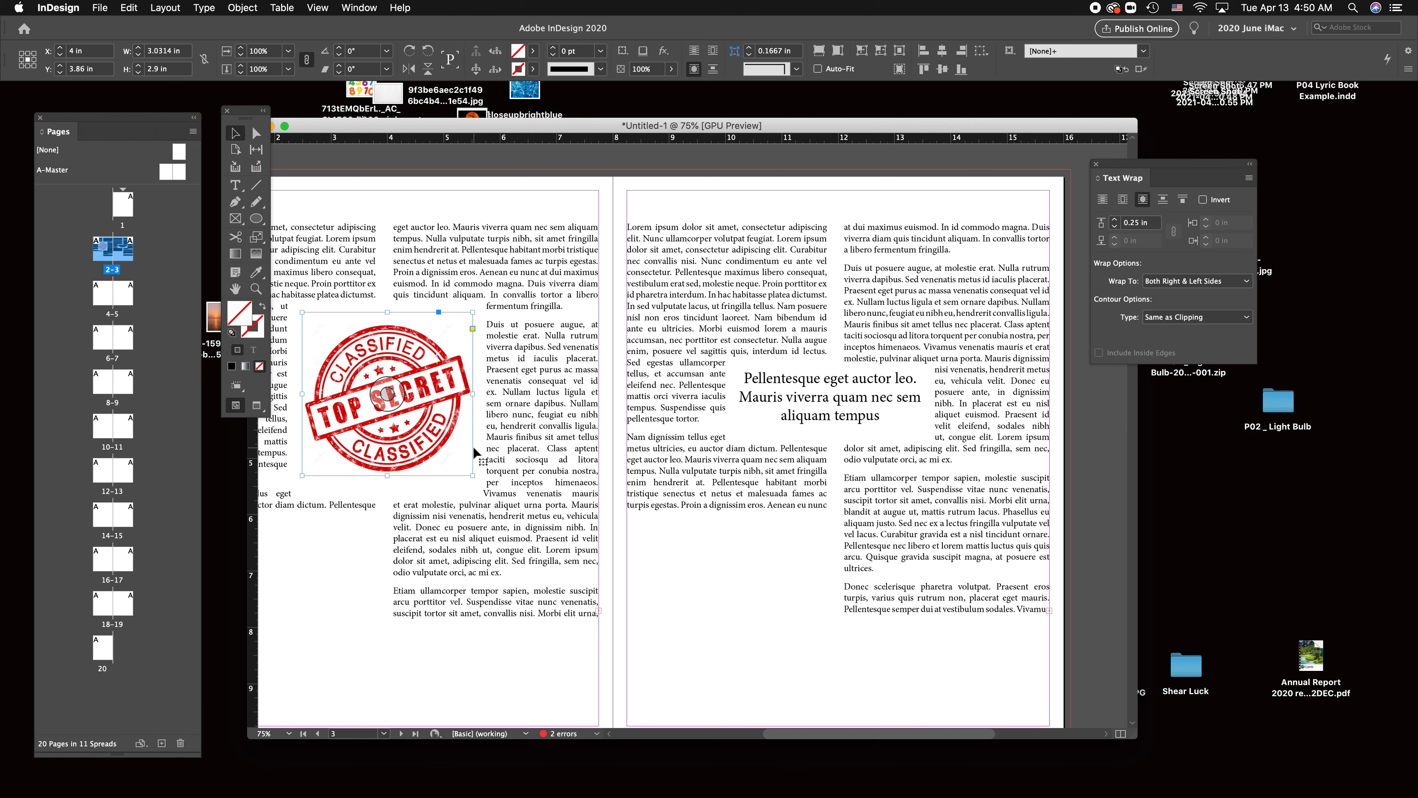
Set the stamp image's wrap contour type to Detect Edges so the text follows the stamp's outline.
left_click(1208, 318)
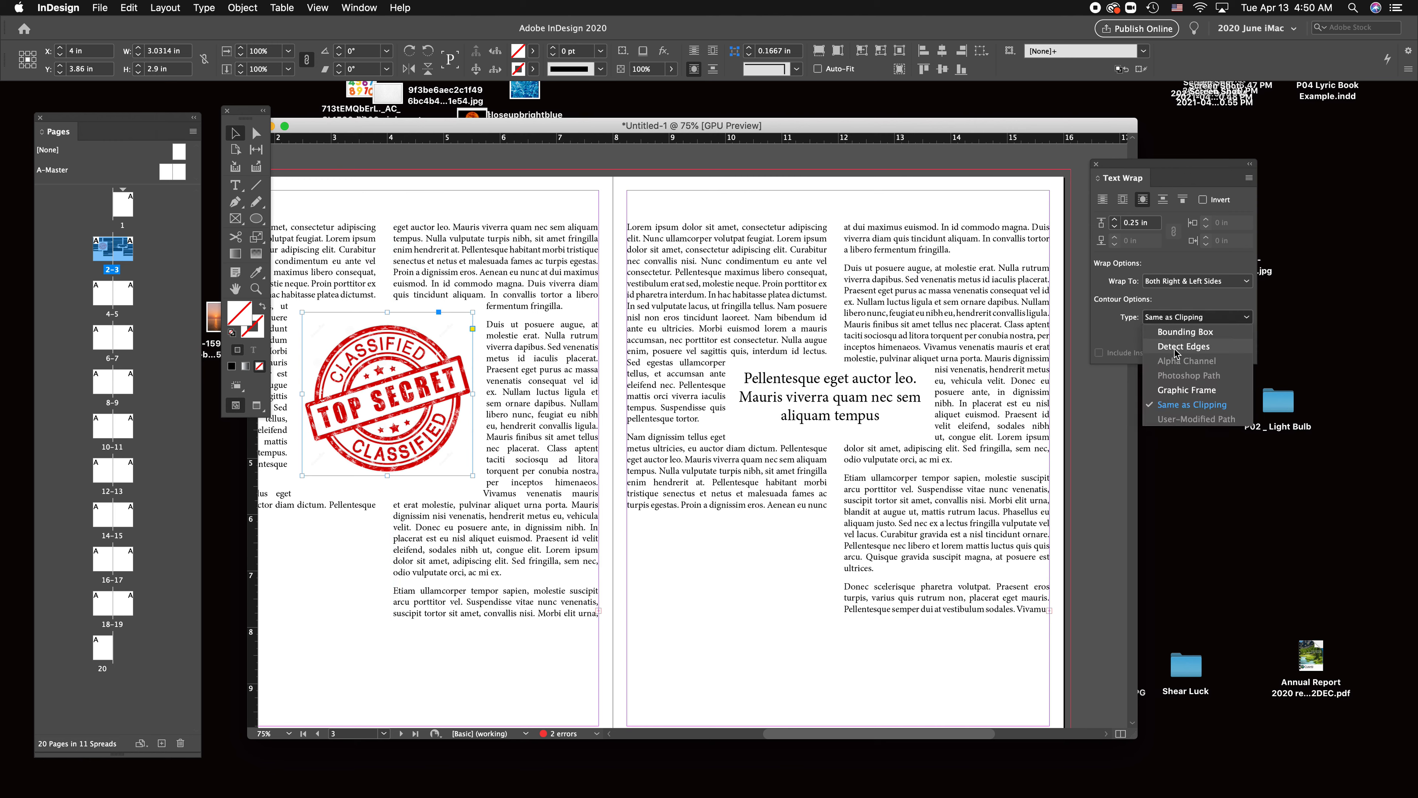
left_click(760, 681)
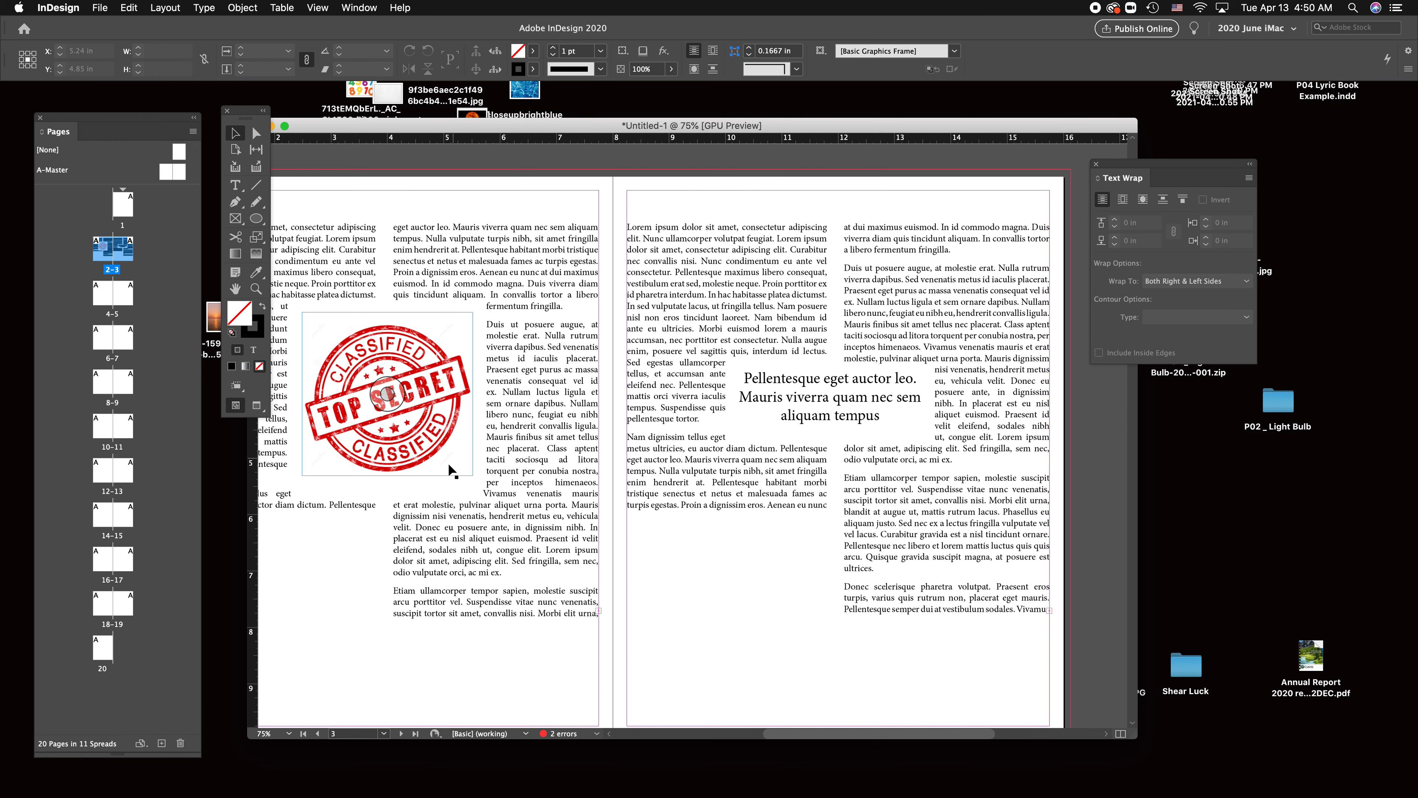
left_click(383, 355)
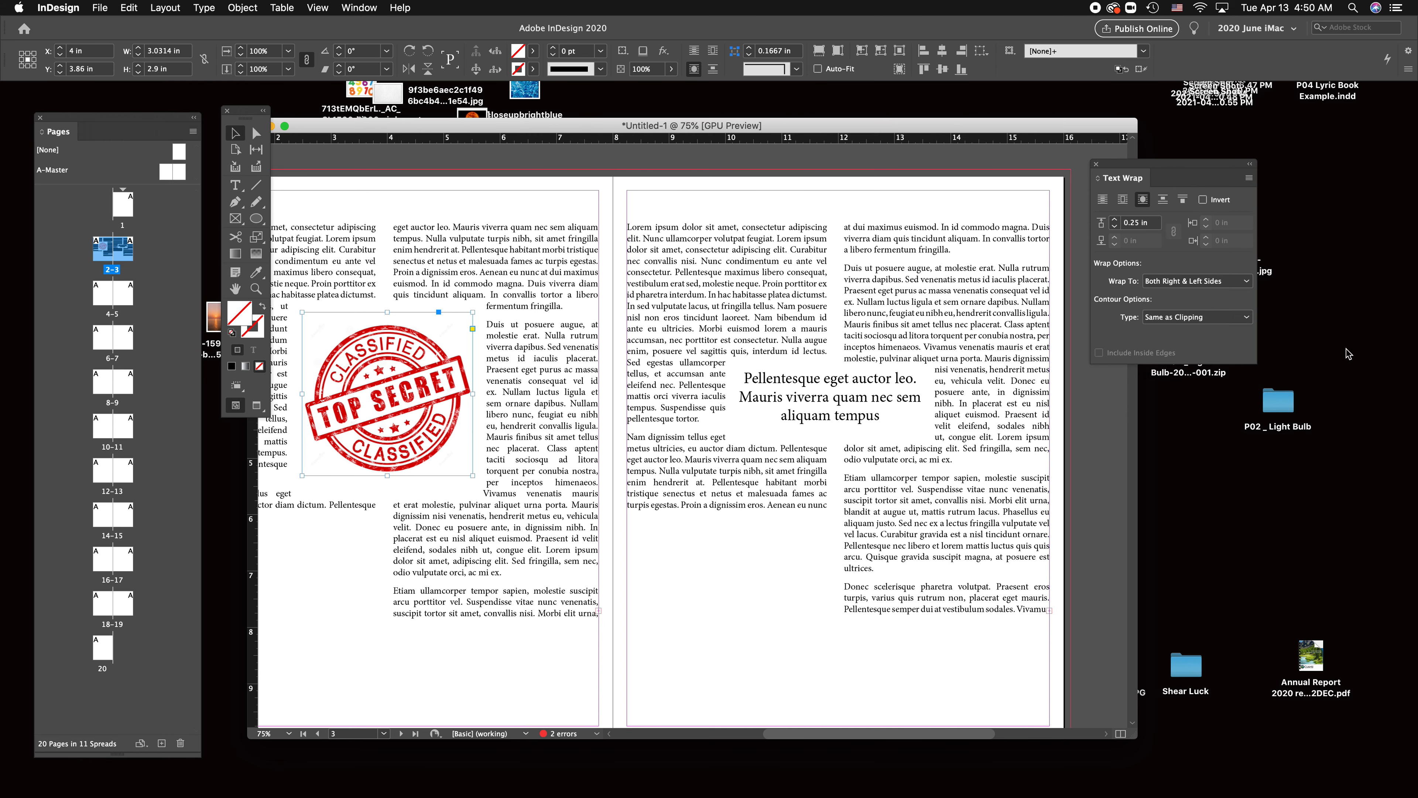
left_click(1179, 317)
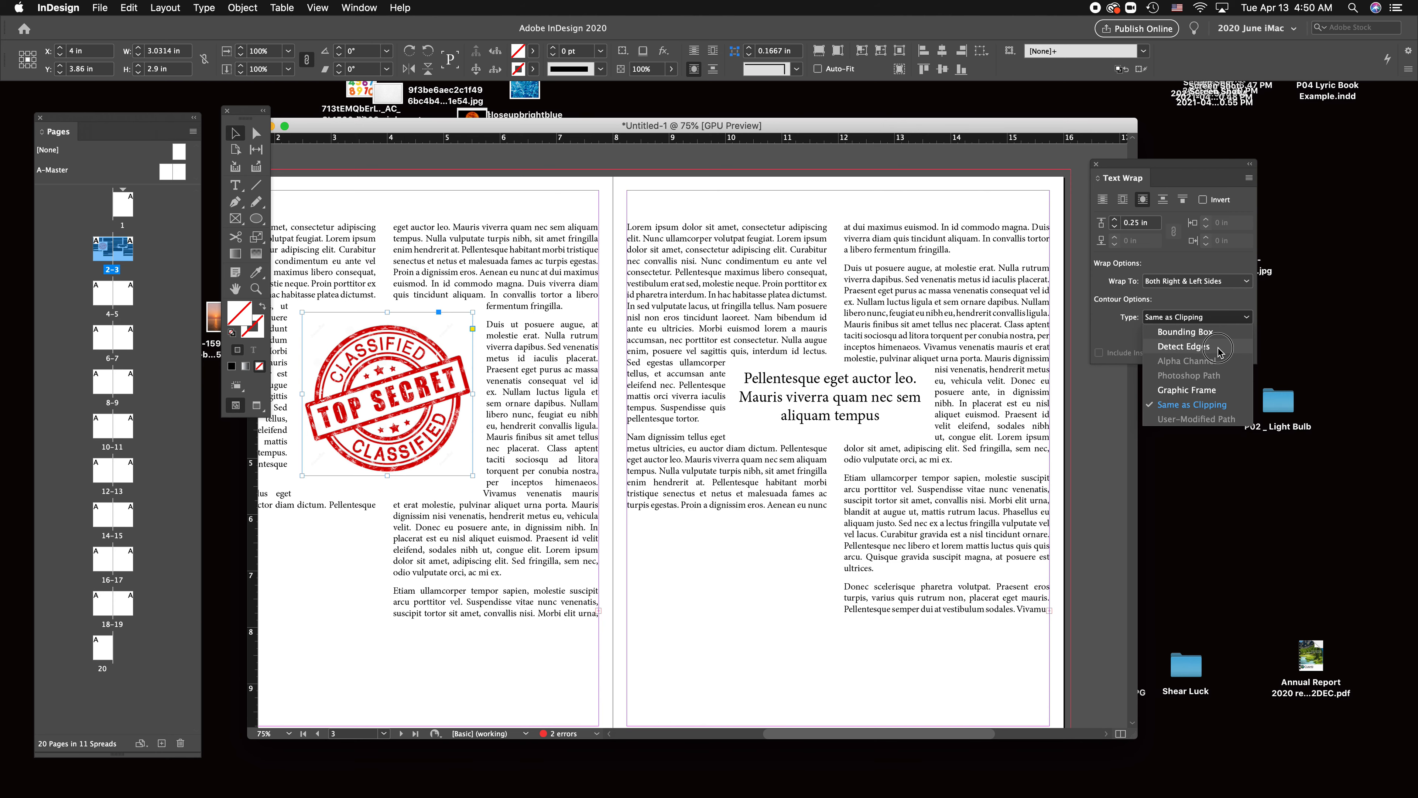
left_click(1183, 346)
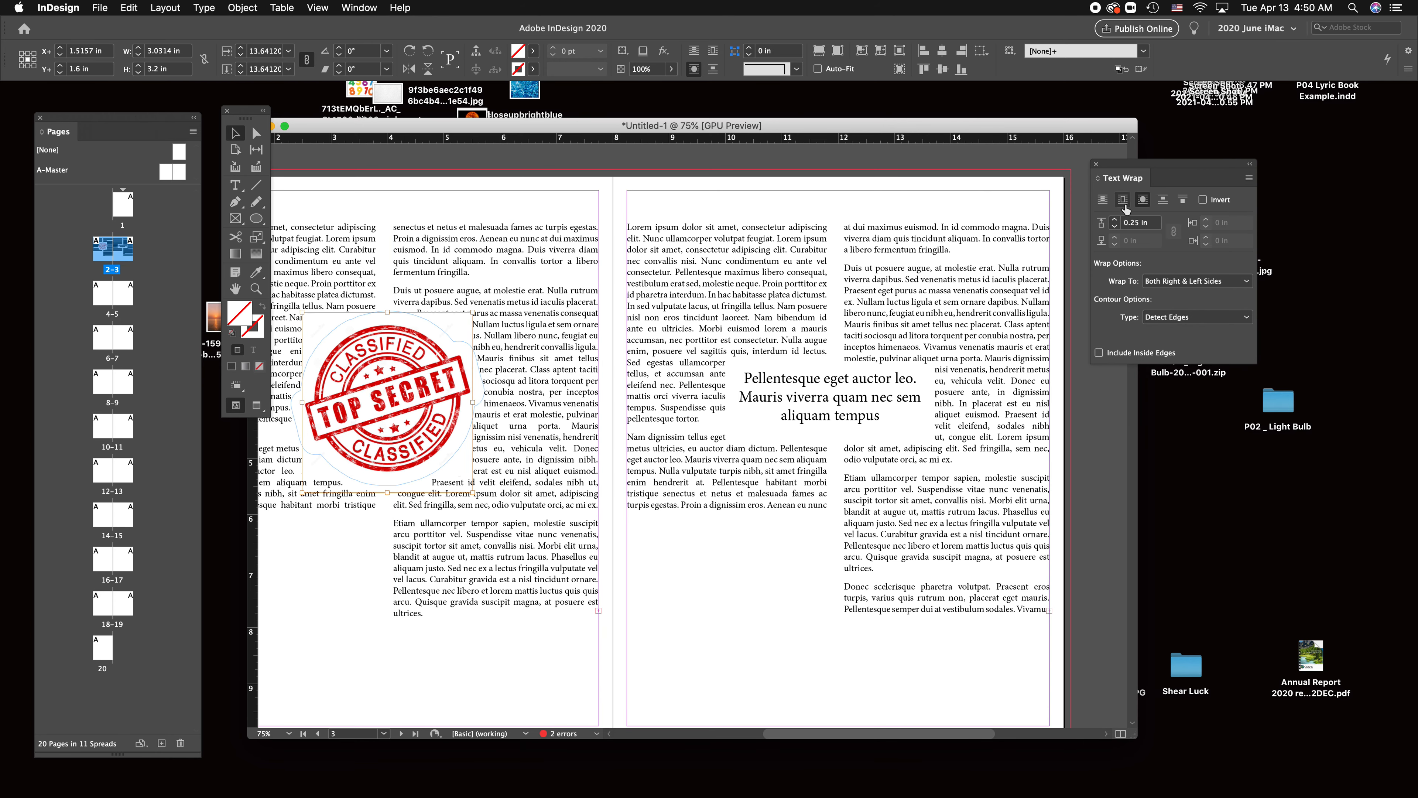
left_click(1111, 230)
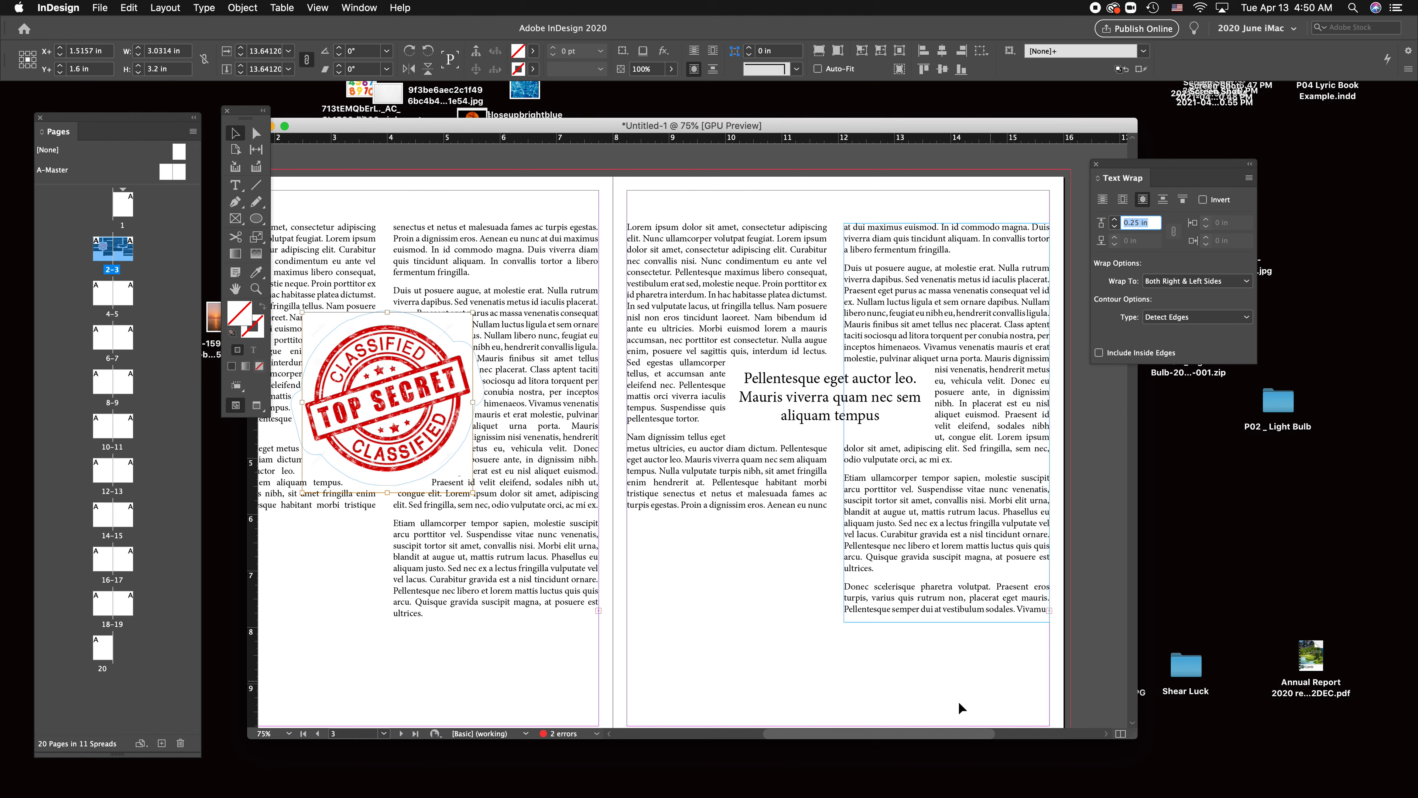
left_click(409, 693)
left_click(370, 458)
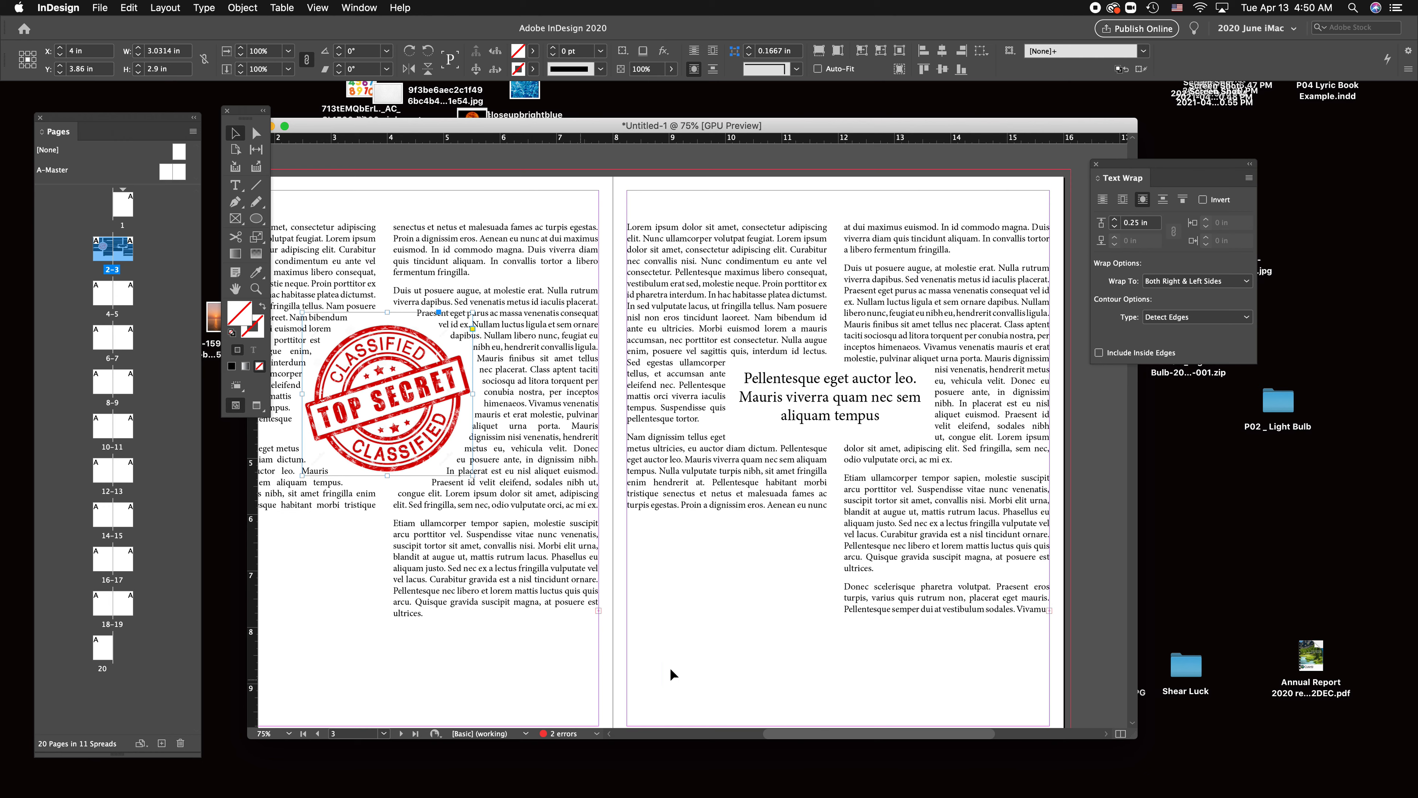
Move the pull quote to X 11.8 in, Y 2.915 in, and the stamp image onto the facing page at X 12.1 in, Y 1.78 in.
left_click_drag(878, 395, 823, 340)
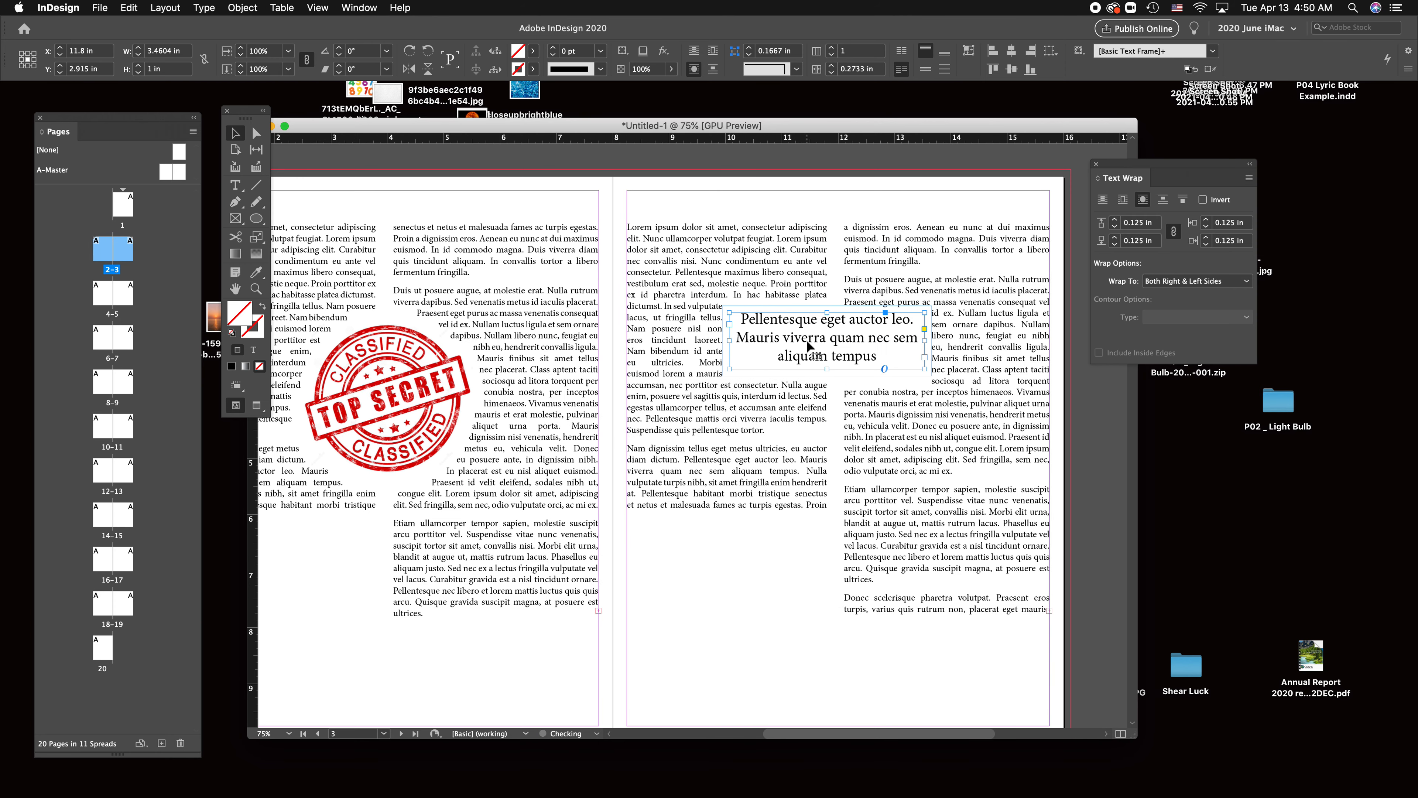
left_click(763, 585)
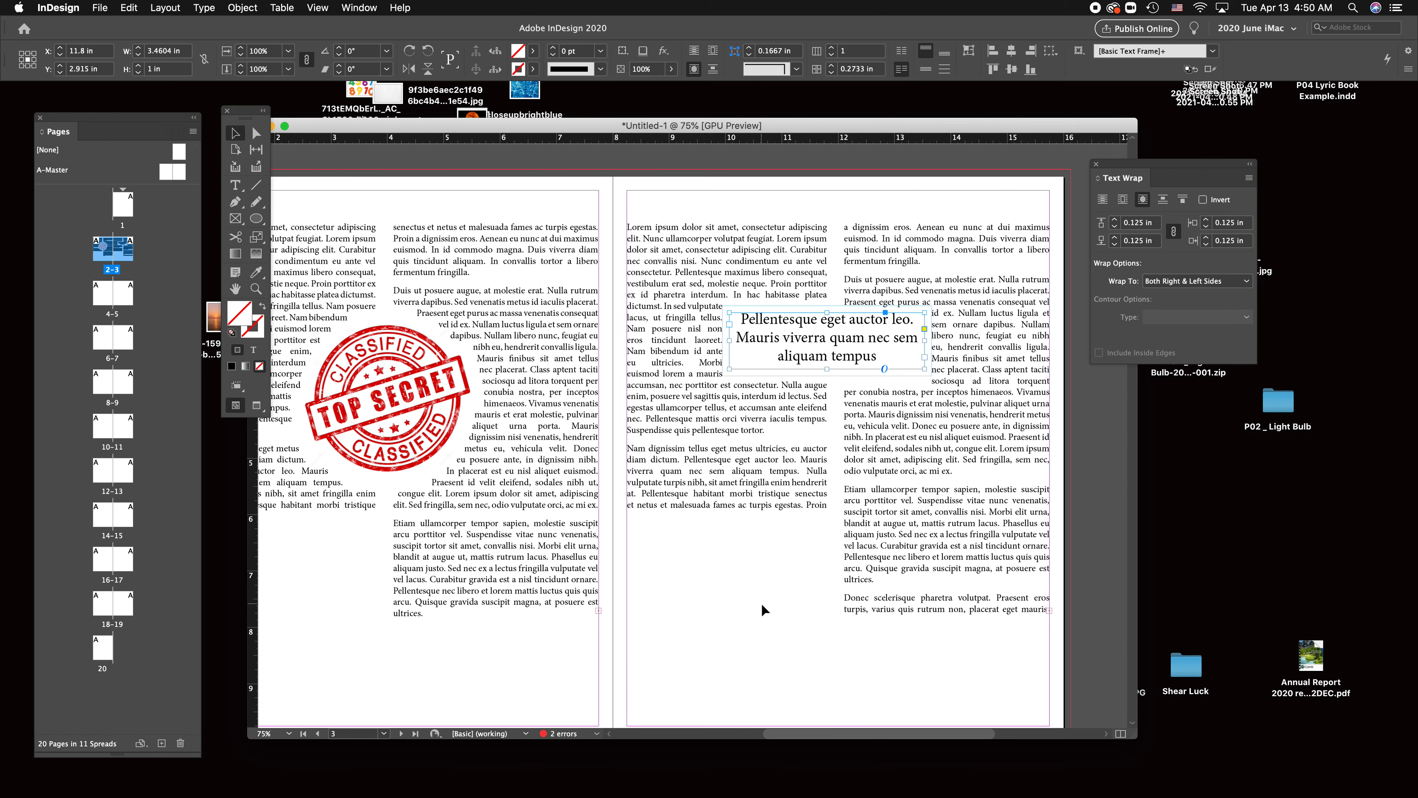
scroll(762, 606, "up", 1)
left_click(374, 351)
left_click_drag(373, 347, 832, 225)
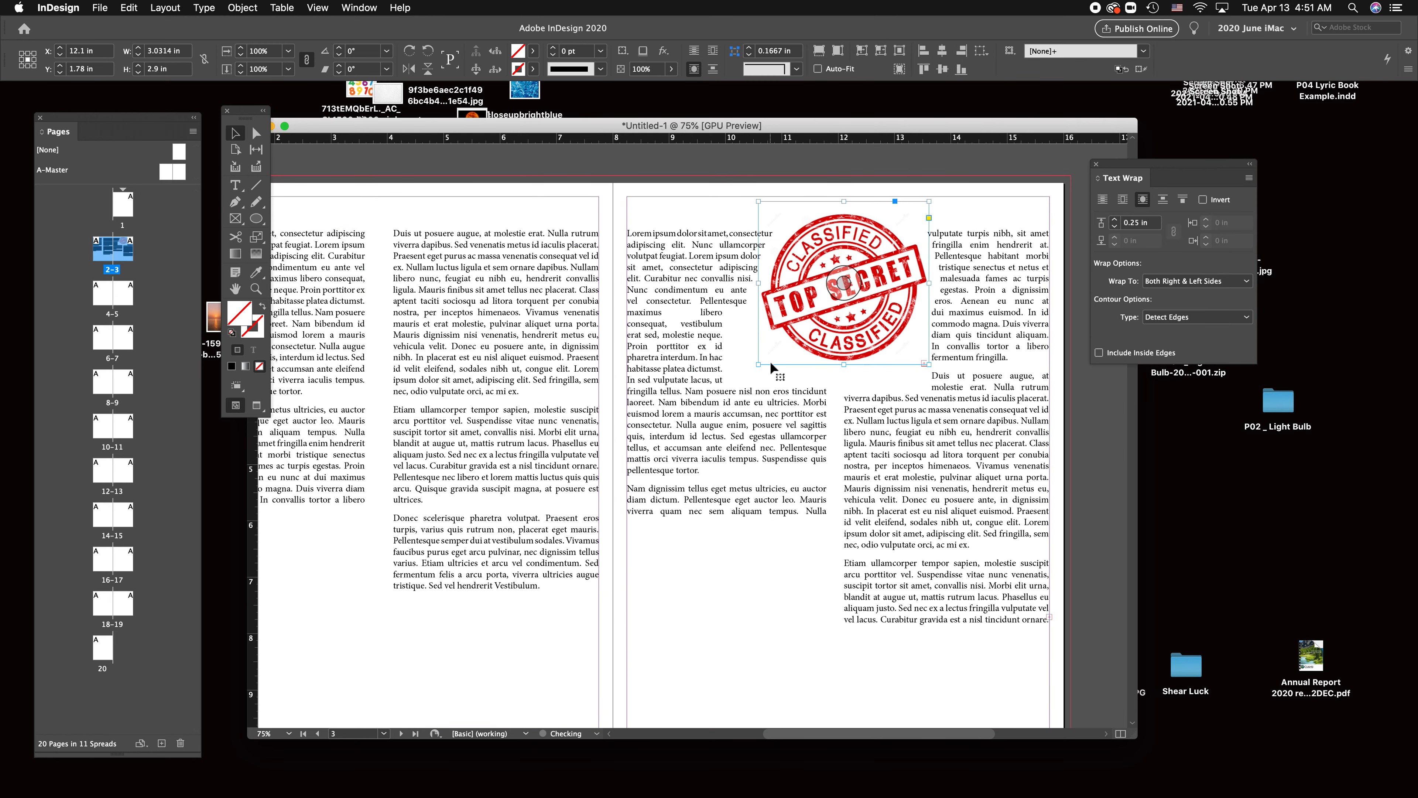
Undo the stamp's move onto the facing page and remove the stamp image from the spread.
left_click(846, 231)
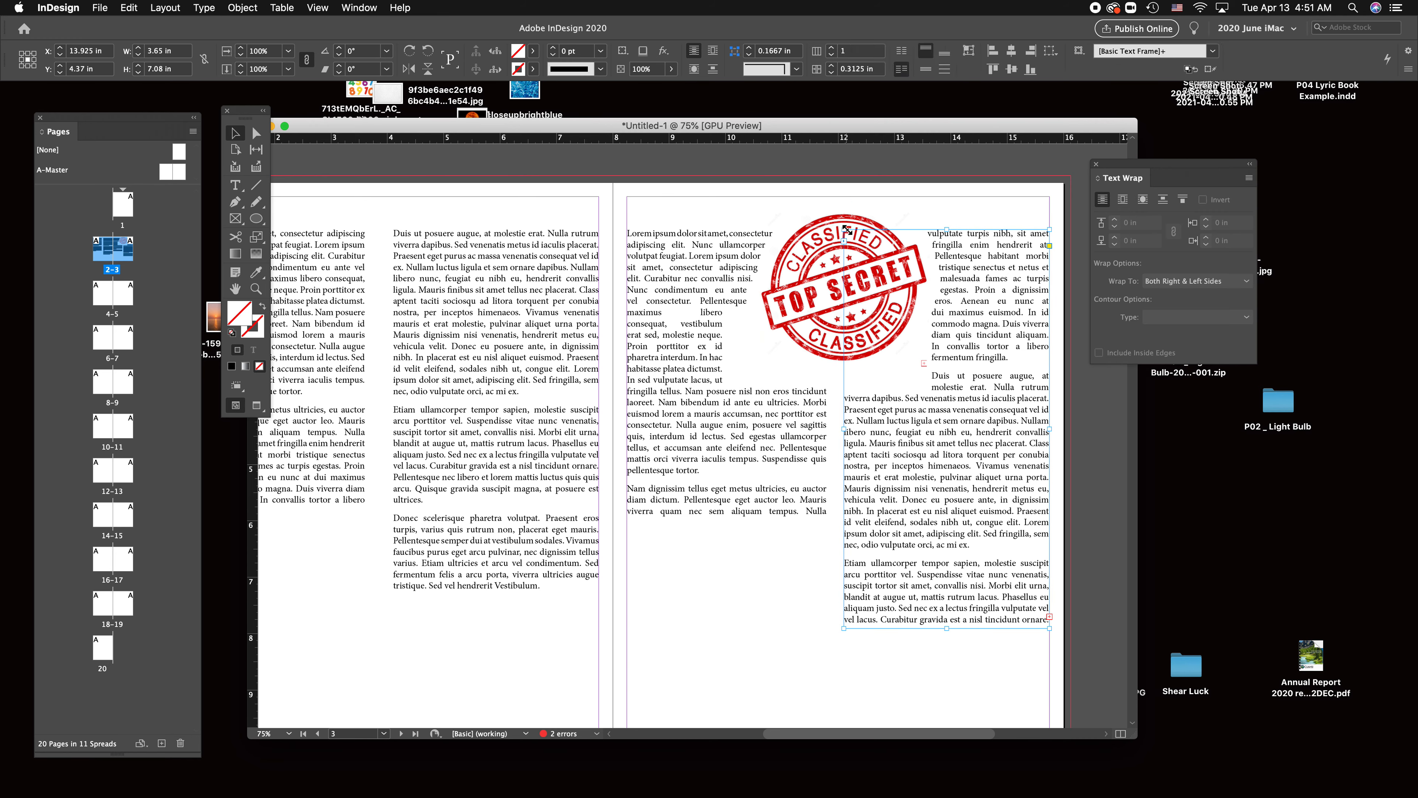
key("Delete")
key("super+z")
key("super+z")
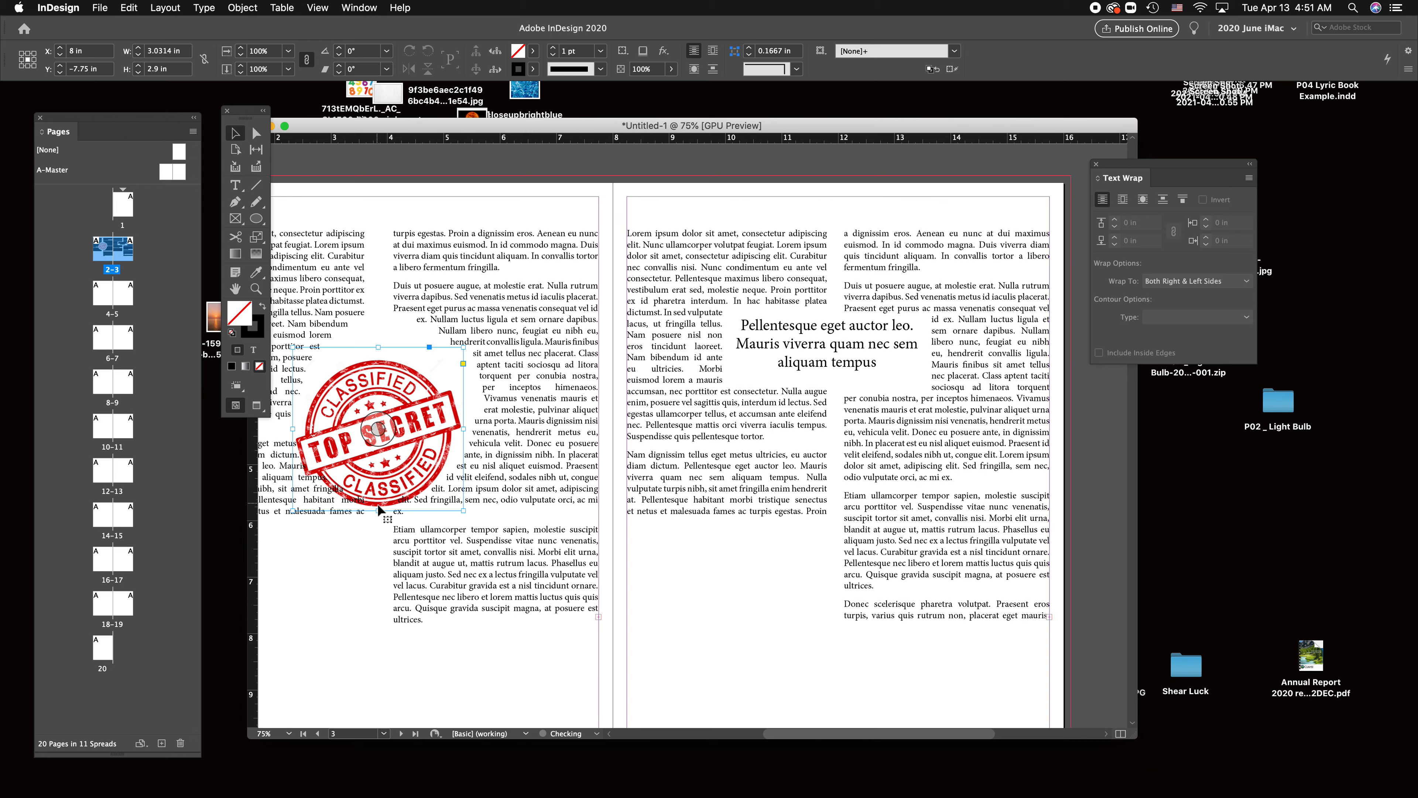
key("super+z")
Place the sunset image from the desktop about 2.5 in wide and 4.3 in high over the facing page's column gap.
left_click_drag(410, 123, 635, 174)
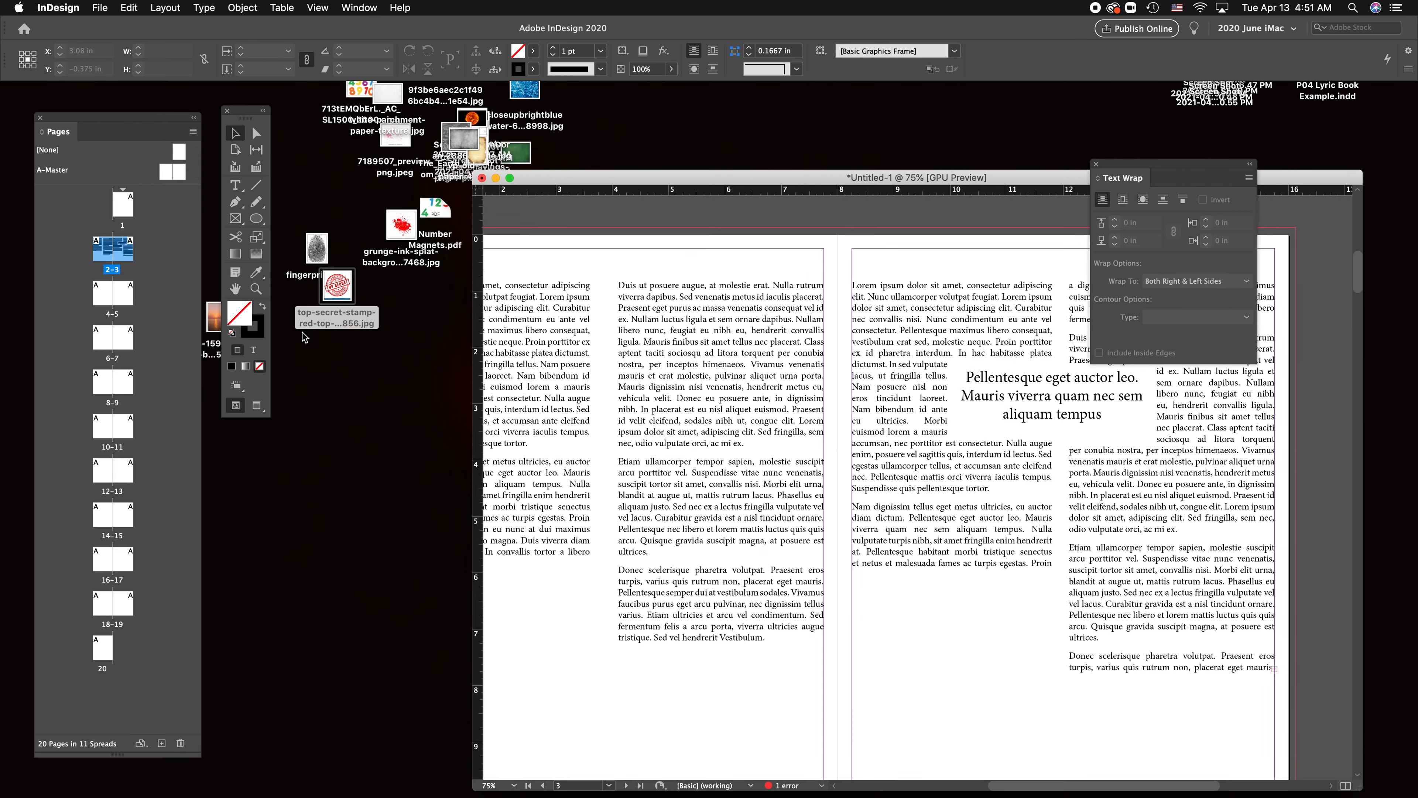
left_click_drag(209, 323, 905, 715)
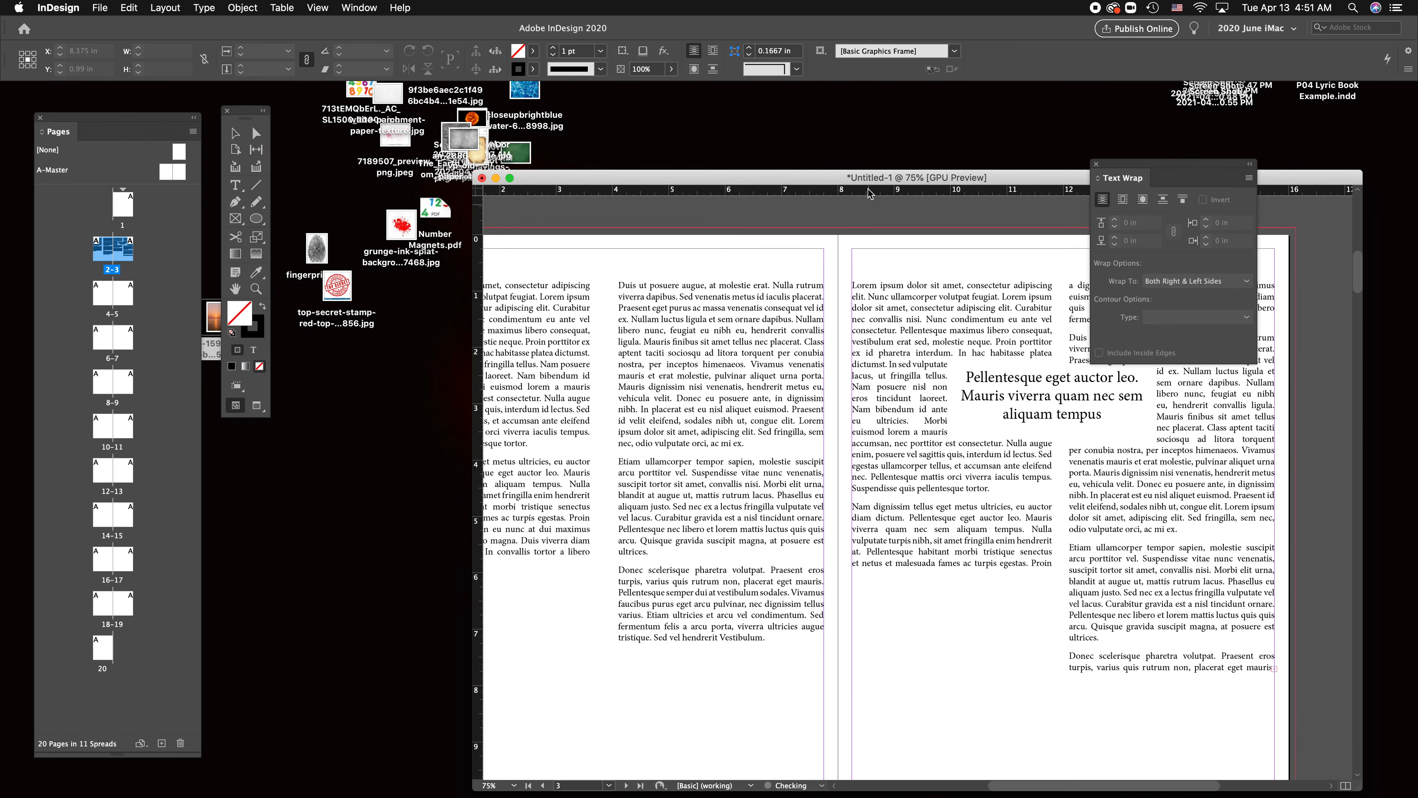
left_click_drag(846, 183, 754, 162)
left_click_drag(746, 355, 1014, 408)
Move the pull quote below the columns and wrap text around the sunset image's object shape with a 0.125 in offset.
left_click_drag(874, 355, 878, 648)
left_click(965, 312)
left_click(1143, 200)
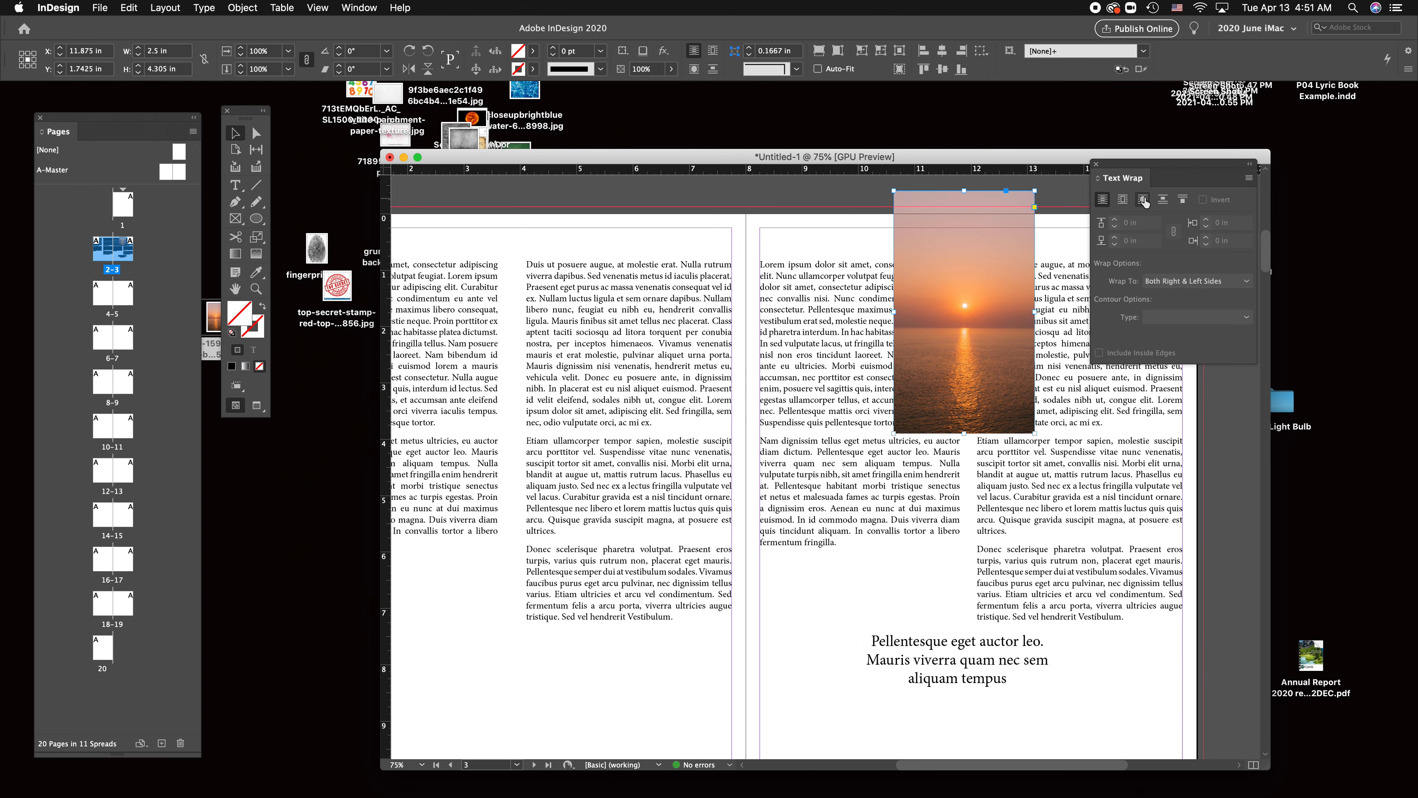
left_click(1114, 223)
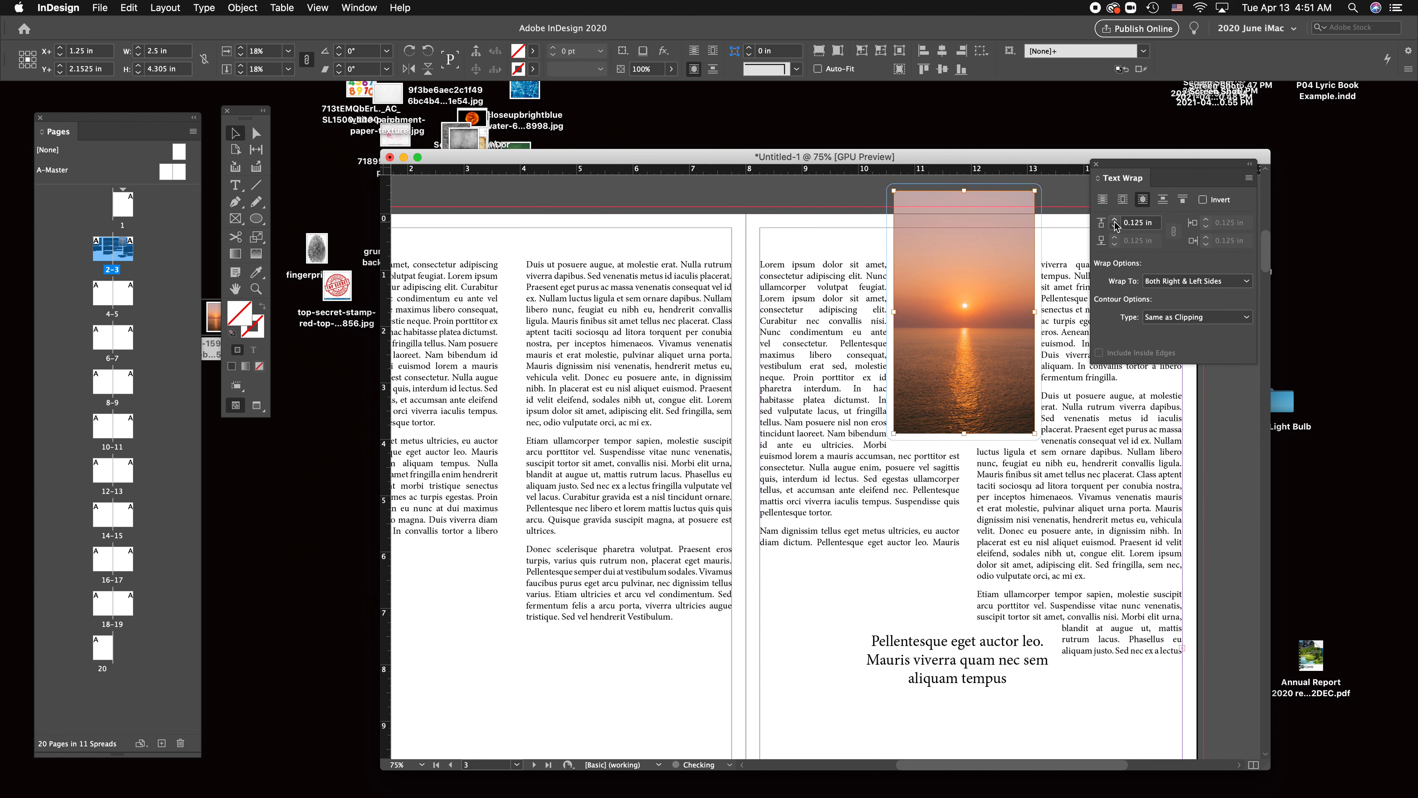
left_click(849, 510)
Move the pull quote over the lower half of the sunset image, to about X 11.83 in, Y 2.77 in.
left_click_drag(858, 560, 859, 586)
left_click_drag(908, 667, 961, 468)
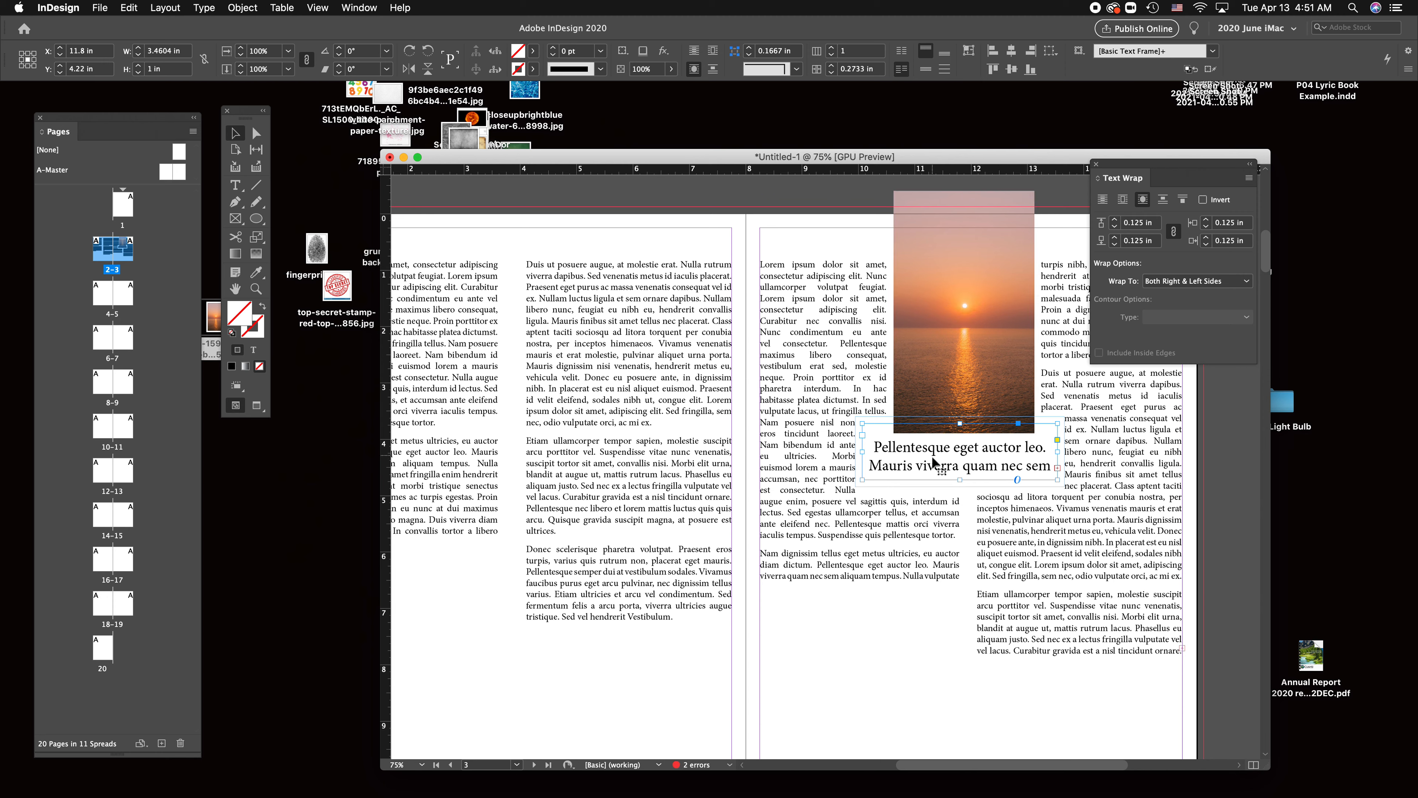
left_click_drag(926, 469, 938, 392)
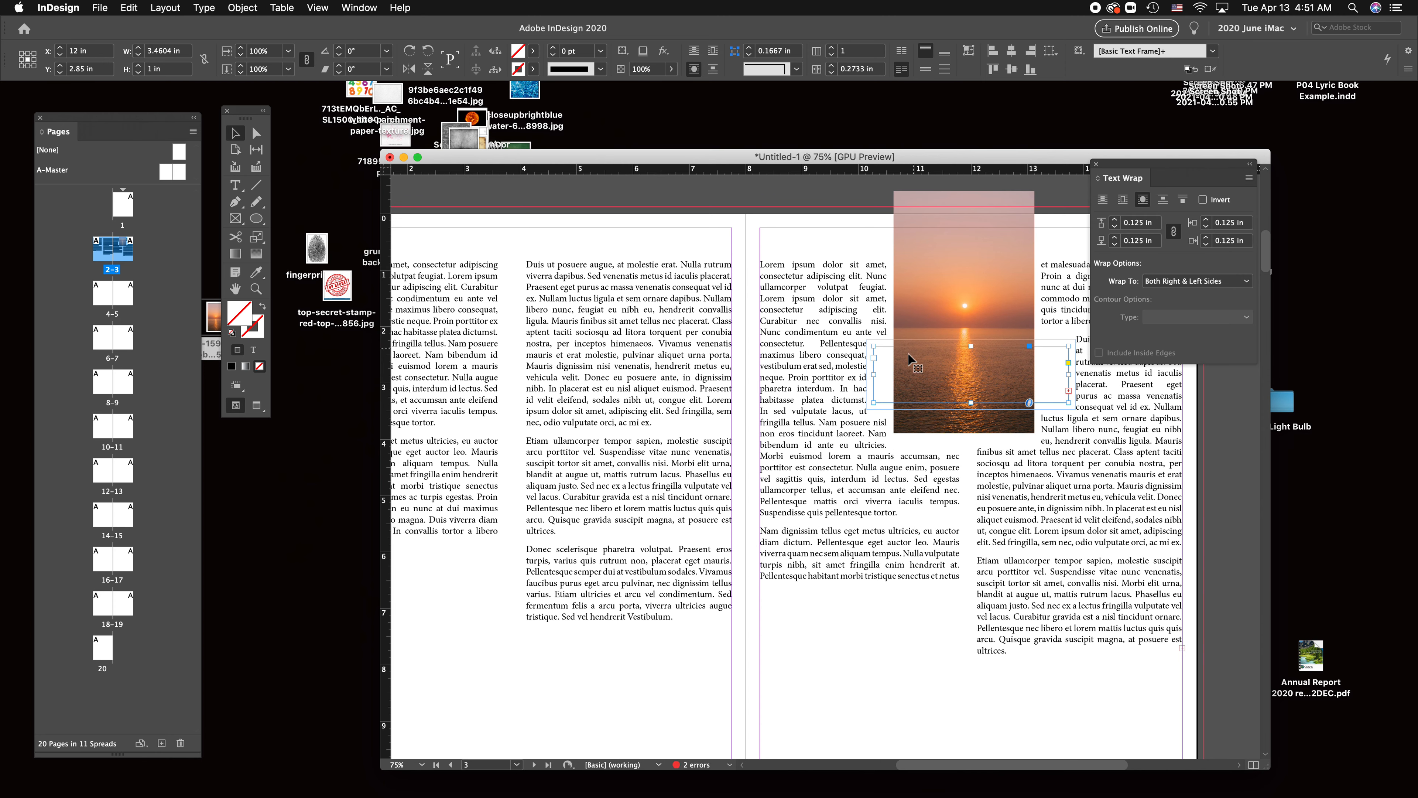
mouse_move(899, 367)
left_mouse_down()
mouse_move(867, 413)
mouse_move(873, 477)
mouse_move(874, 373)
left_mouse_up()
scroll(1064, 460, "right", 5)
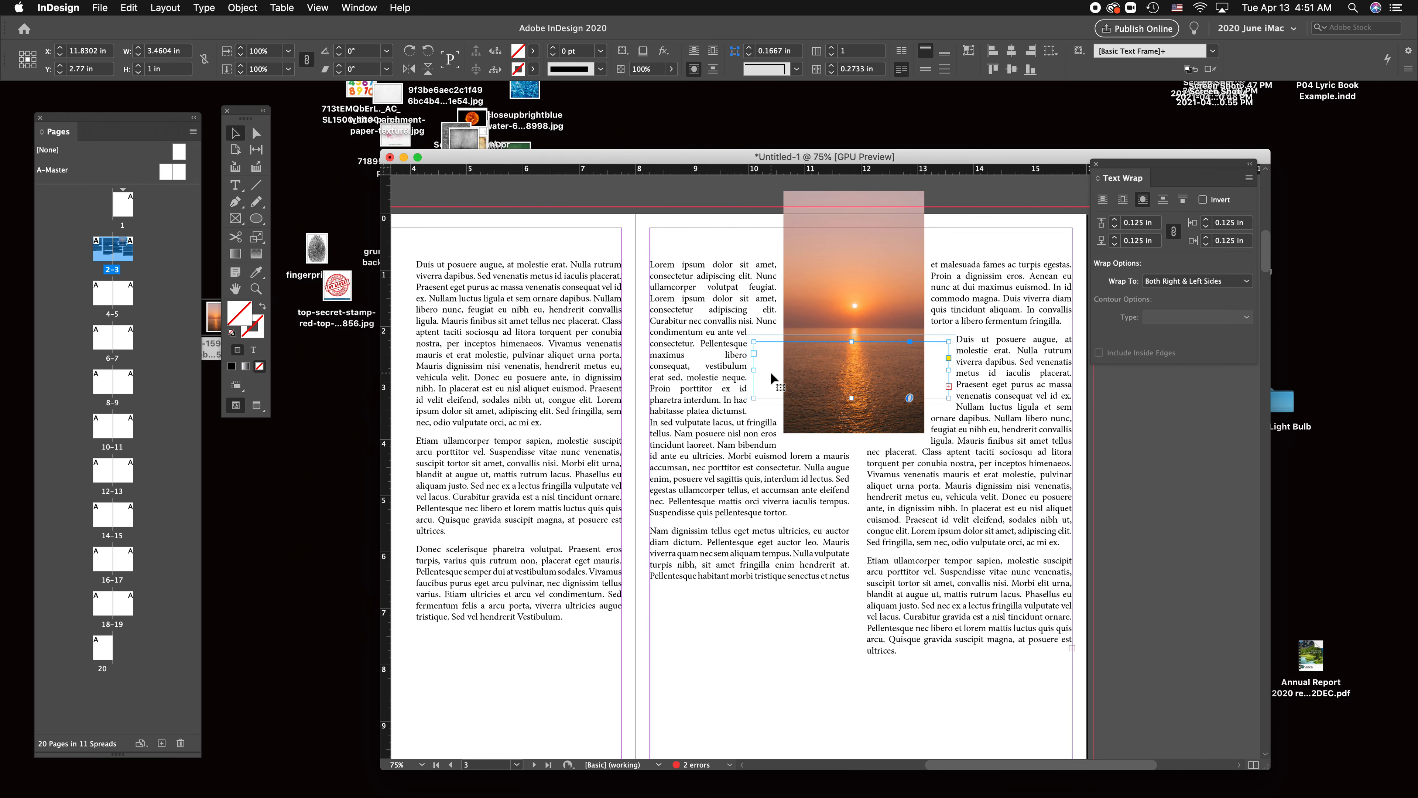
Place the pull quote over the lower part of the sunset image and set its text frame to ignore text wrap.
left_click_drag(768, 369, 787, 521)
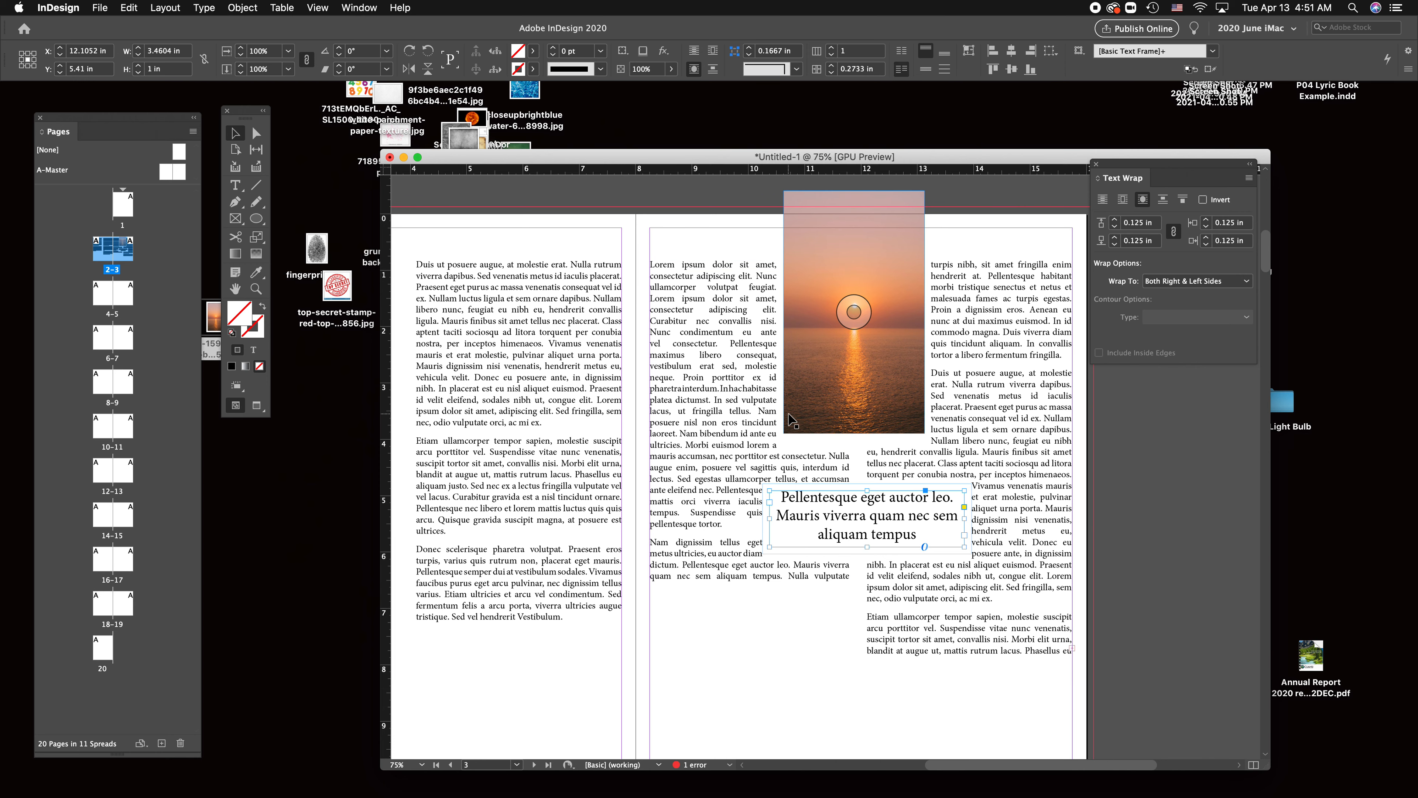
left_click_drag(859, 504, 860, 381)
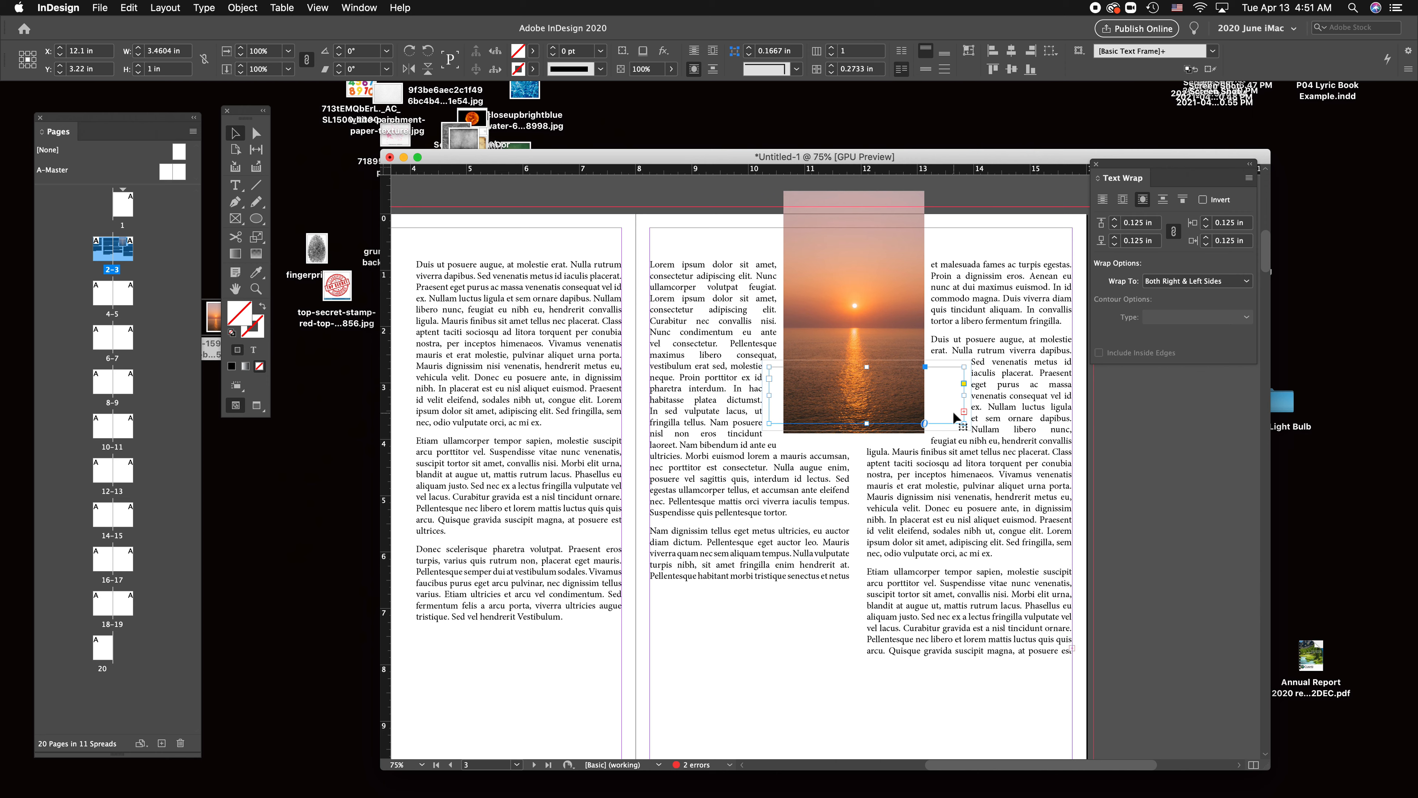
key("super+b")
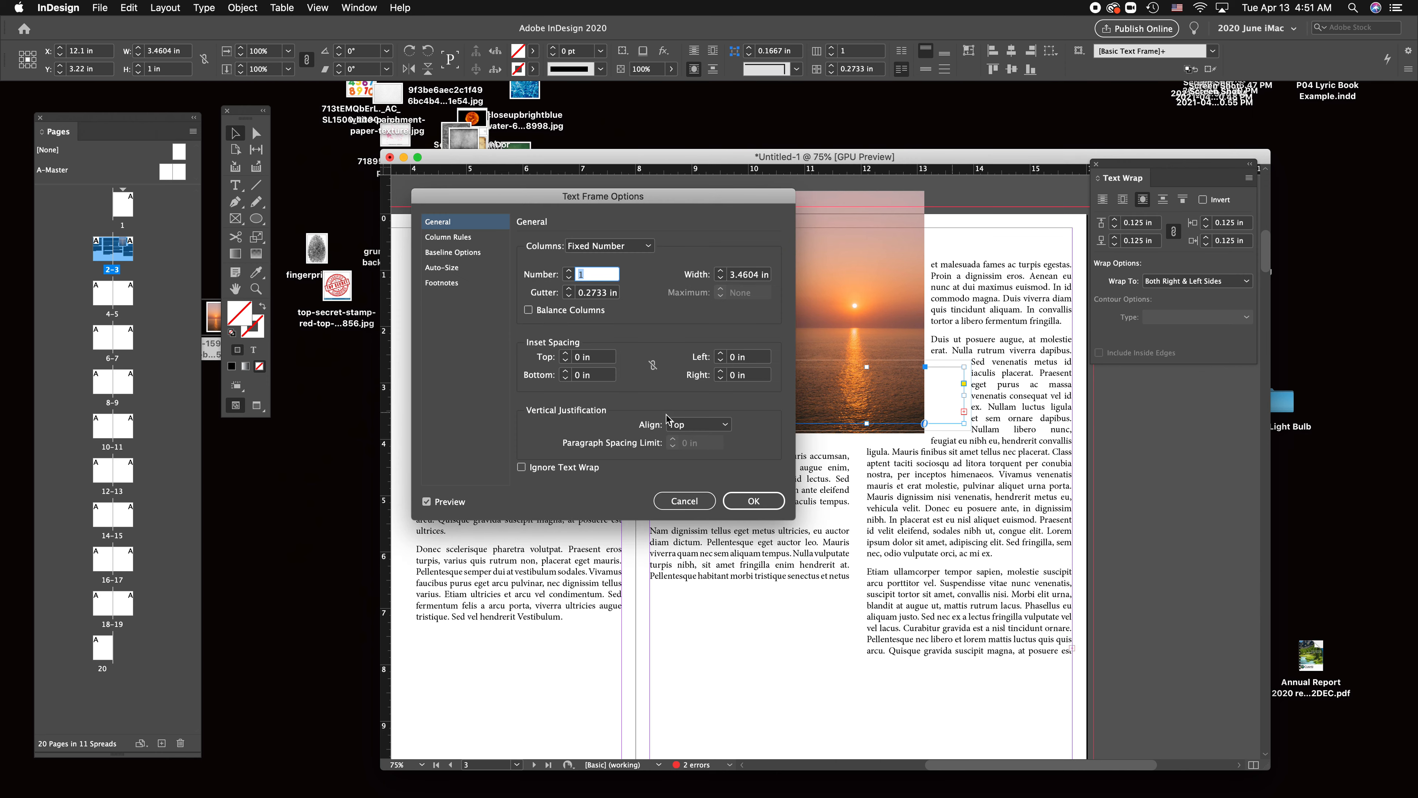
left_click(725, 426)
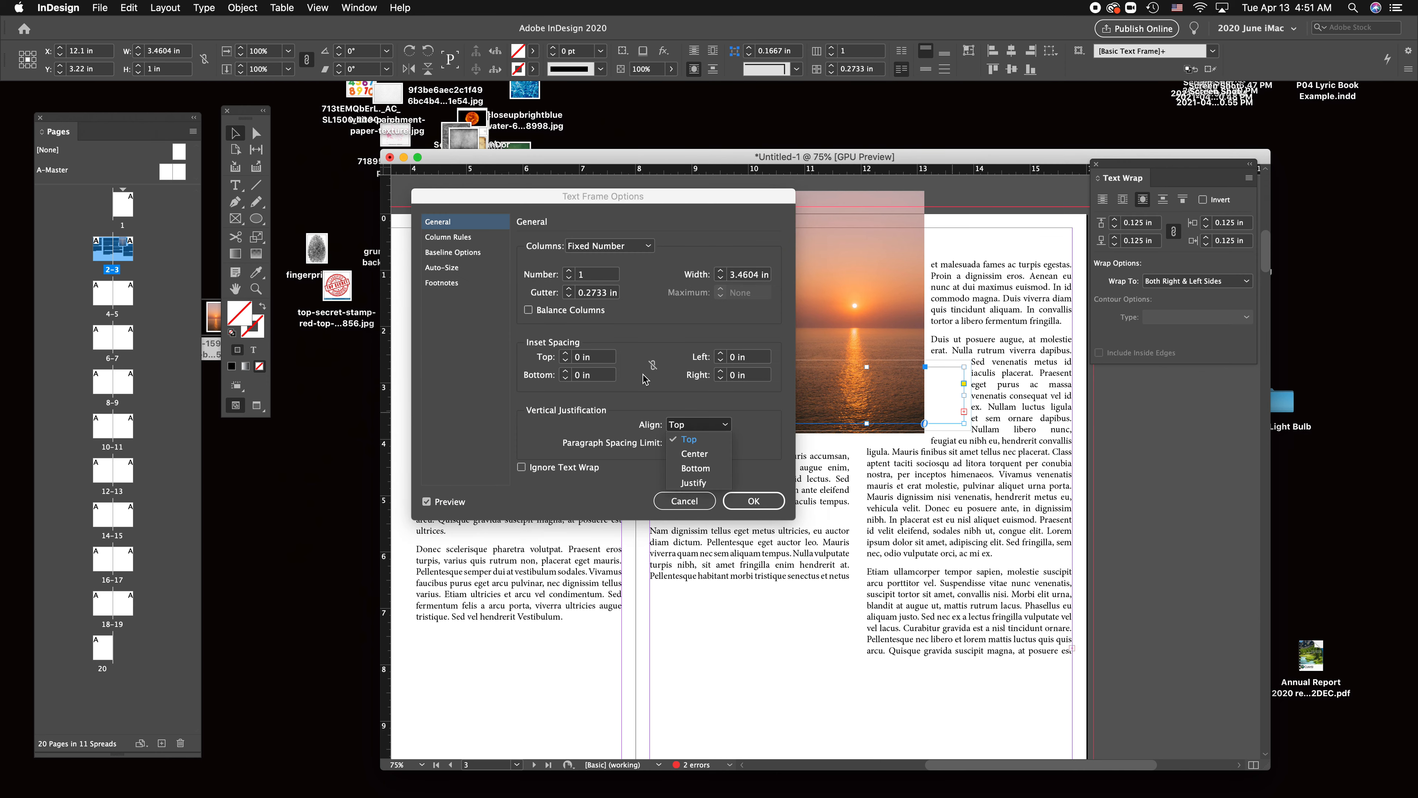
left_click(550, 447)
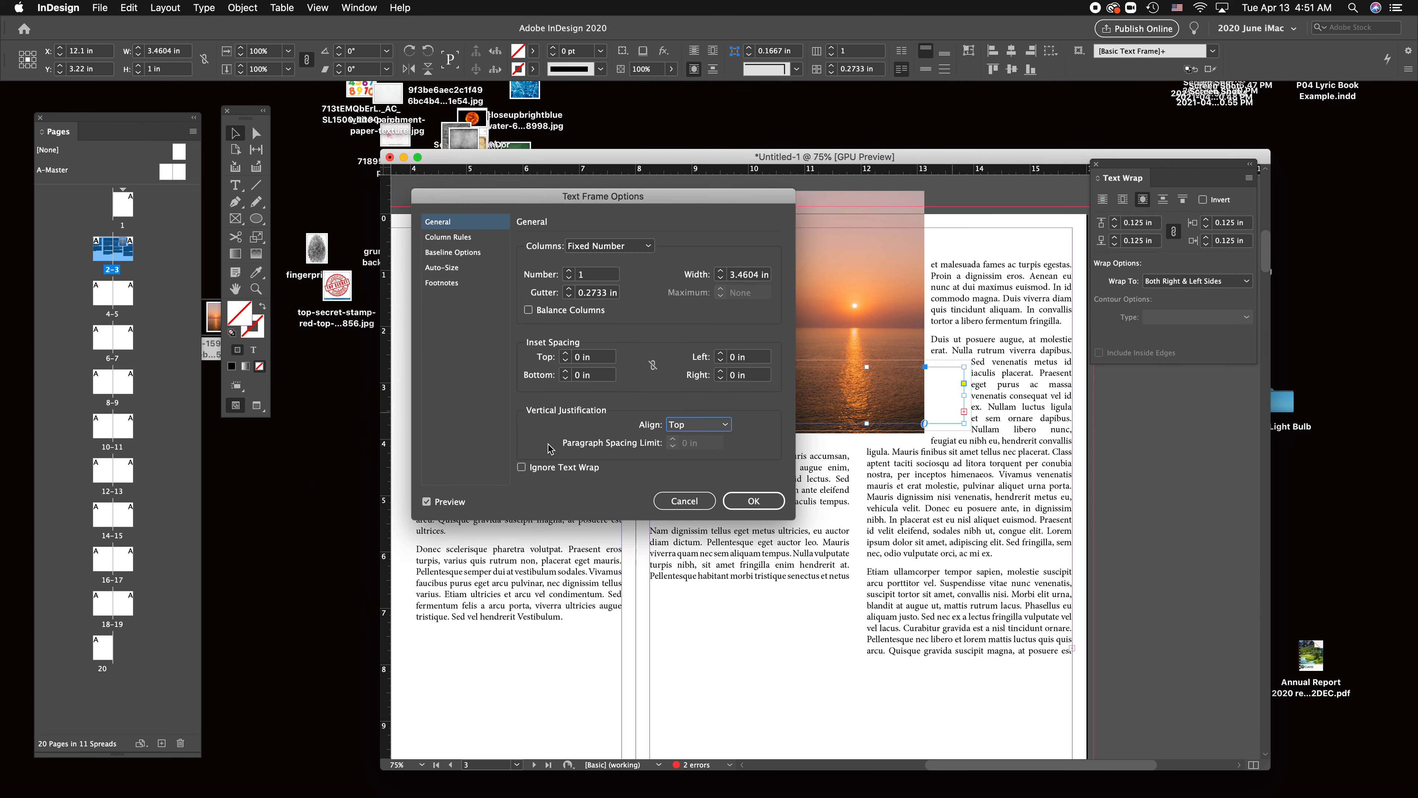
left_click(521, 468)
left_click(753, 500)
Position the pull quote just beneath the sunset image, at about X 11.88 in, Y 4.81 in.
left_click_drag(820, 381, 810, 472)
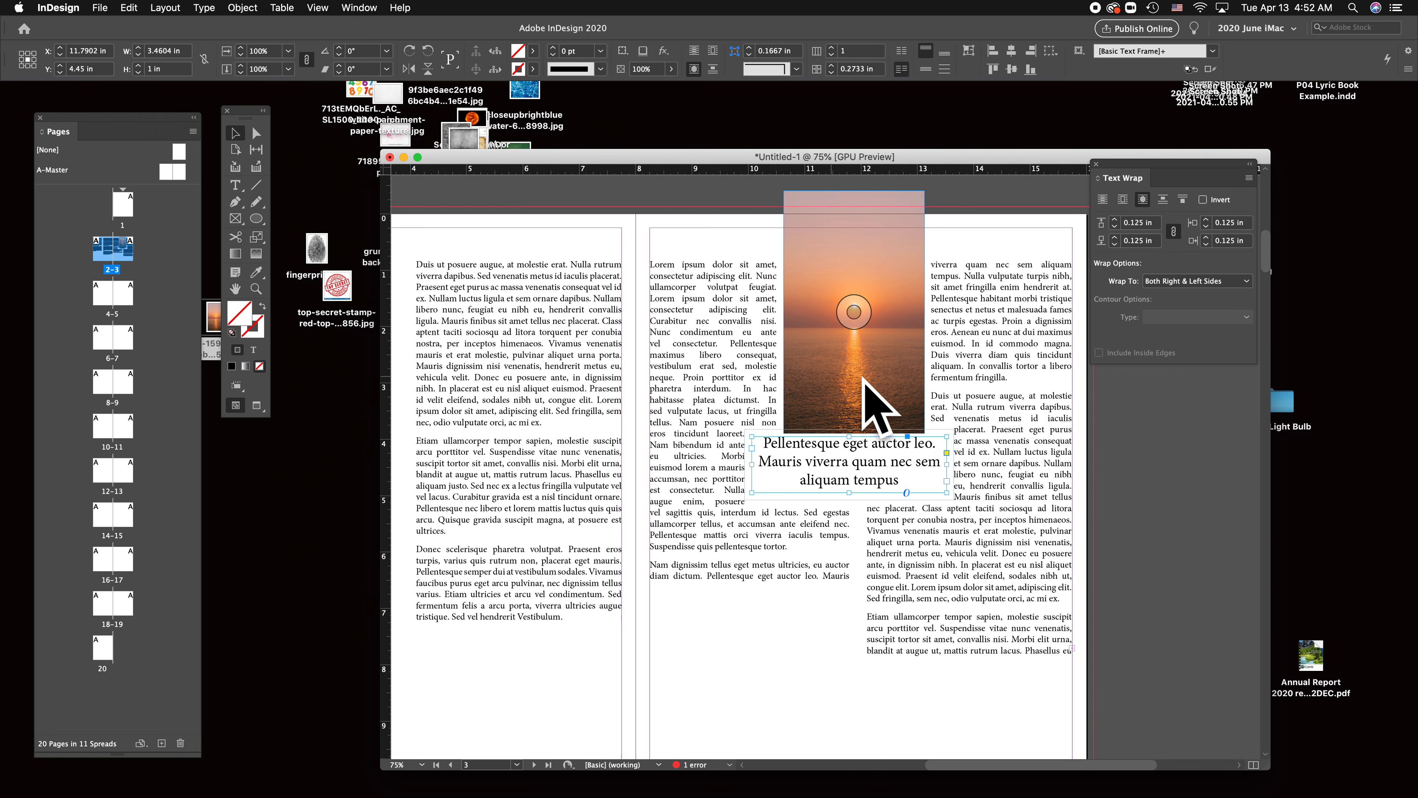
left_click(847, 710)
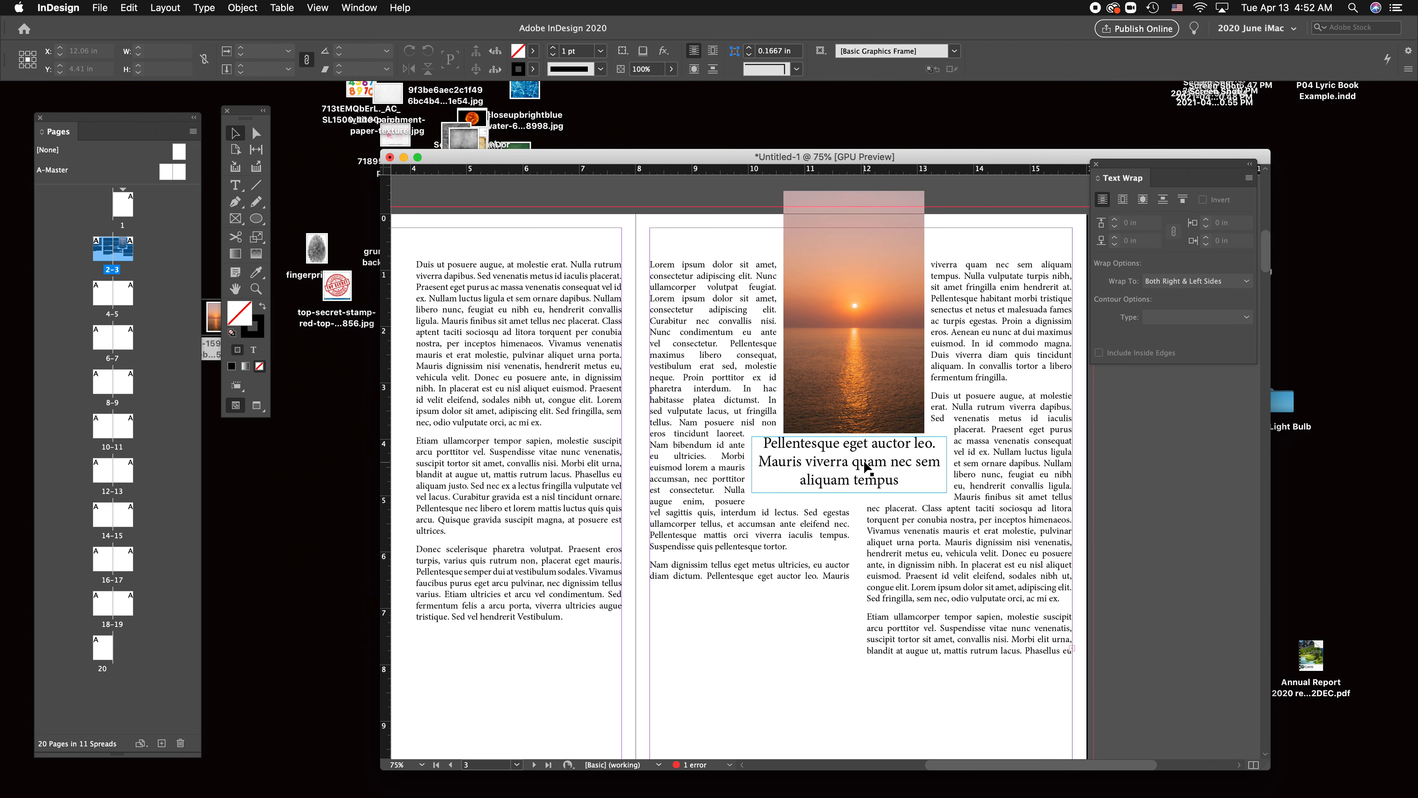
left_click_drag(865, 466, 886, 507)
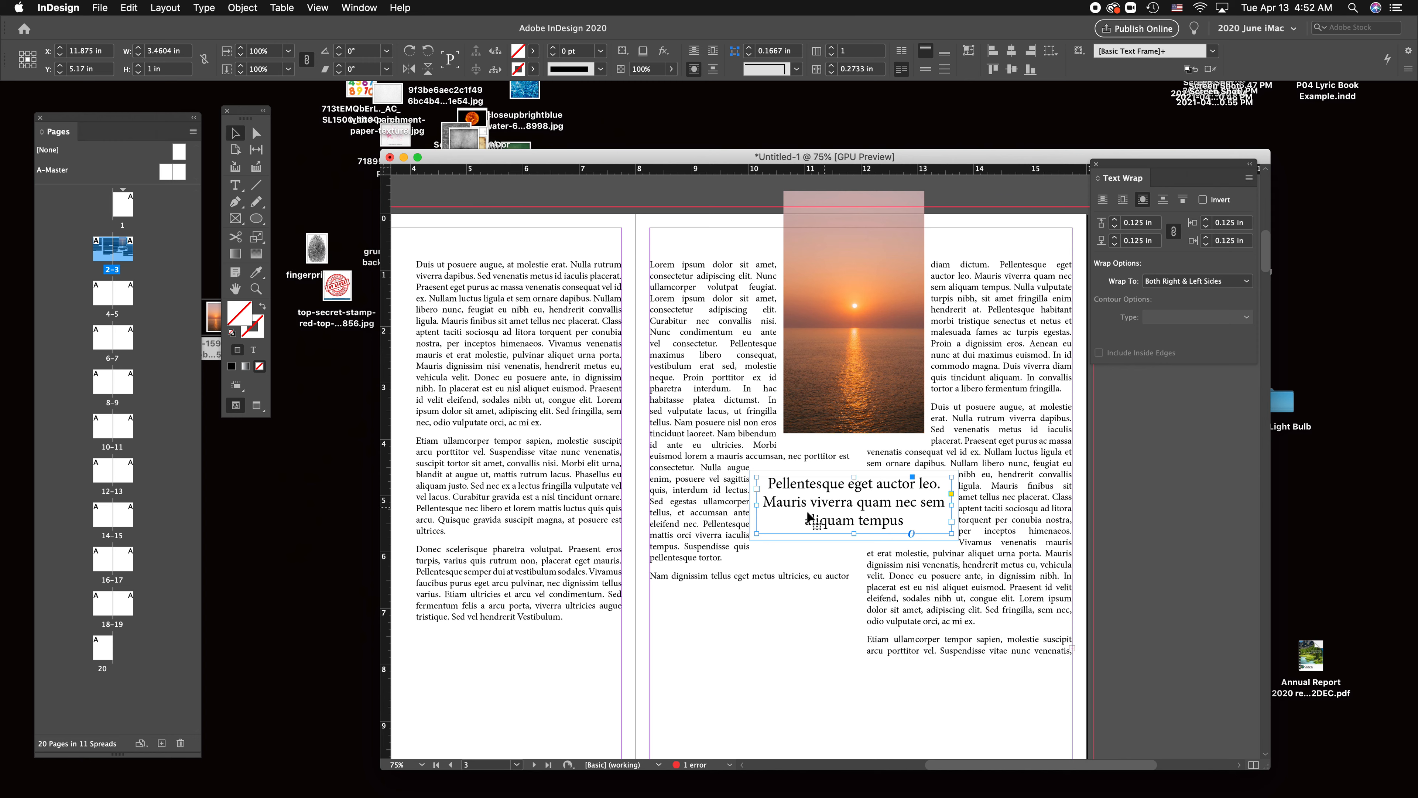
left_click_drag(855, 519, 856, 475)
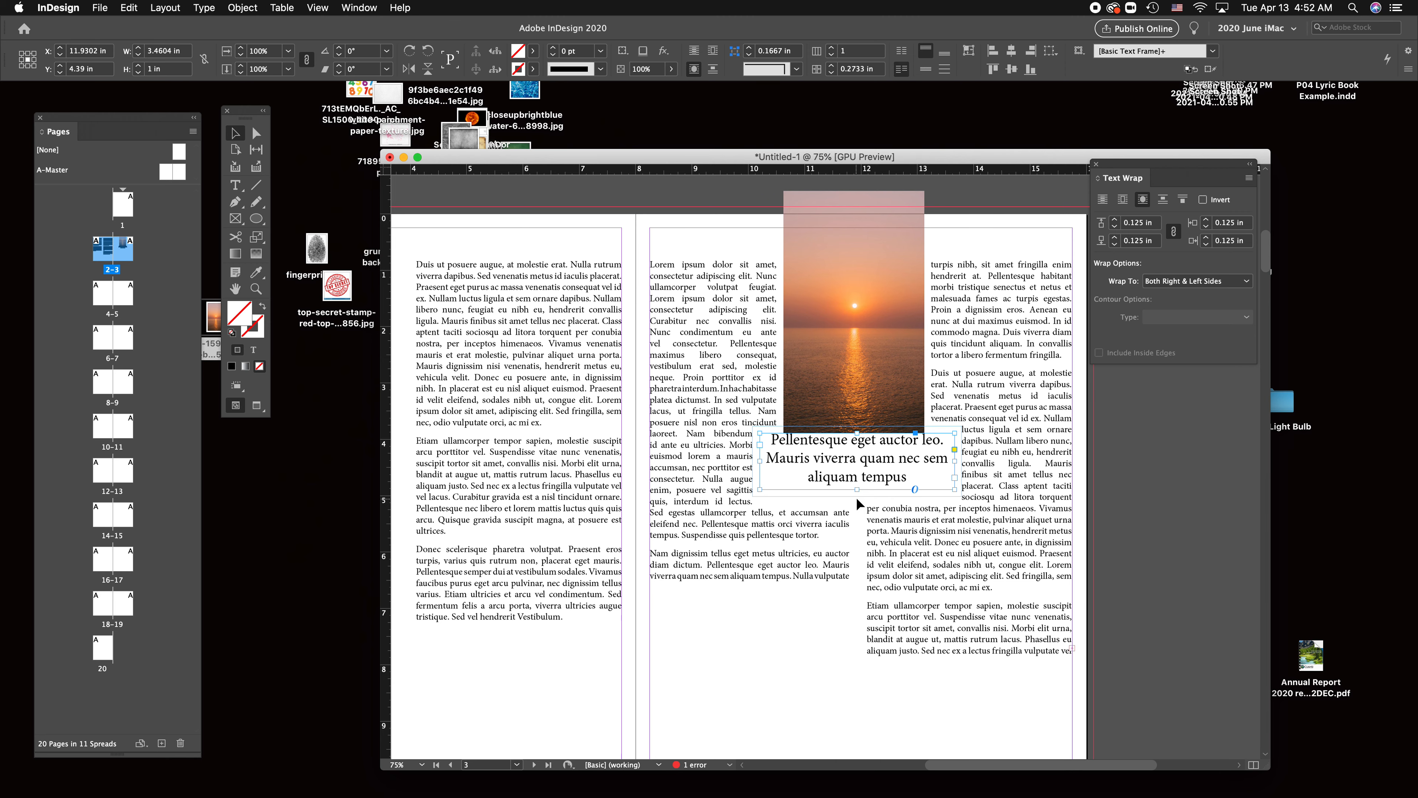
left_click_drag(856, 497, 853, 521)
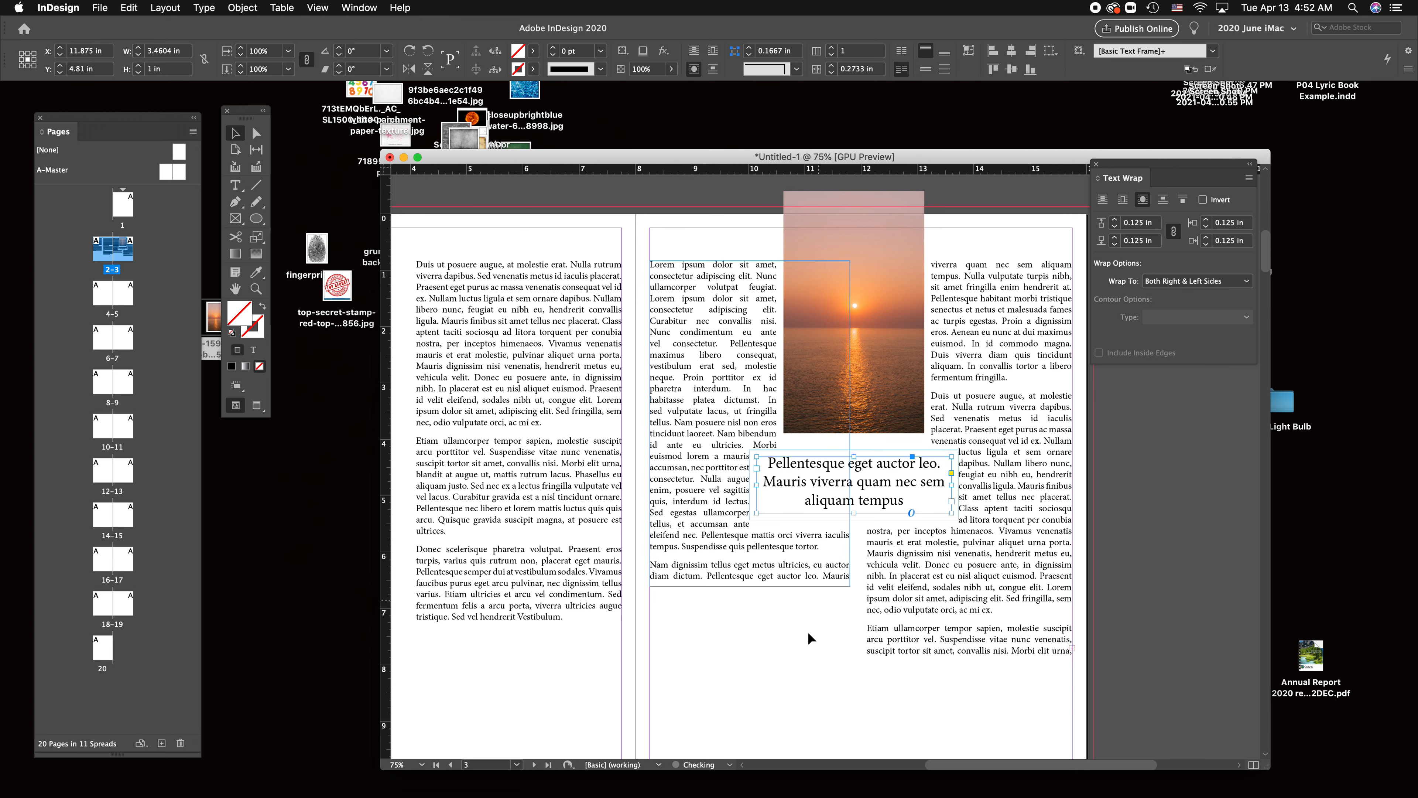
left_click(807, 635)
Show the frame edges on the spread.
left_click(359, 8)
mouse_move(317, 7)
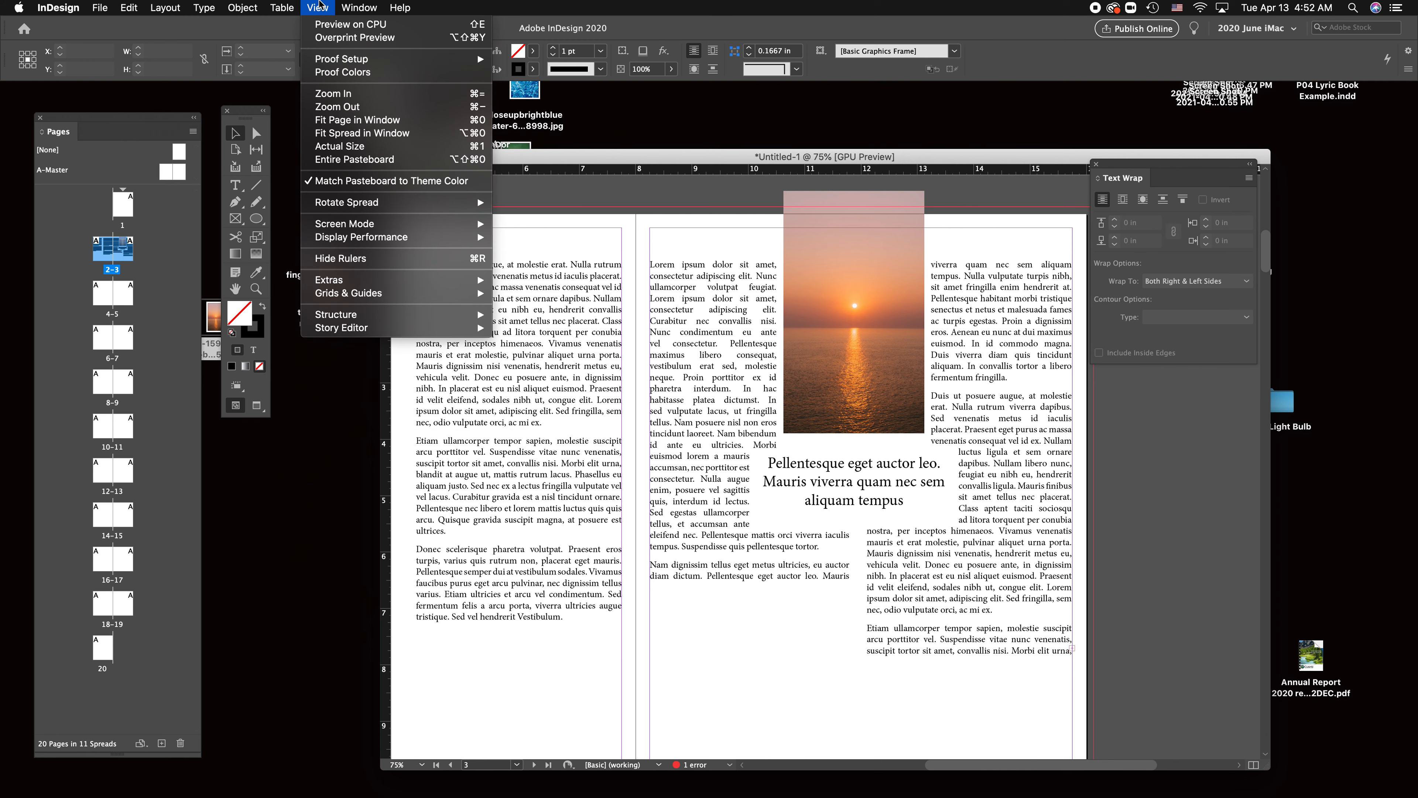
mouse_move(388, 286)
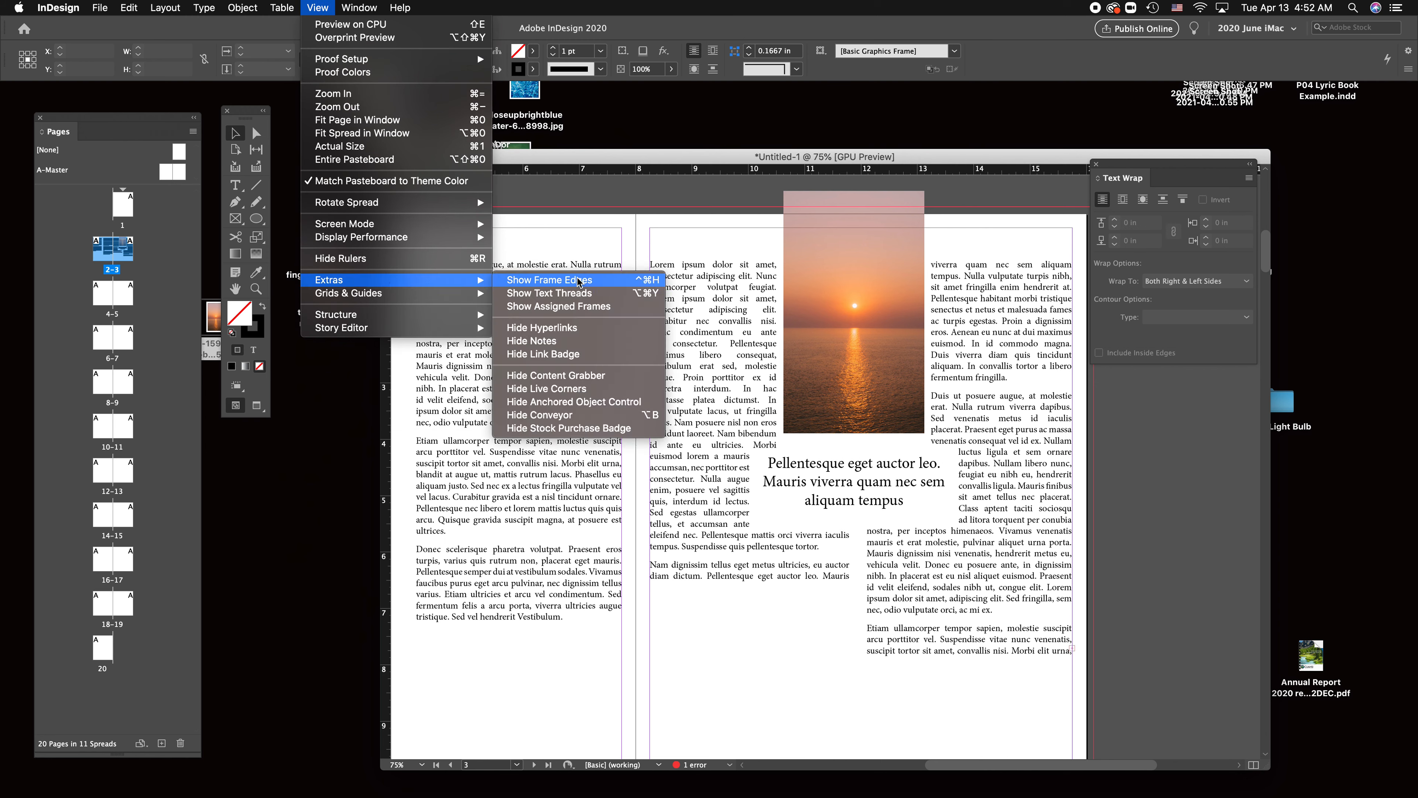
left_click(559, 281)
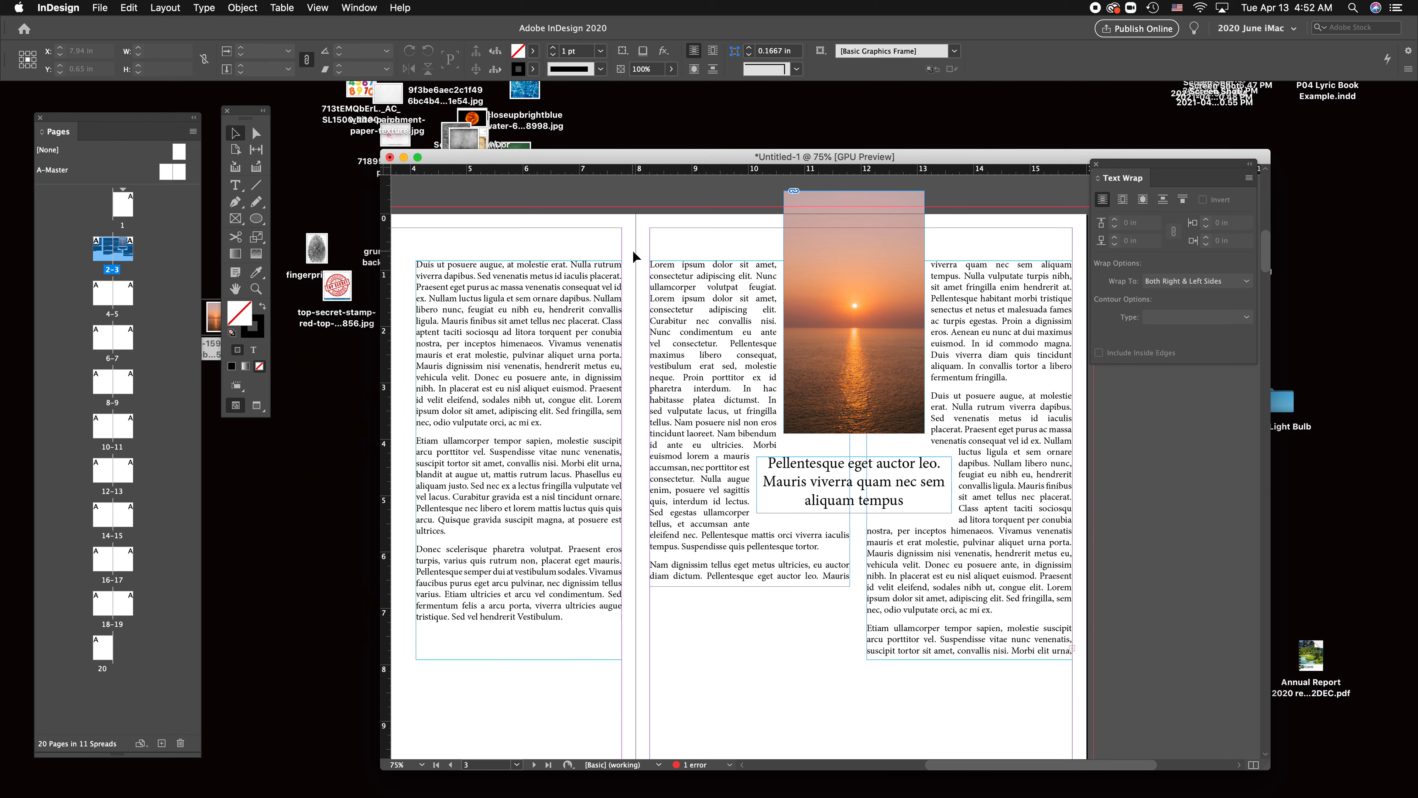
Move the first text frame on page 2 onto the page's outer margin, at about X 2.03 in, Y 3.42 in.
scroll(634, 252, "left", 10)
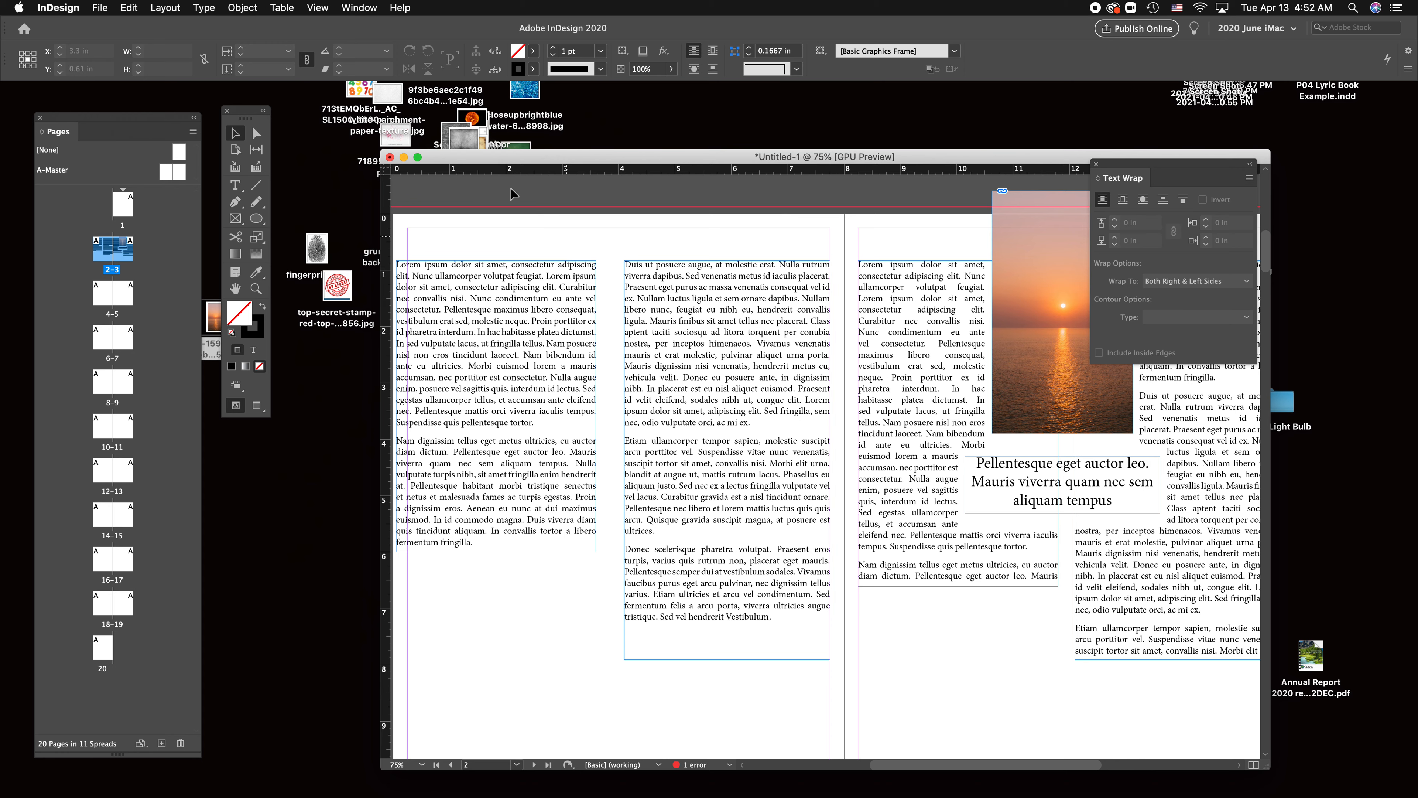
scroll(603, 222, "left", 4)
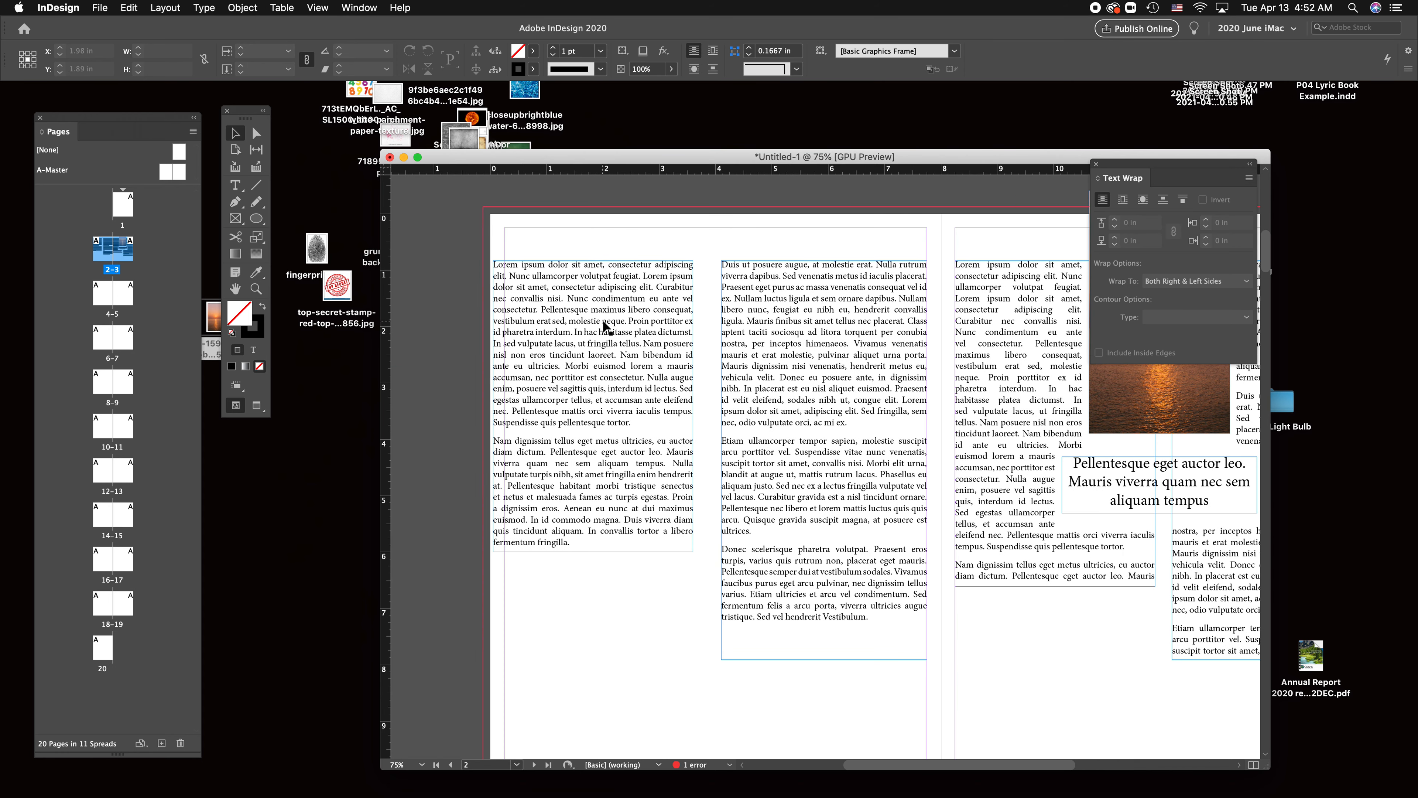
left_click_drag(592, 346, 589, 326)
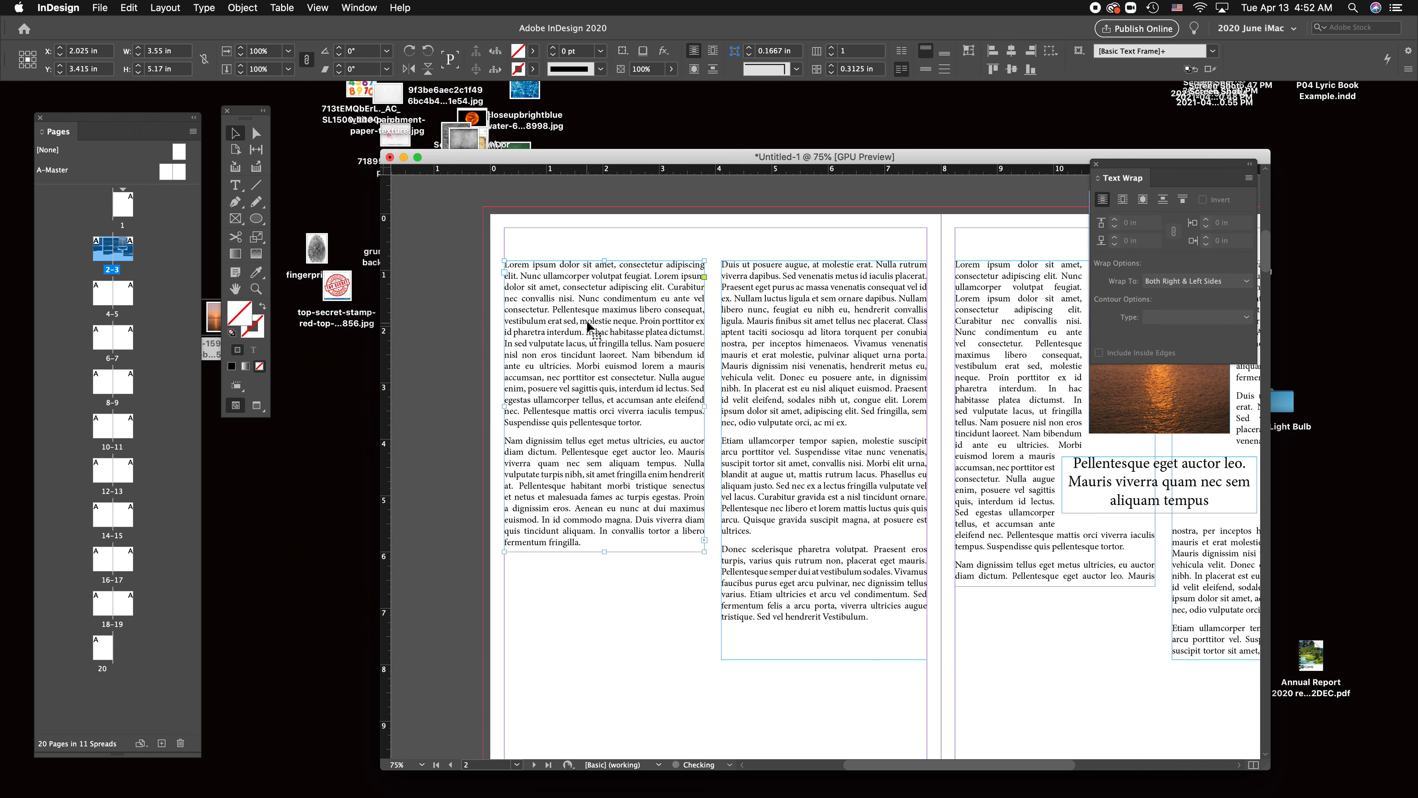
left_click(733, 217)
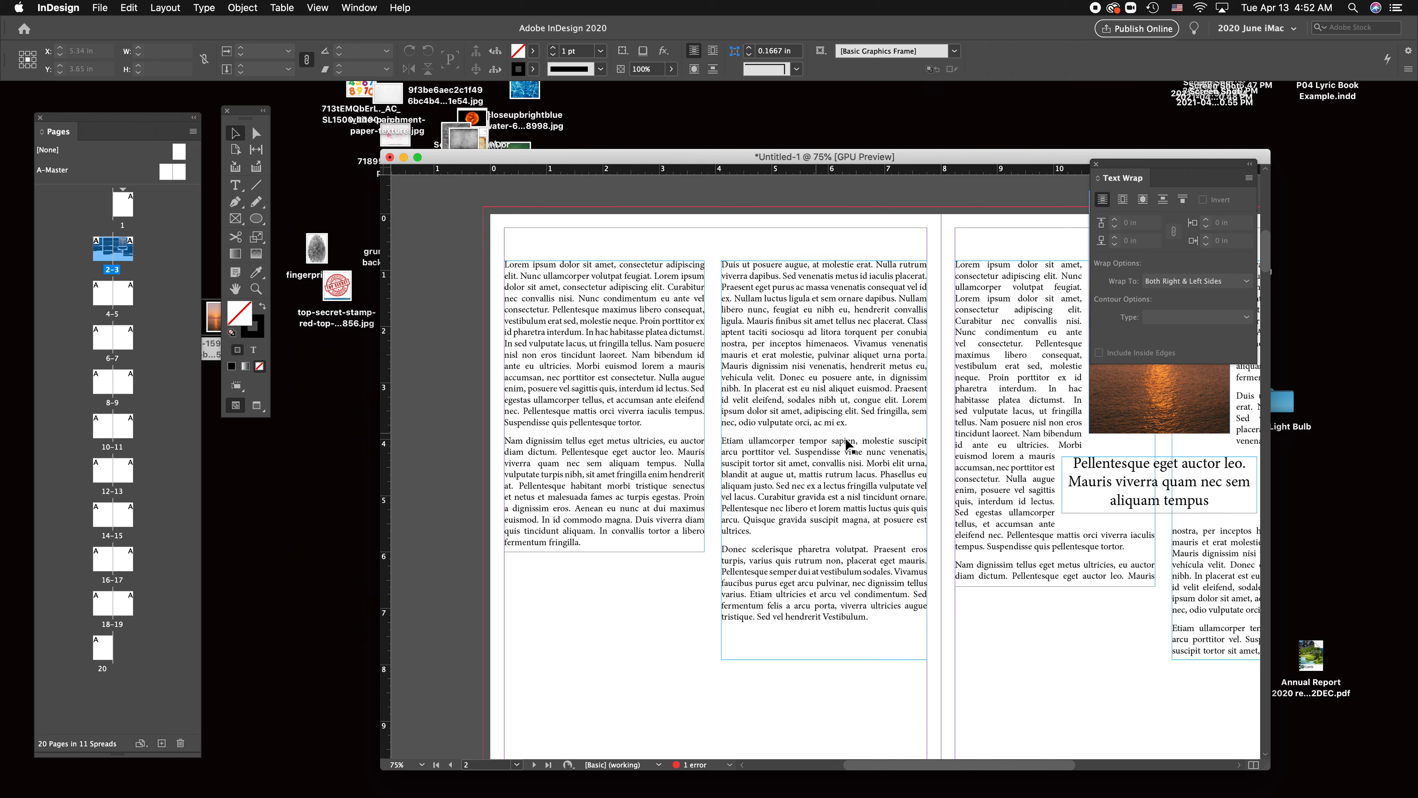
Hide the frame edges again and leave all text frames on the spread deselected.
left_click(369, 5)
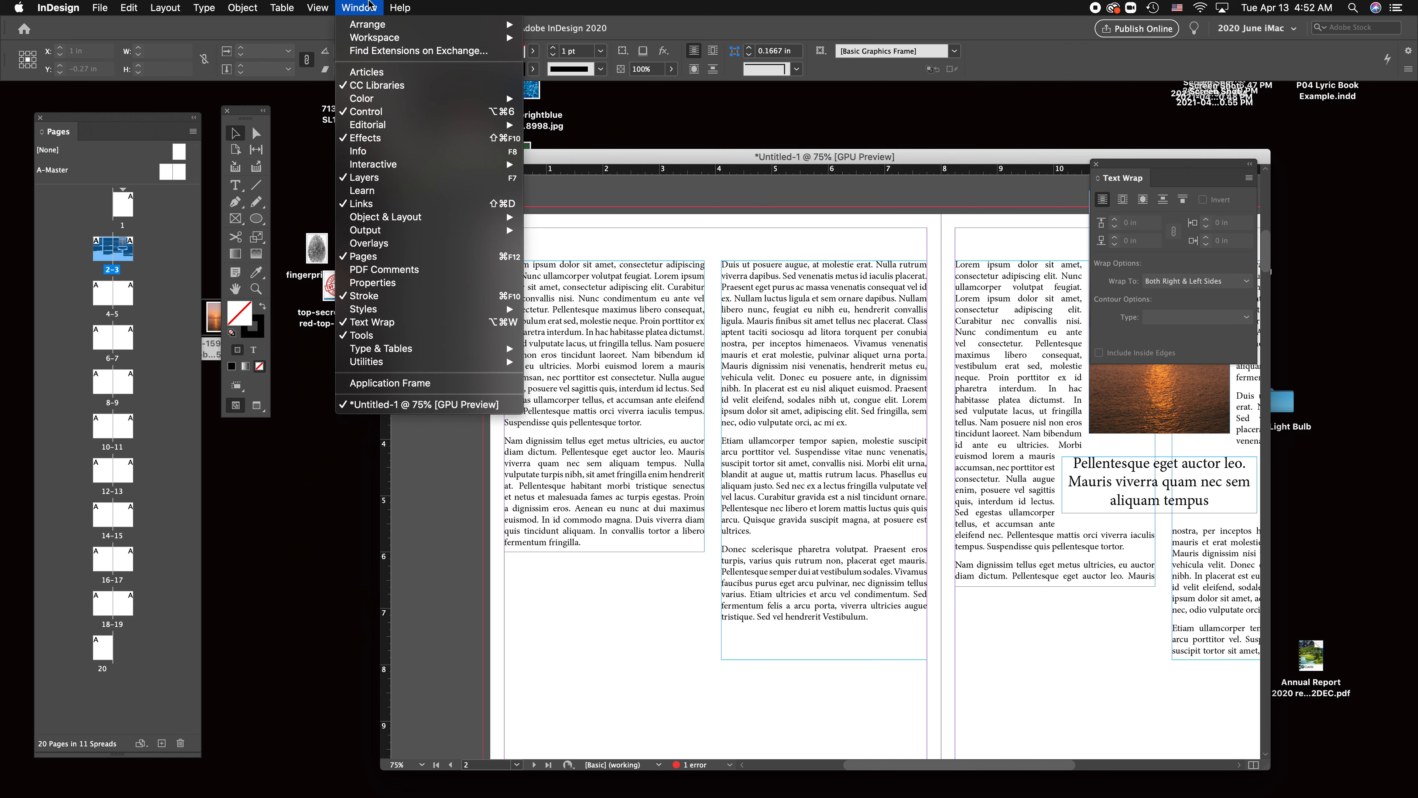
mouse_move(317, 7)
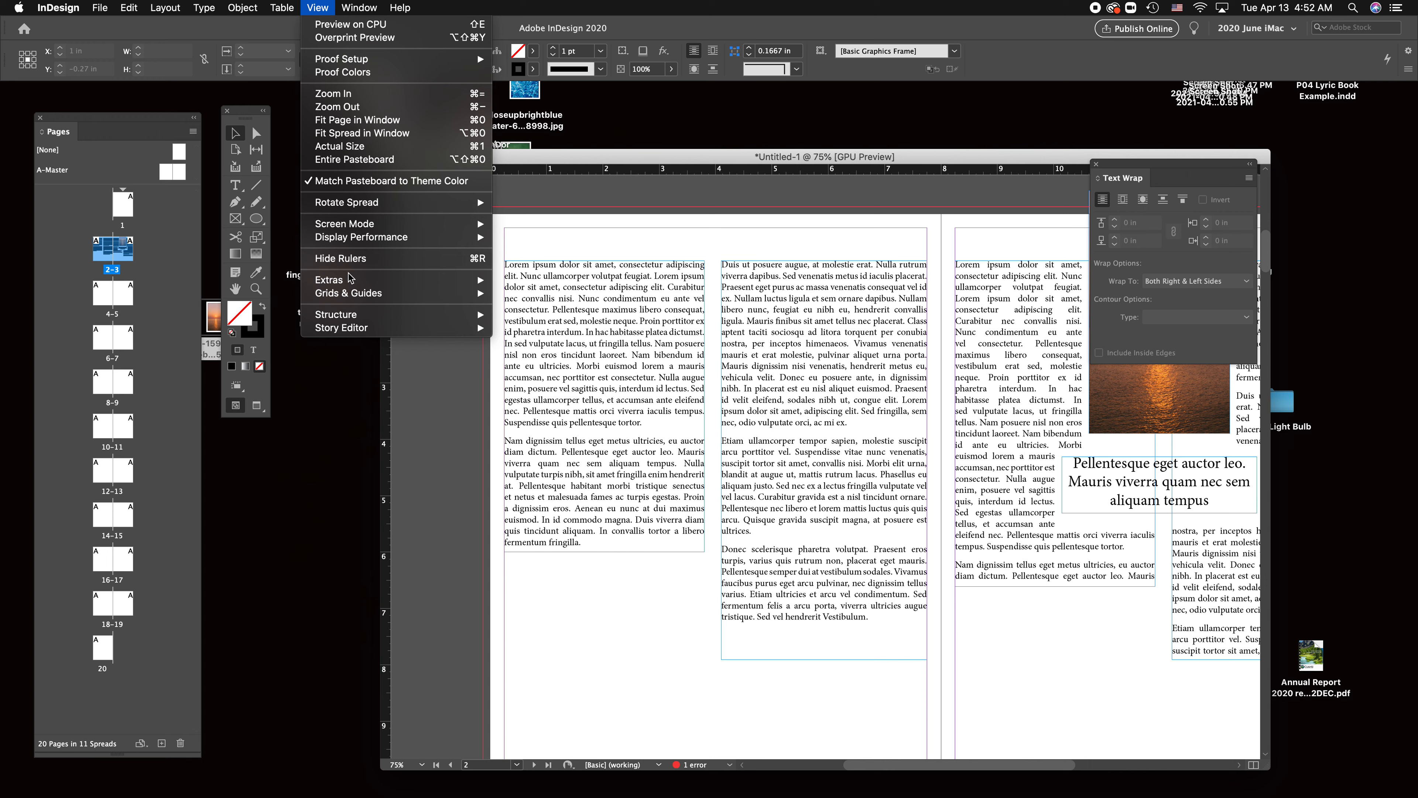
mouse_move(351, 280)
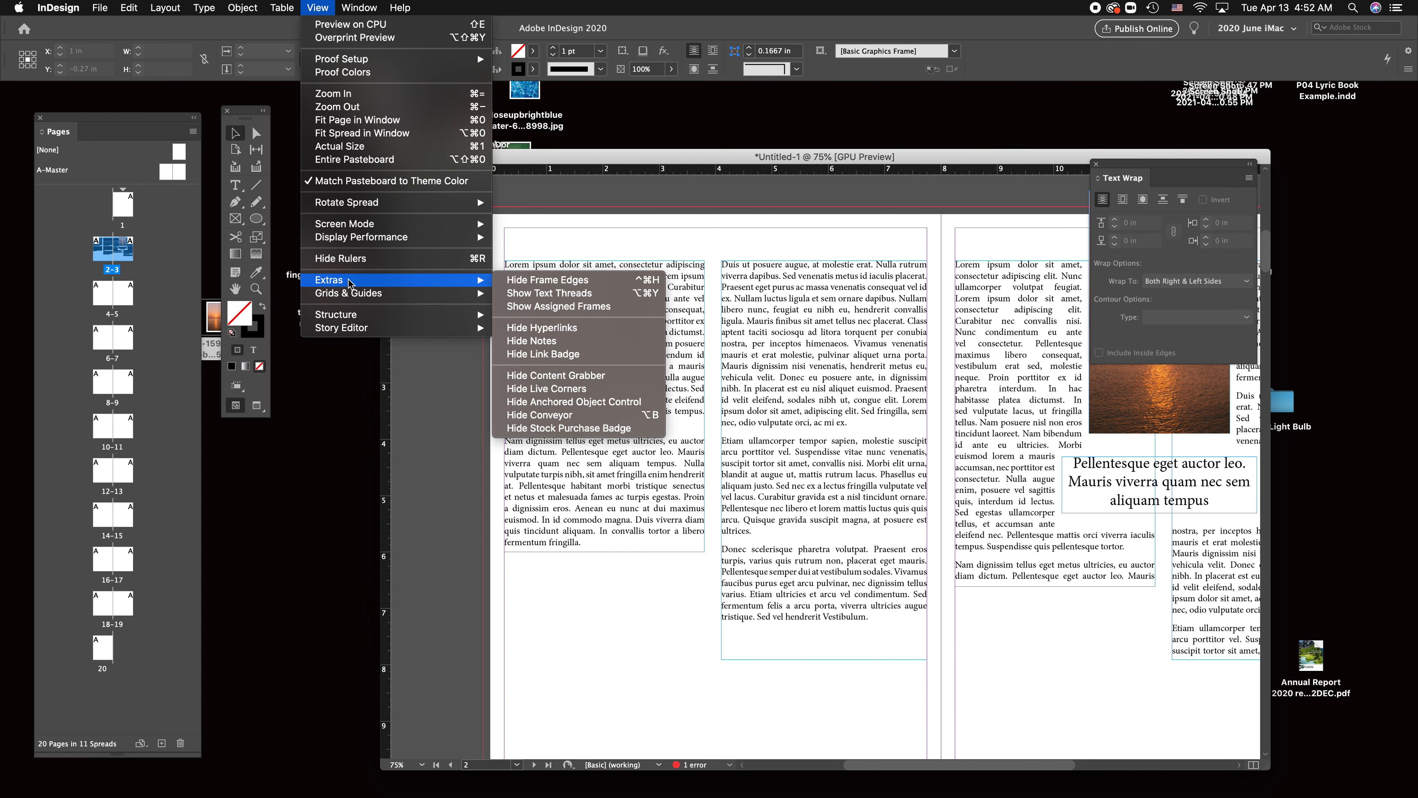
left_click(569, 285)
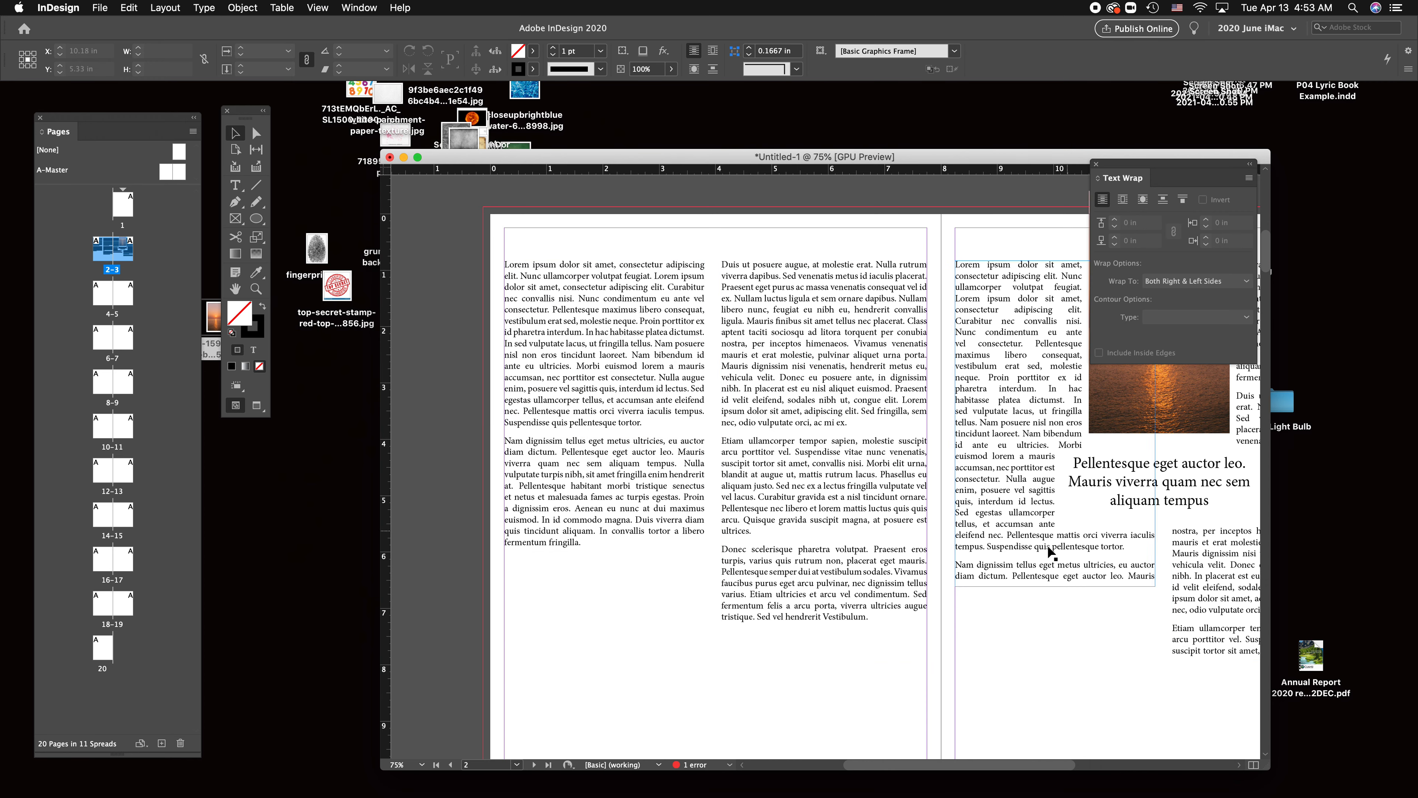
left_click(551, 371)
left_click(1023, 368)
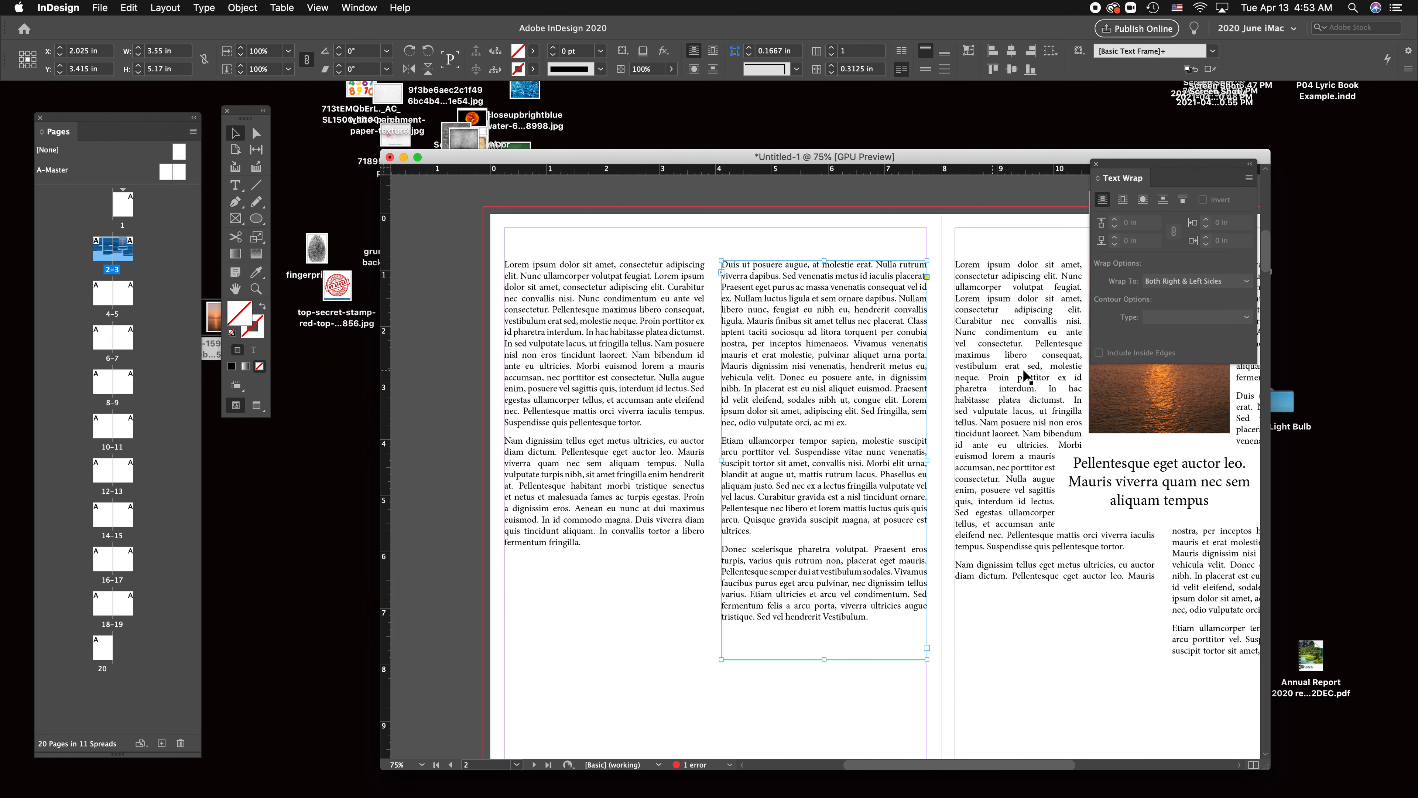
scroll(918, 372, "right", 3)
left_click(801, 690)
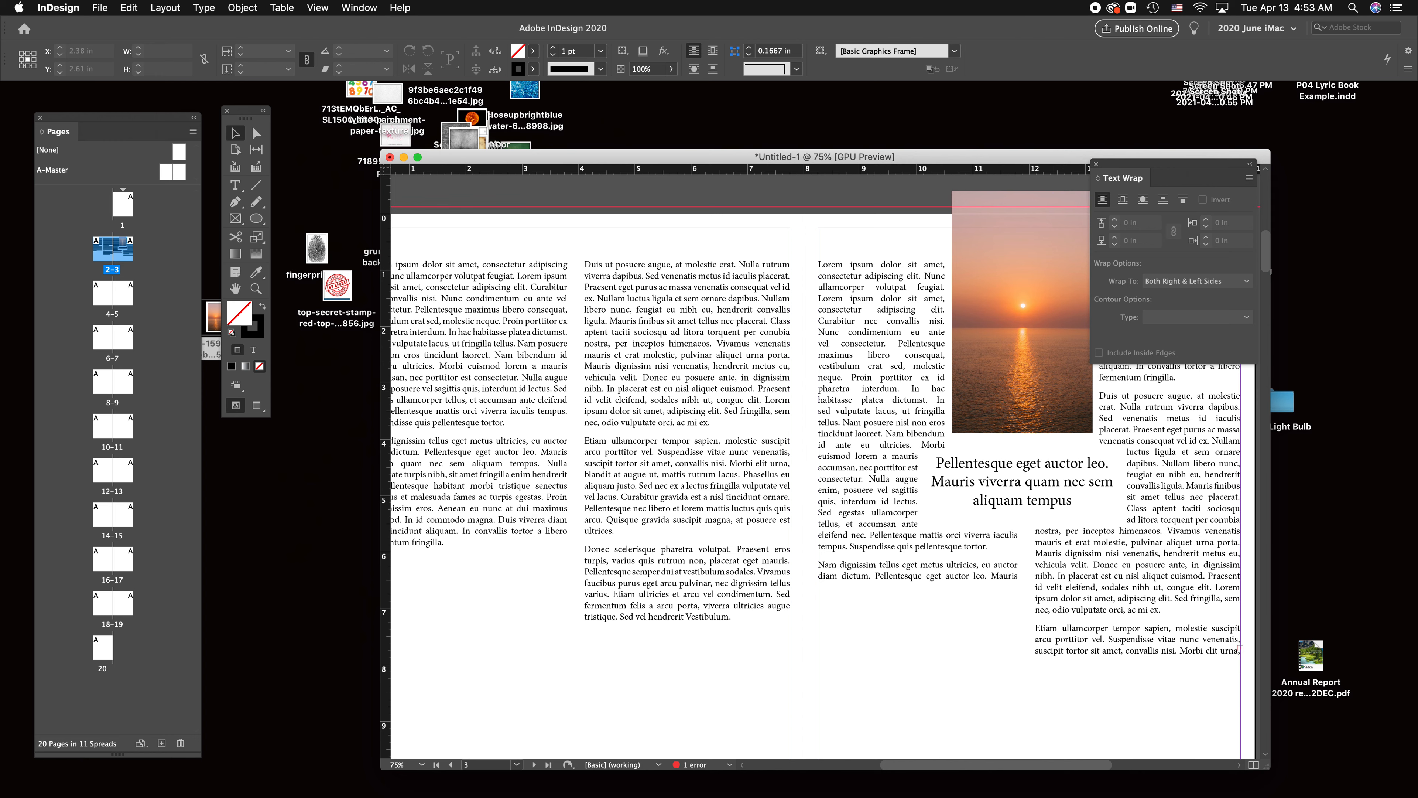
Display the Color and Swatches panels side by side and lengthen the Swatches panel.
key("F6")
left_click_drag(485, 305, 541, 116)
key("F5")
left_click_drag(673, 524, 696, 385)
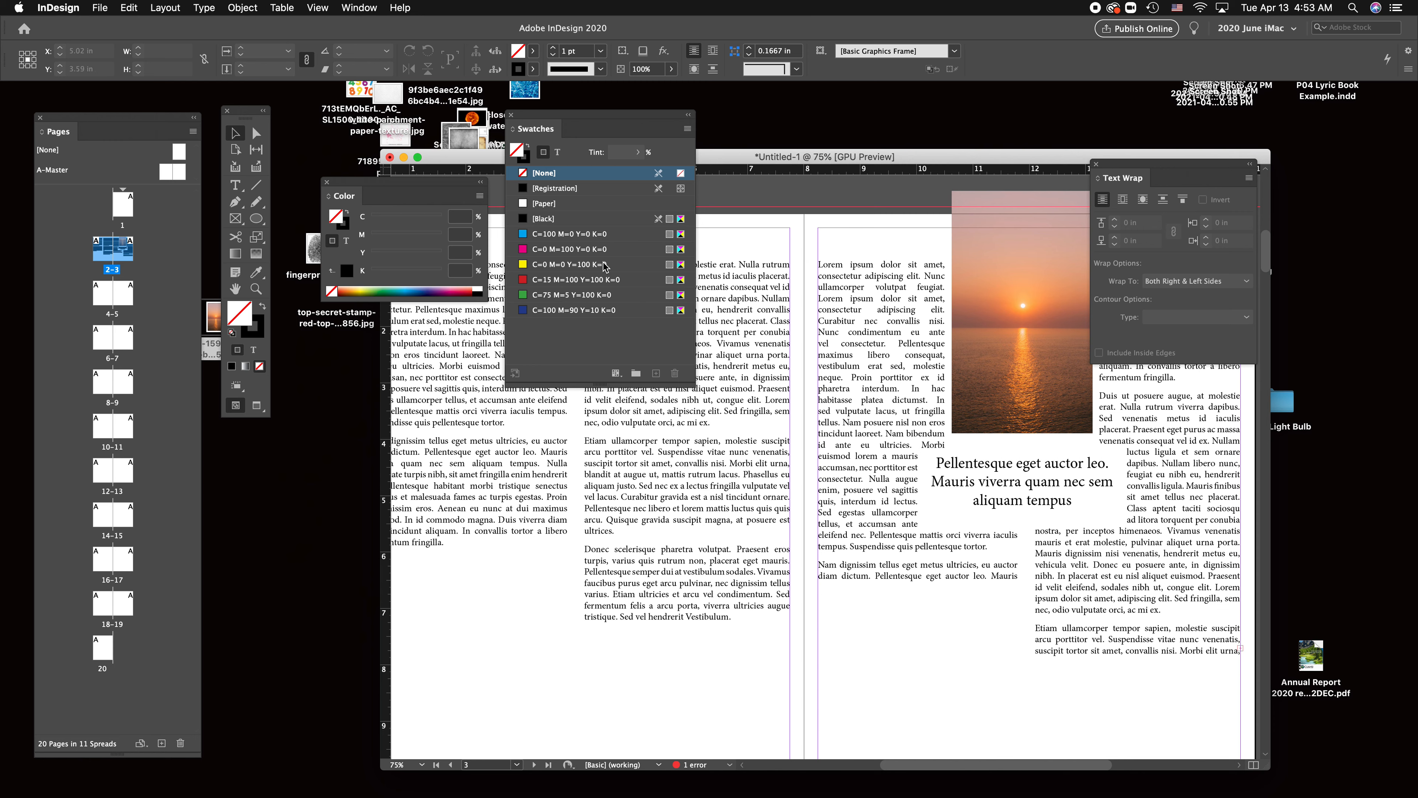
left_click_drag(694, 386, 697, 423)
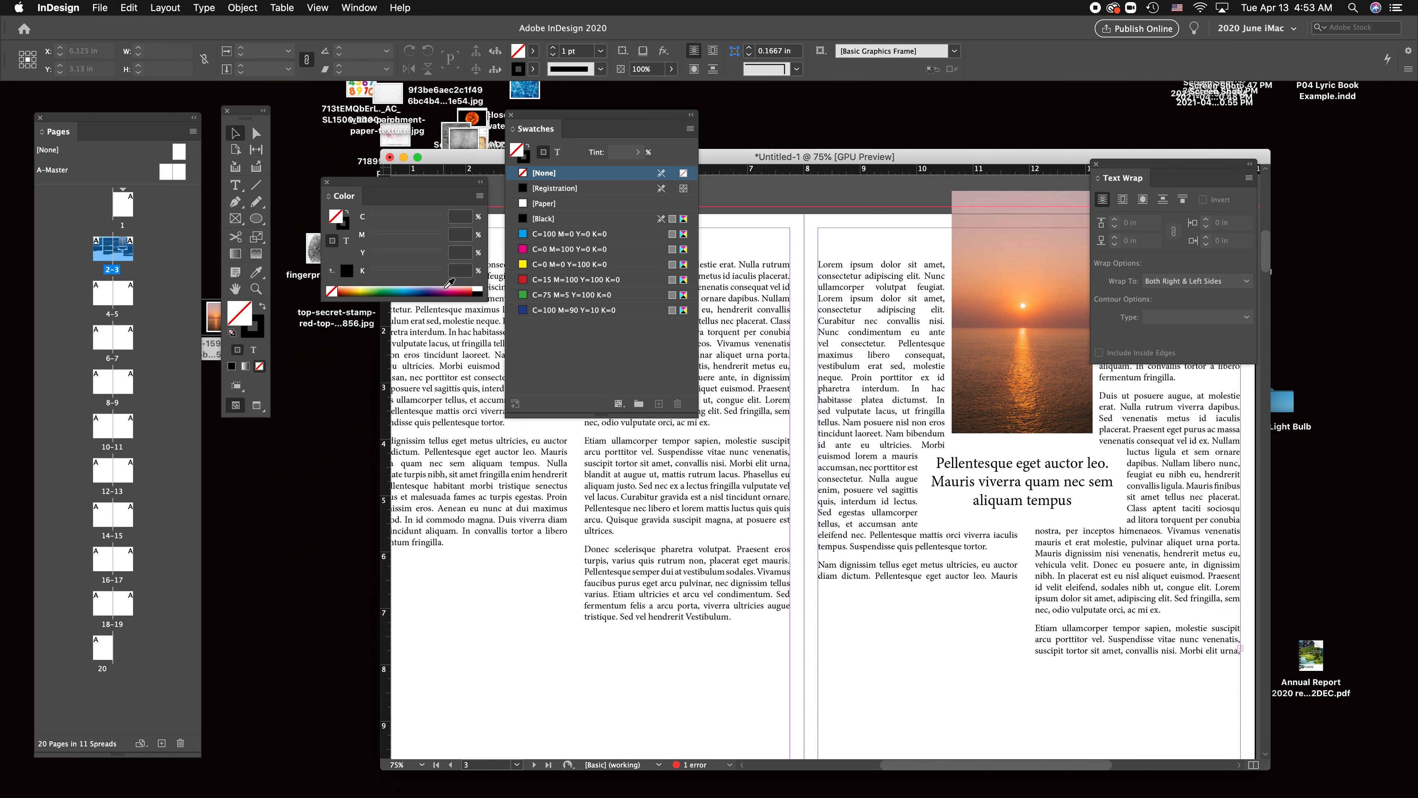
Sample colours from the spectrum, settle on dark gold C=0 M=16 Y=100 K=44, and save it as a new swatch.
left_click(409, 289)
left_click(392, 291)
left_click(364, 289)
left_click(437, 286)
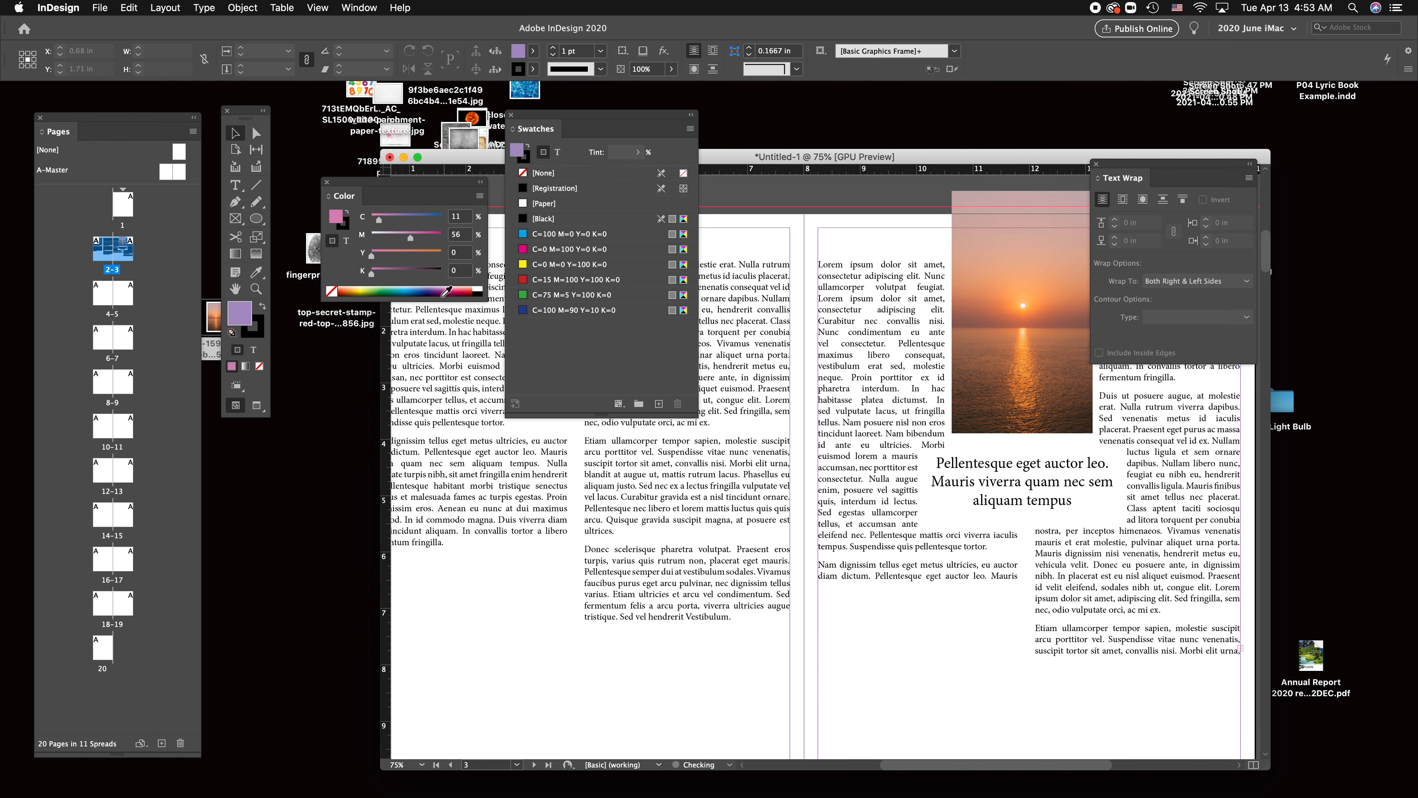
left_click(360, 290)
left_click(352, 290)
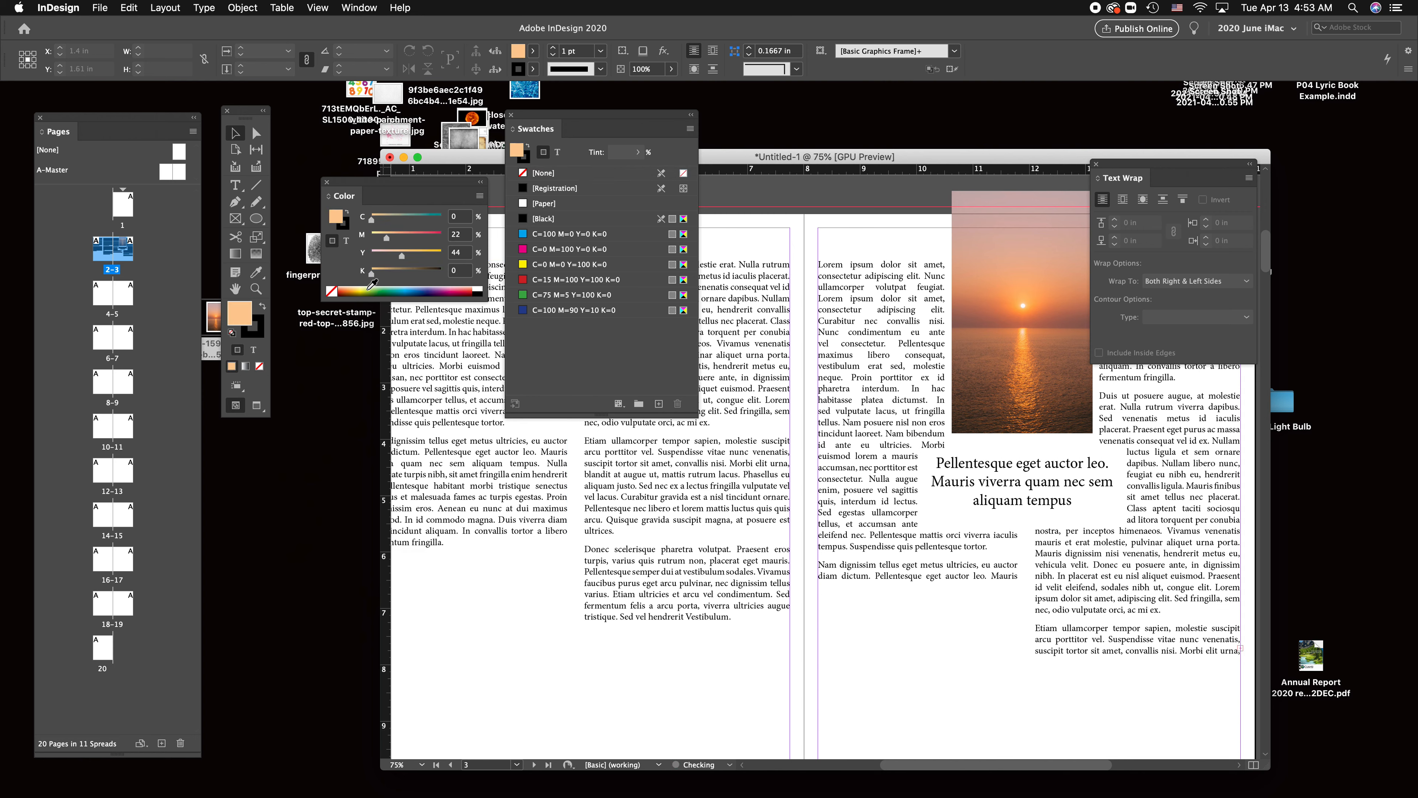
left_click(369, 291)
left_click(365, 293)
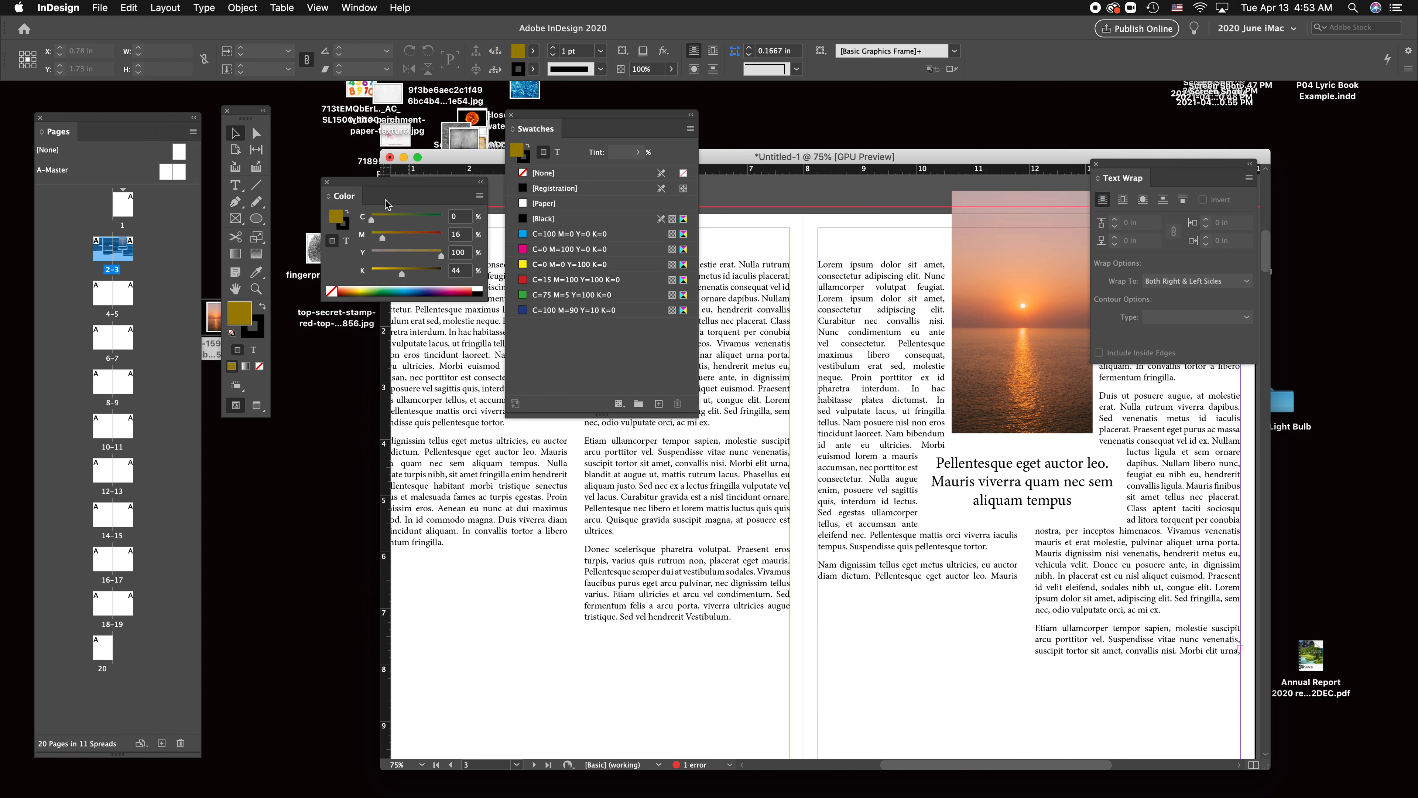
left_click(659, 404)
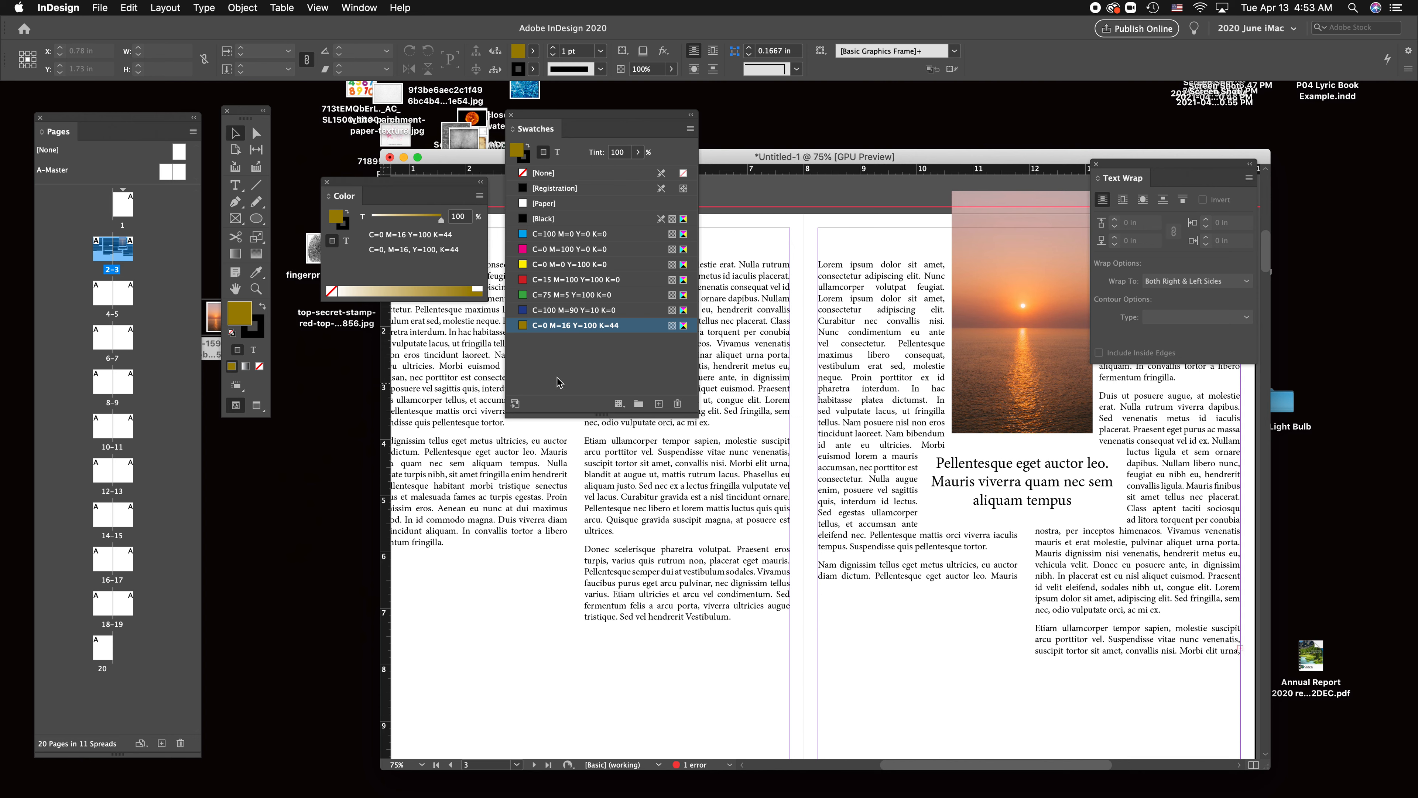
Colour all of the pull quote's text with the C=0 M=16 Y=100 K=44 swatch.
double_click(991, 463)
key("super+a")
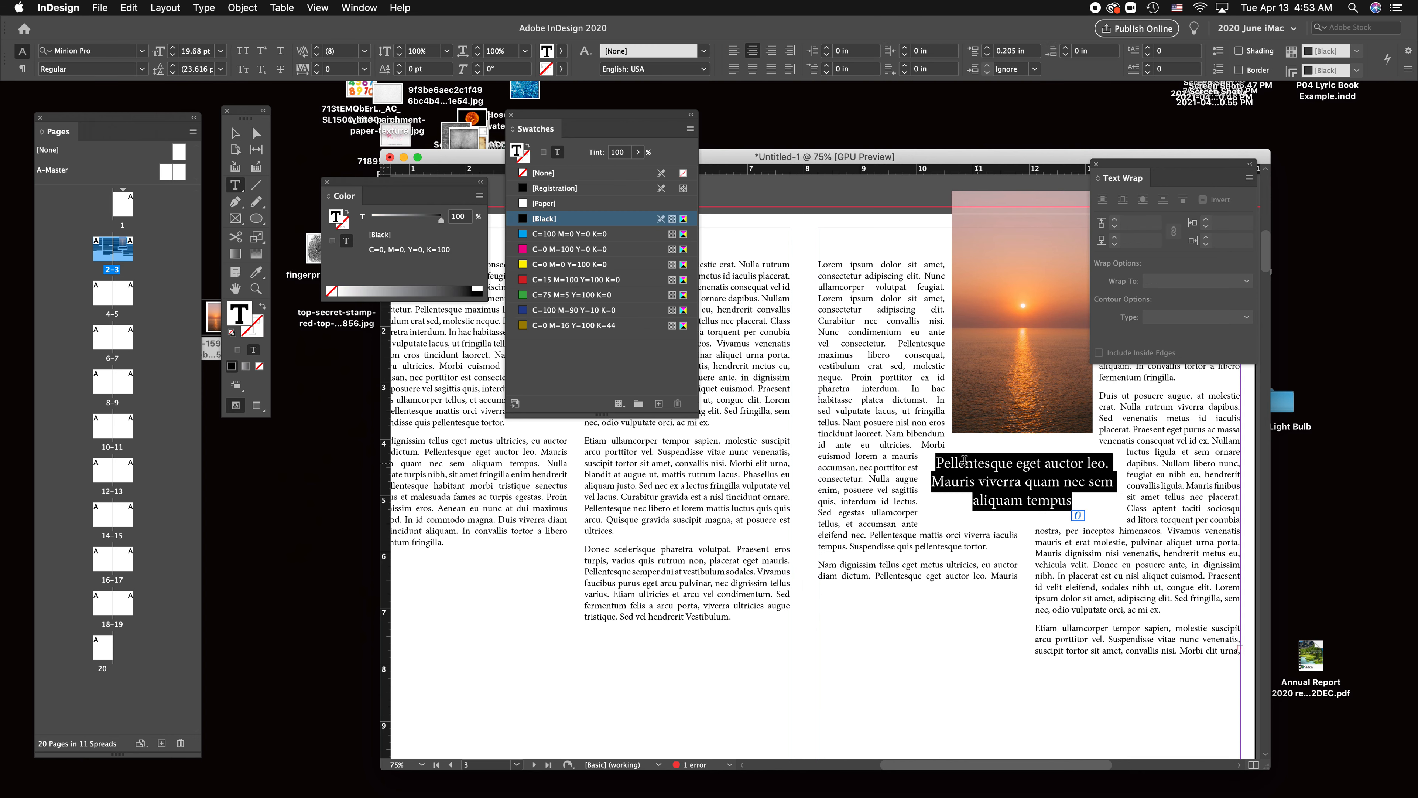
left_click(575, 325)
left_click(235, 134)
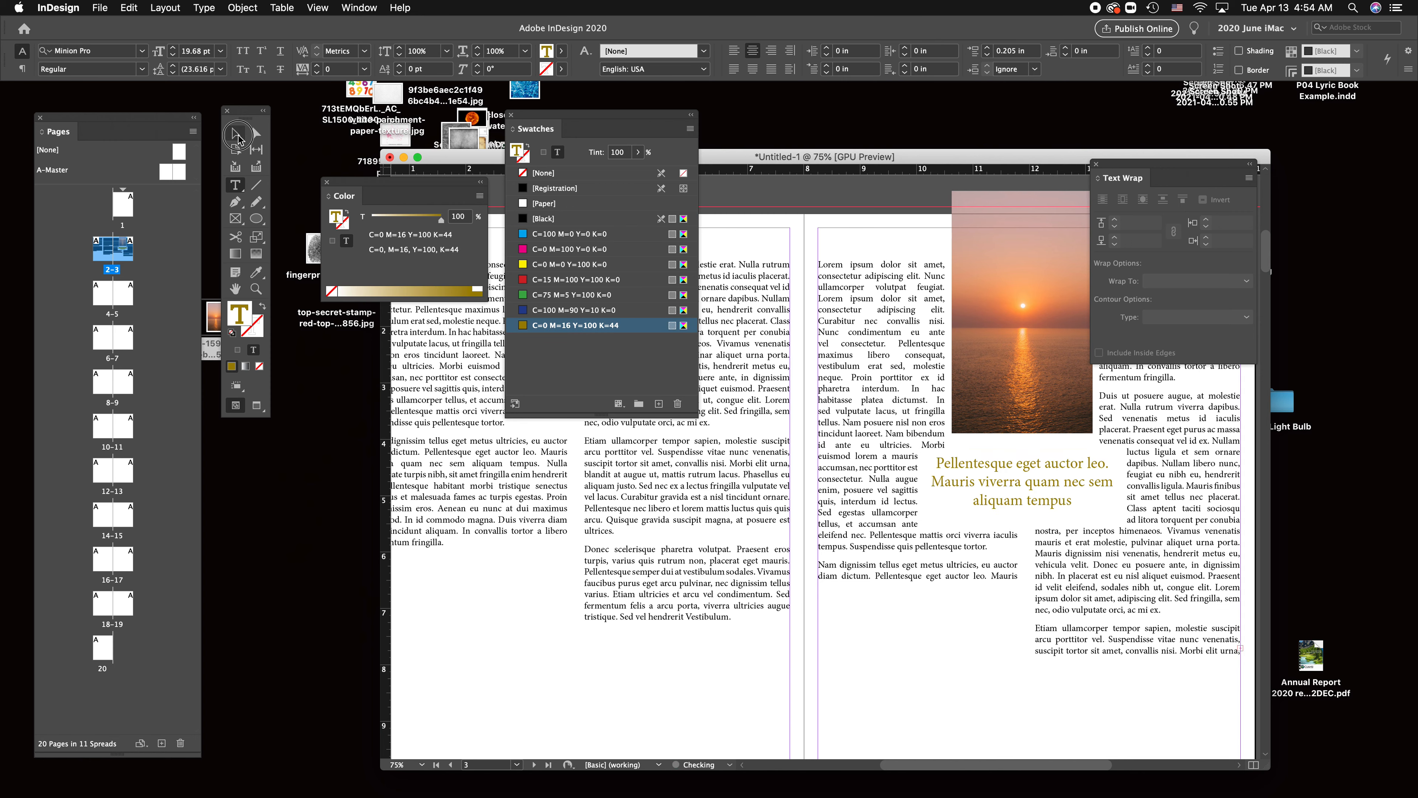
left_click(955, 655)
Preview the gold swatch as blue C=68 M=34 Y=11 K=44 in its options, and cancel the edit.
left_click(608, 327)
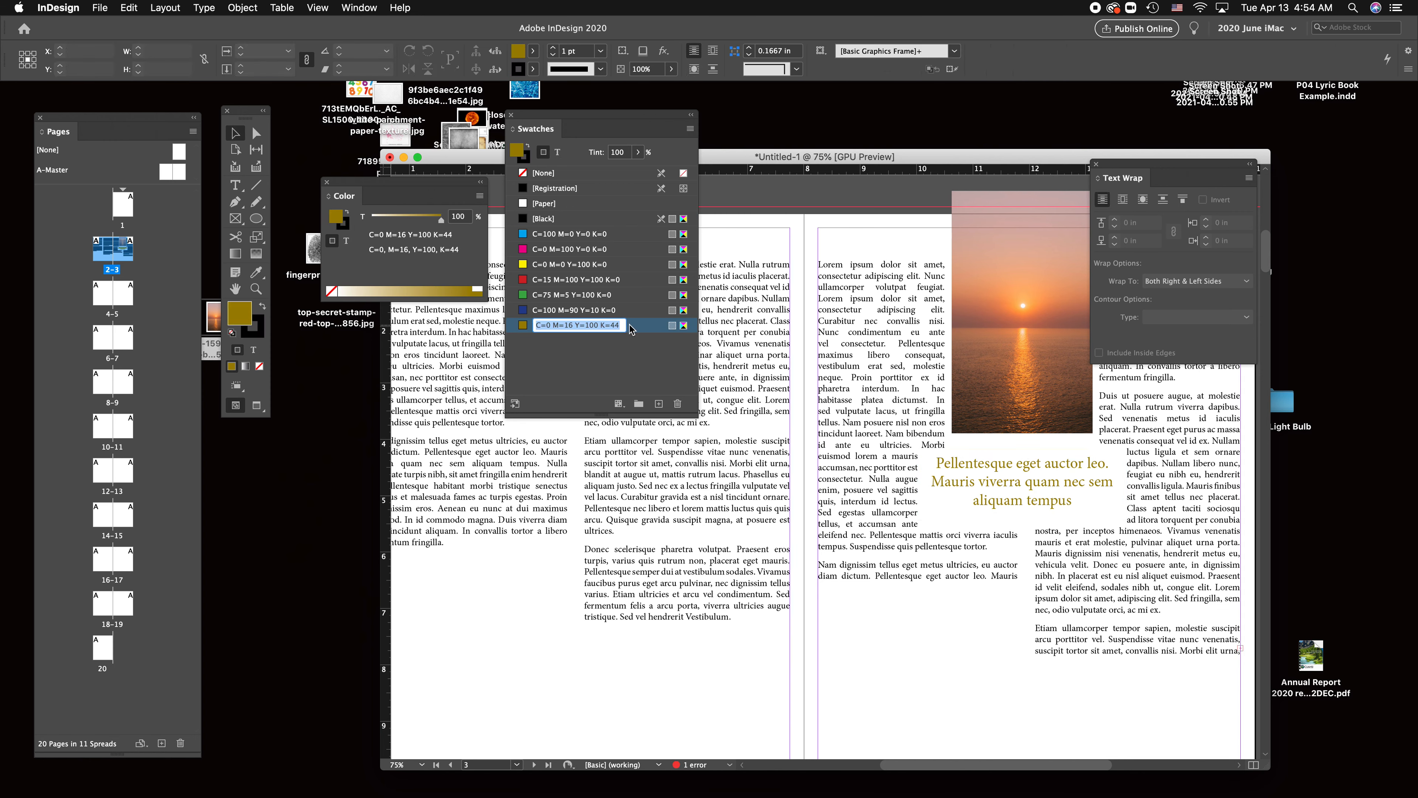
double_click(608, 328)
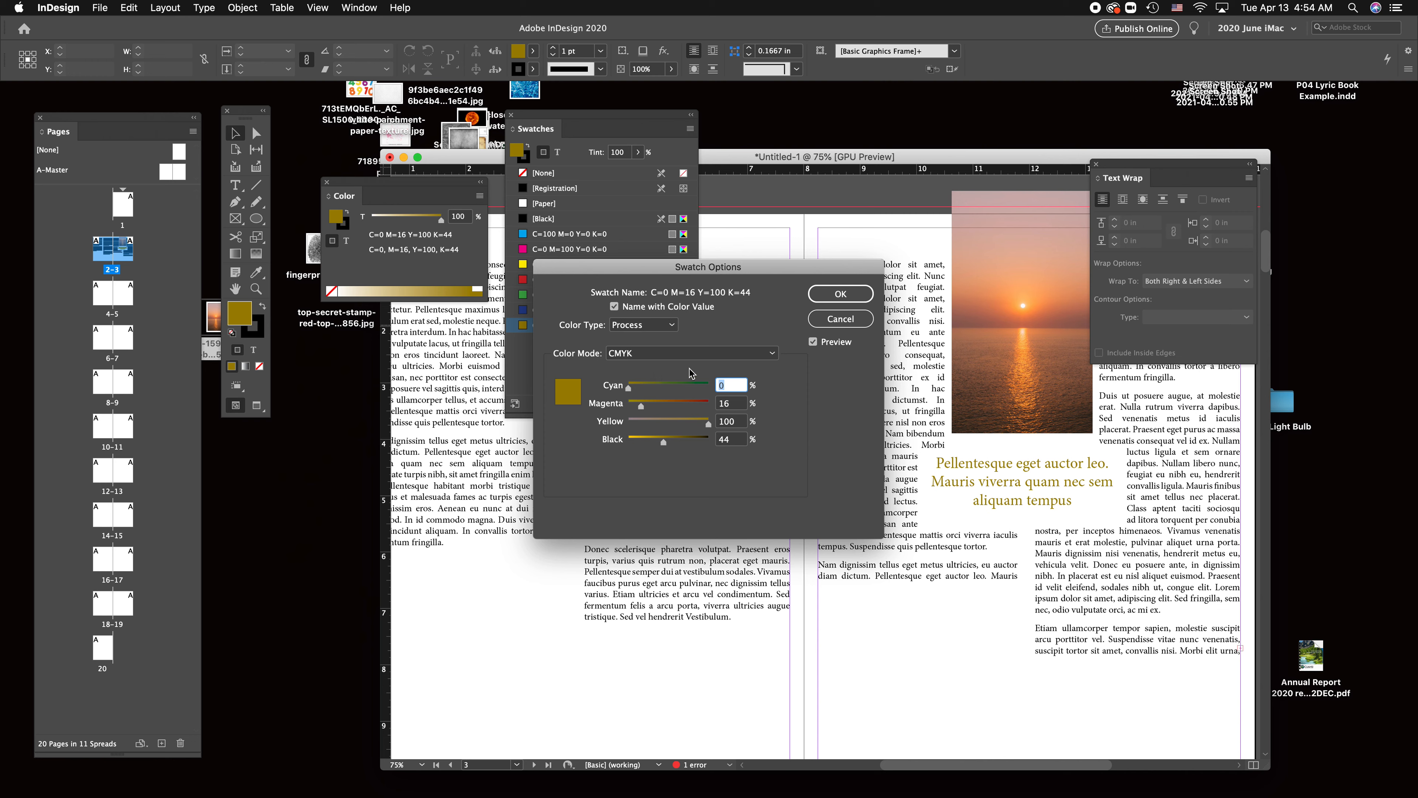
mouse_move(641, 405)
left_mouse_down()
mouse_move(696, 407)
mouse_move(682, 387)
mouse_move(637, 423)
mouse_move(691, 406)
mouse_move(659, 412)
left_mouse_up()
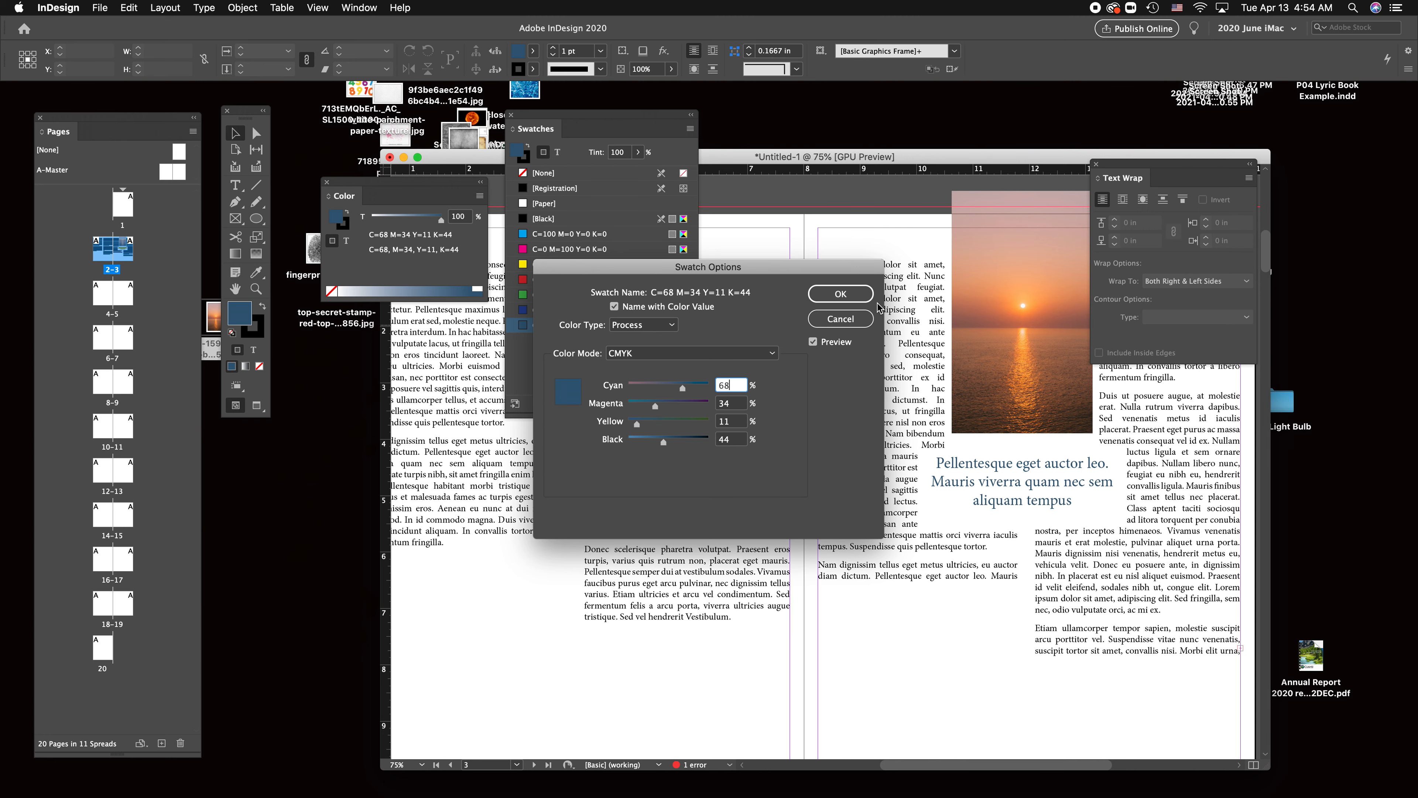
left_click(856, 319)
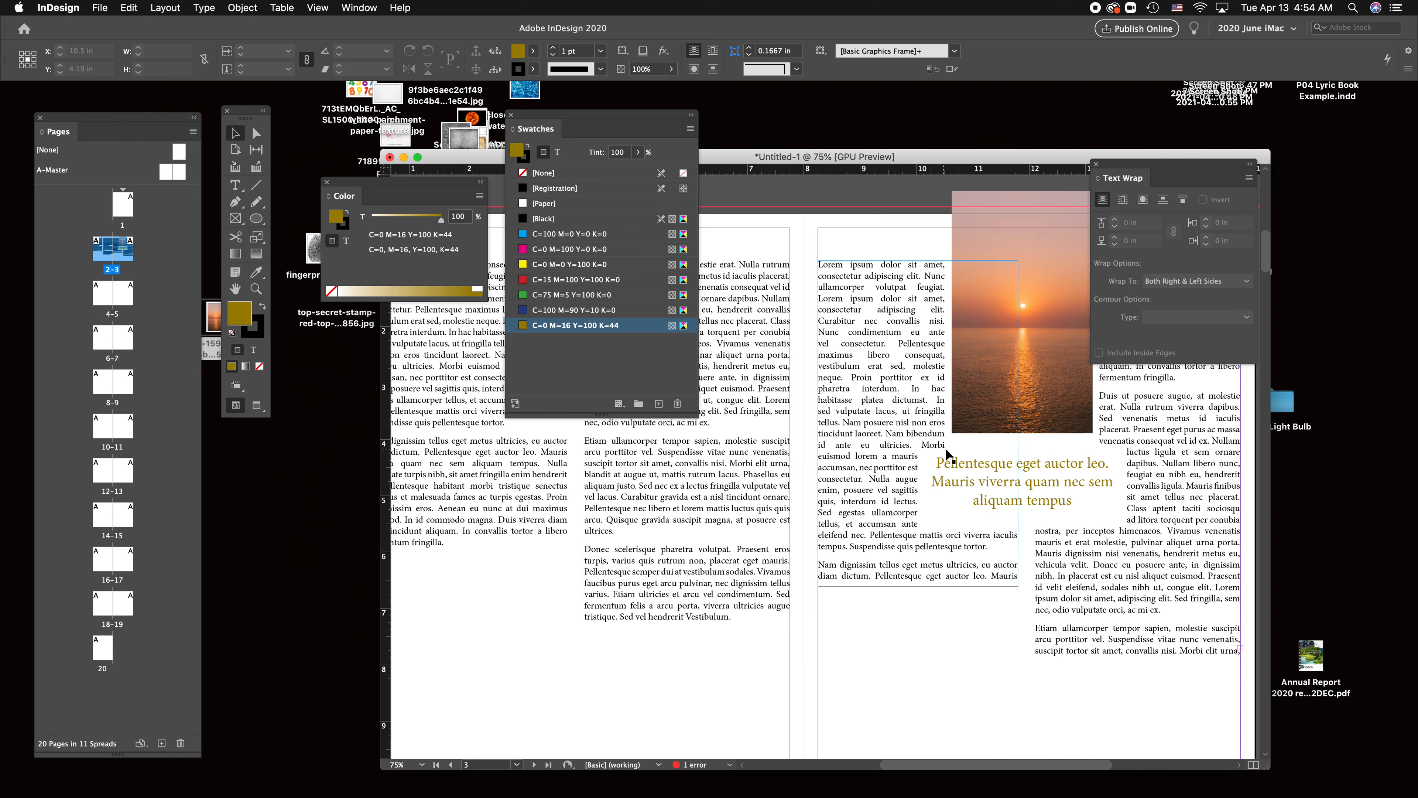
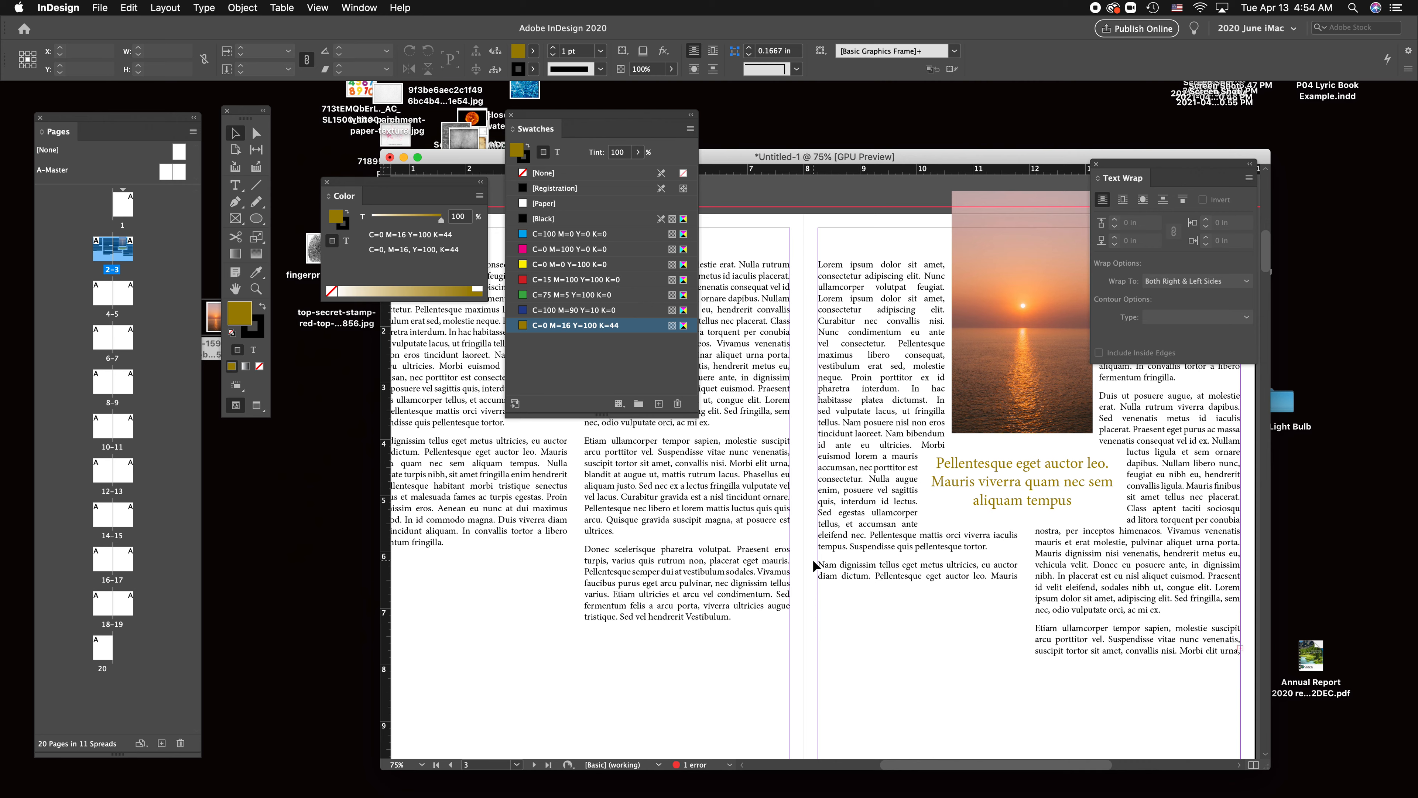
Create a text frame at the bottom inside margins of the left page, enter 01, and reduce it to about 4.11 × 0.42 in.
left_click_drag(808, 666, 823, 529)
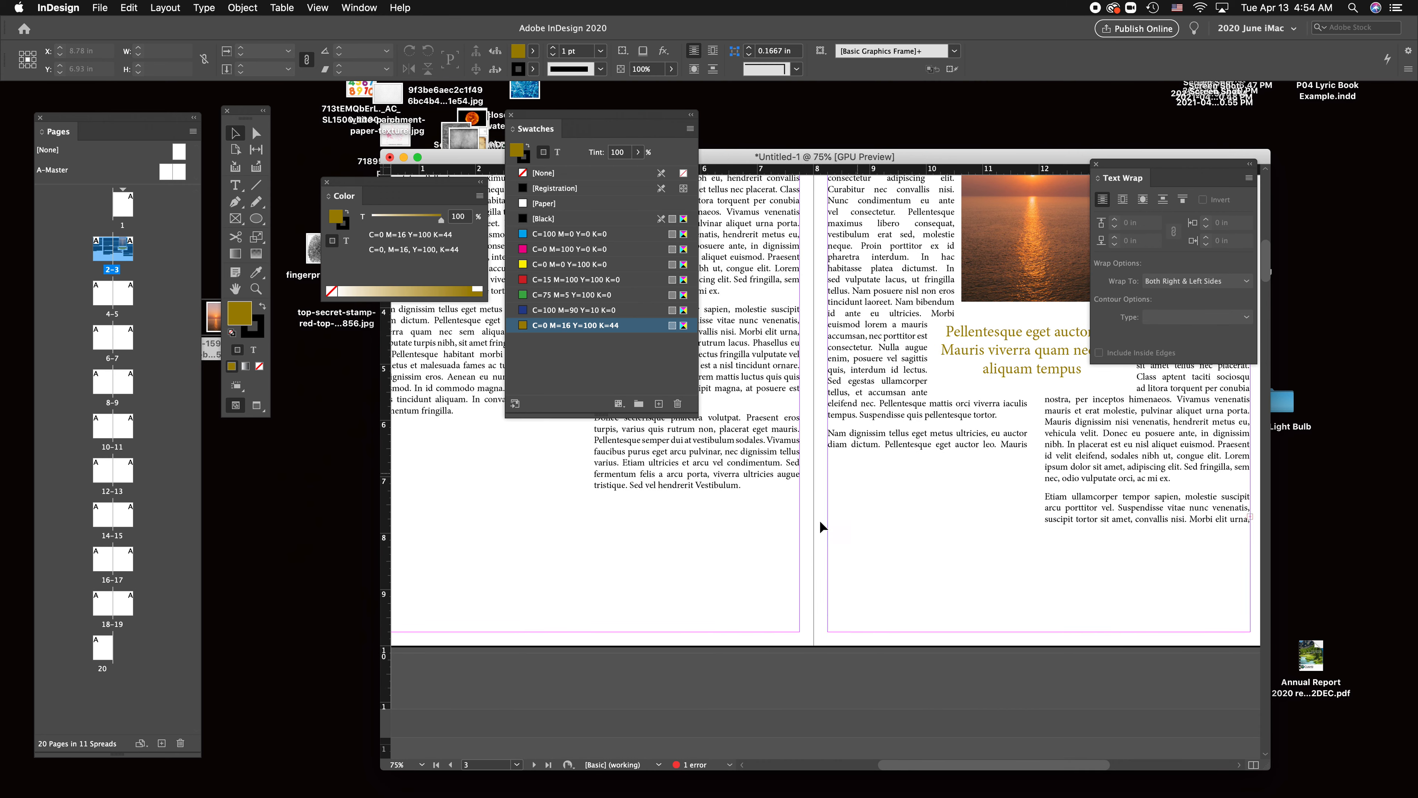
scroll(610, 598, "left", 4)
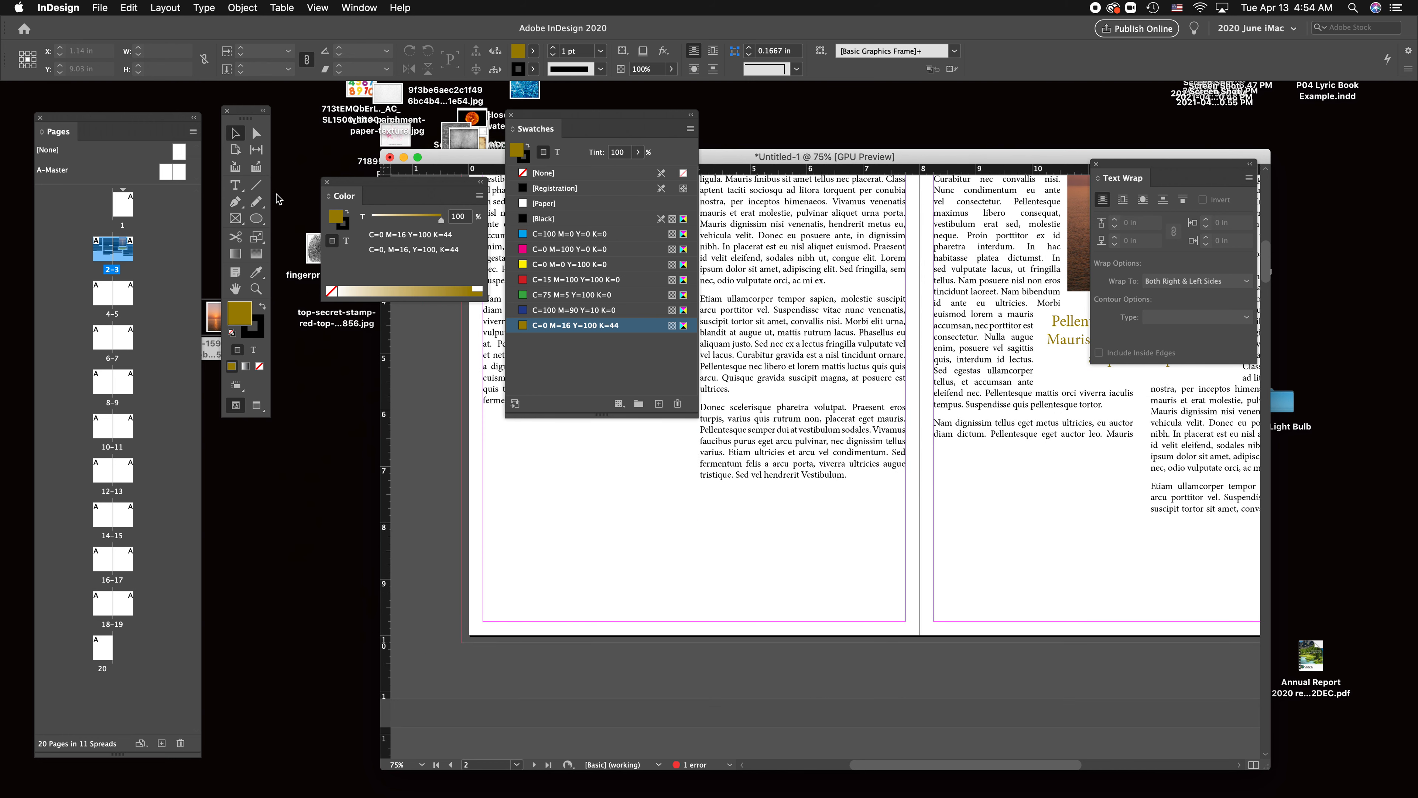
left_click(235, 185)
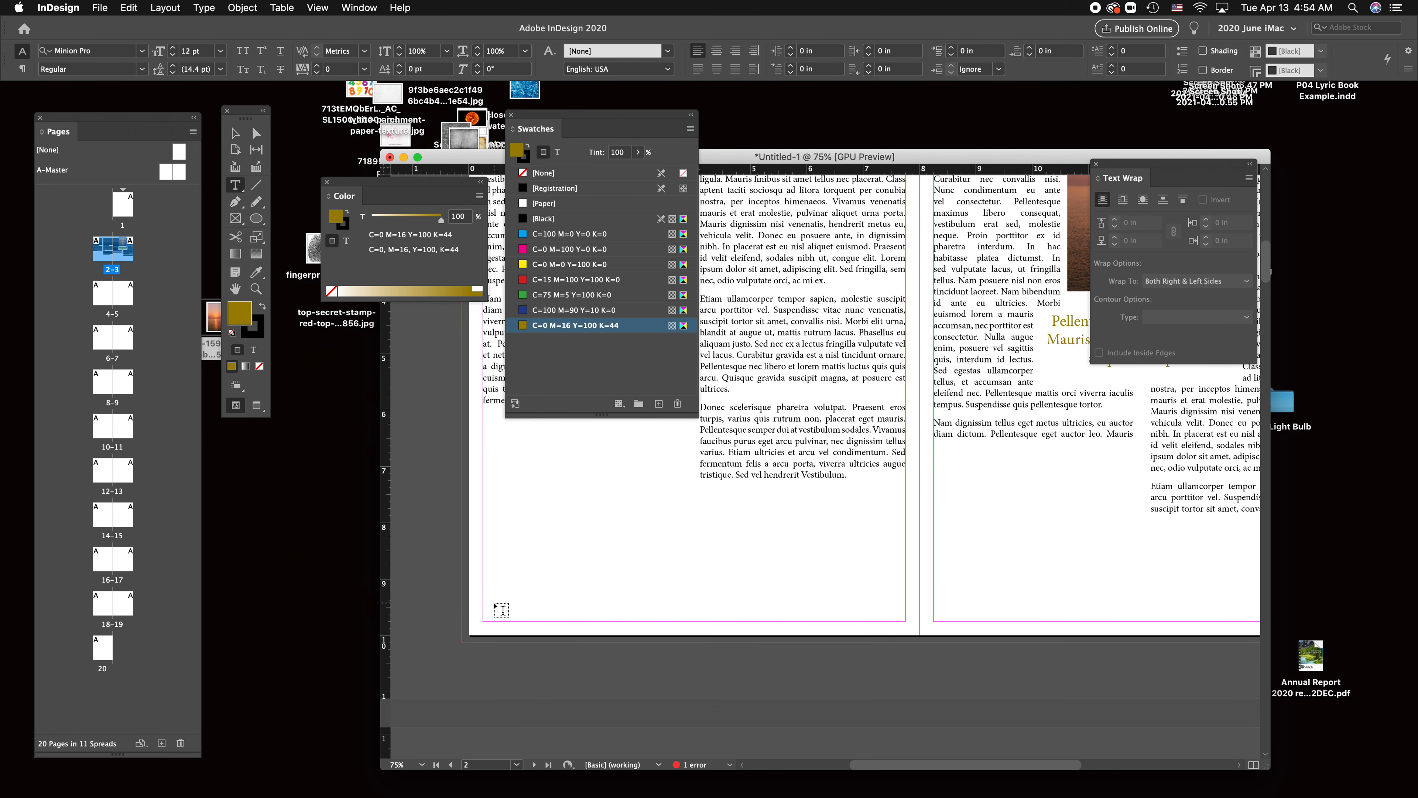
left_click_drag(483, 592, 729, 620)
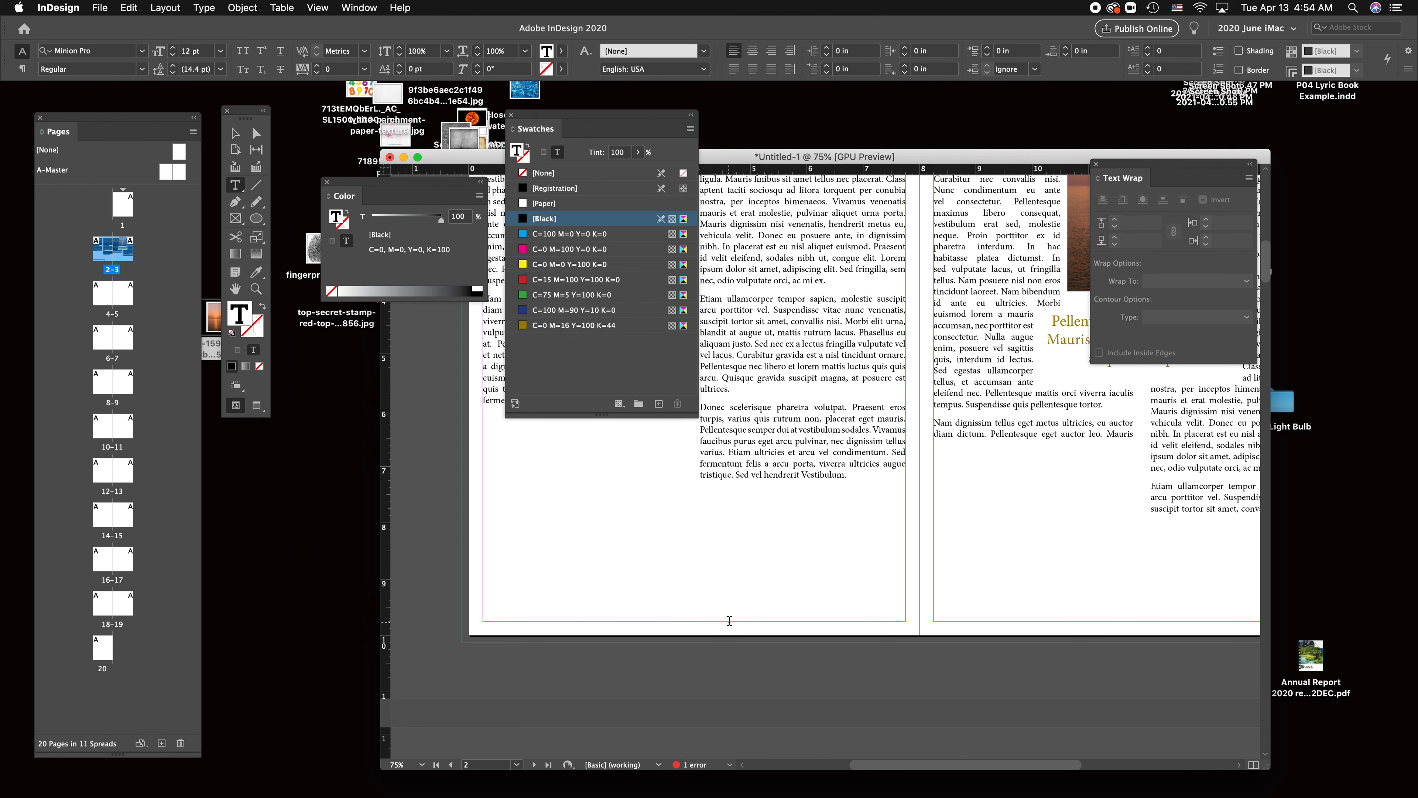
type("01")
left_click(235, 133)
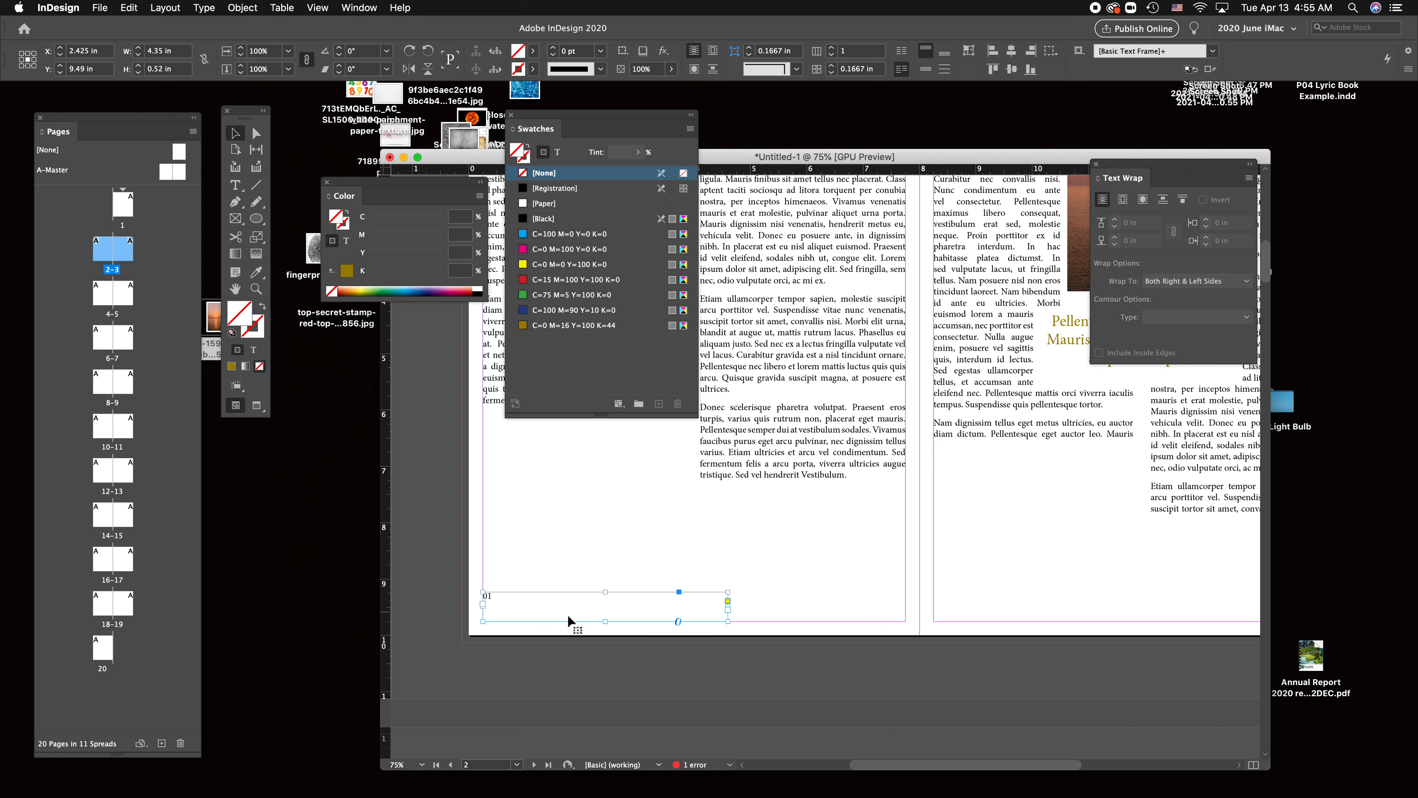
left_click_drag(727, 623, 714, 616)
Duplicate the 01 frame across to the foot of the right page and change the copy's text to 02.
left_click_drag(520, 603, 1054, 610)
double_click(1060, 609)
key("super+a")
type("02")
Right-align the 02 text and shift its frame over to the right page's outer margin.
left_click(773, 51)
left_click(235, 132)
scroll(853, 536, "right", 2)
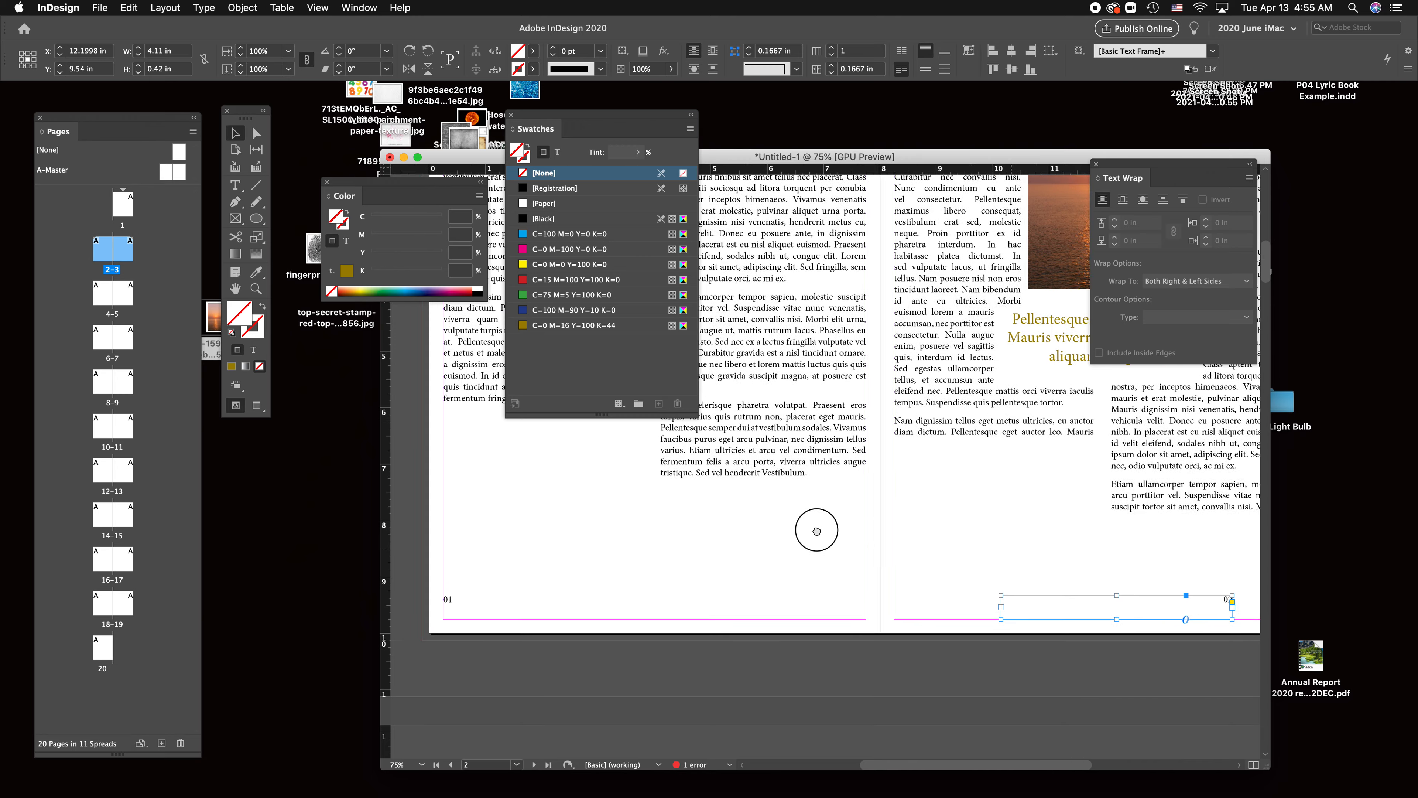
left_click_drag(853, 536, 550, 509)
left_click(945, 590)
left_click_drag(923, 582, 1007, 580)
left_click(1116, 581)
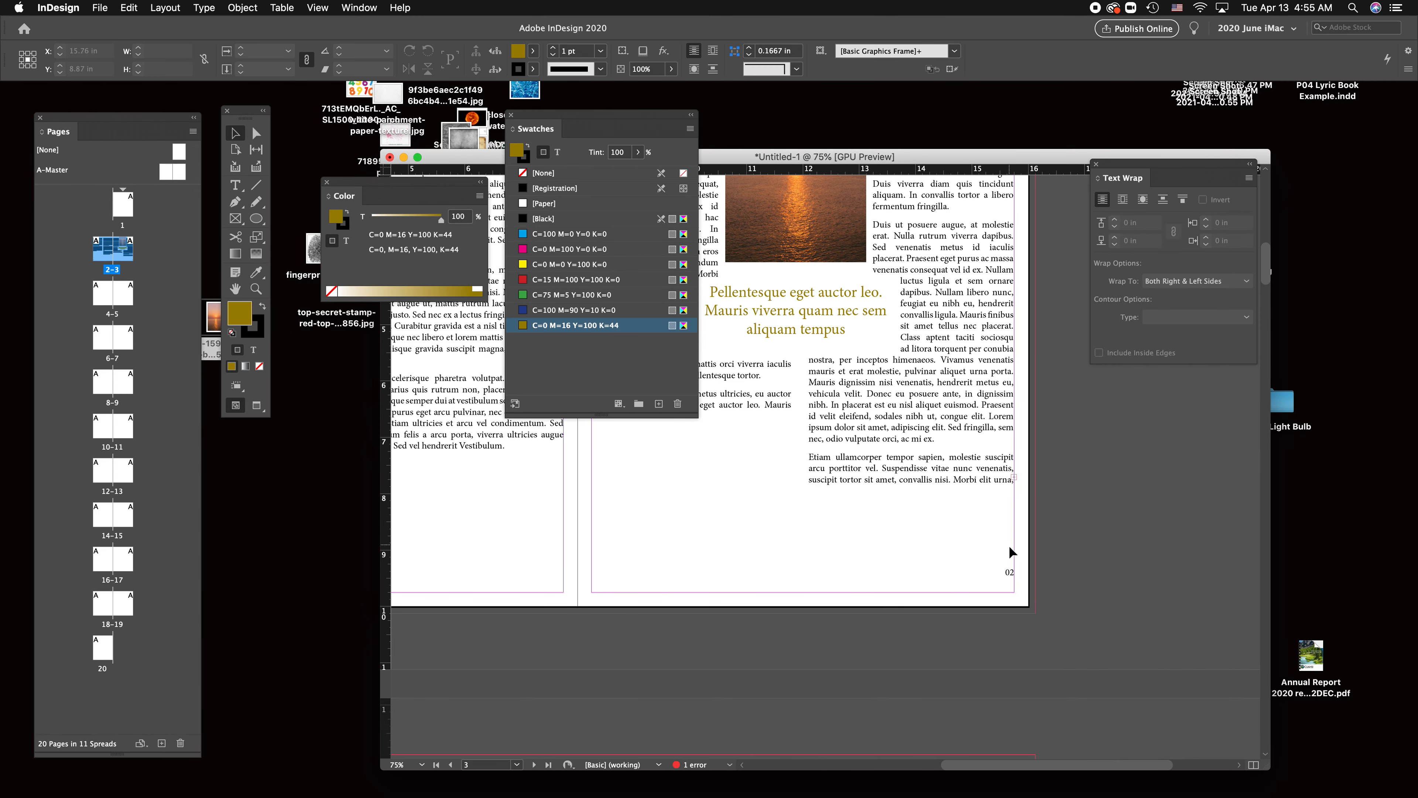
Move the spread of pages 2–3 further back in the document so it becomes pages 8–9.
scroll(802, 513, "down", 10)
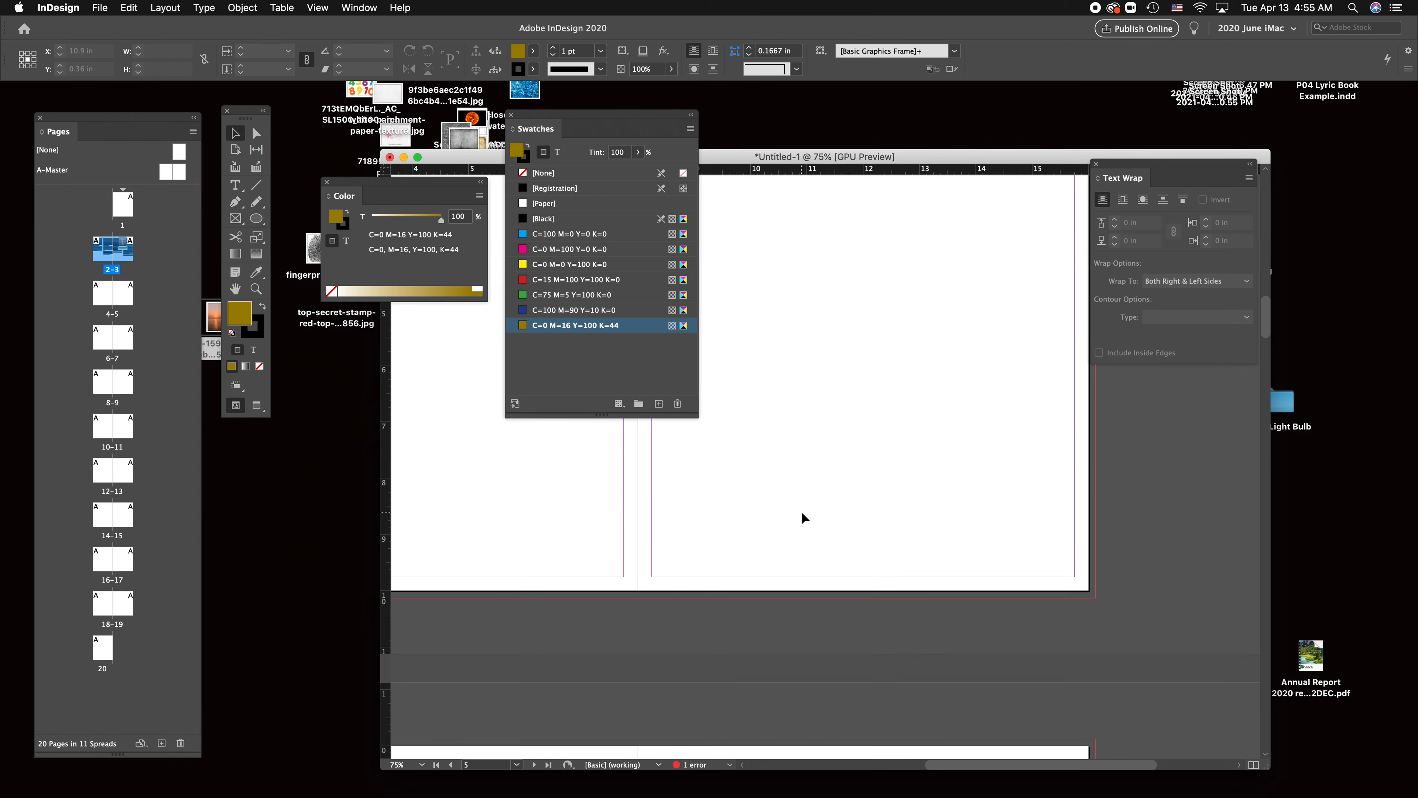
scroll(801, 513, "down", 10)
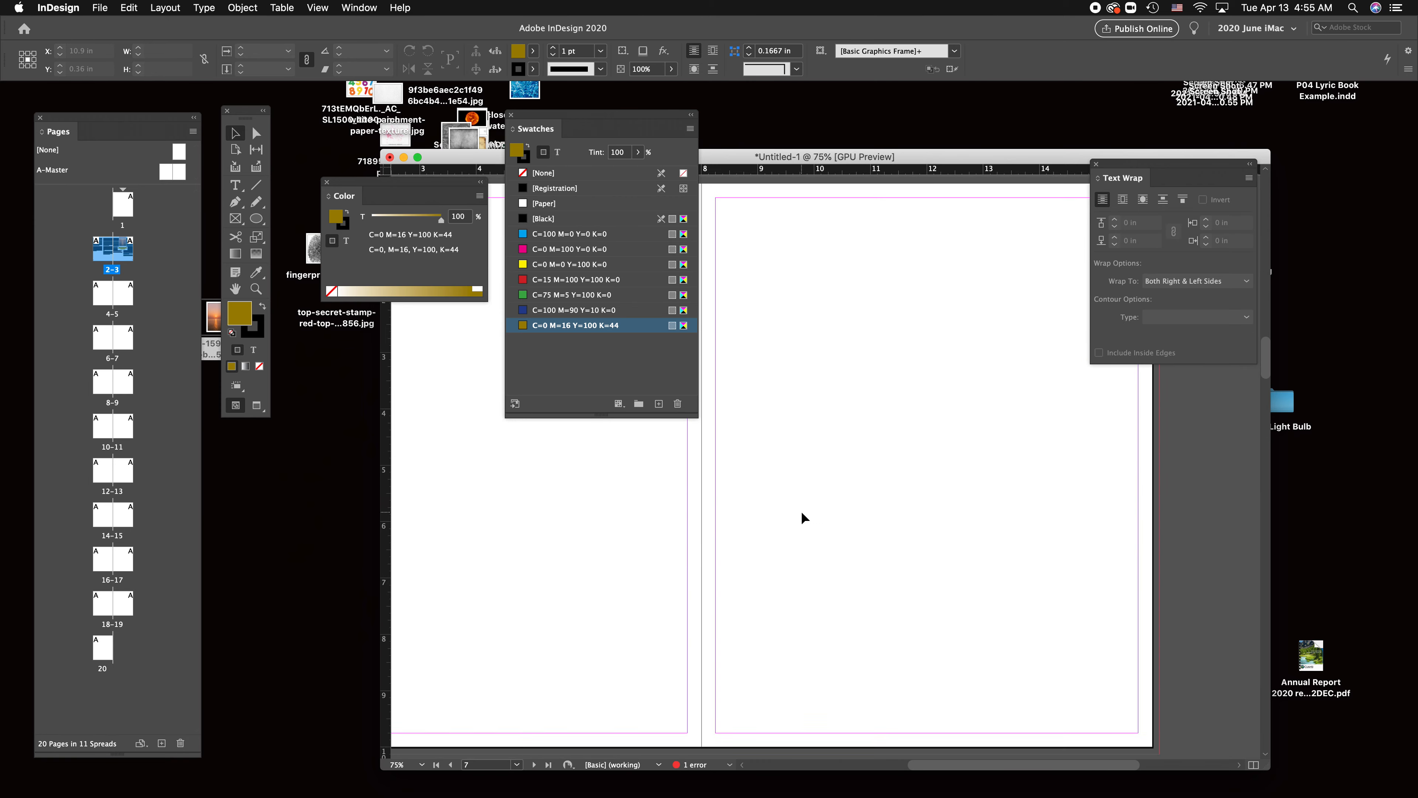
scroll(802, 513, "up", 20)
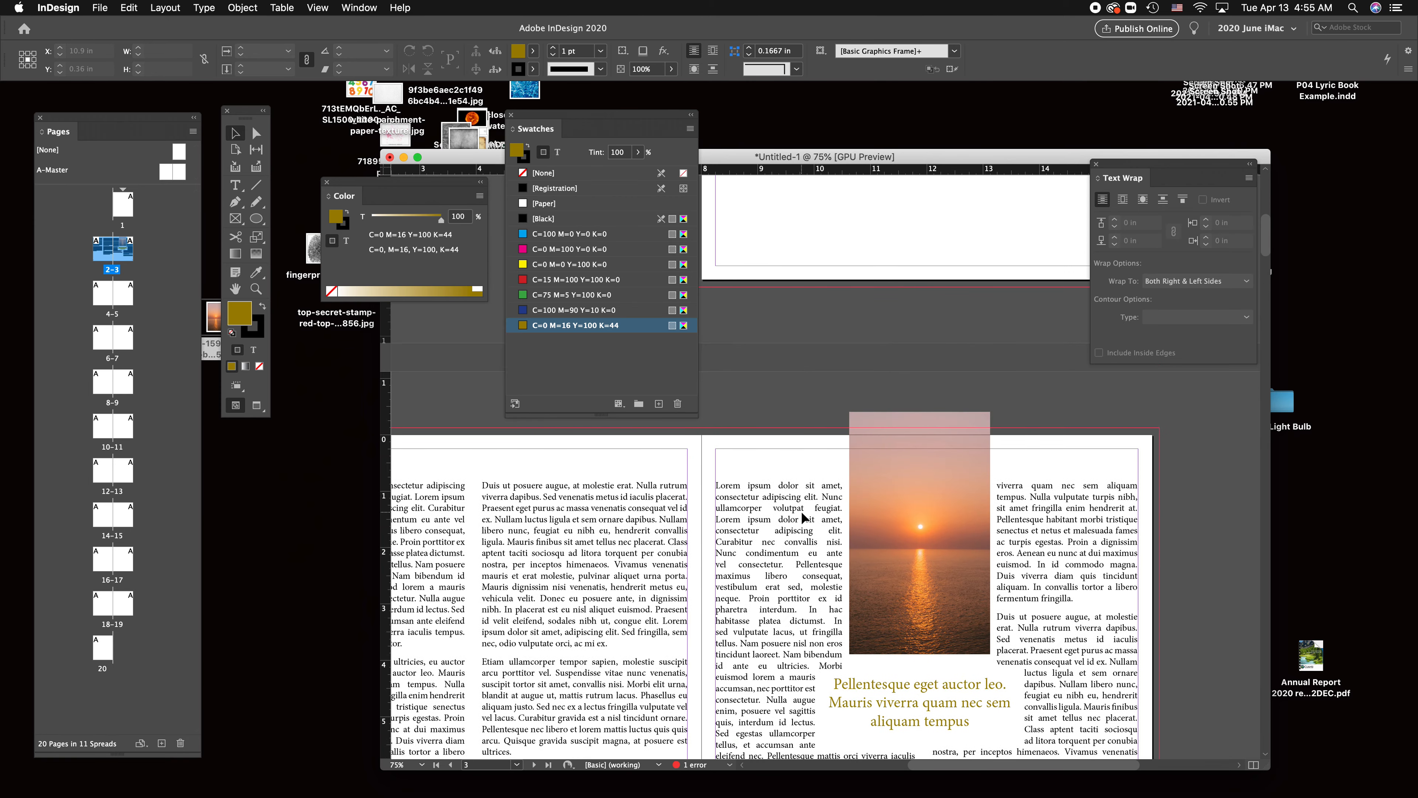
scroll(800, 511, "up", 5)
scroll(801, 512, "down", 10)
scroll(801, 512, "left", 3)
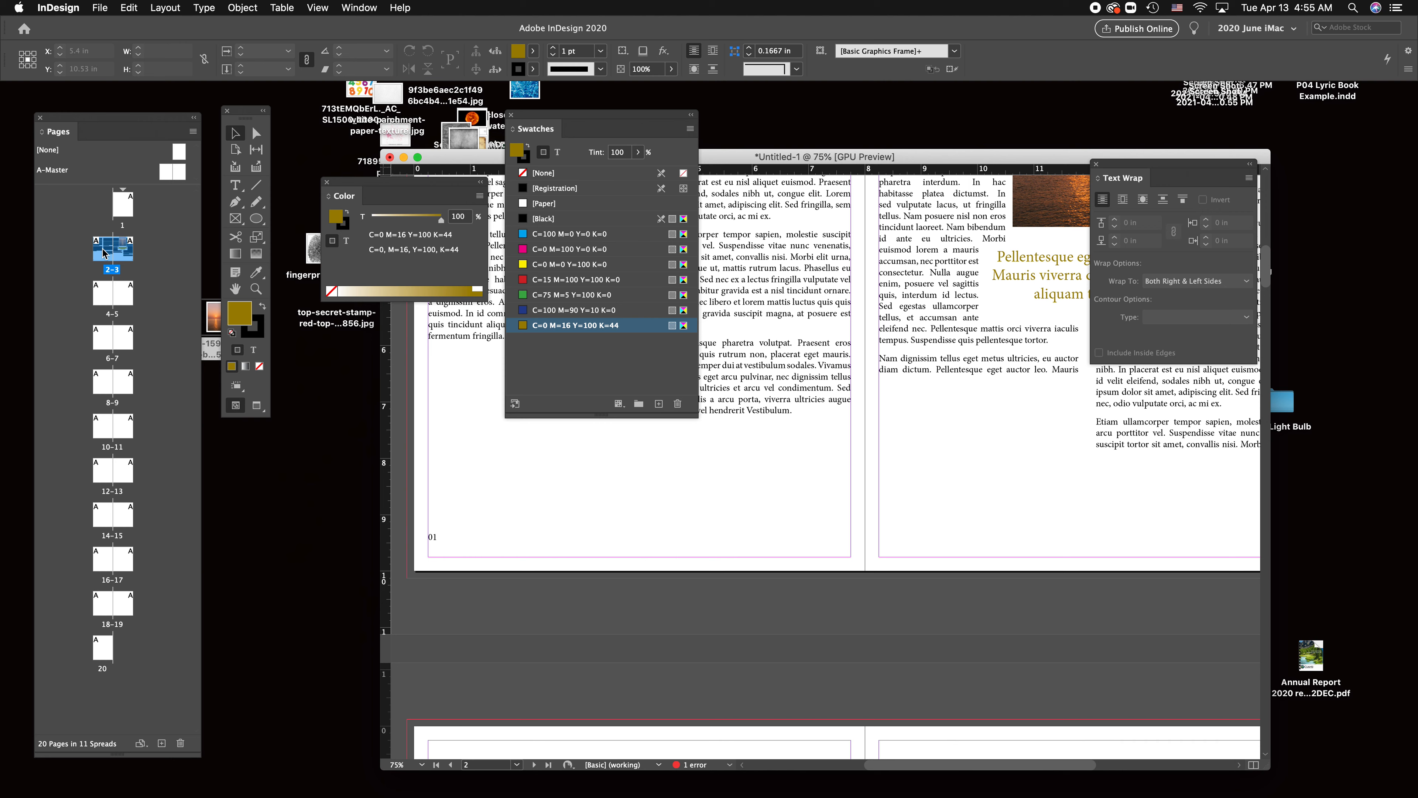
left_click_drag(107, 257, 89, 436)
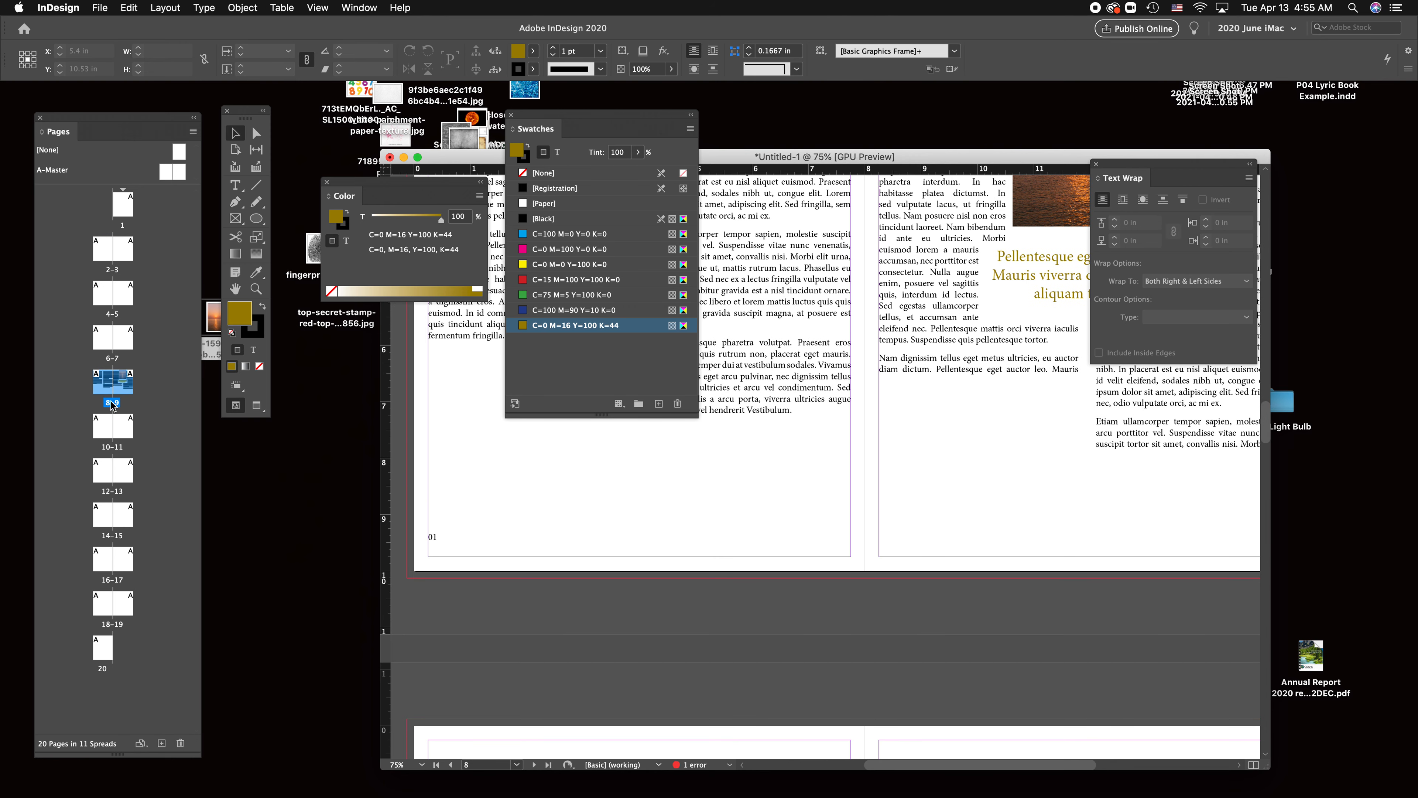
Replace the typed 01 on page 8 with a Current Page Number marker.
left_click(433, 536)
double_click(441, 537)
left_click(479, 505)
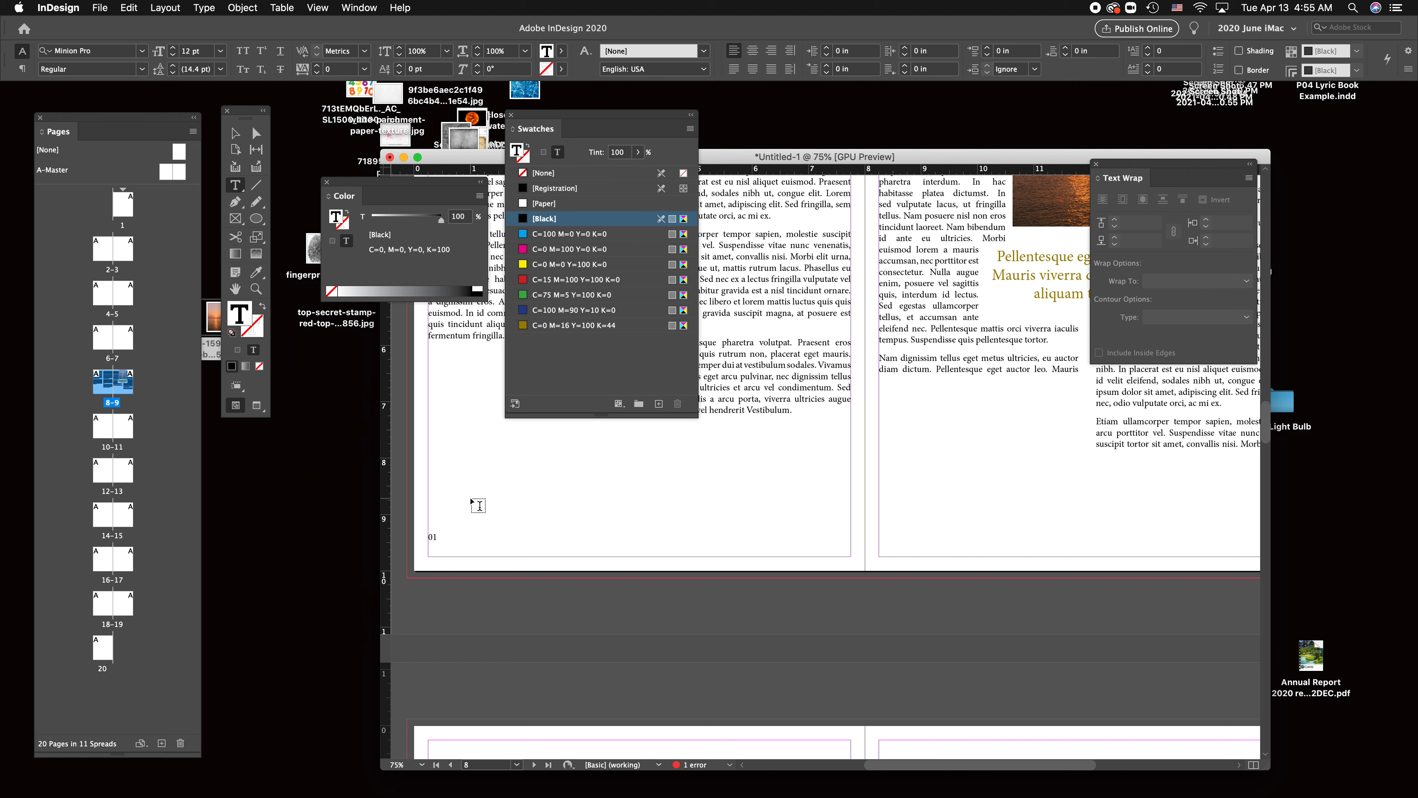
double_click(433, 537)
key("BackSpace")
left_click(193, 7)
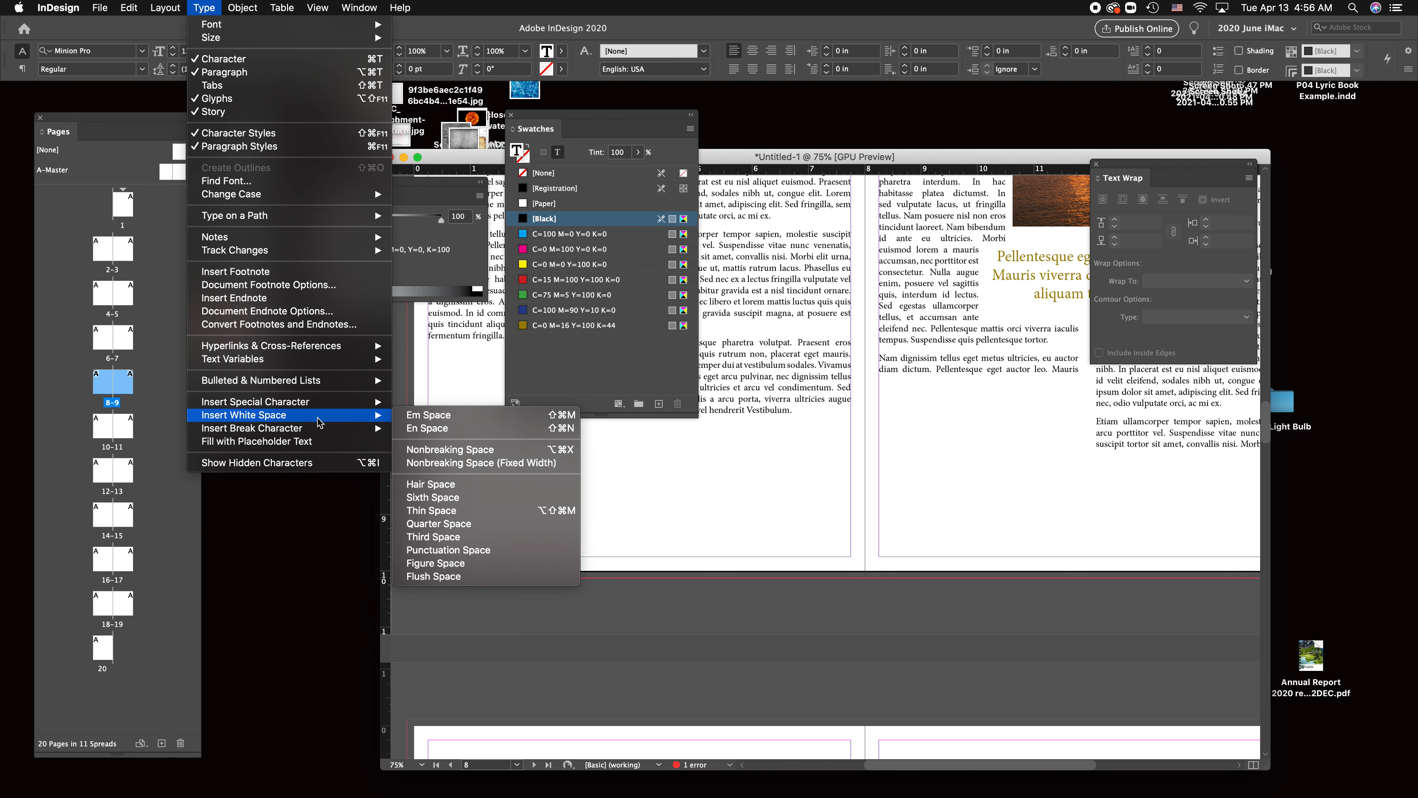
mouse_move(321, 412)
mouse_move(438, 416)
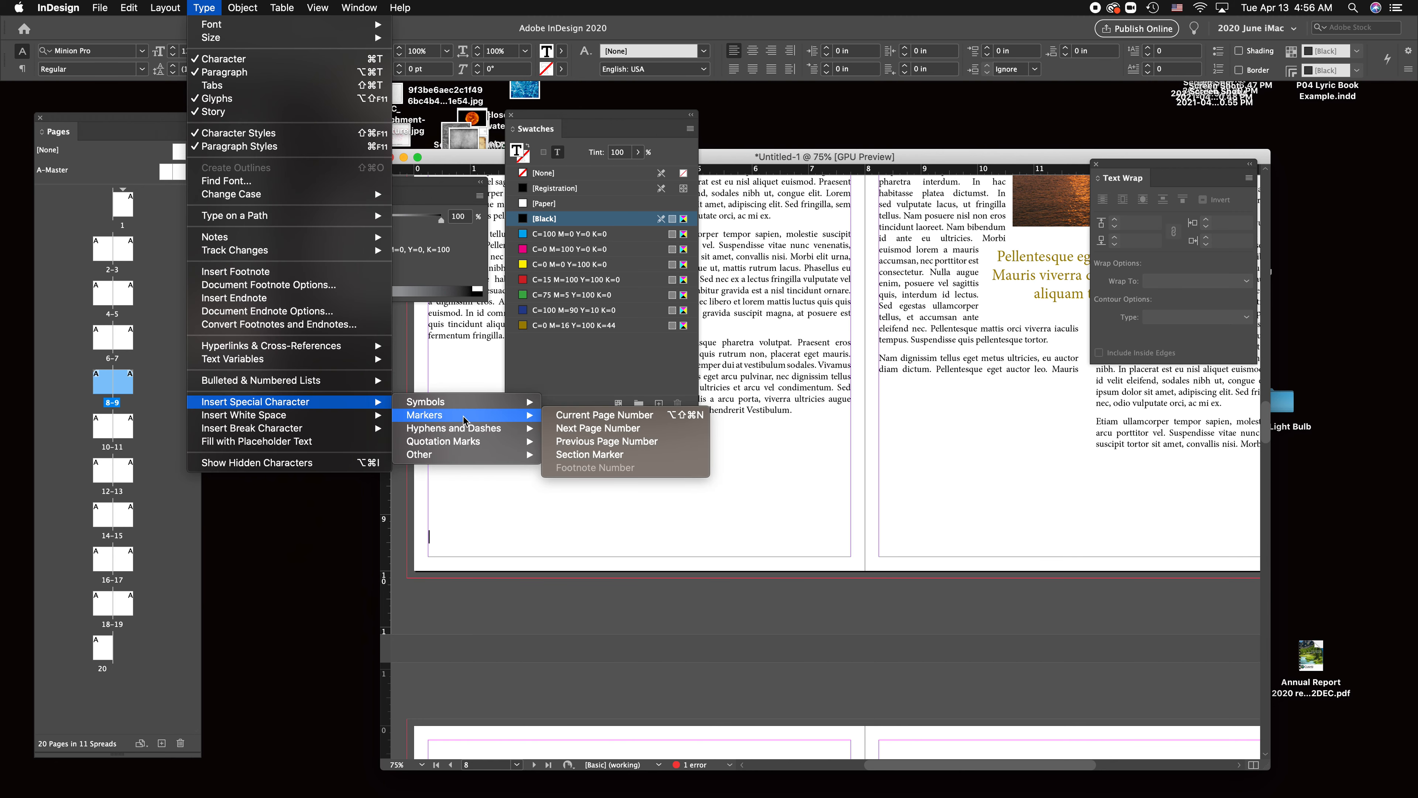
left_click(608, 419)
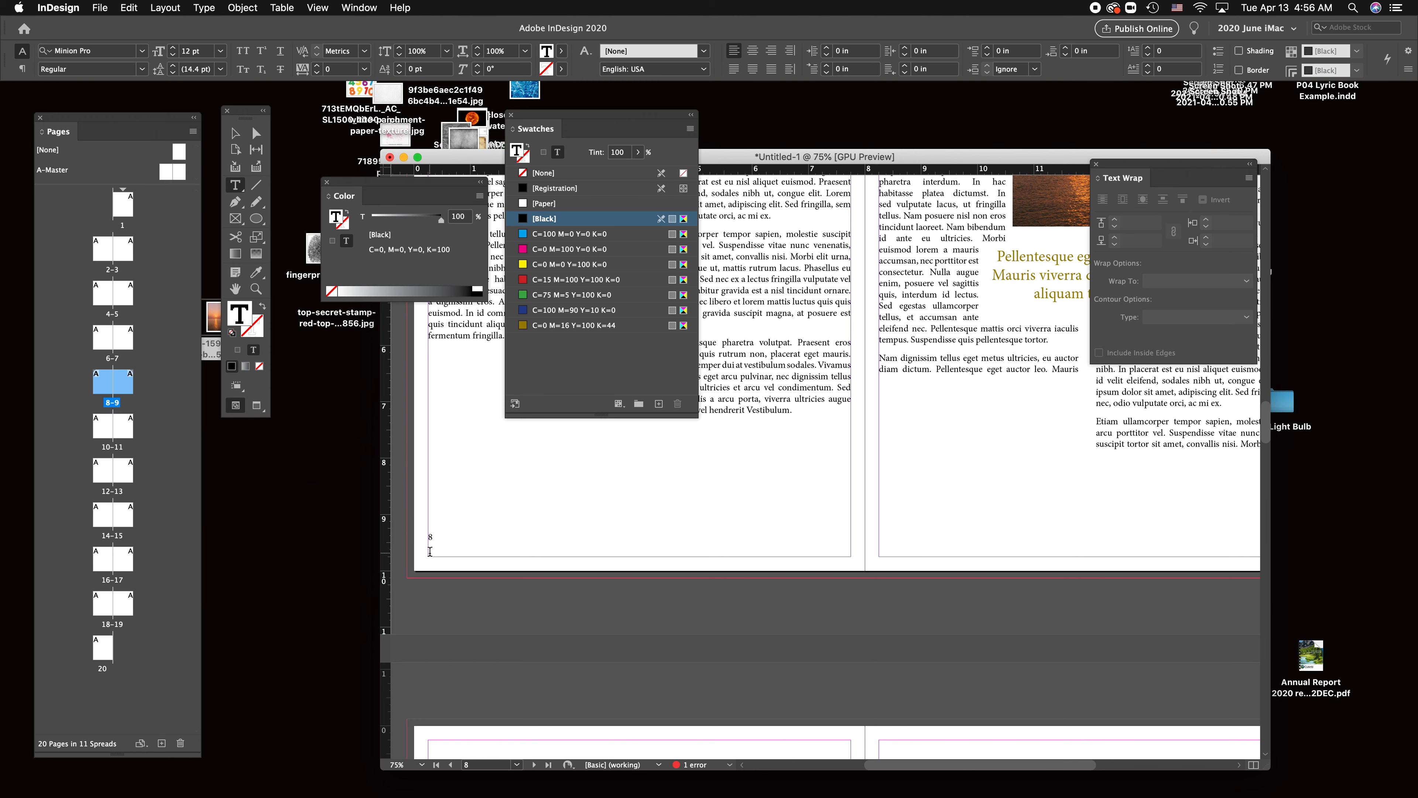
left_click(235, 132)
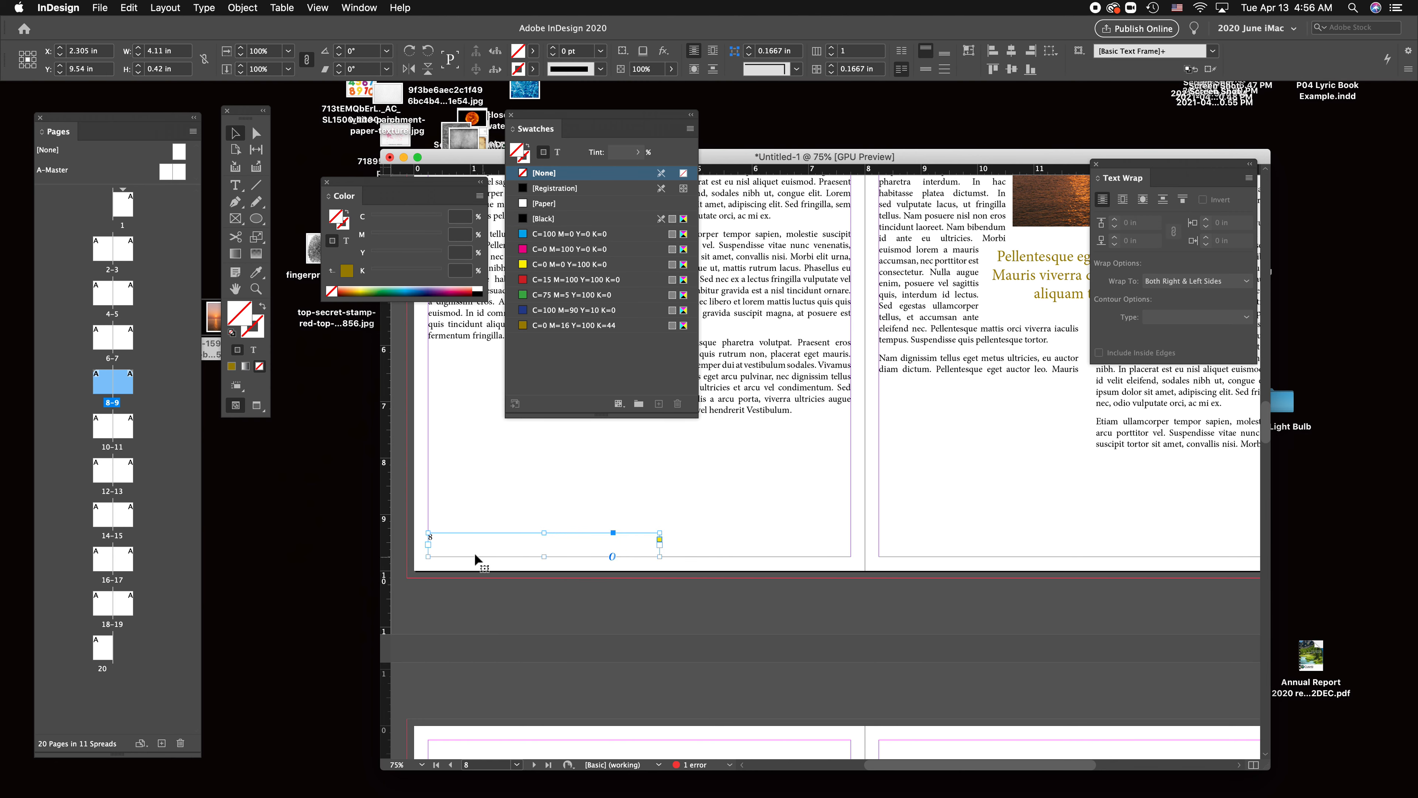
Replace the typed 02 on page 9 with a Current Page Number marker.
scroll(1017, 547, "right", 5)
double_click(1076, 537)
key("super+a")
key("BackSpace")
left_click(244, 8)
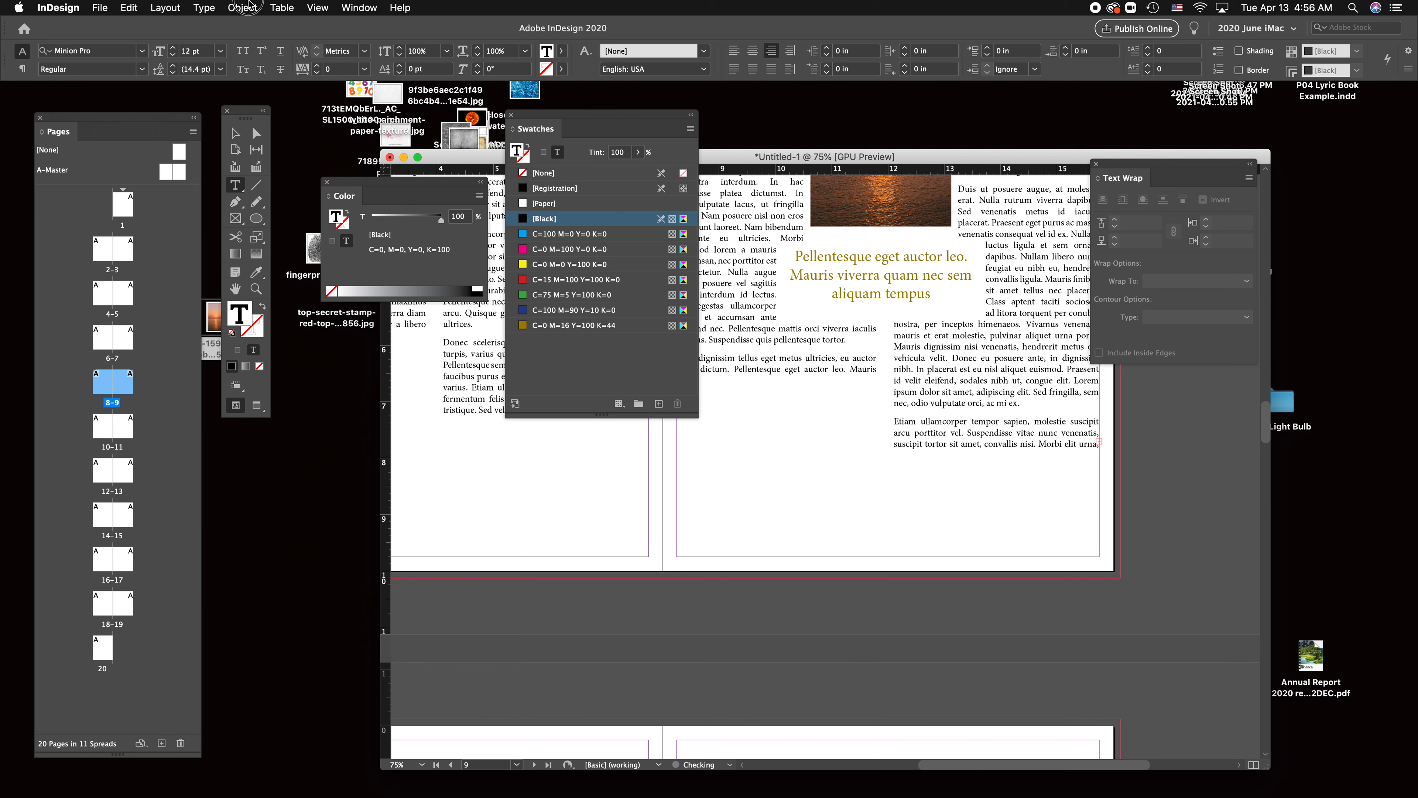
mouse_move(205, 7)
mouse_move(263, 402)
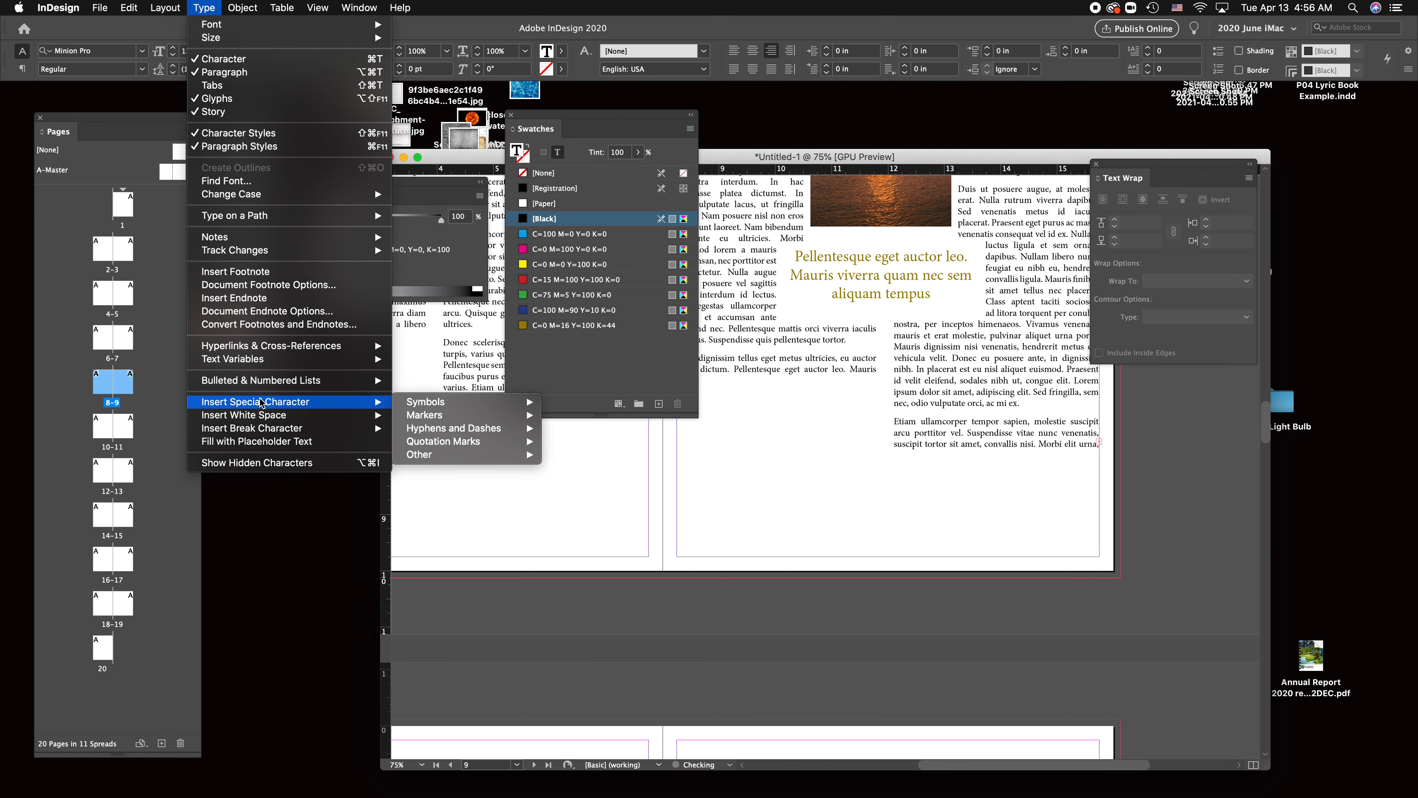
mouse_move(441, 416)
left_click(603, 415)
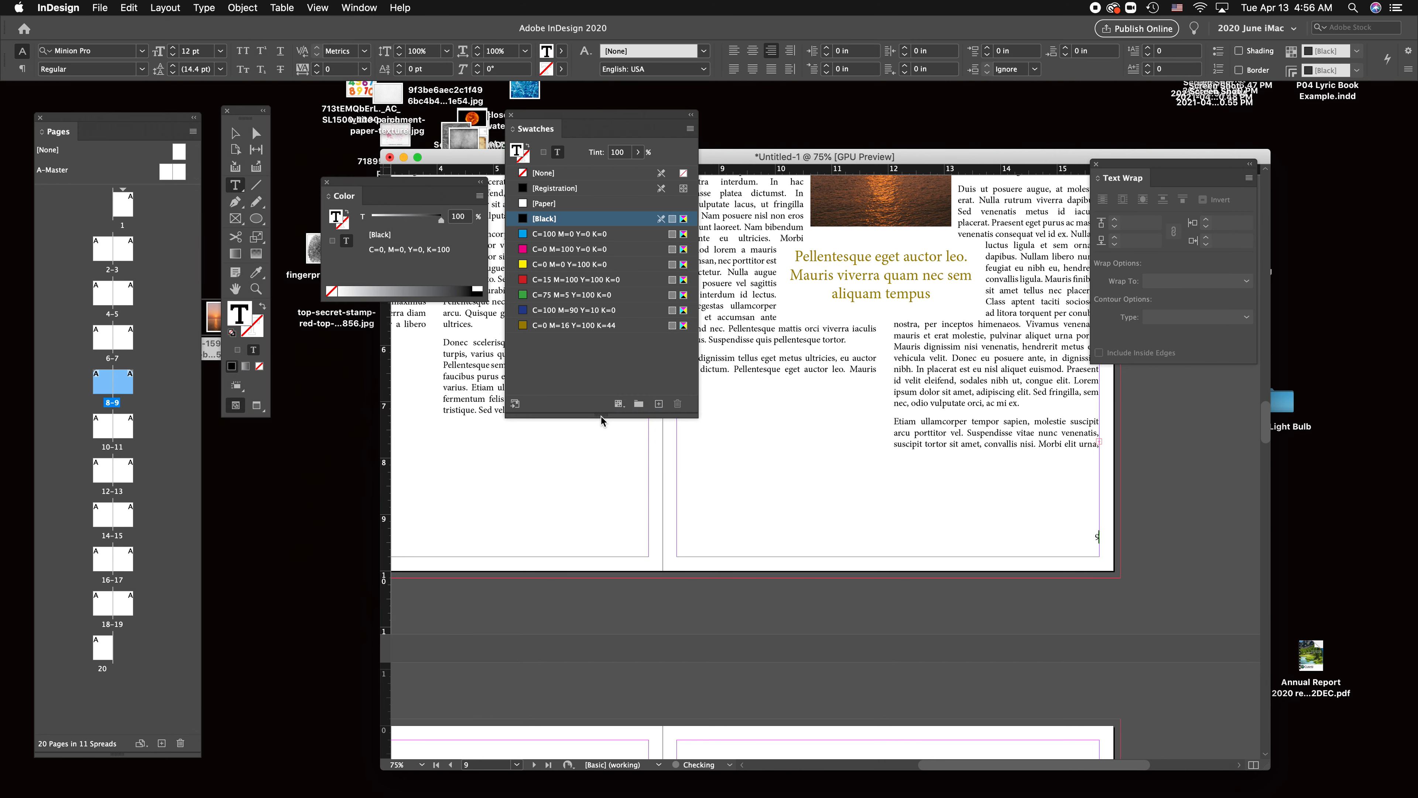
key("Escape")
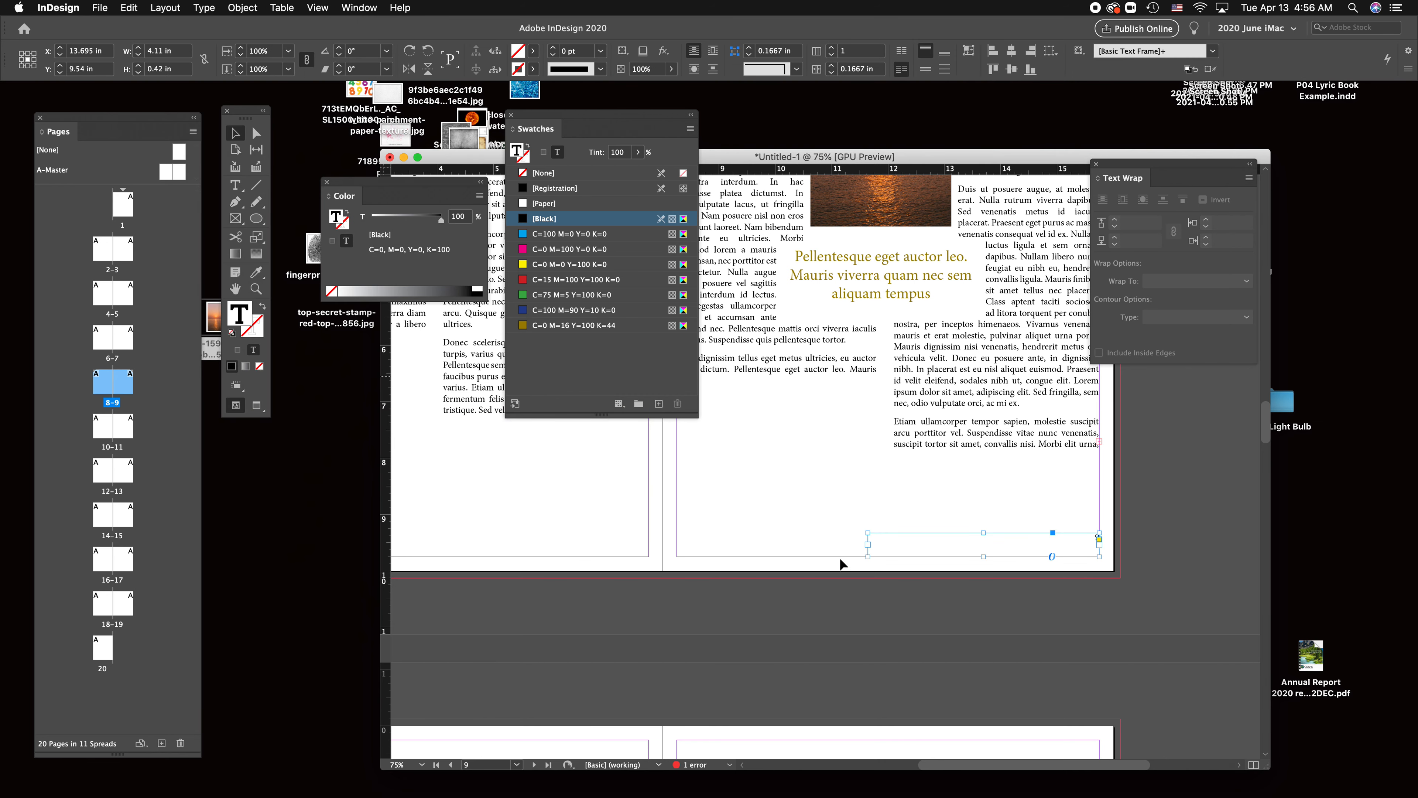
Copy both page-number frames from pages 8–9 and paste them in place on pages 6–7.
scroll(516, 542, "left", 8)
left_click(468, 539, "shift")
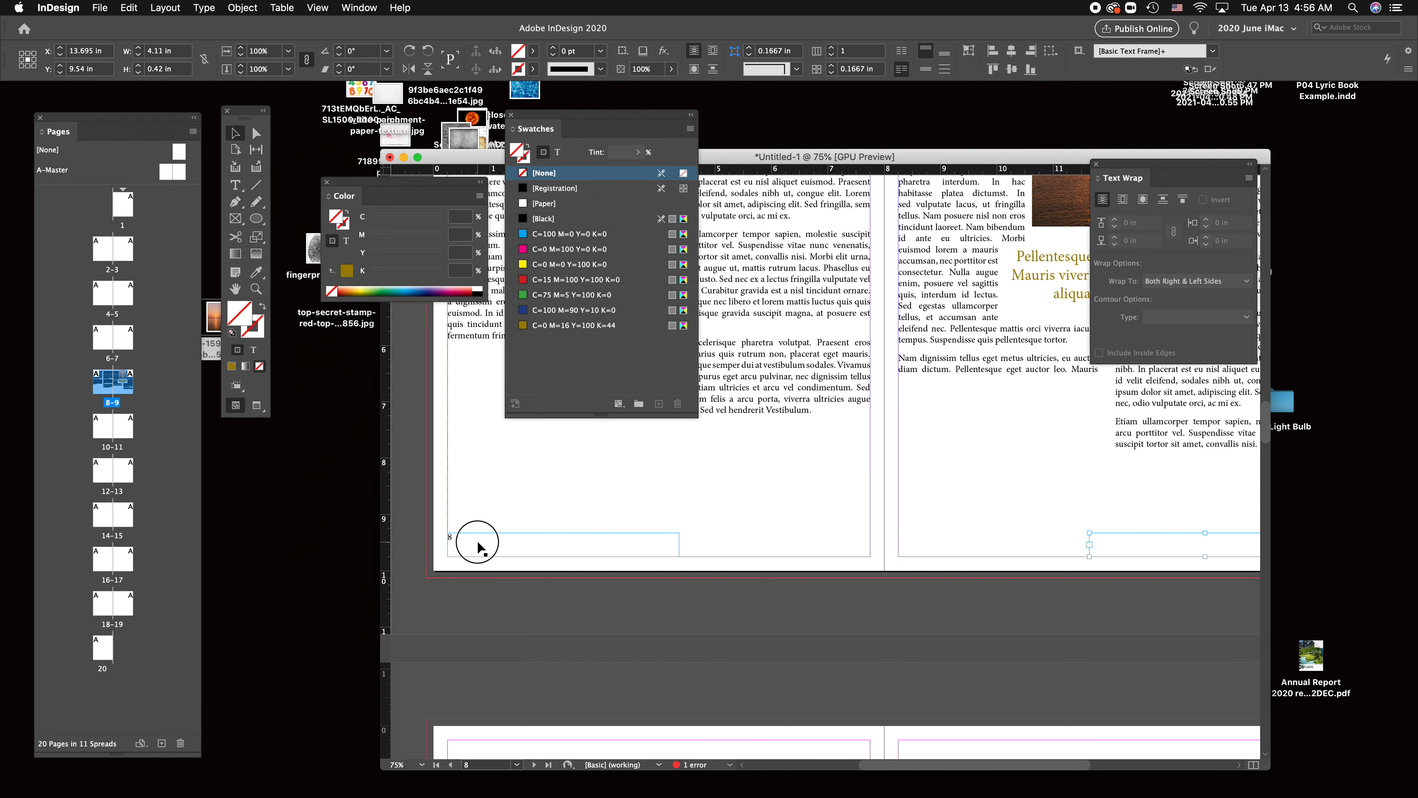
scroll(765, 496, "up", 15)
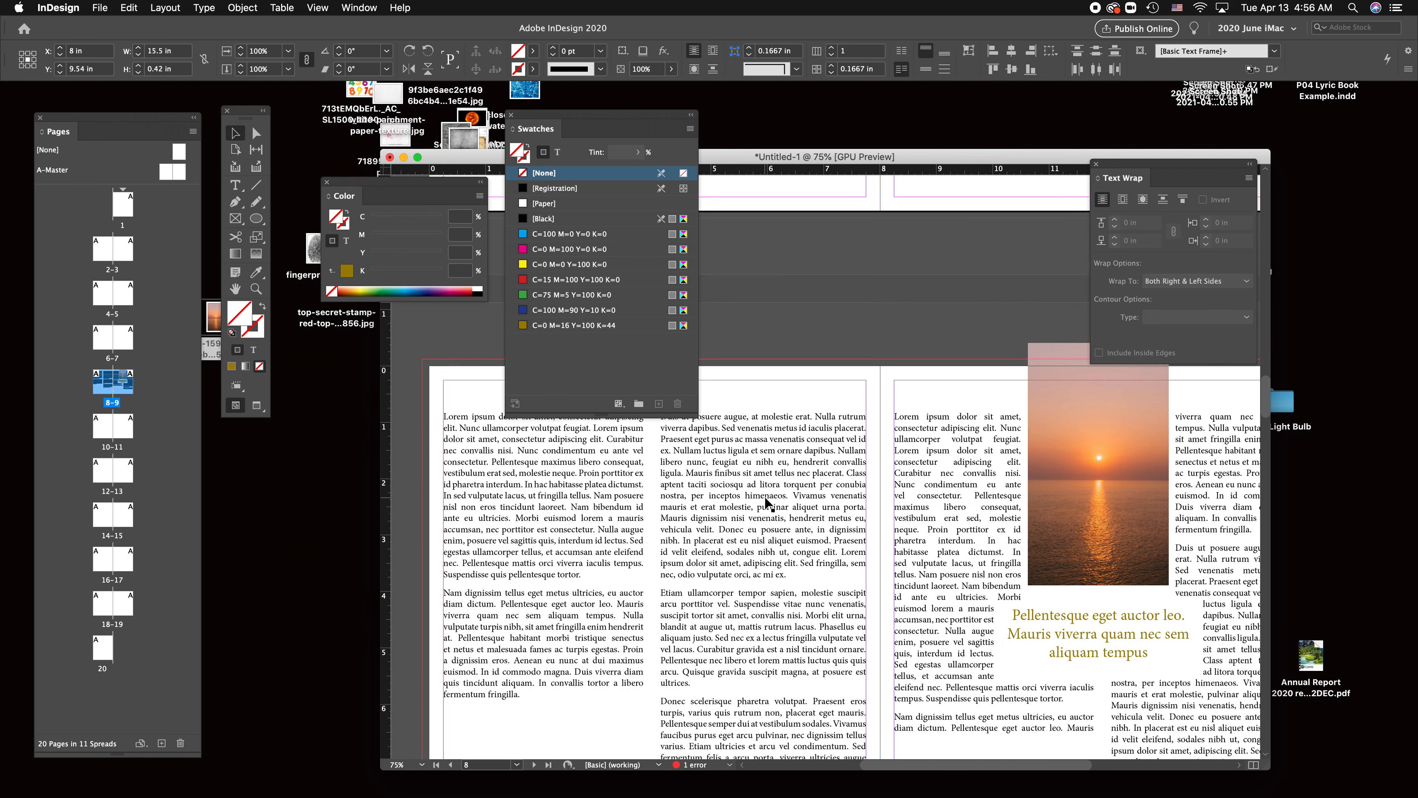
left_click(778, 517)
scroll(779, 518, "down", 1)
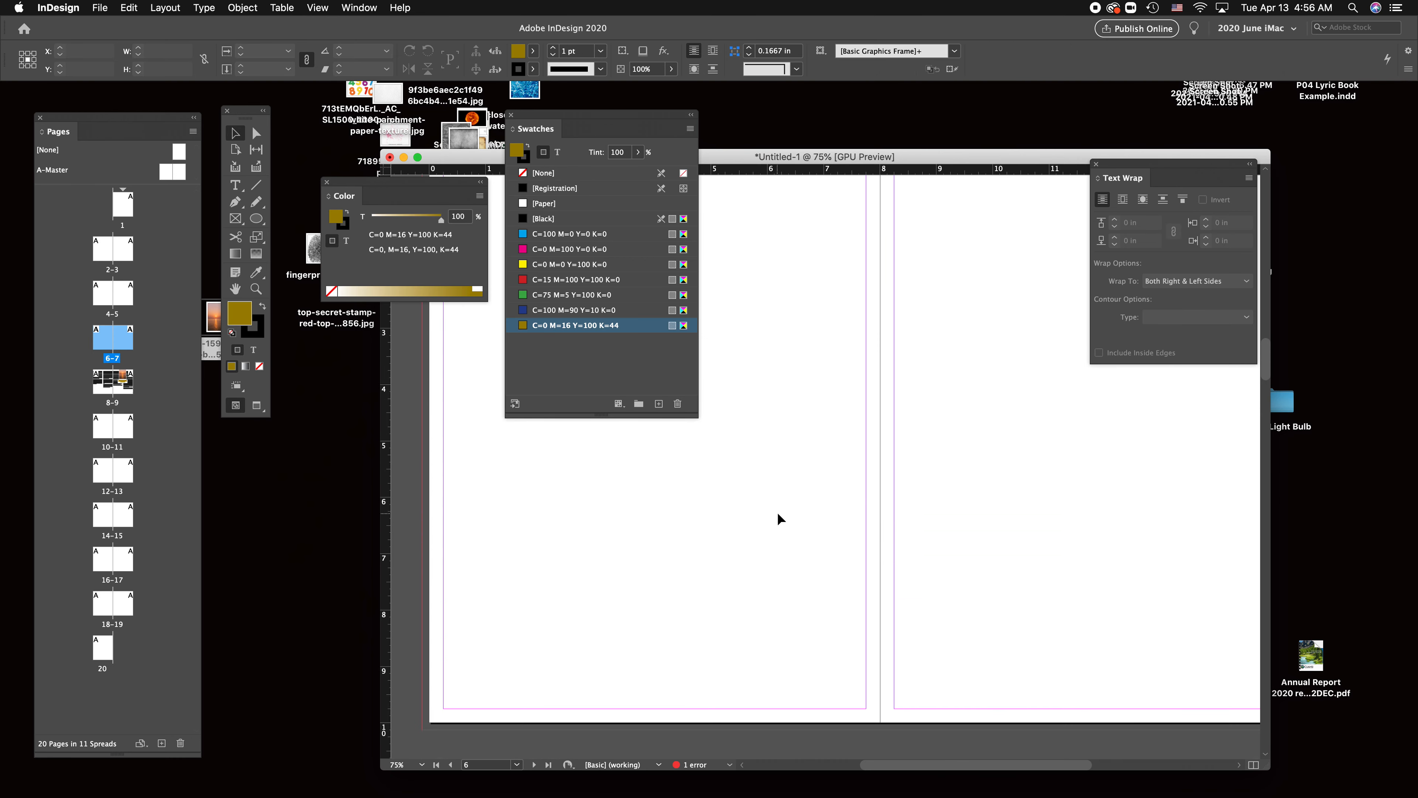
key("alt+shift+super+v")
left_click(776, 513)
scroll(720, 606, "down", 5)
scroll(720, 608, "down", 5)
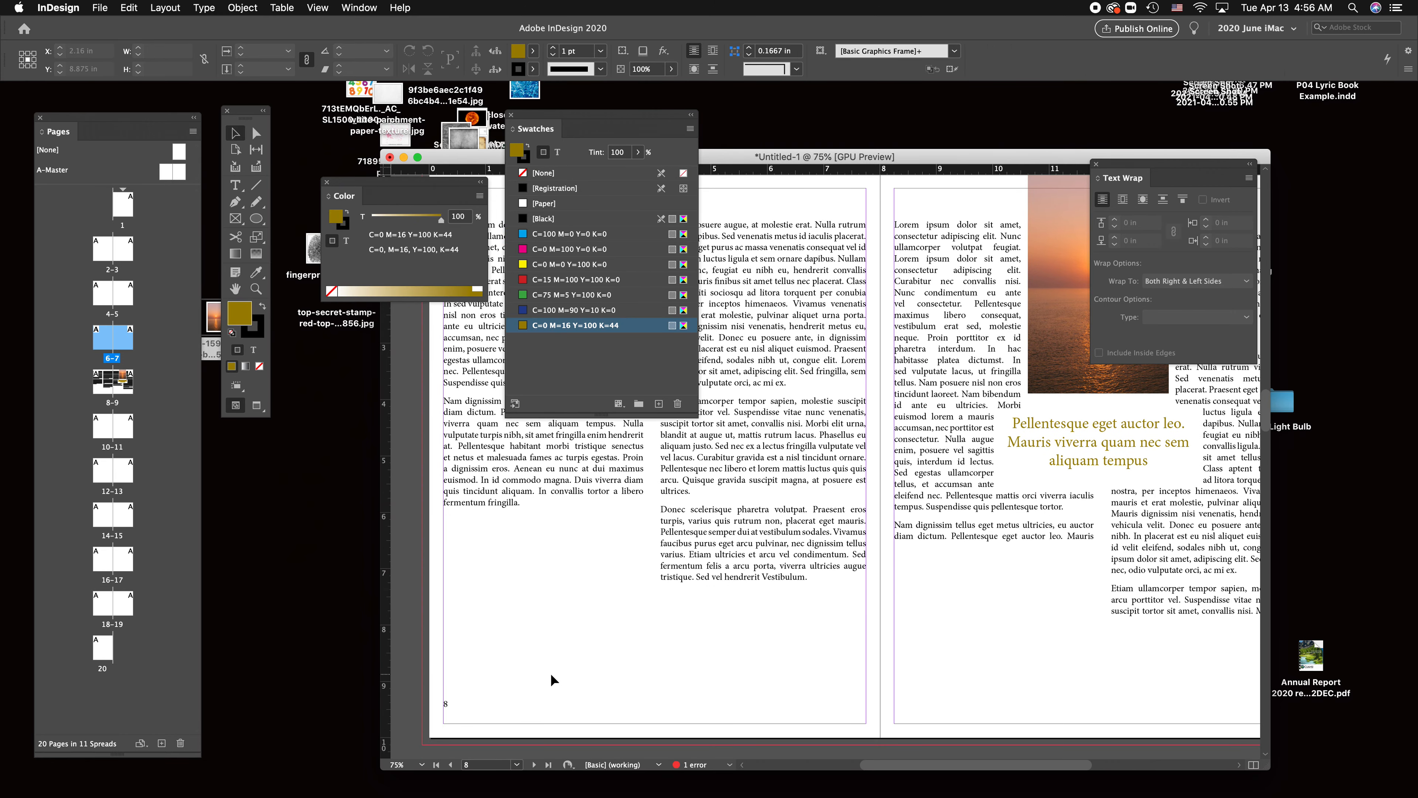
Delete the two page-number frames from pages 6–7.
left_click(469, 703)
scroll(748, 676, "up", 3)
scroll(726, 676, "up", 8)
left_click(462, 633)
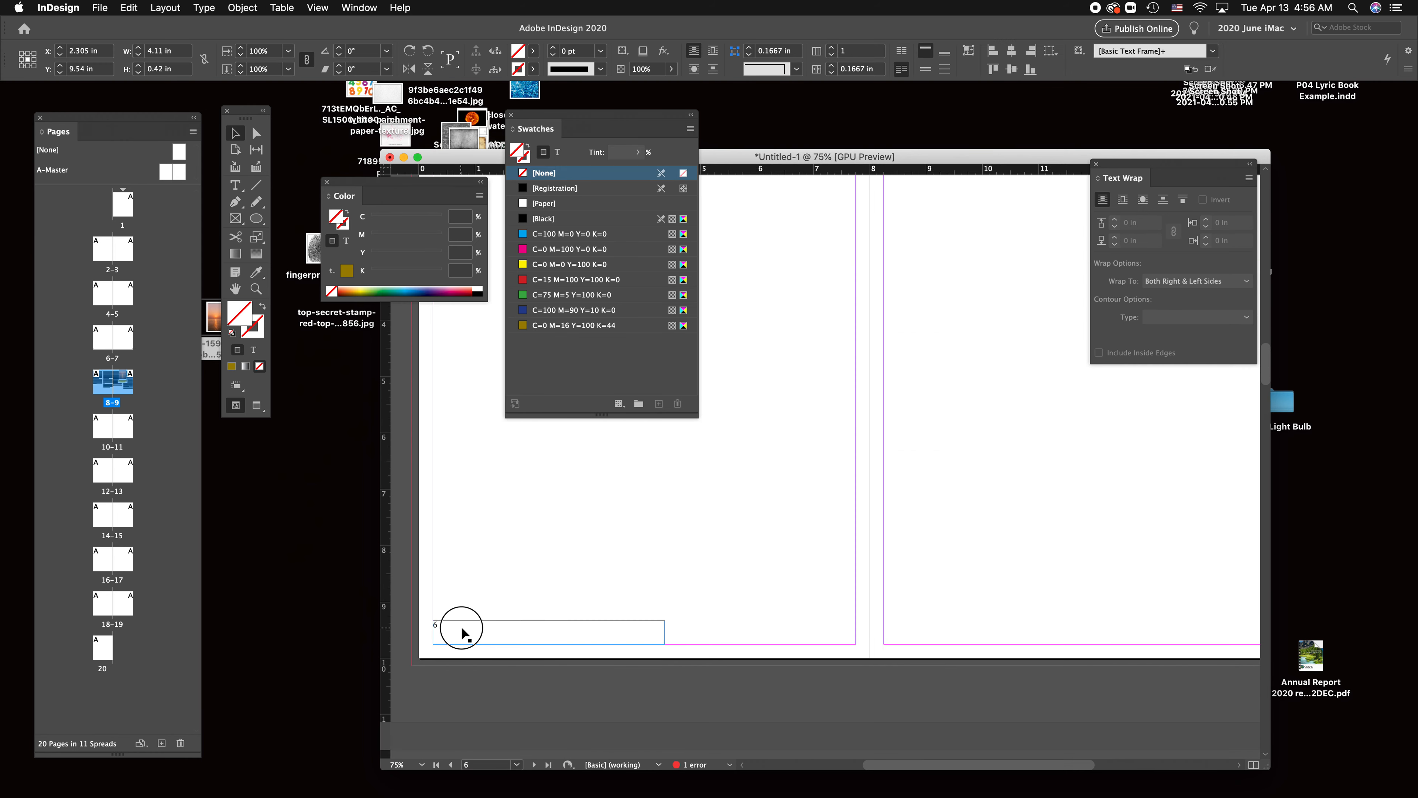
scroll(930, 641, "right", 10)
left_click(909, 633, "shift")
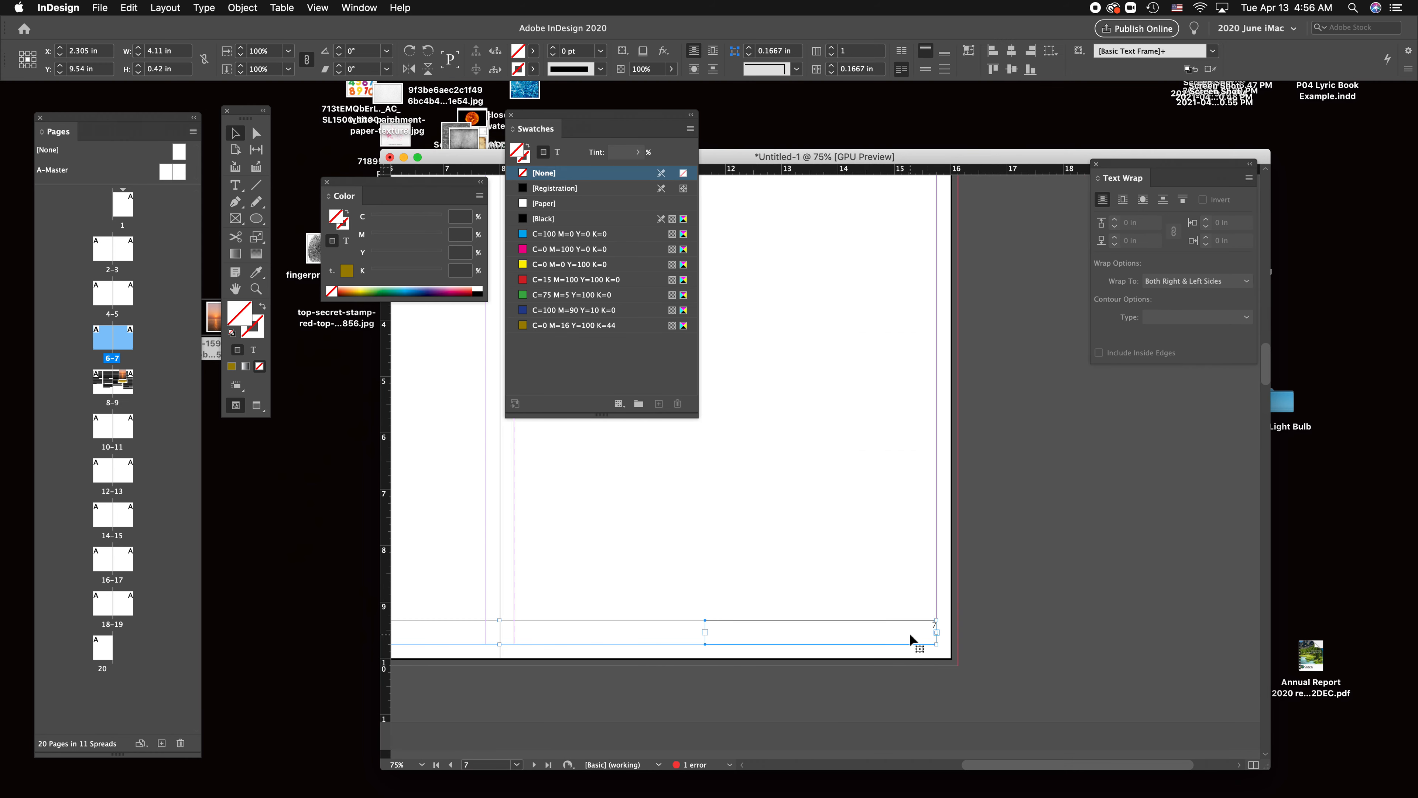
key("Delete")
Remove both page-number frames from pages 8–9.
scroll(909, 633, "down", 10)
scroll(910, 633, "left", 4)
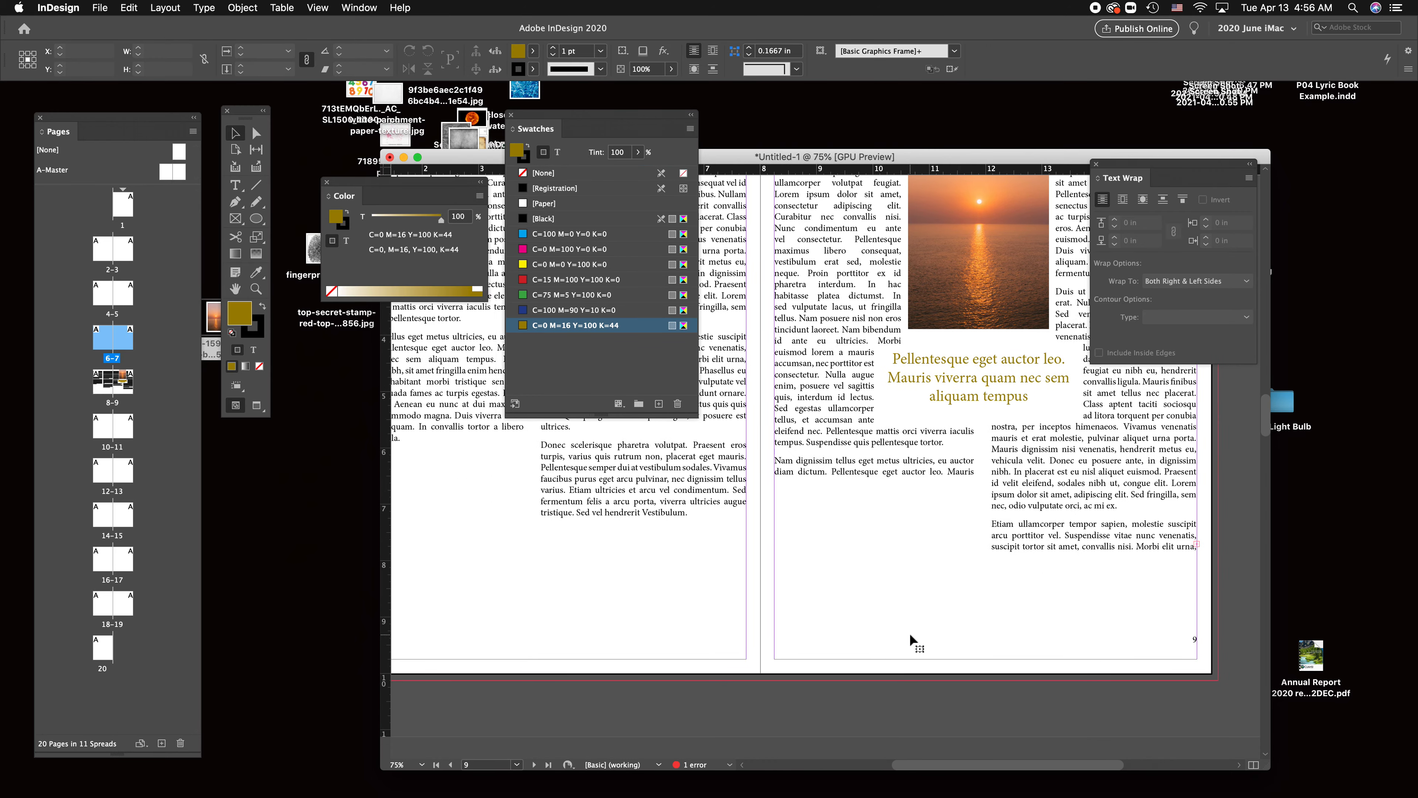
scroll(909, 633, "left", 3)
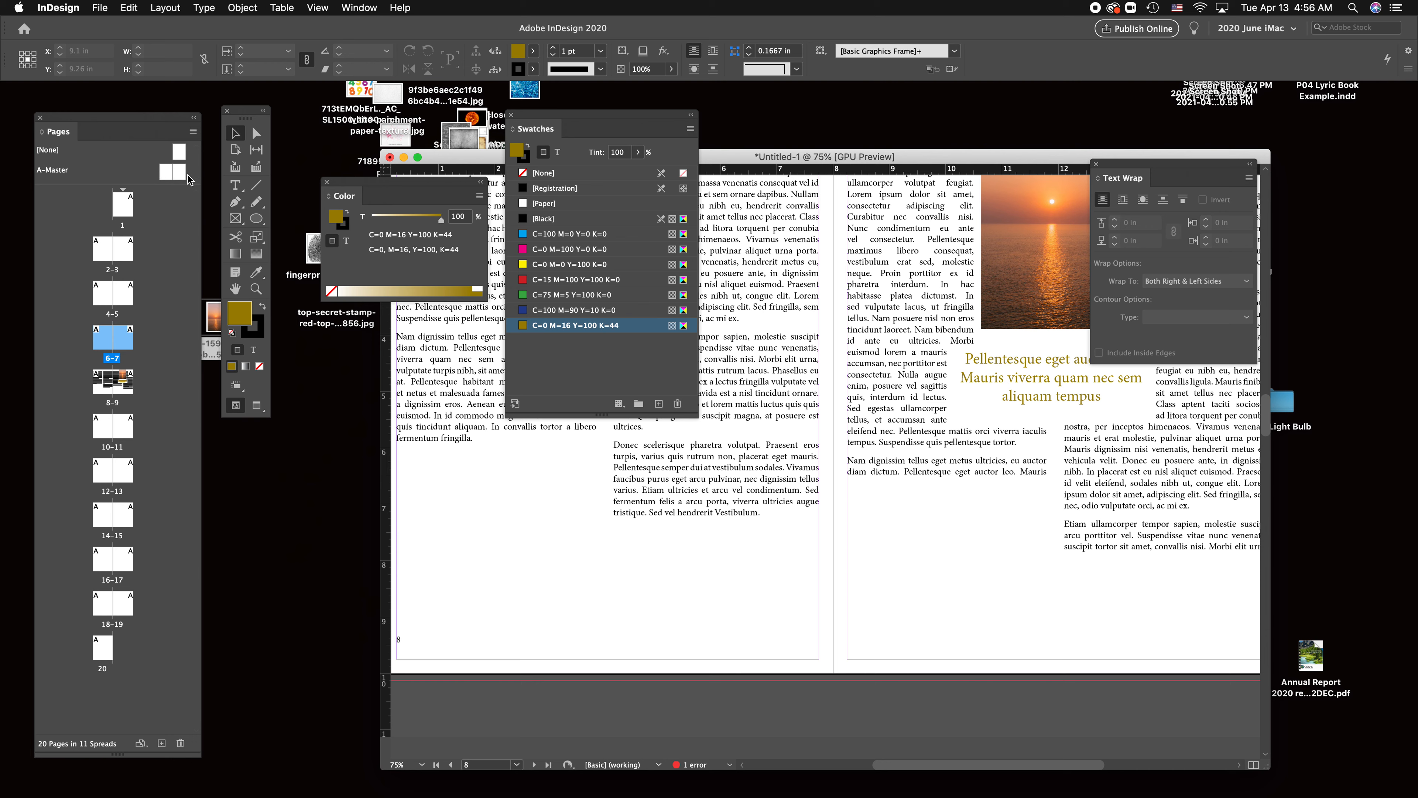
scroll(128, 212, "up", 2)
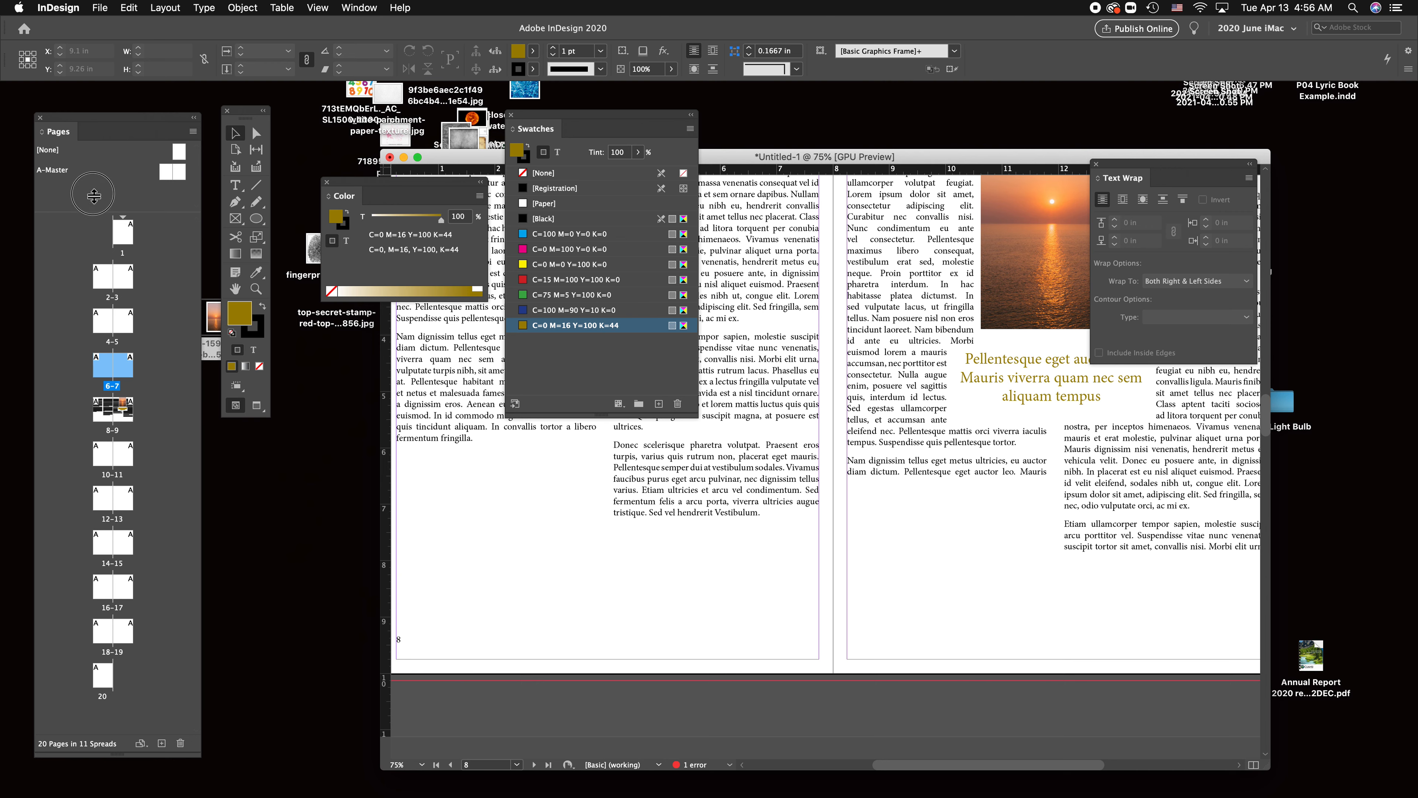
scroll(92, 190, "down", 1)
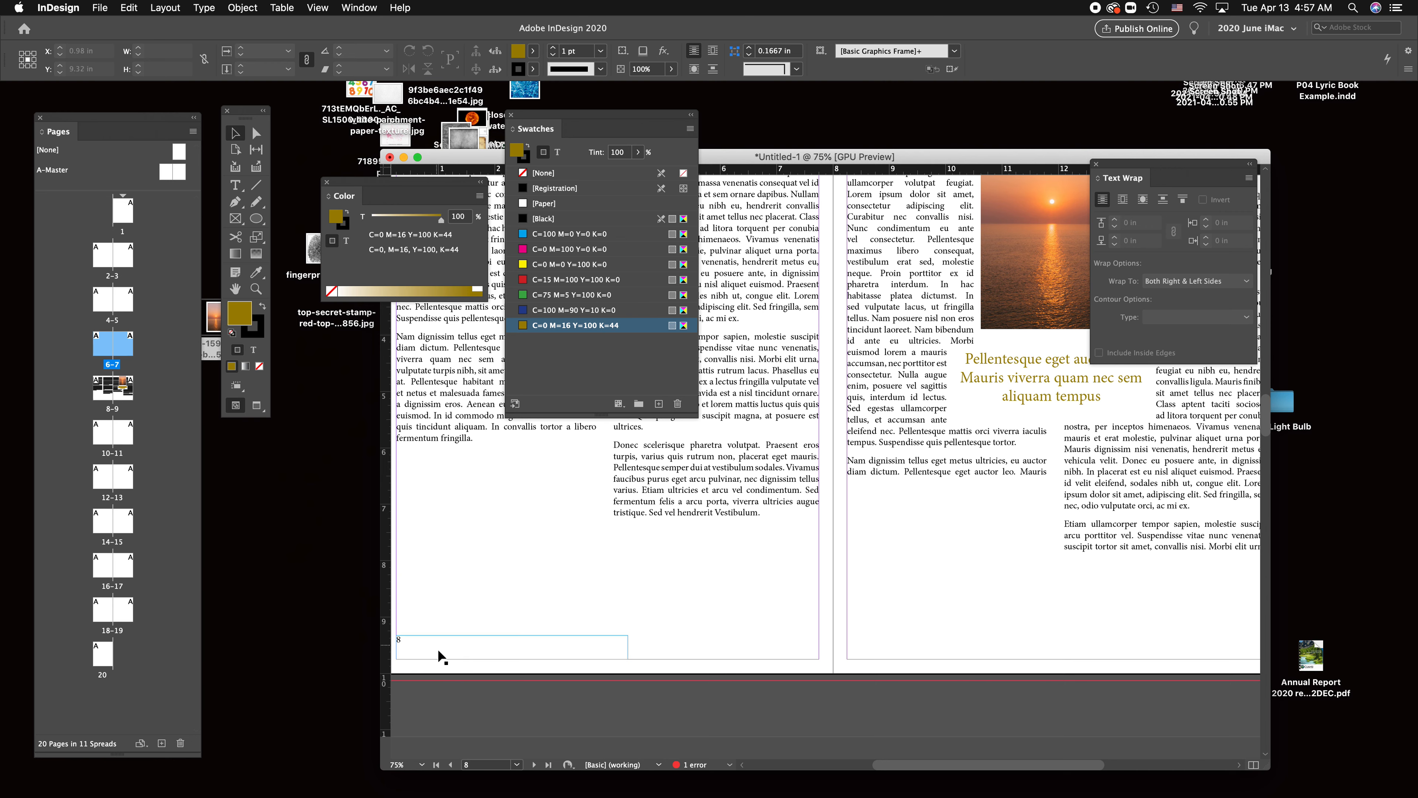
left_click(455, 655)
left_click(1170, 641)
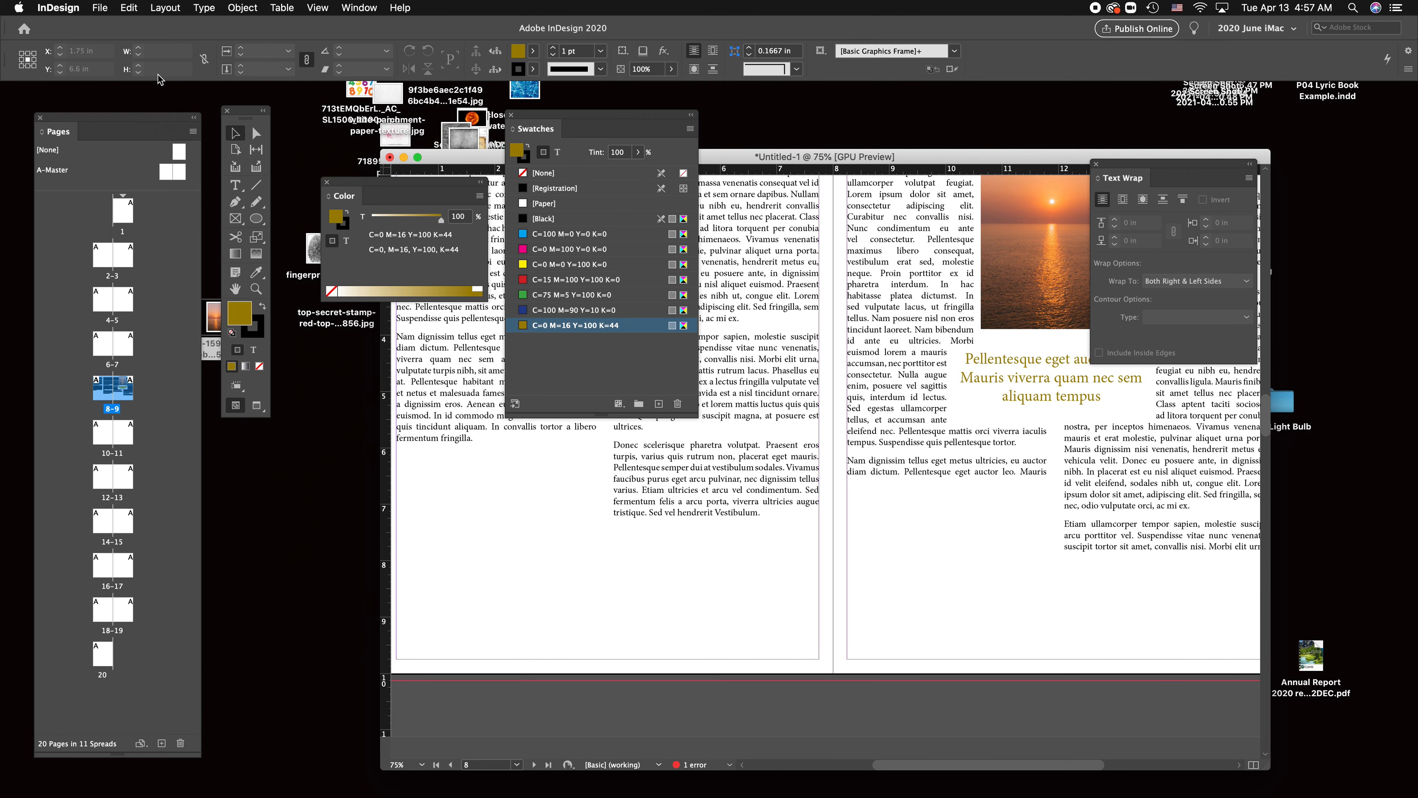
Open the A-Master spread for editing and show it at 50% zoom.
double_click(175, 173)
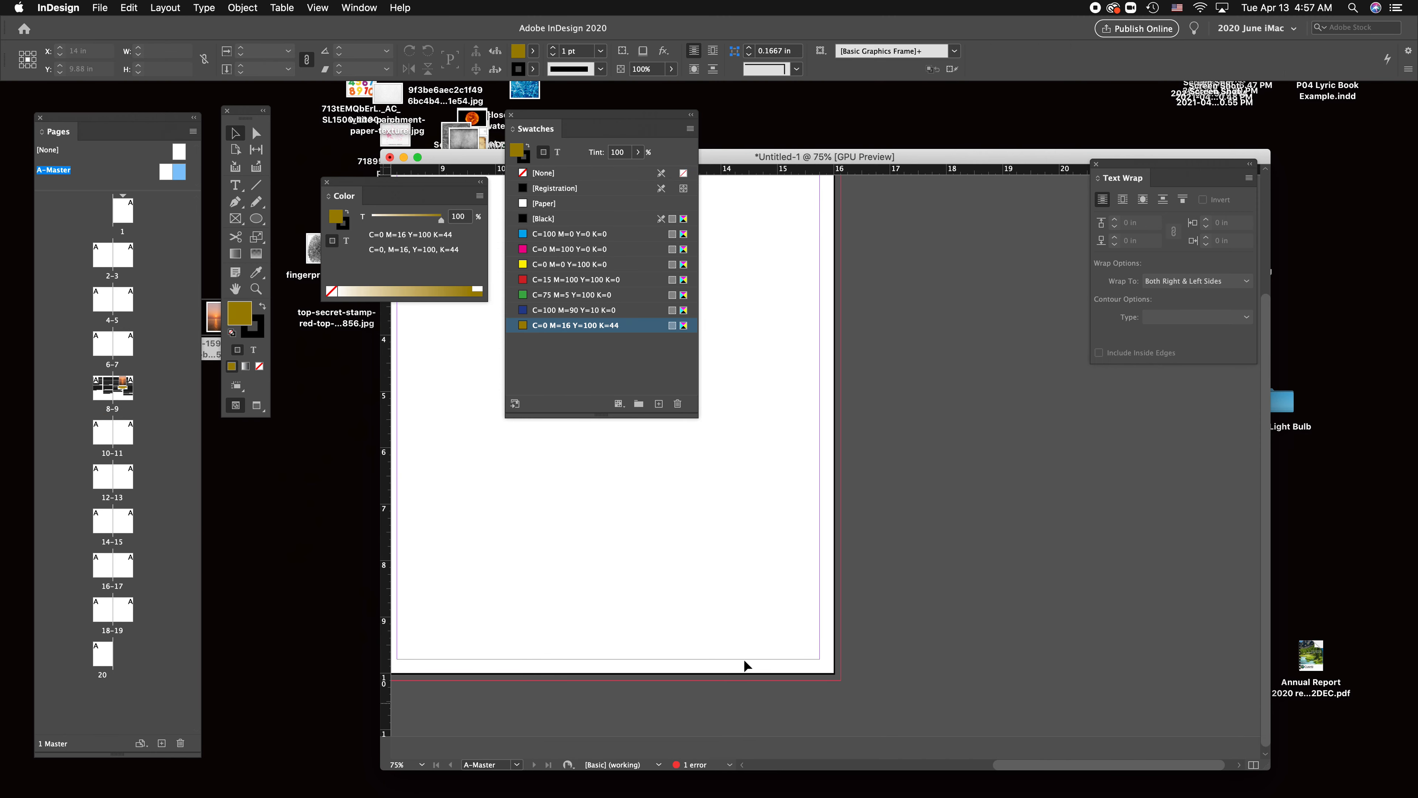
key("super+minus")
key("super+minus")
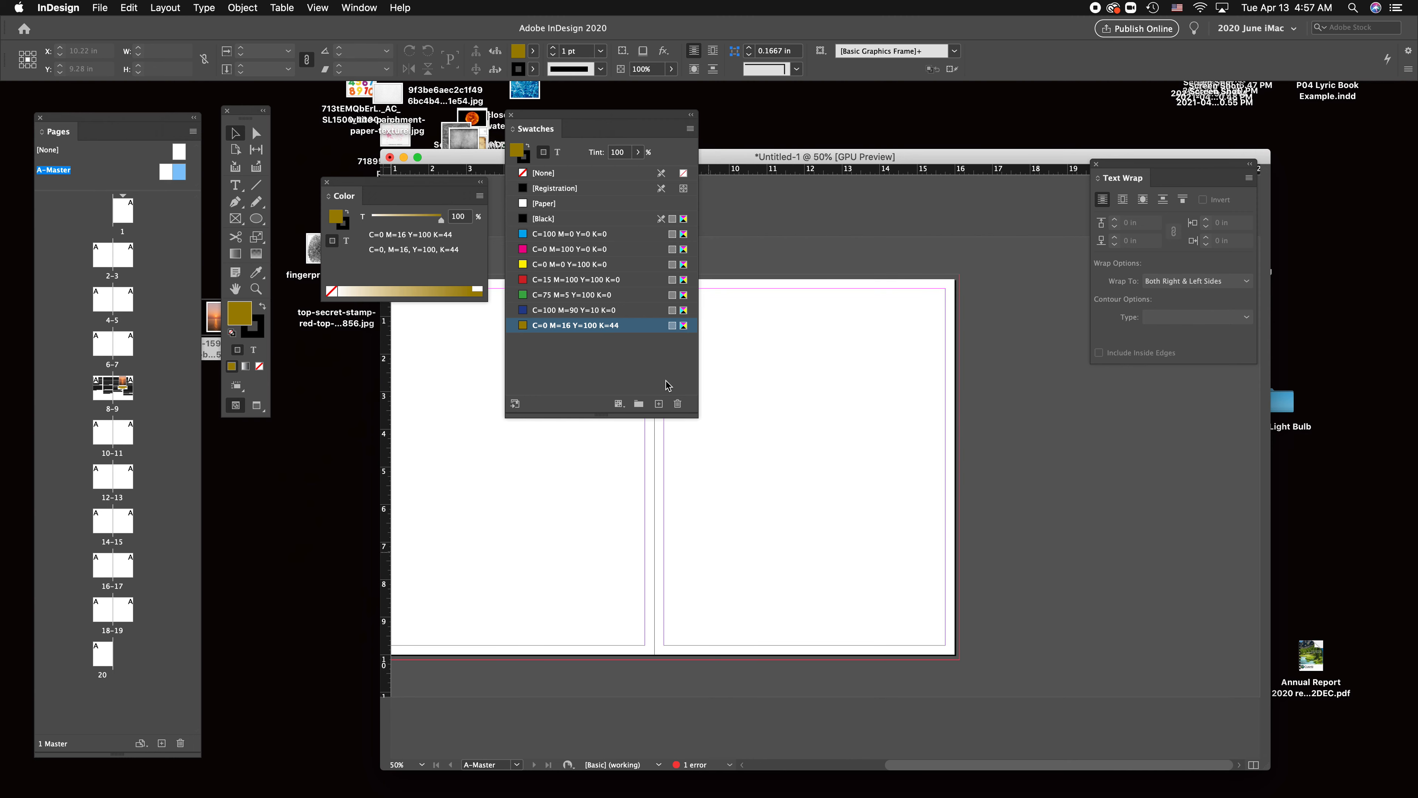
Clear the Swatches and Color panels away and paste both page-number frames in place on the A-Master spread.
left_click_drag(592, 116, 1, 281)
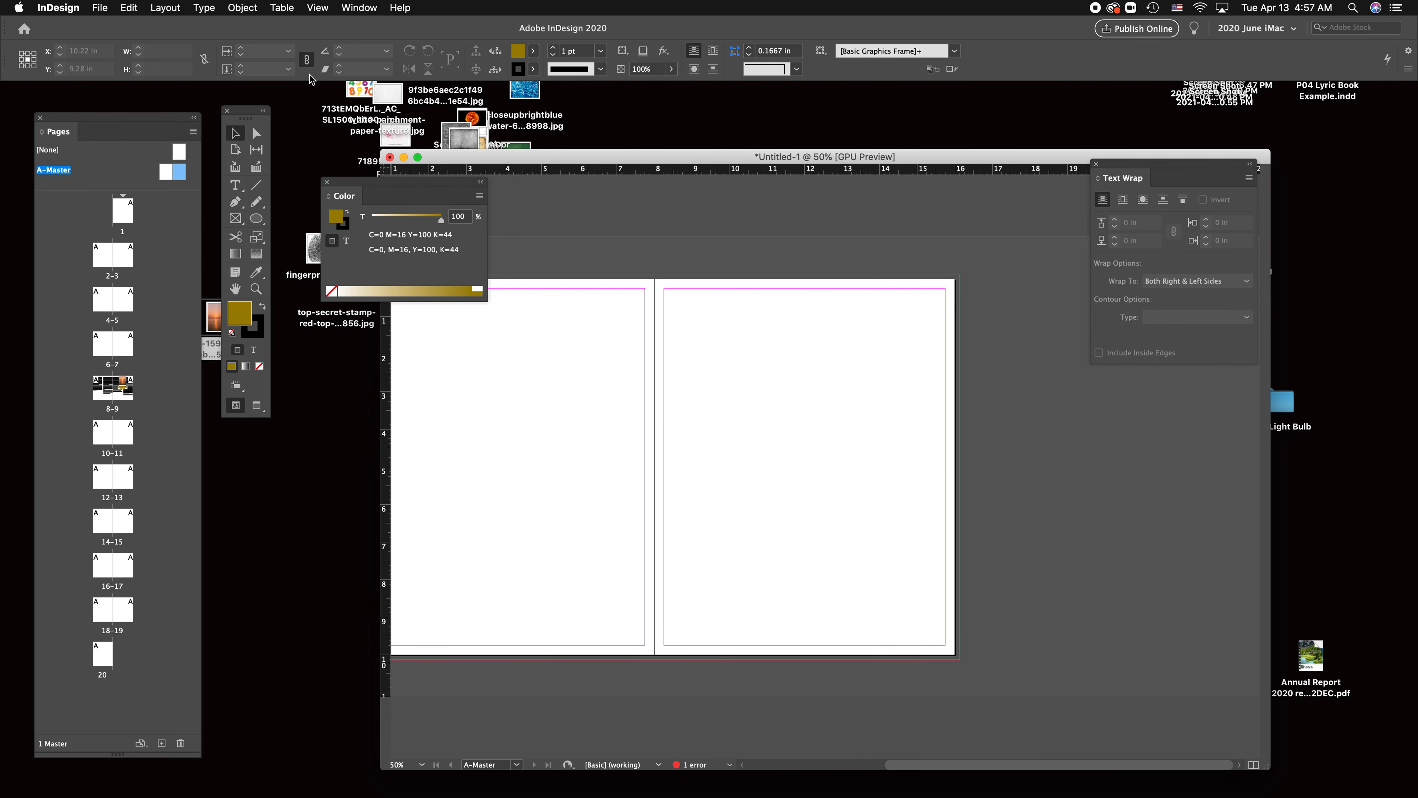
left_click_drag(438, 191, 2, 252)
left_click_drag(657, 462, 781, 444)
key("alt+shift+super+v")
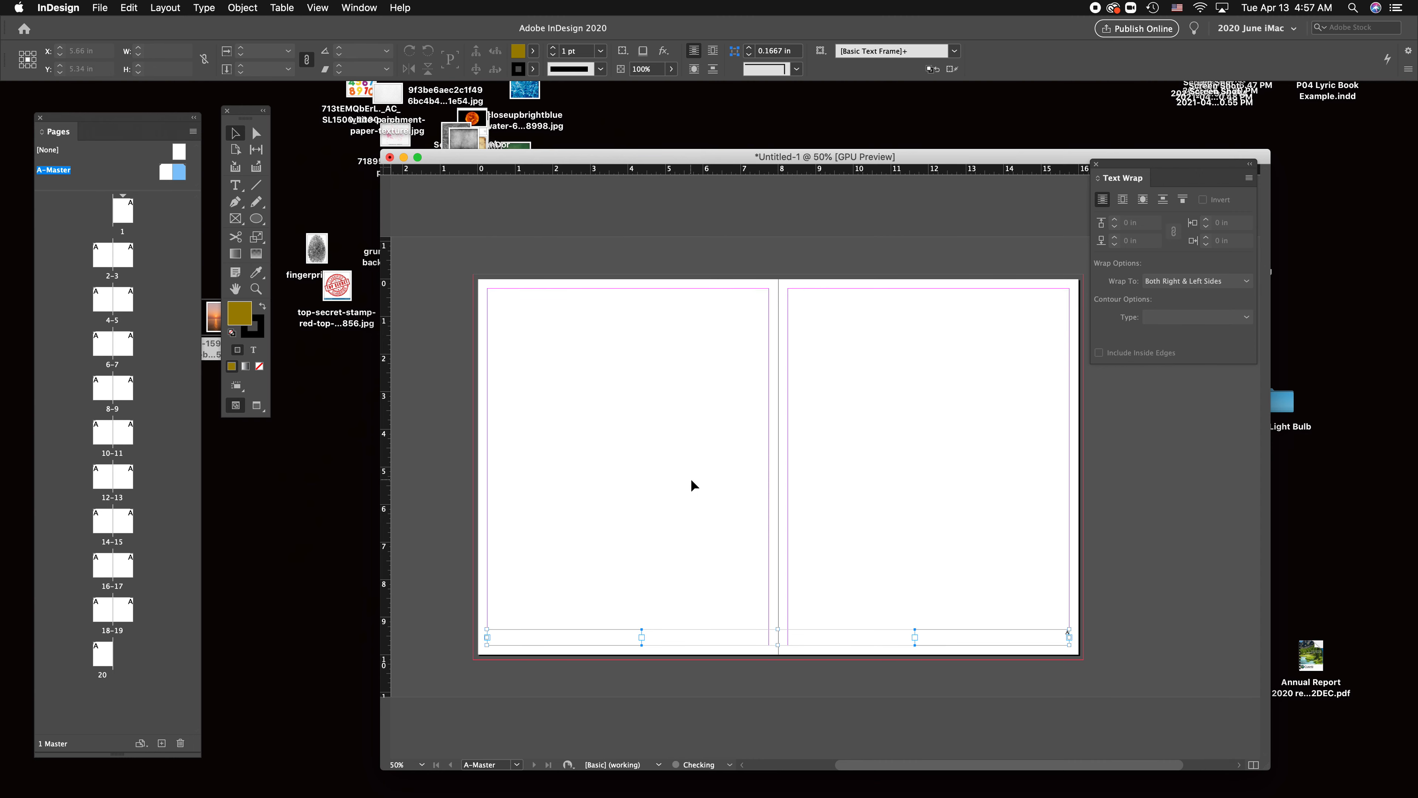
Examine the page-number markers at the outer lower corners of the A-Master spread at 100% zoom.
left_click(697, 470)
key("super+1")
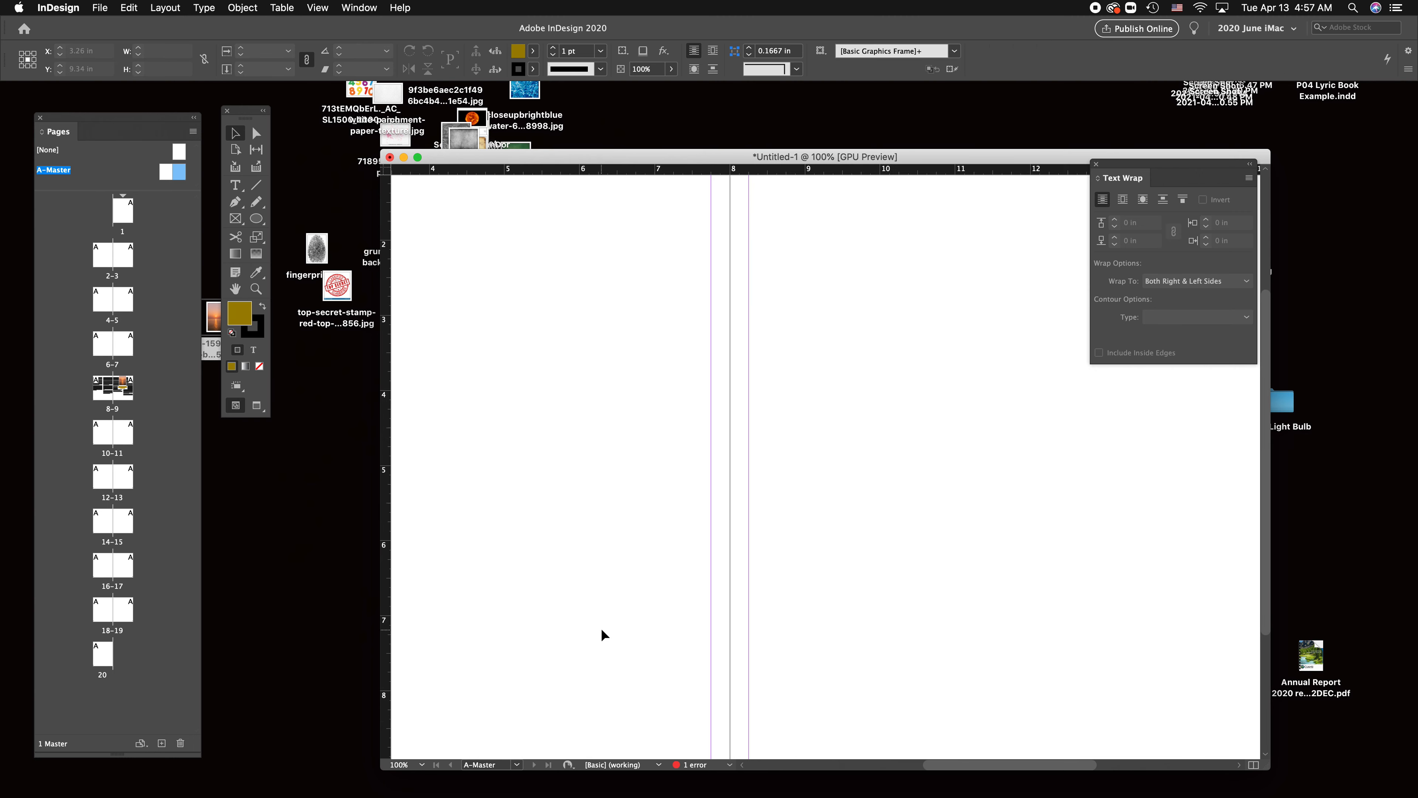
double_click(643, 605)
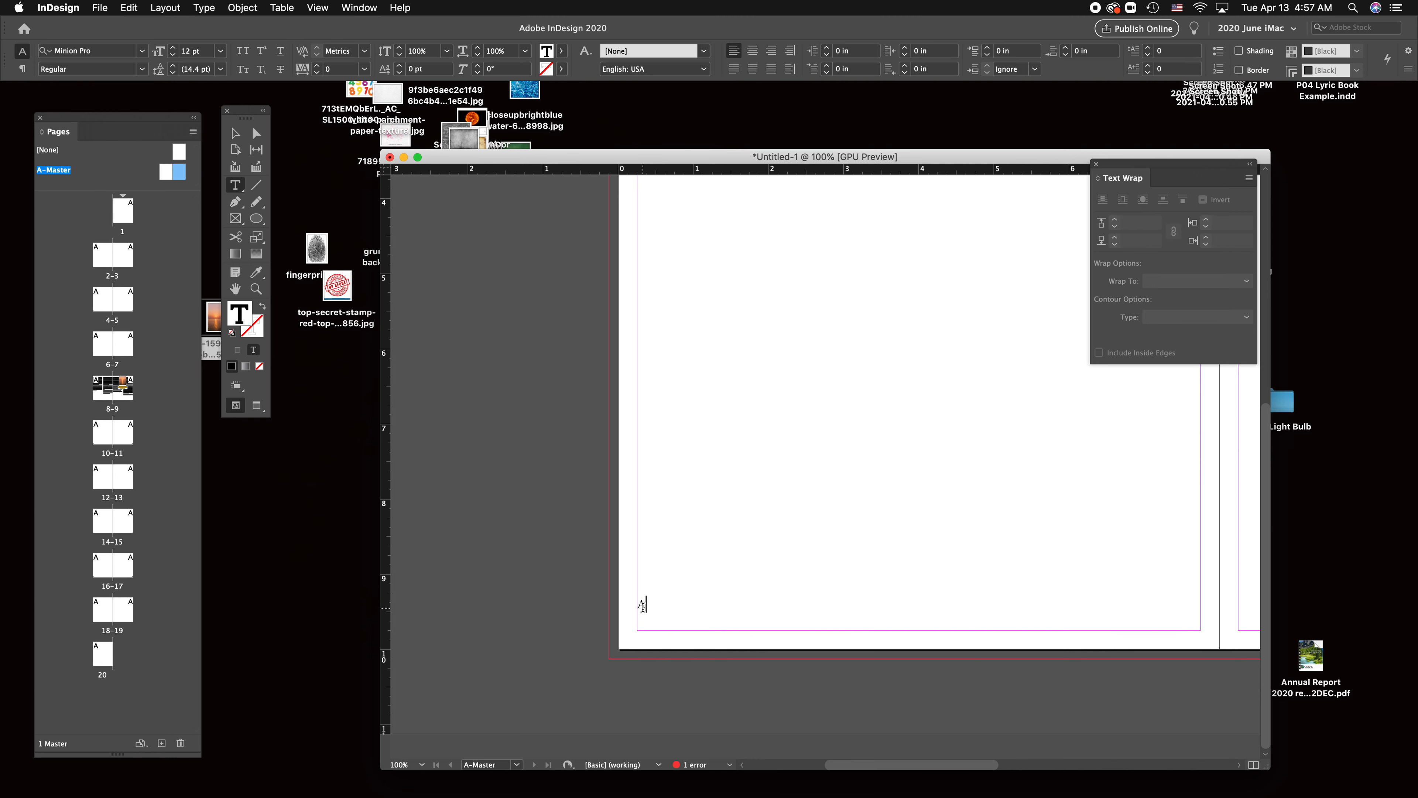
scroll(821, 630, "right", 10)
left_click(717, 607)
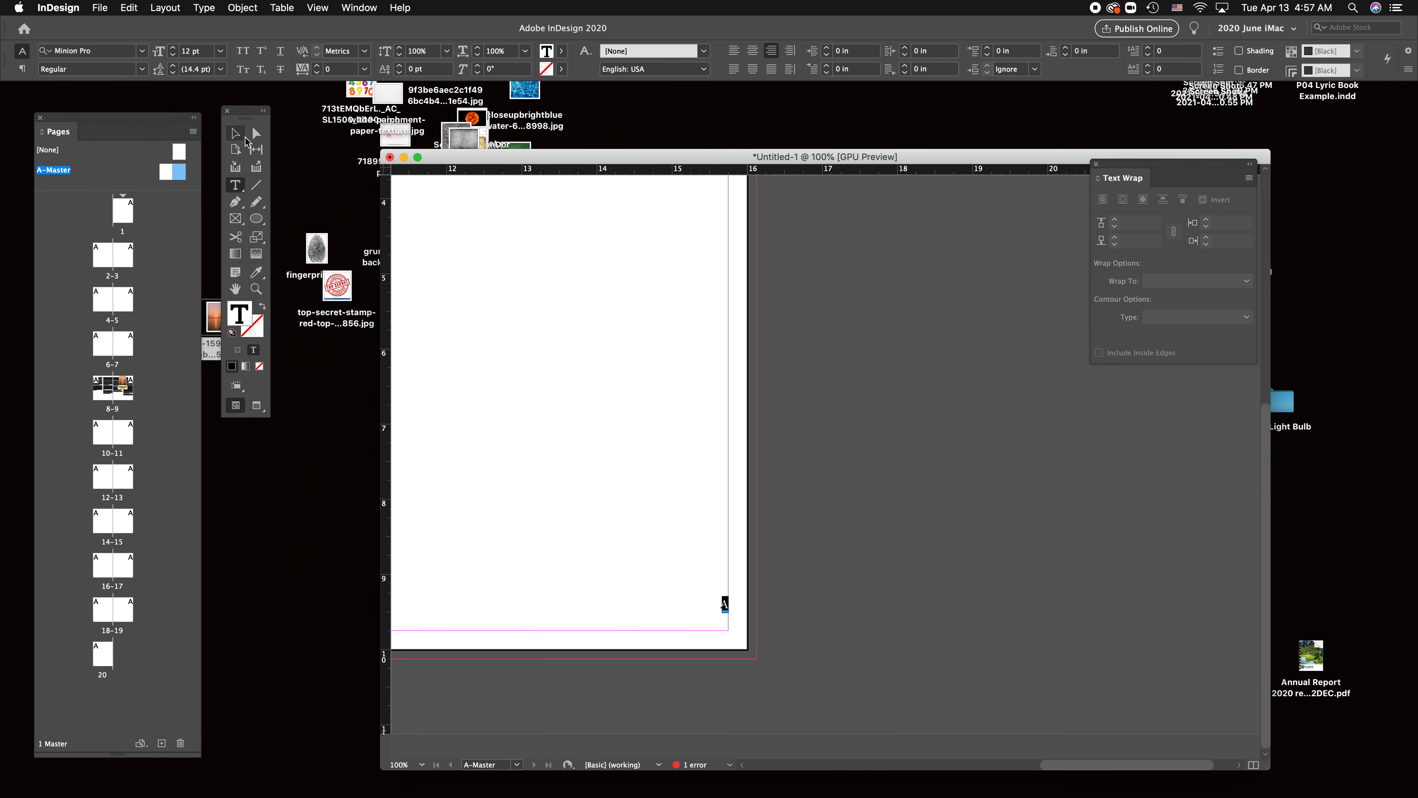
Return to pages 8–9 at 75% zoom and check the page numbers through to page 20.
left_click(235, 133)
left_click(635, 348)
double_click(99, 397)
key("super+minus")
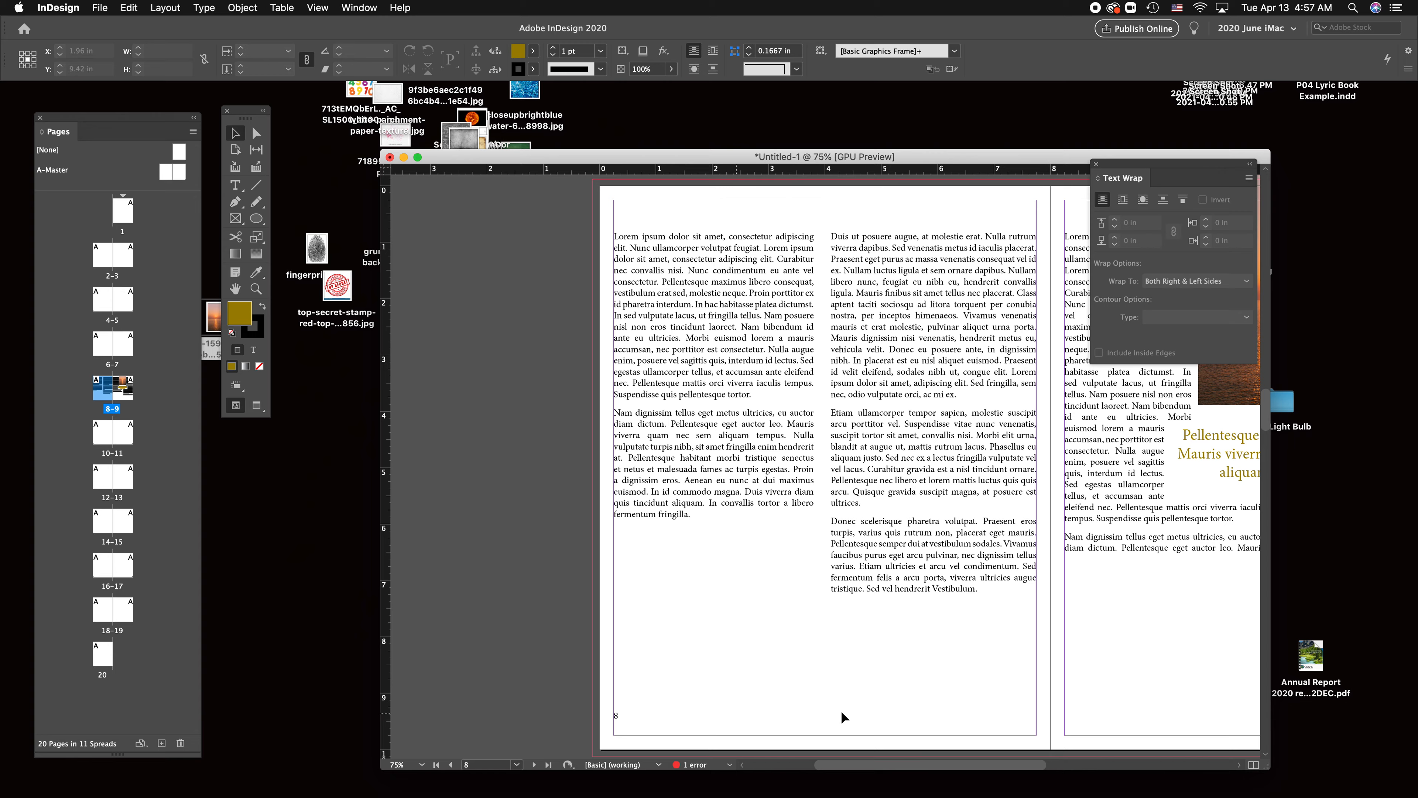
left_click_drag(1133, 677, 834, 504)
scroll(834, 504, "down", 2)
scroll(833, 504, "right", 3)
scroll(884, 517, "down", 10)
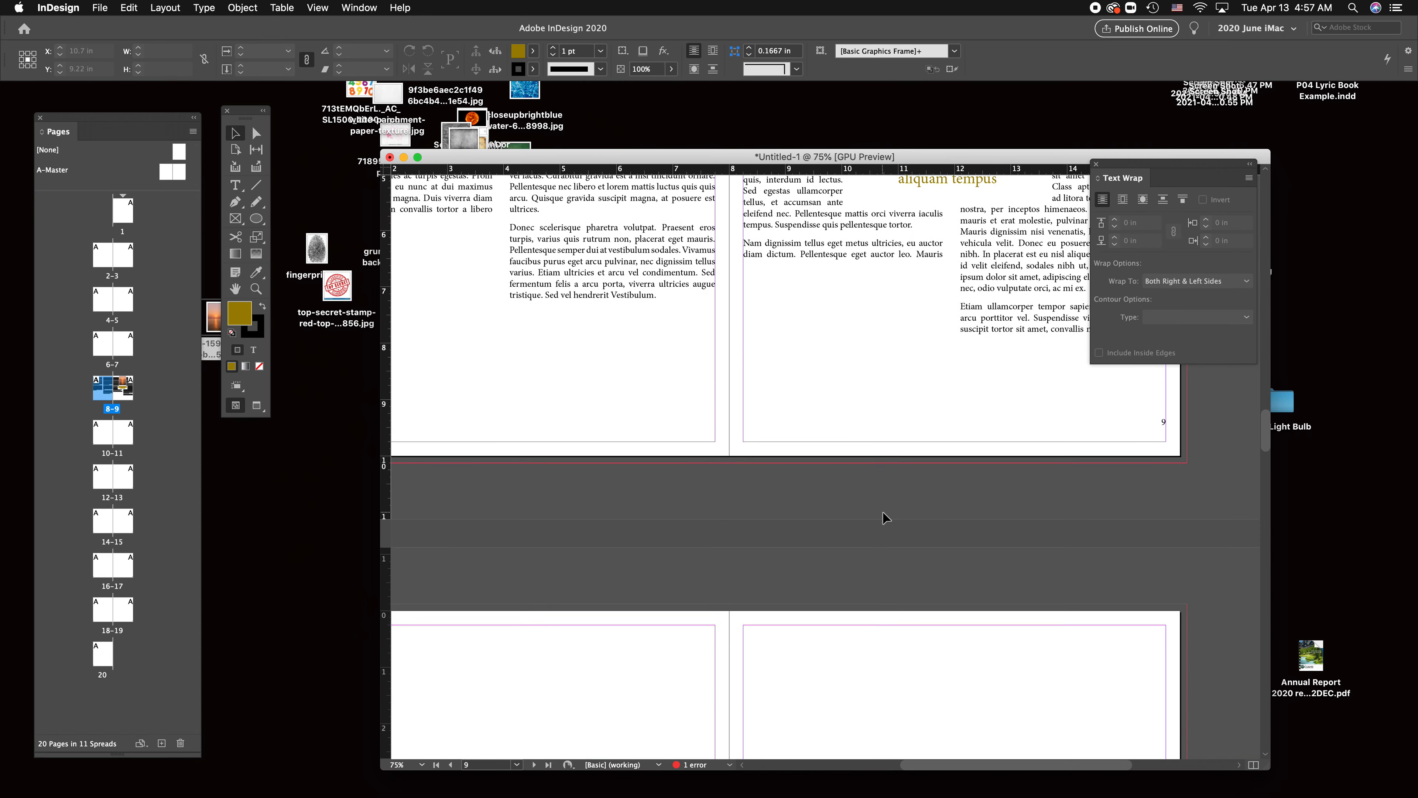
scroll(884, 517, "down", 10)
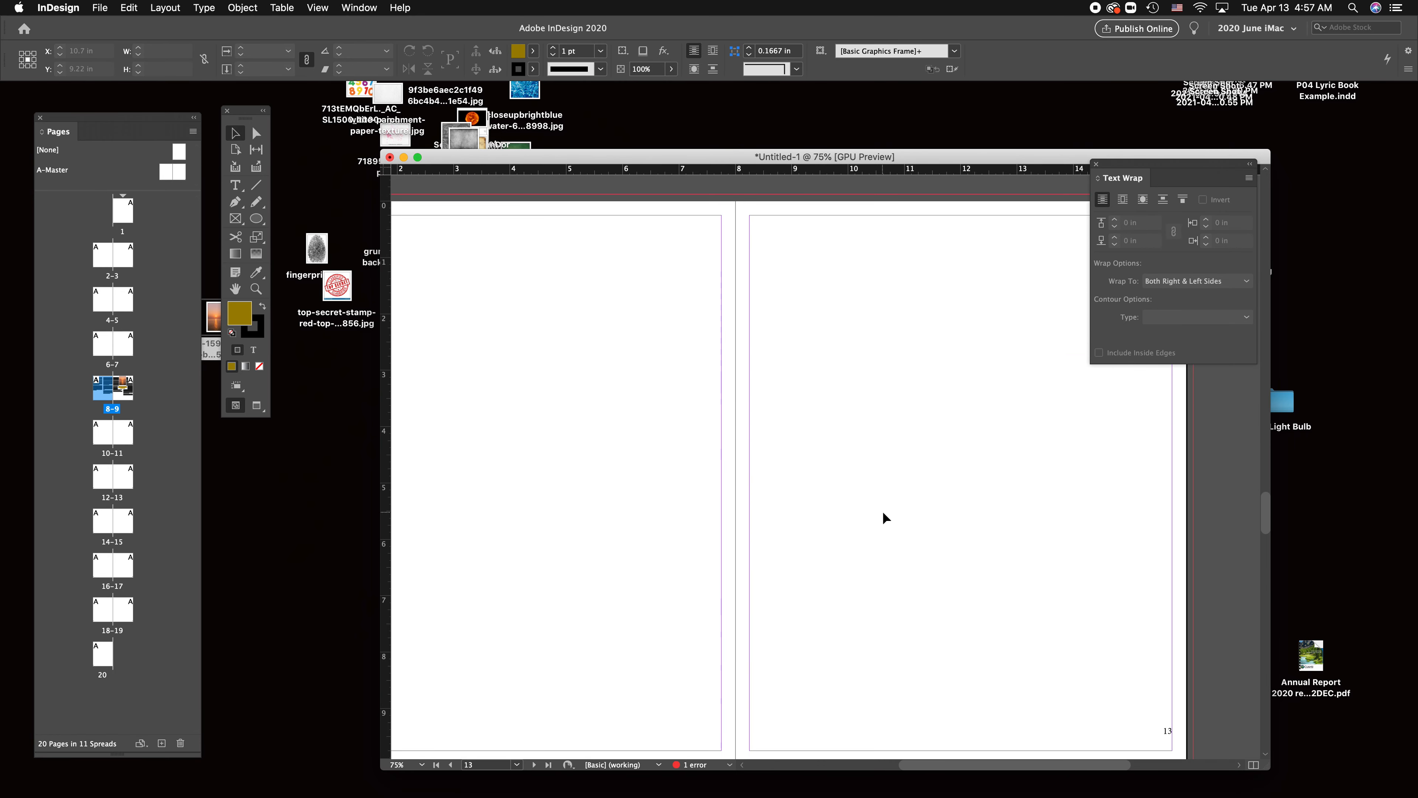
scroll(883, 516, "down", 20)
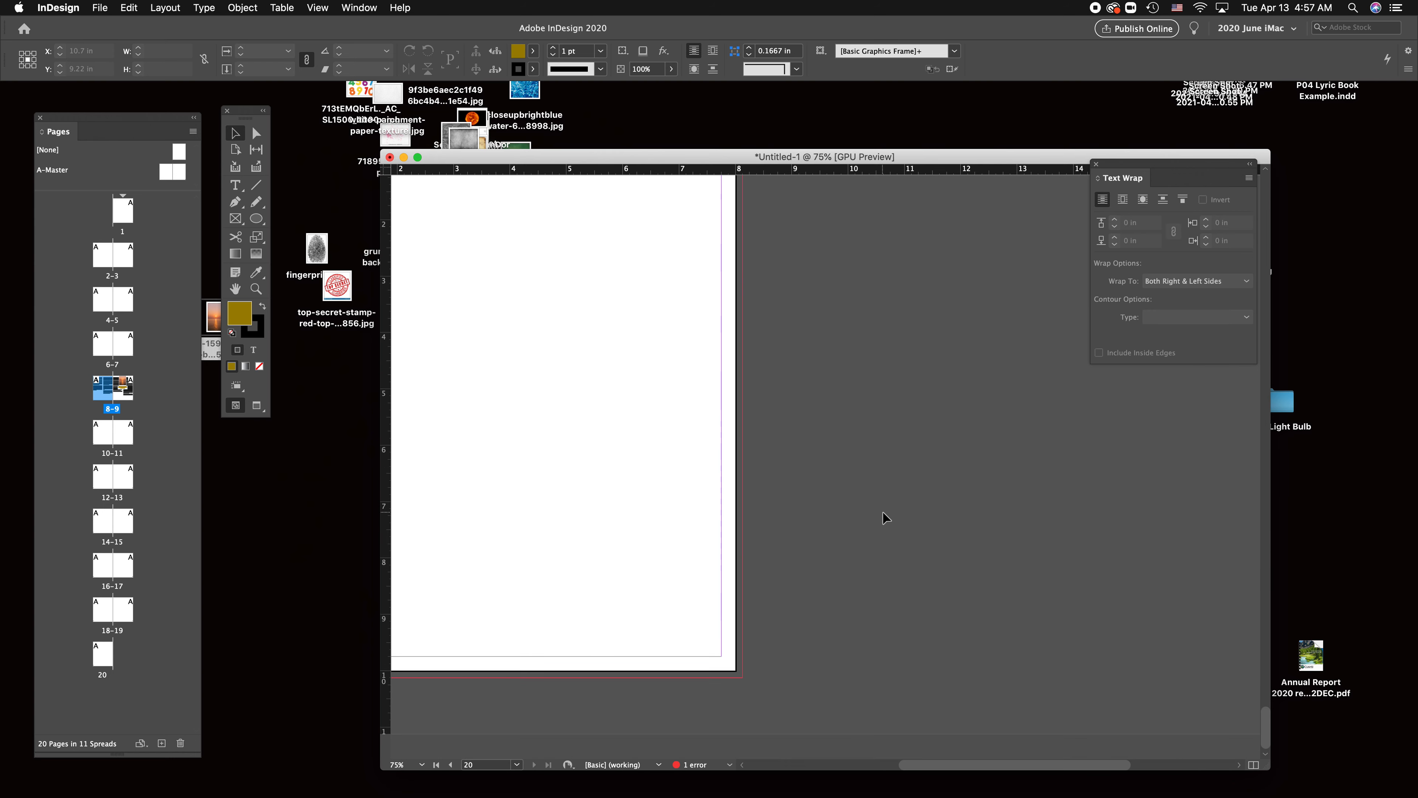
scroll(883, 517, "left", 5)
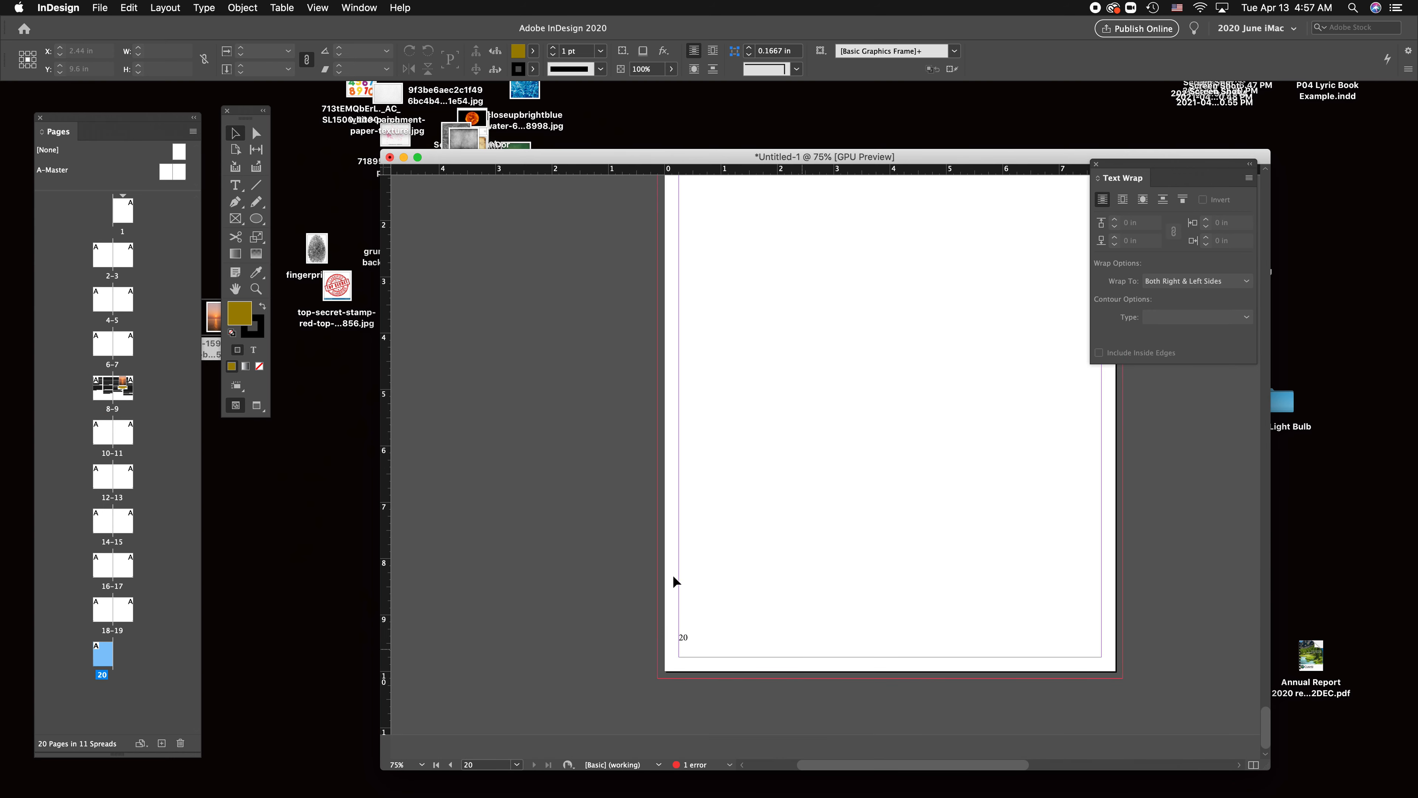
Go to page 1 and override its master page-number frame.
double_click(125, 216)
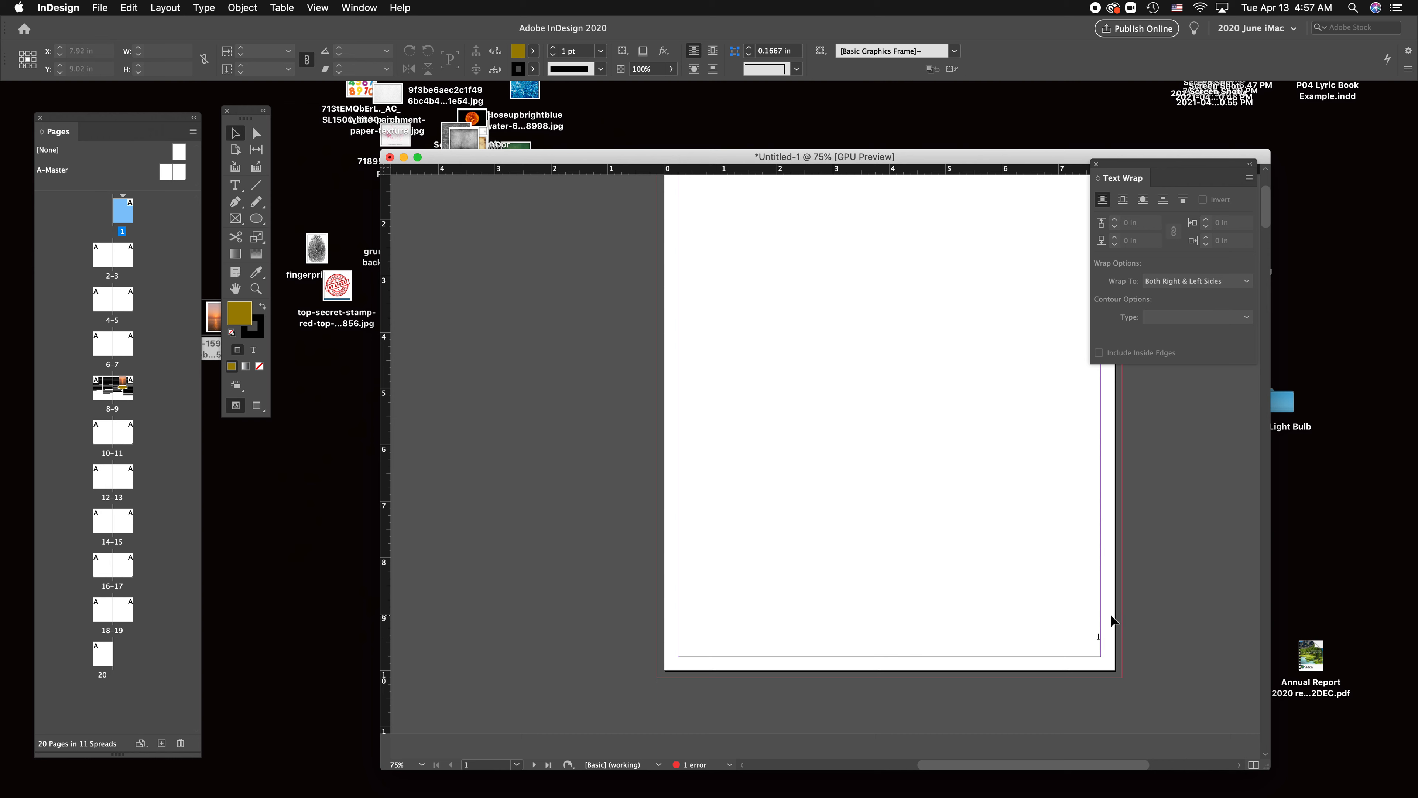
left_click_drag(1109, 614, 992, 676)
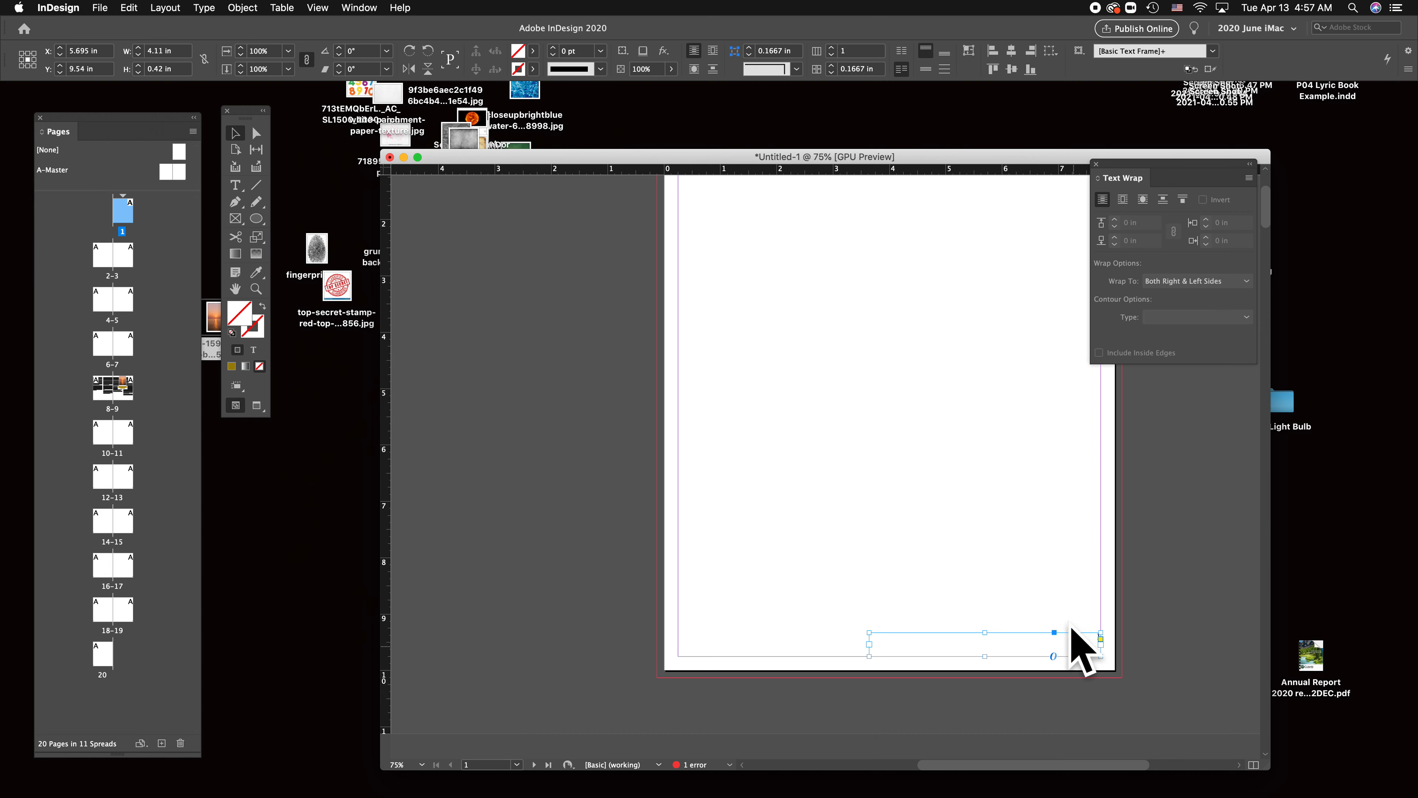
left_click(1038, 608)
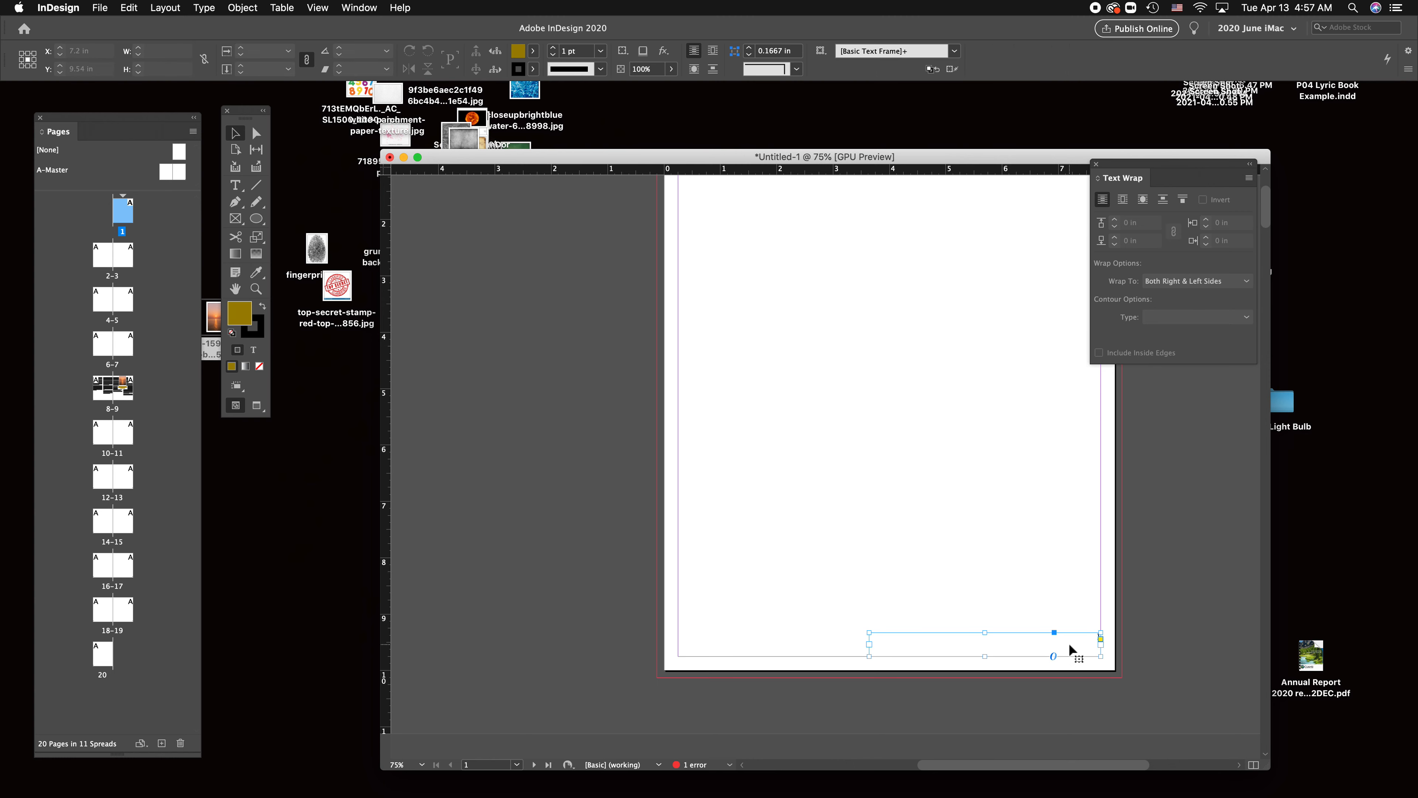
Check the page numbers on the spreads from pages 2–3 through 8–9.
scroll(882, 581, "down", 5)
scroll(881, 580, "down", 7)
scroll(881, 580, "left", 4)
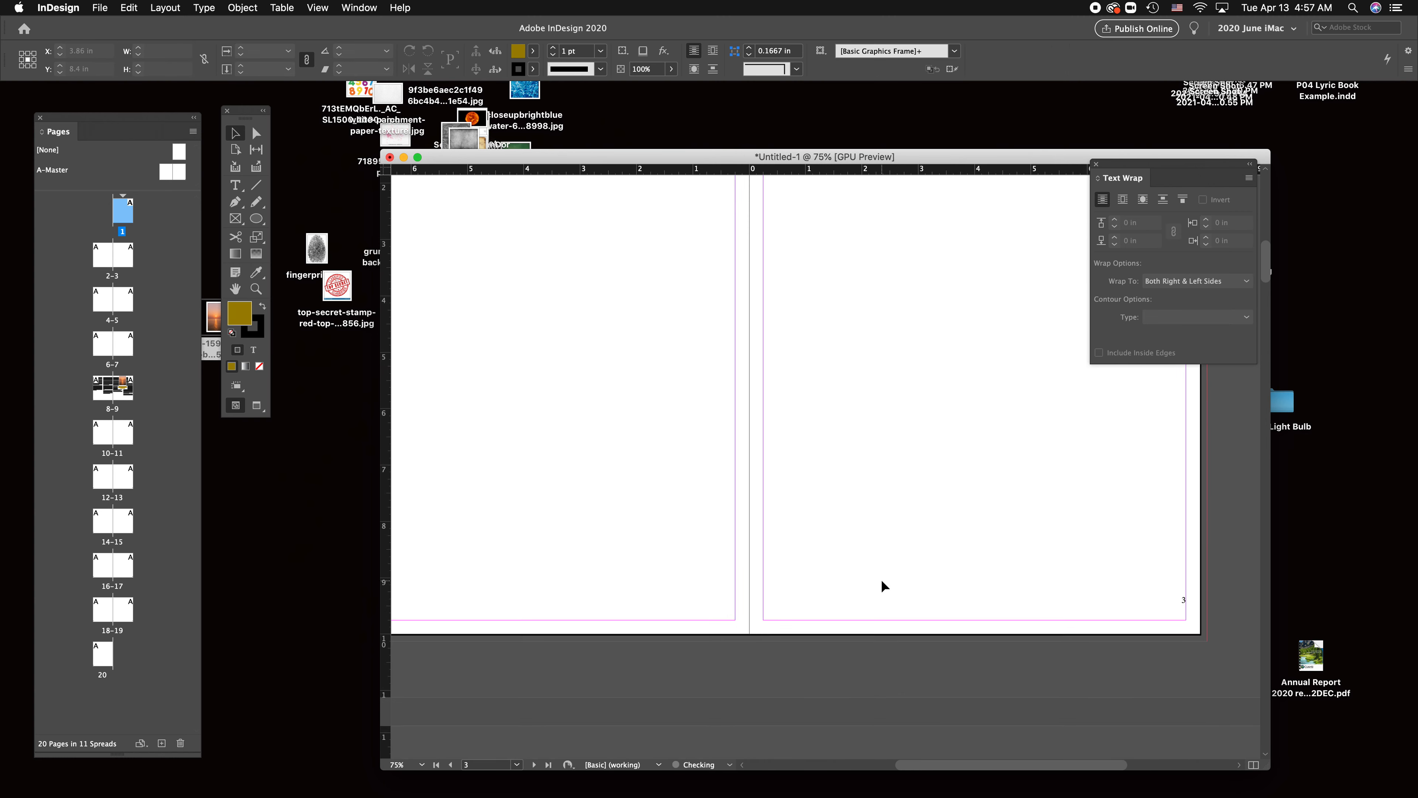
left_click_drag(549, 576, 577, 593)
scroll(817, 643, "down", 20)
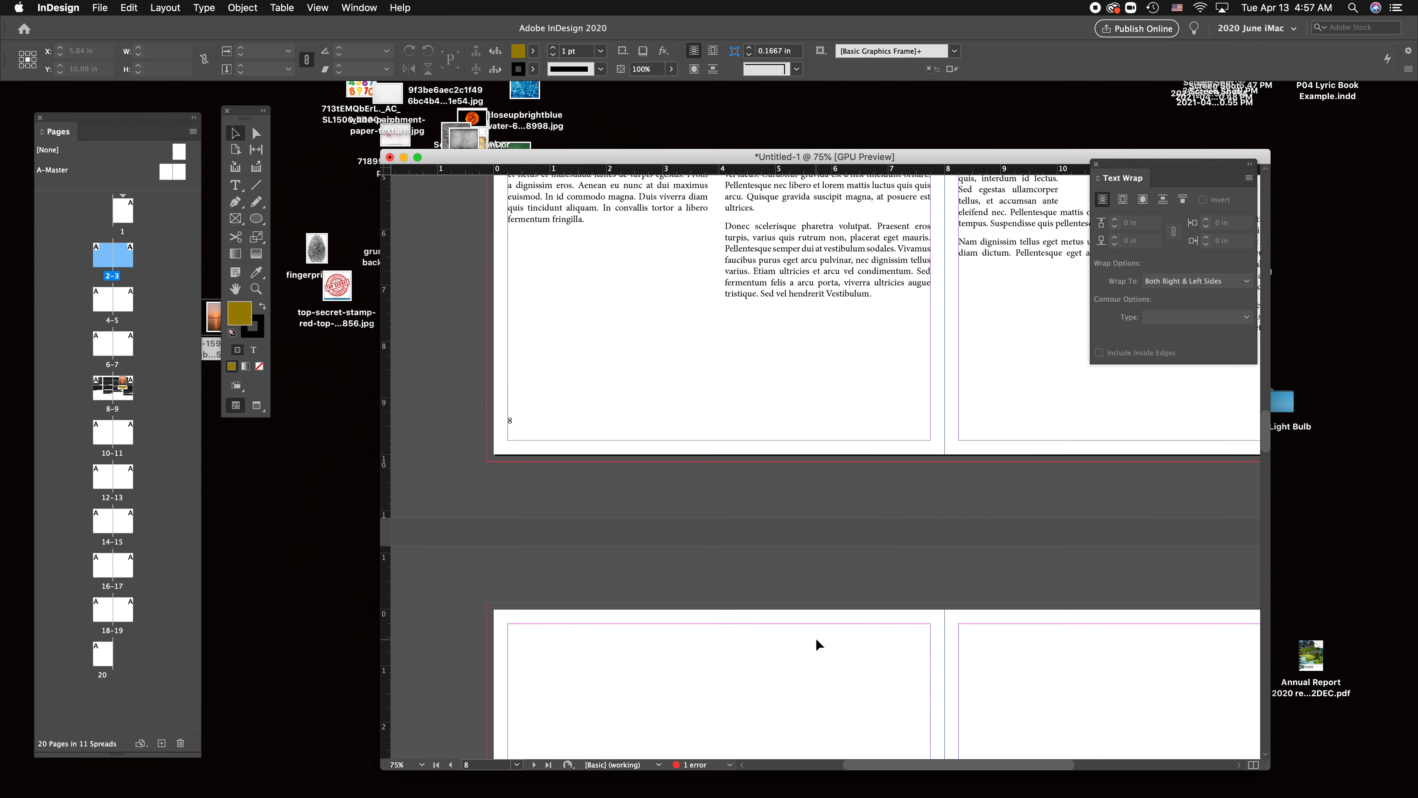
scroll(817, 644, "up", 3)
scroll(817, 644, "right", 1)
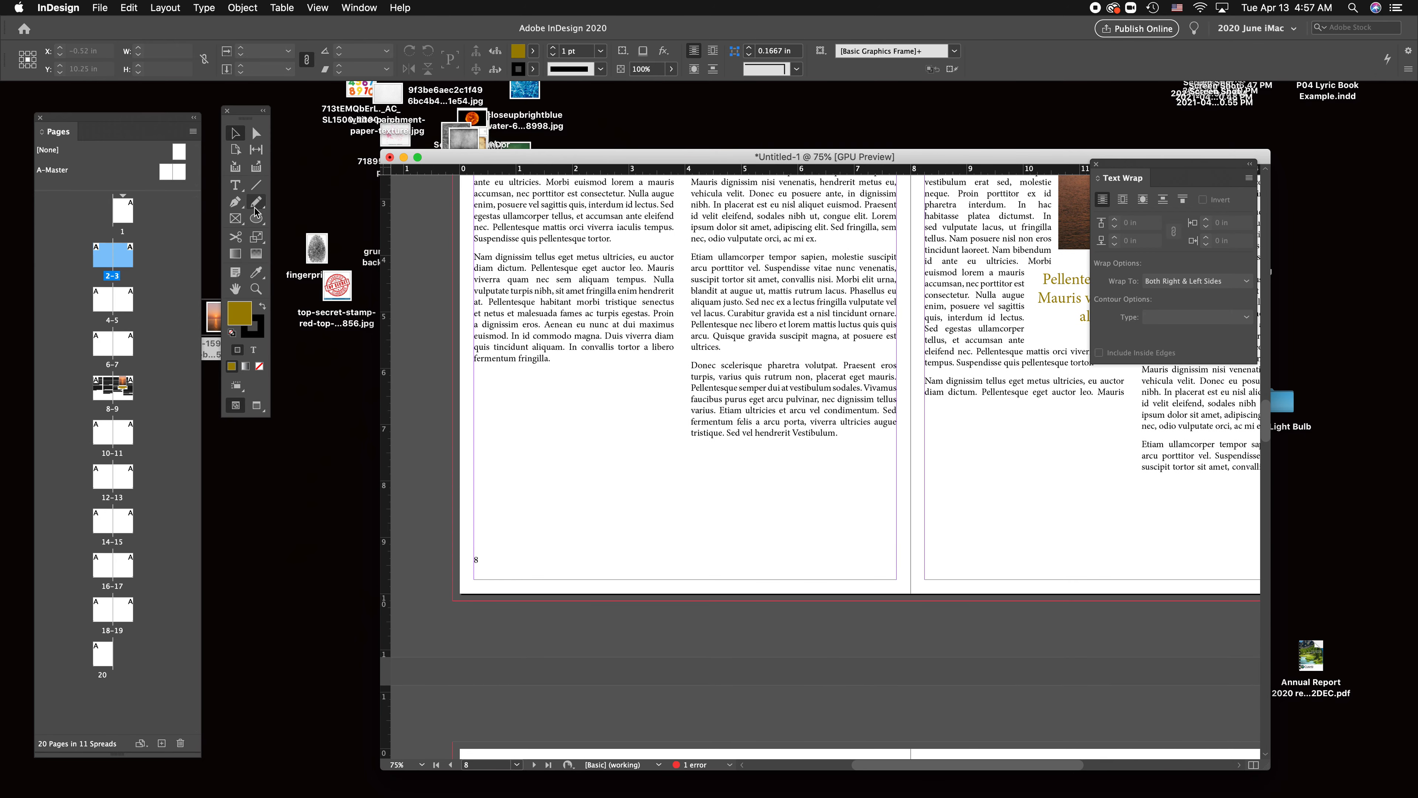
Place the grey texture image from the desktop across pages 8–9 in a frame about 12.3 by 8.9 inches.
left_click(235, 218)
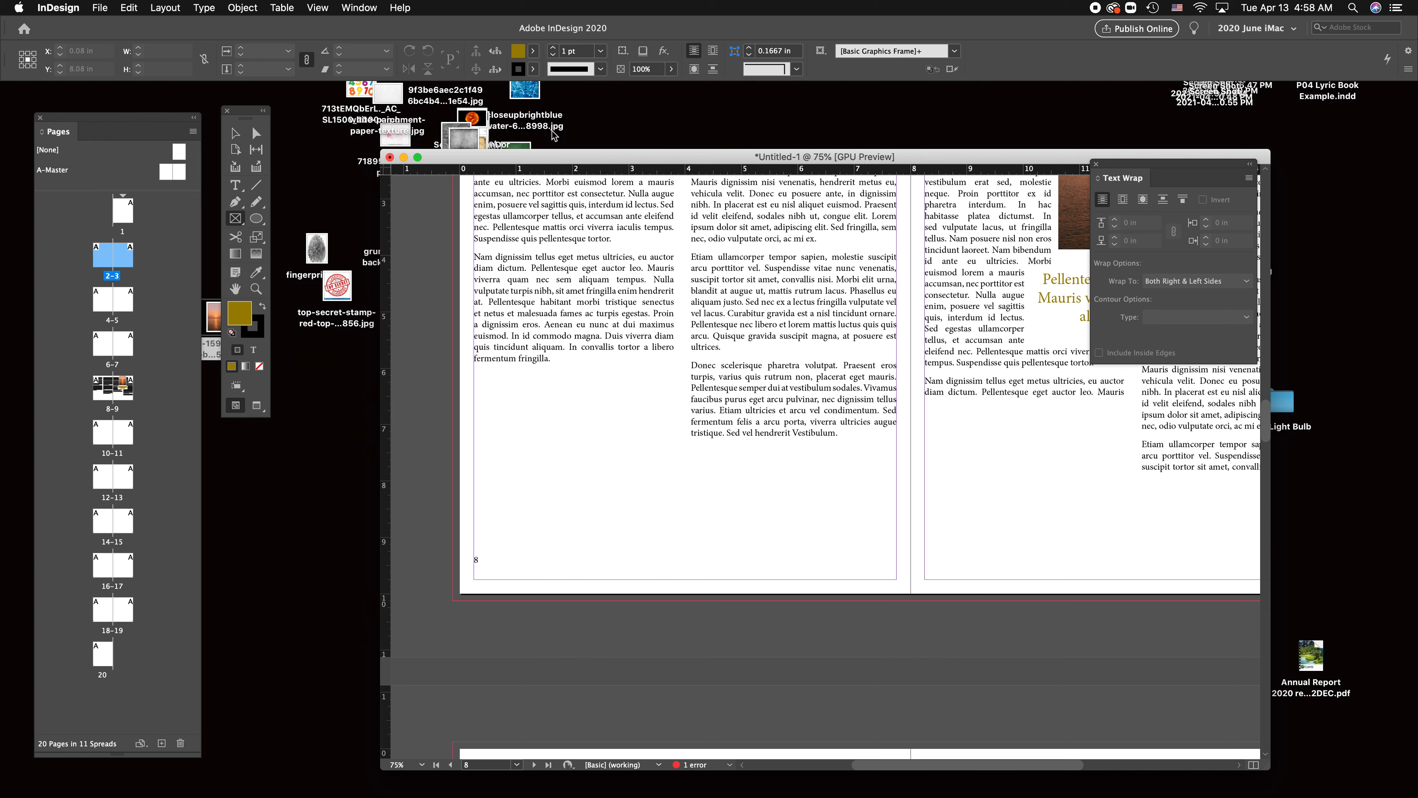
left_click_drag(539, 162, 491, 186)
left_click_drag(462, 137, 384, 257)
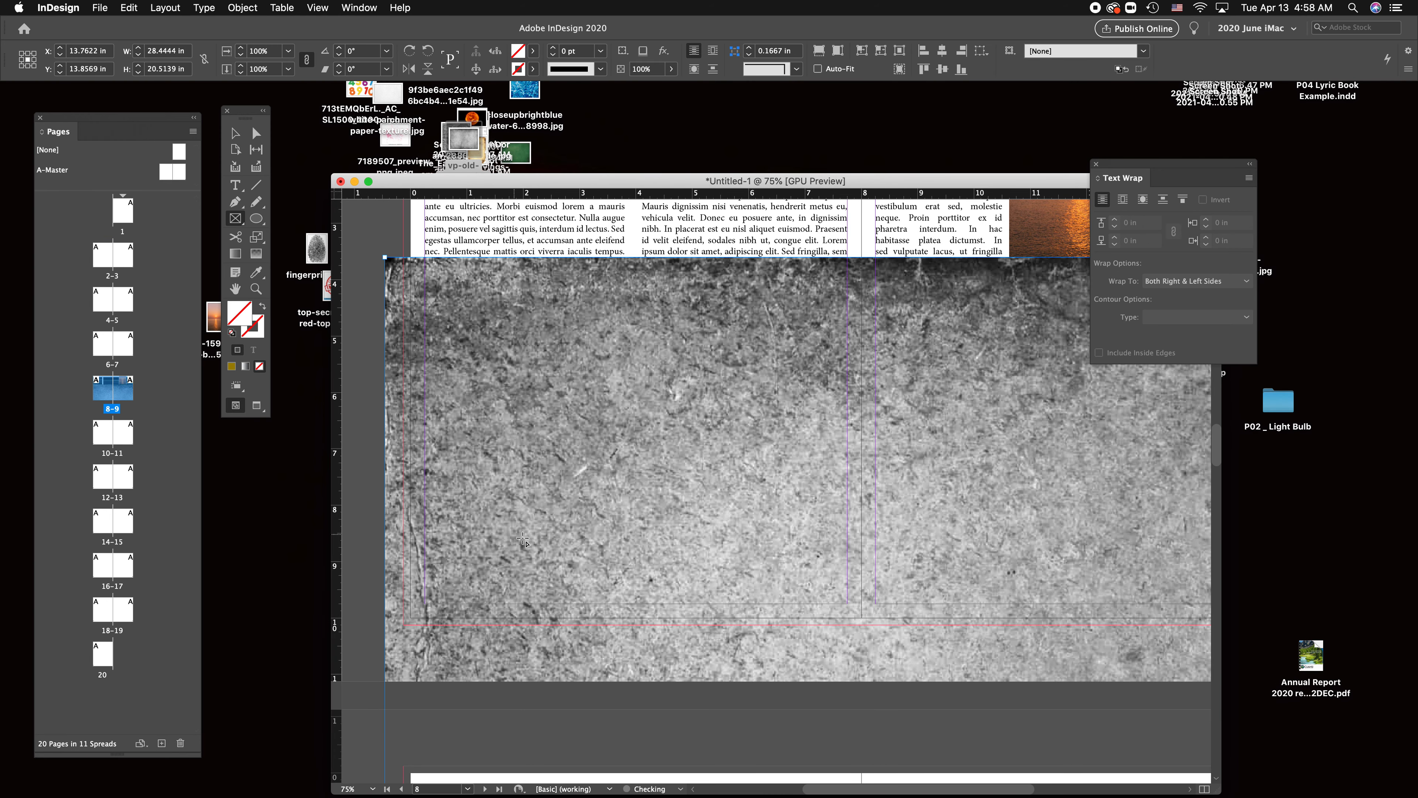
key("super+z")
left_click_drag(403, 246, 1096, 496)
Move the texture image up over the lower part of pages 8–9 and send it to the back behind the text.
left_click(229, 134)
left_click_drag(601, 500, 600, 392)
key("super+shift+bracketleft")
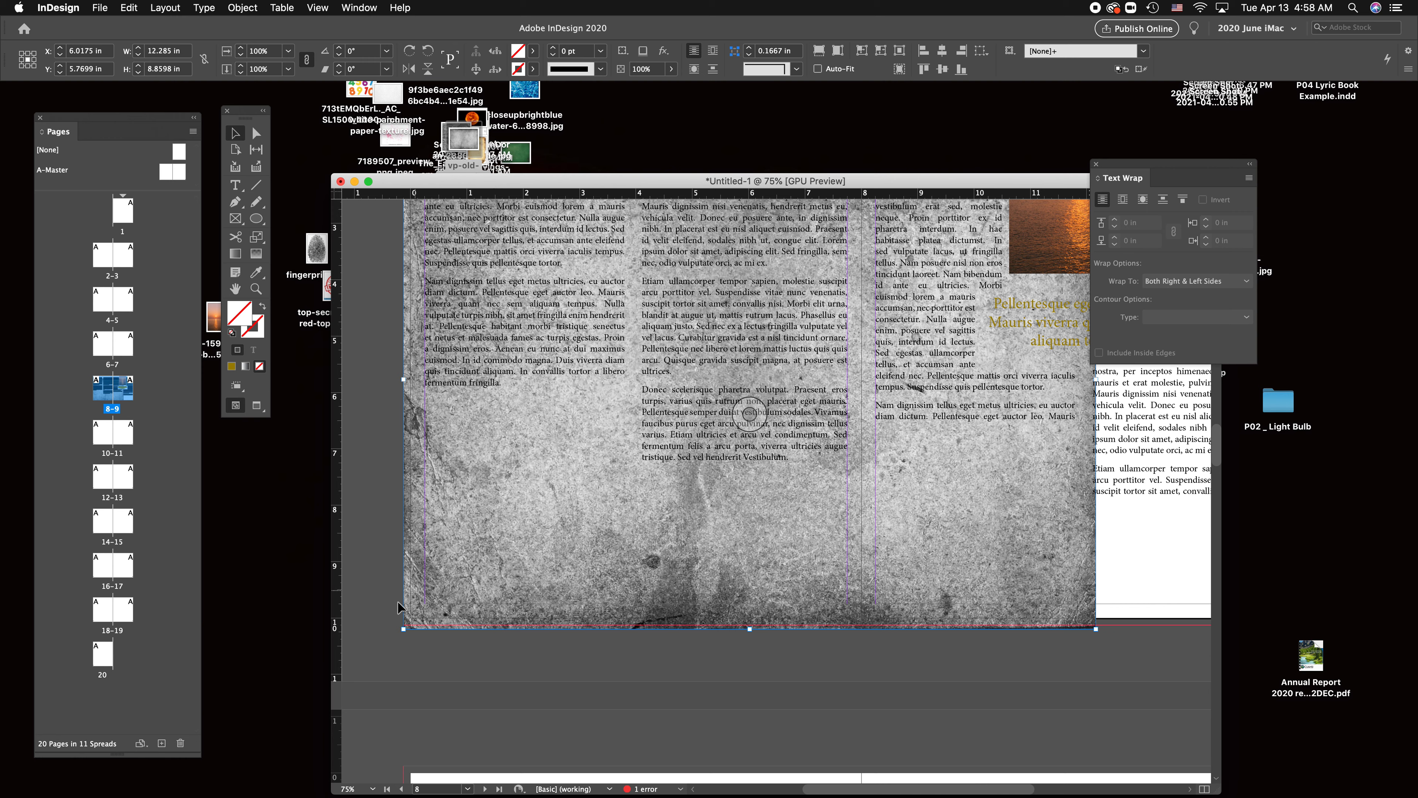
left_click(484, 693)
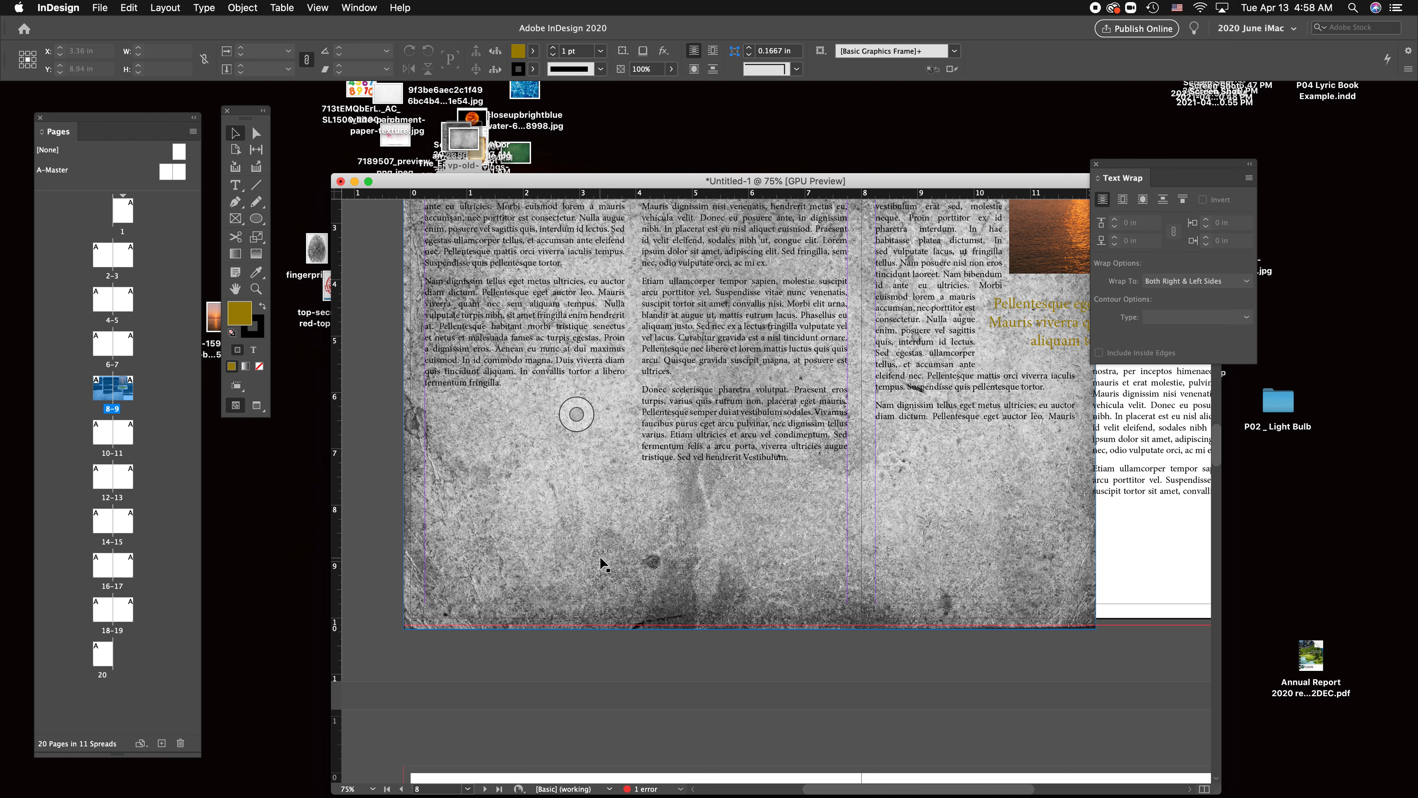
Show the Layers panel, add a new layer and move it below Layer 1.
left_click(138, 195)
key("F7")
left_click_drag(417, 166, 296, 136)
left_click(334, 216)
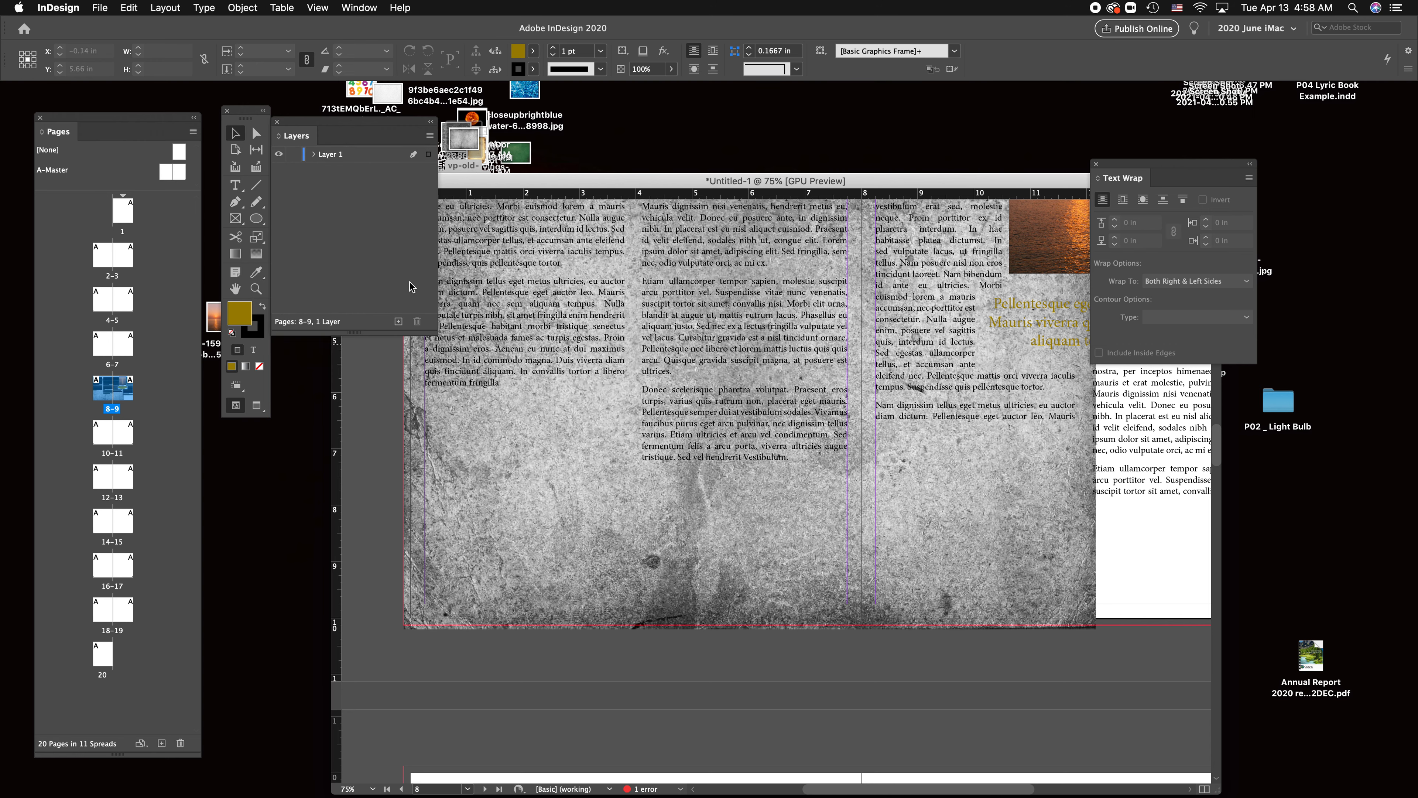
left_click(398, 322)
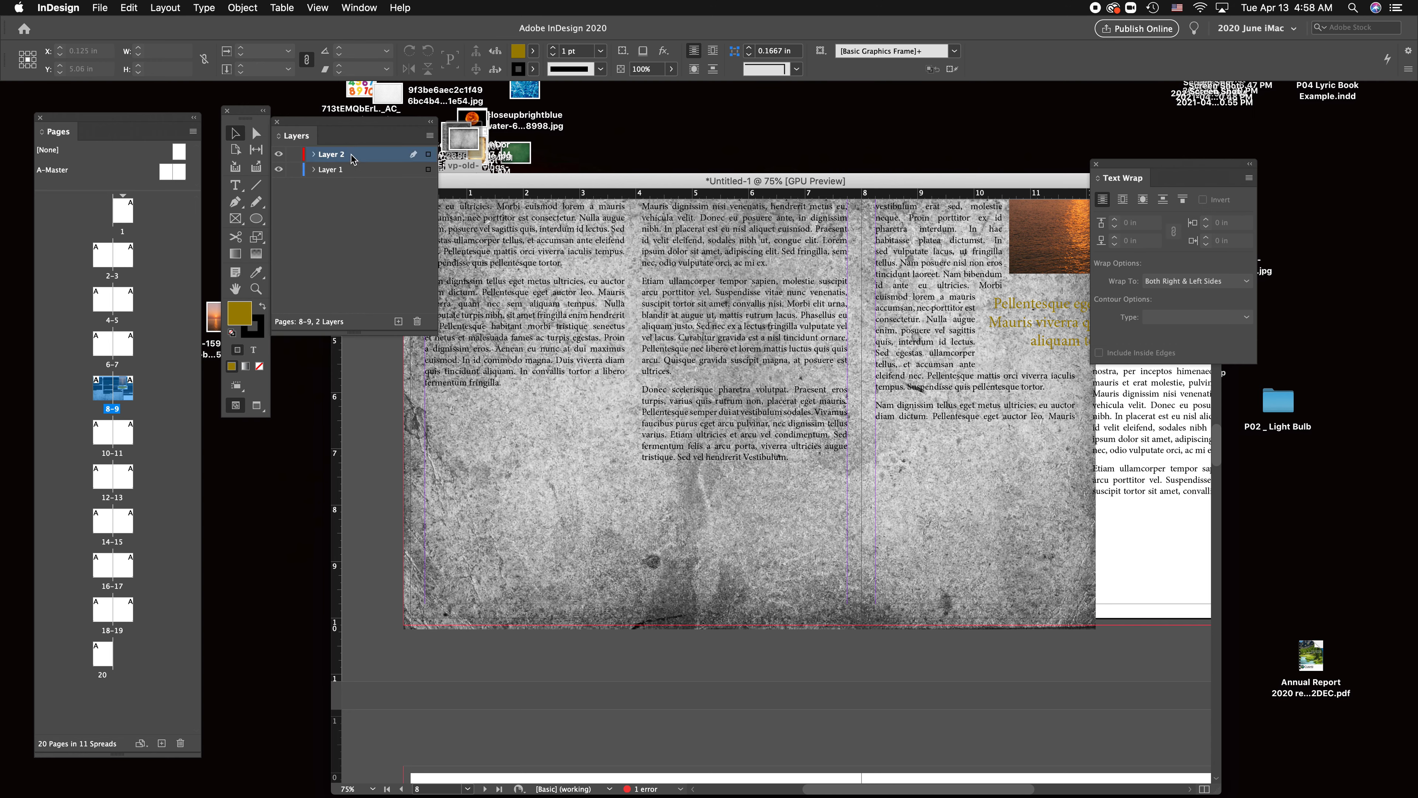
left_click_drag(357, 159, 364, 179)
Cut the texture image, paste it onto Layer 2 and reposition it over the lower part of pages 8–9.
left_click(458, 564)
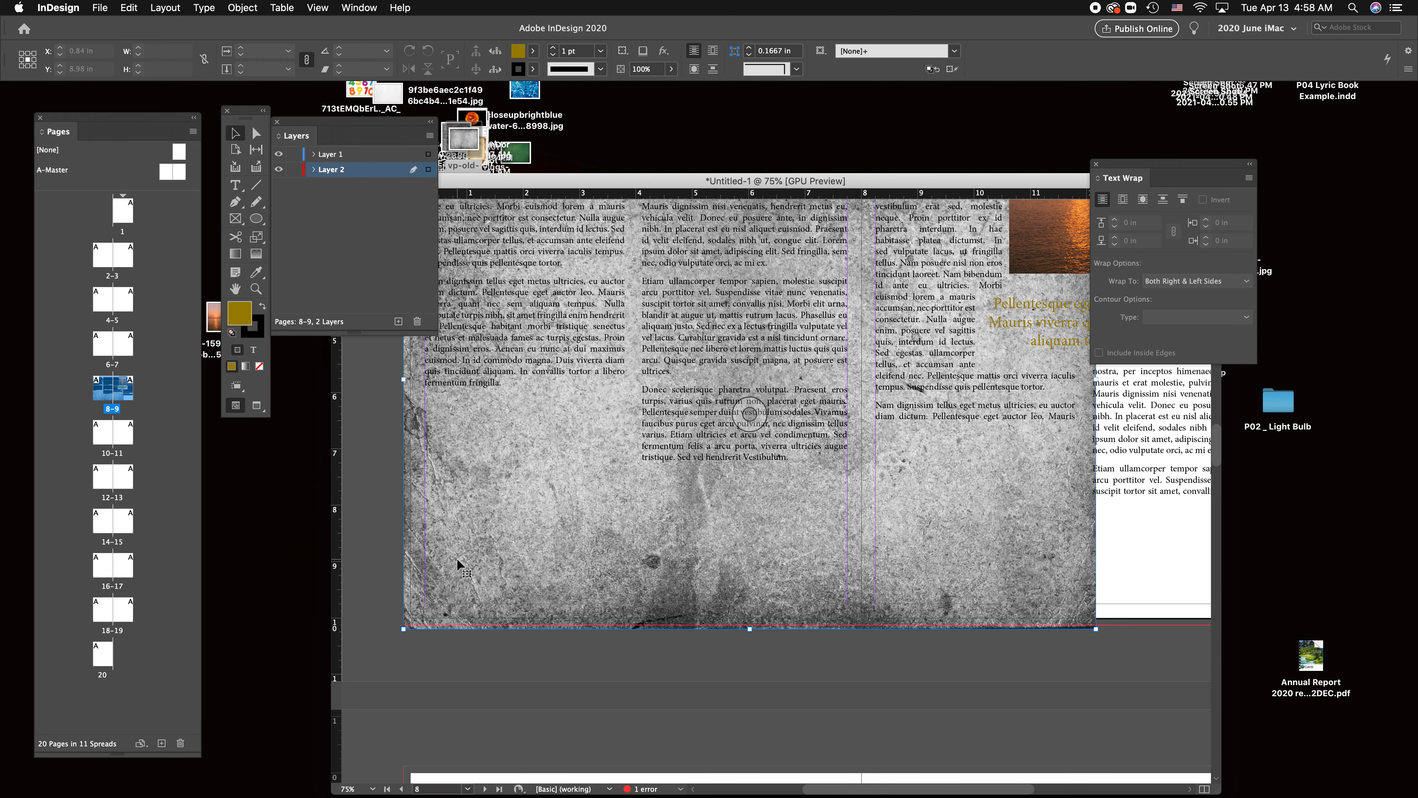
key("Delete")
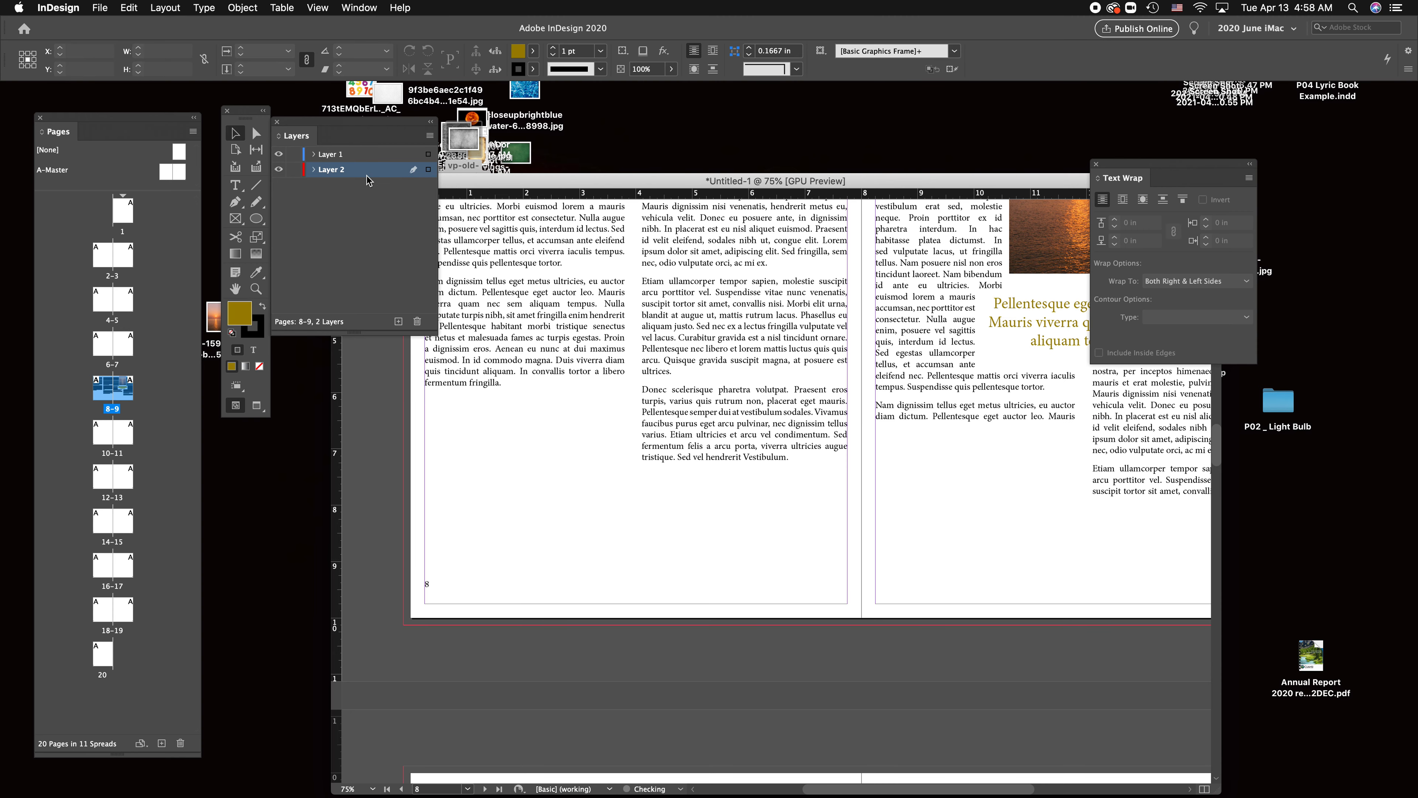
key("super+z")
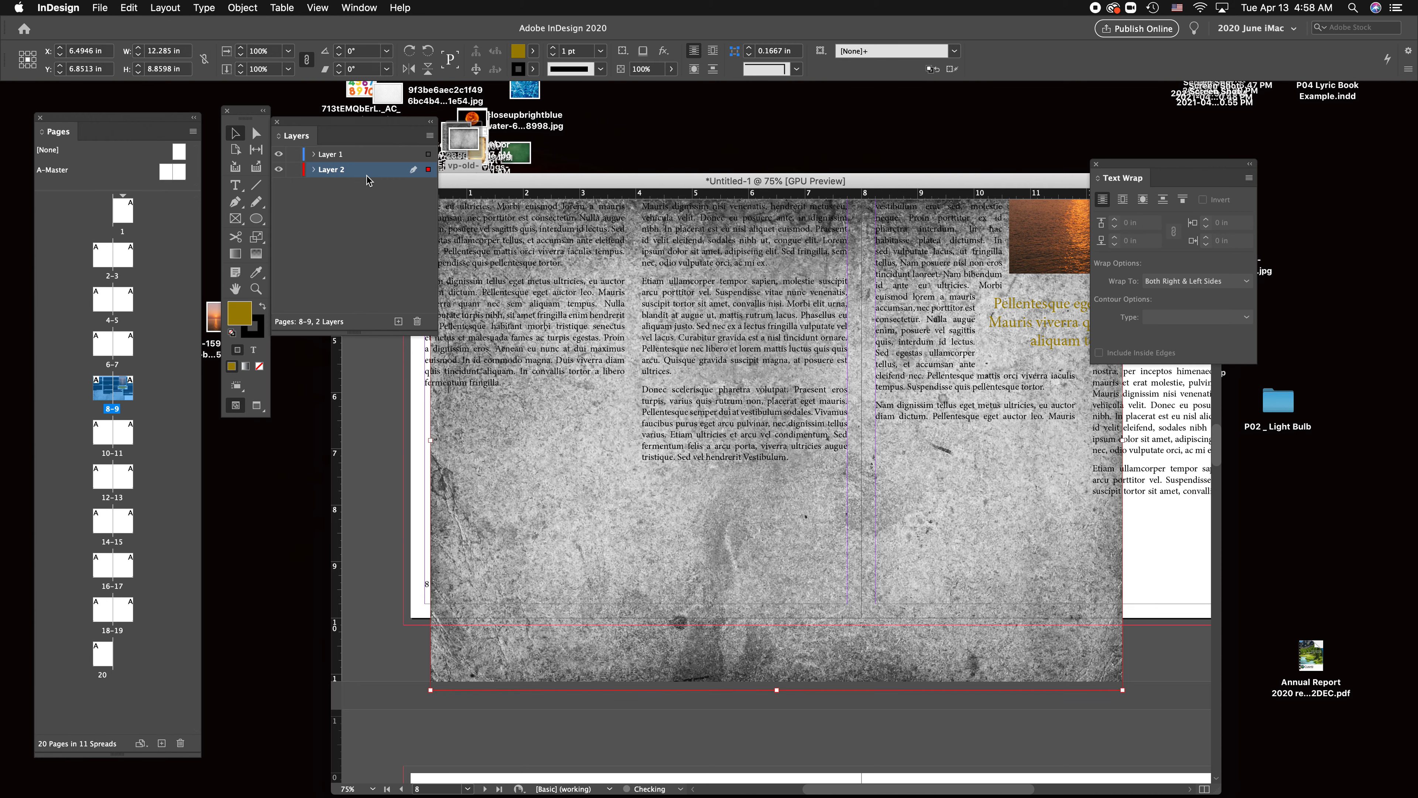
left_click_drag(560, 614, 539, 592)
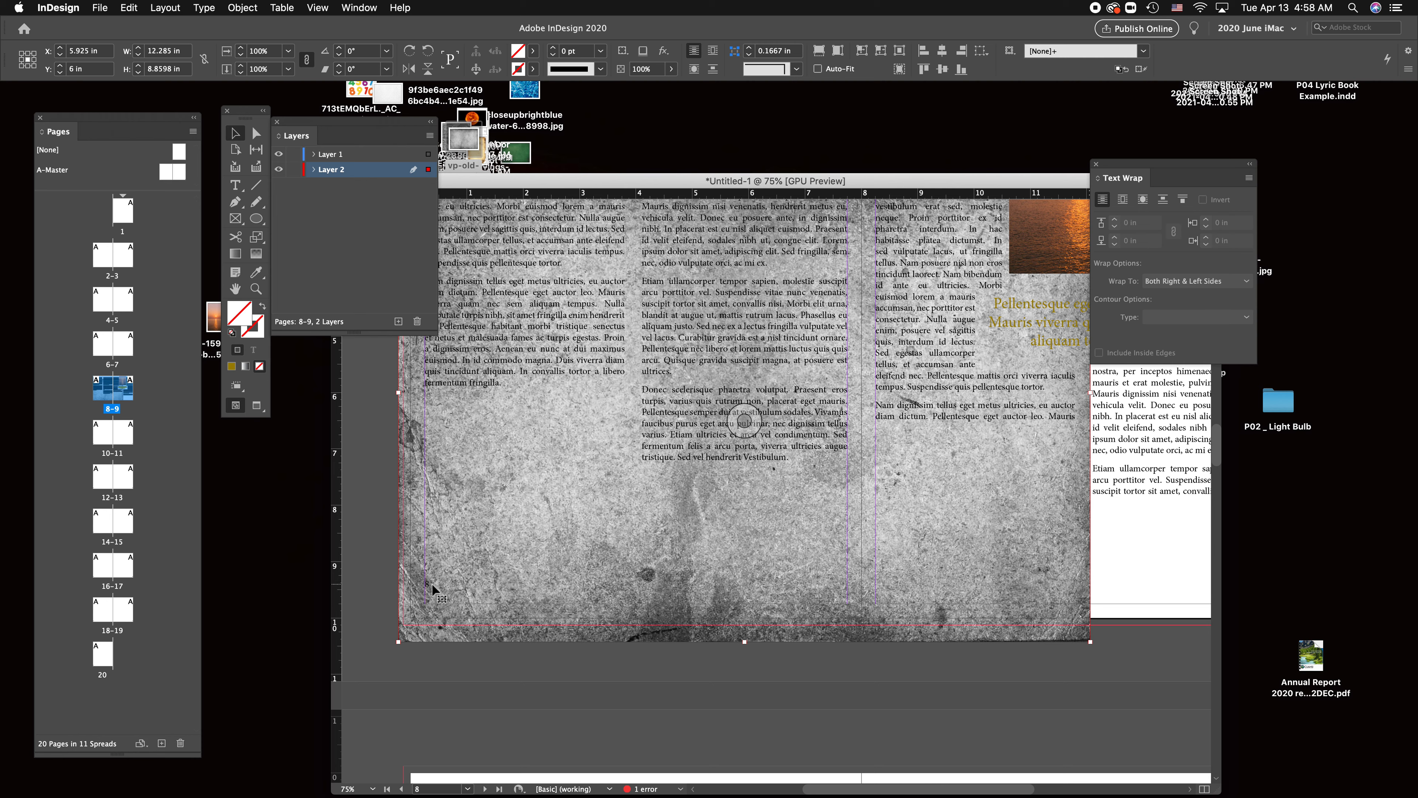
Delete Layer 2 and paste the cut texture image back onto Layer 1, behind the text on pages 8–9.
key("Delete")
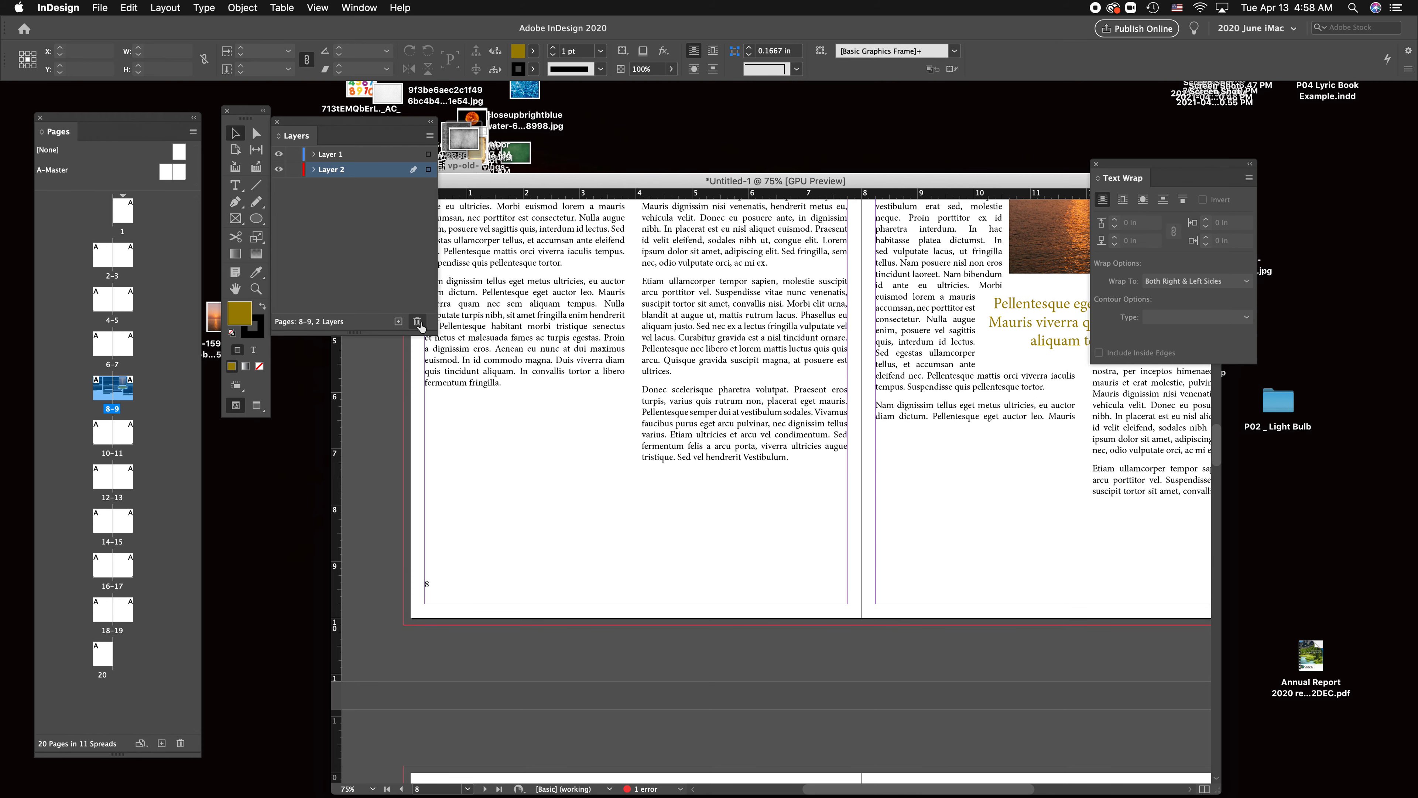
left_click(418, 322)
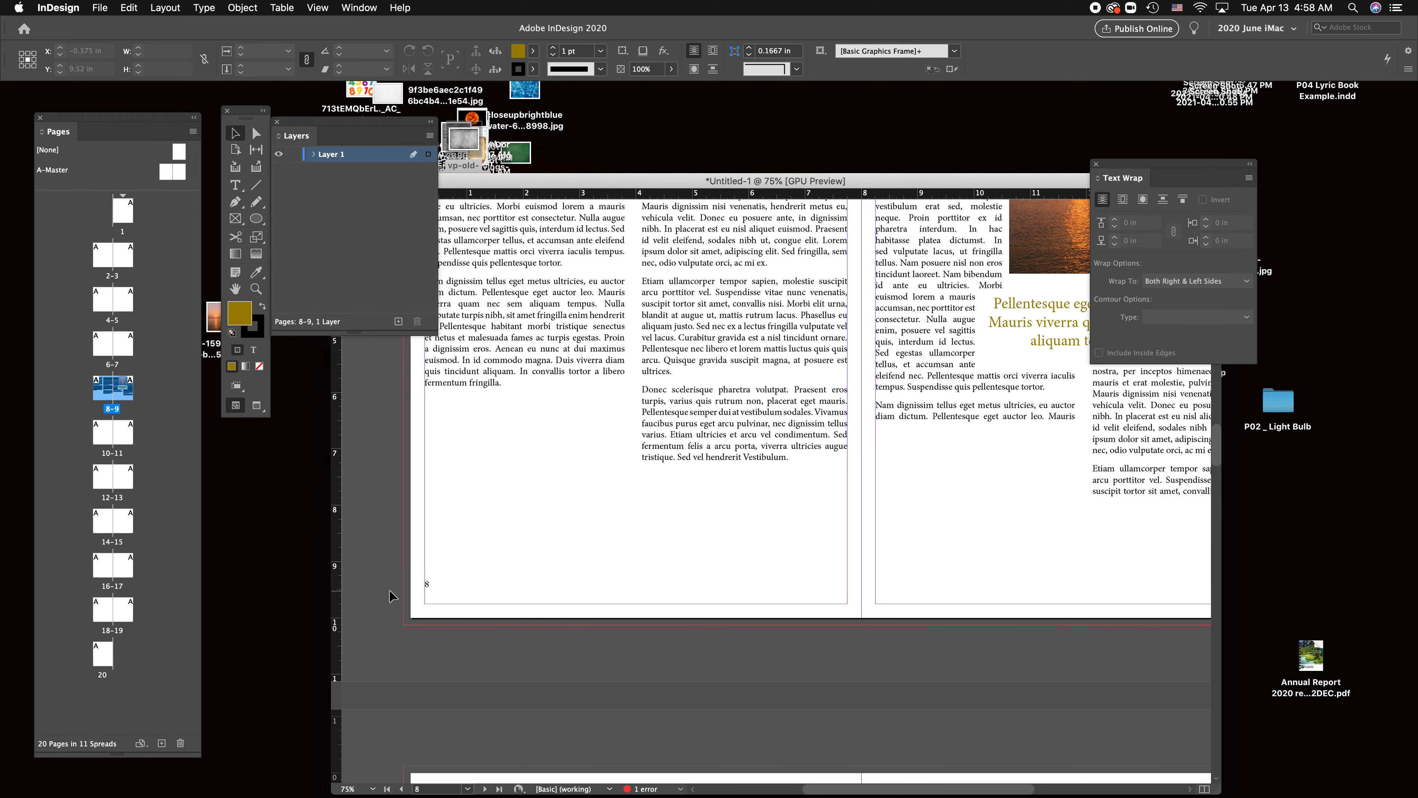
key("super+v")
left_click_drag(636, 608, 611, 546)
key("super+shift+[")
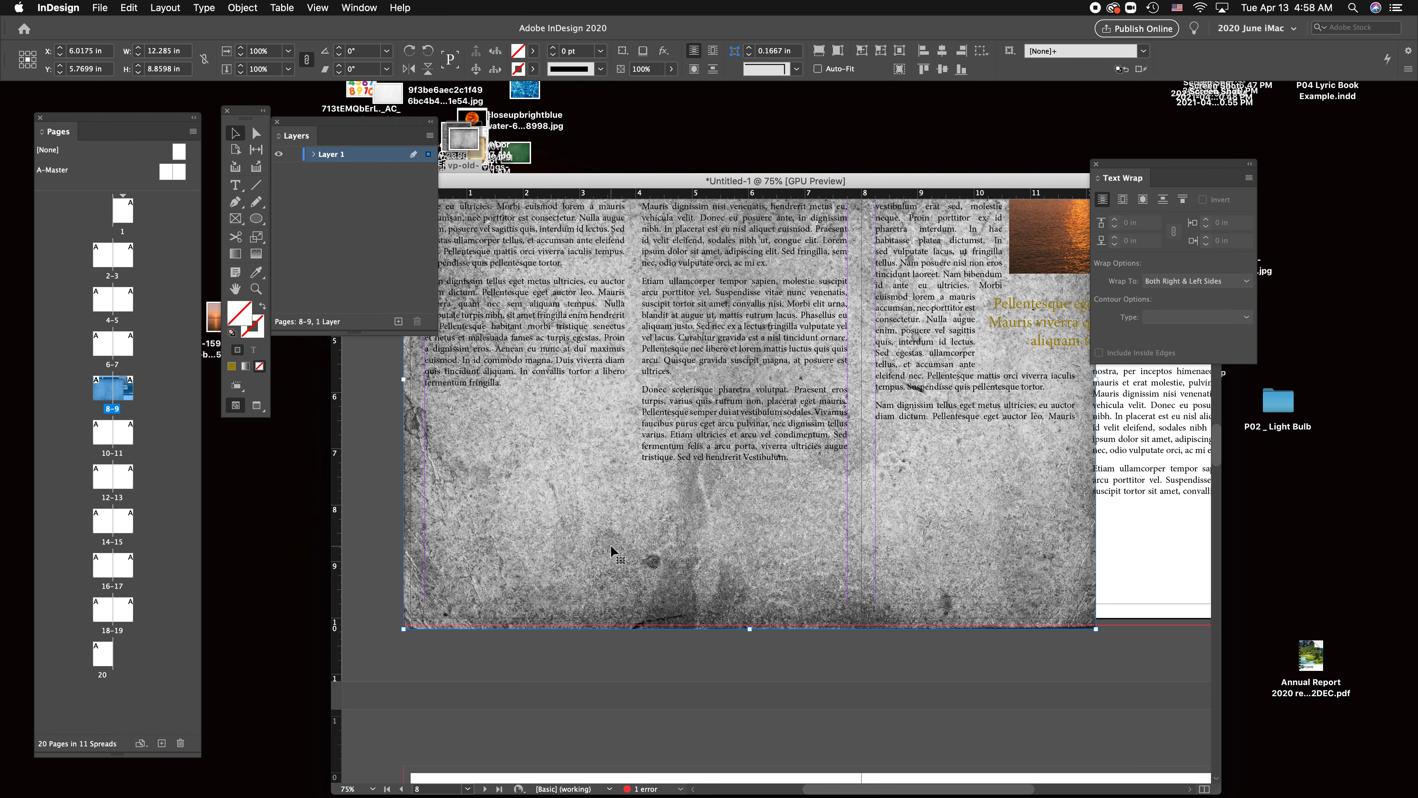
left_click(560, 657)
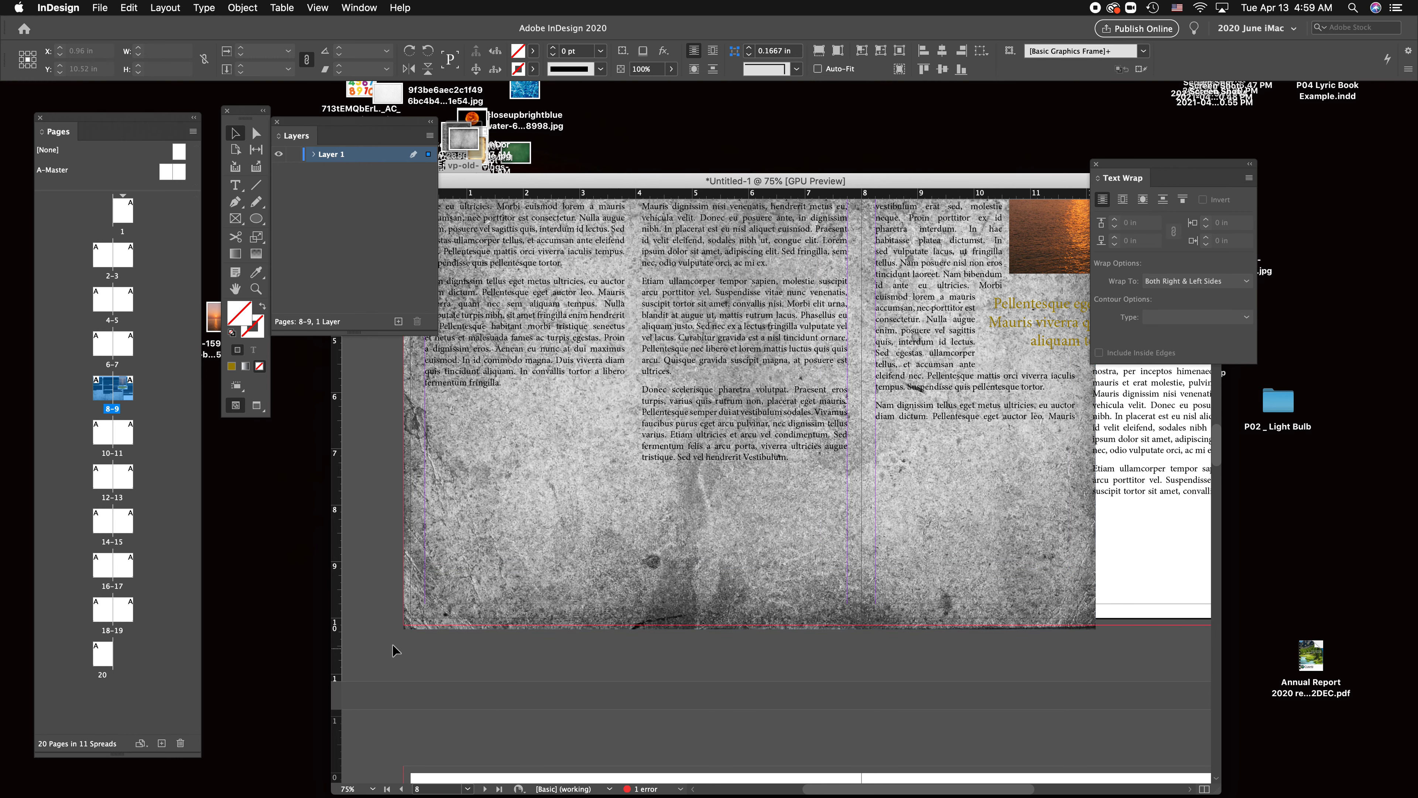
Select the page number 8 over the texture image and set its text colour to Paper.
left_click_drag(385, 647, 630, 558)
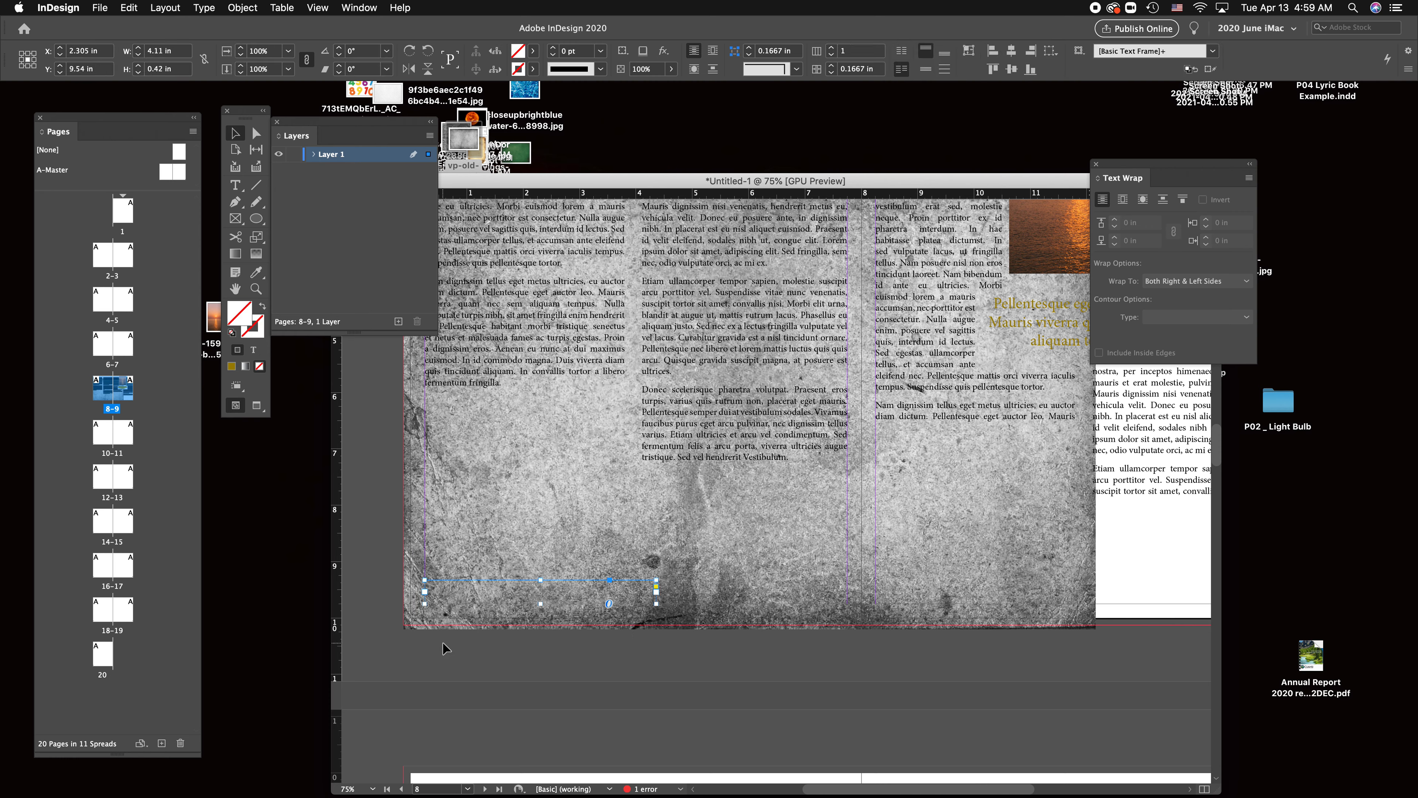
left_click(576, 414)
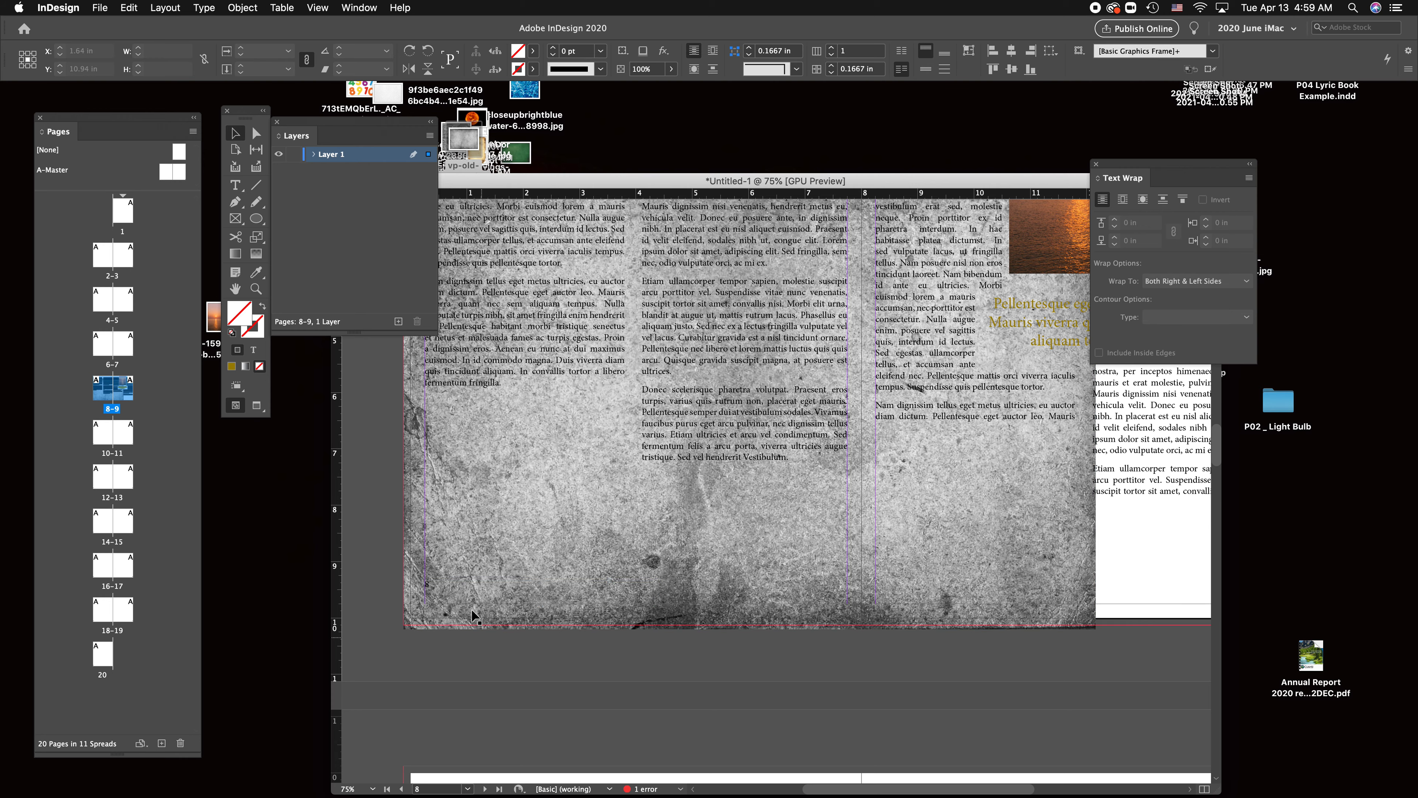
key("super+equal")
key("super+equal")
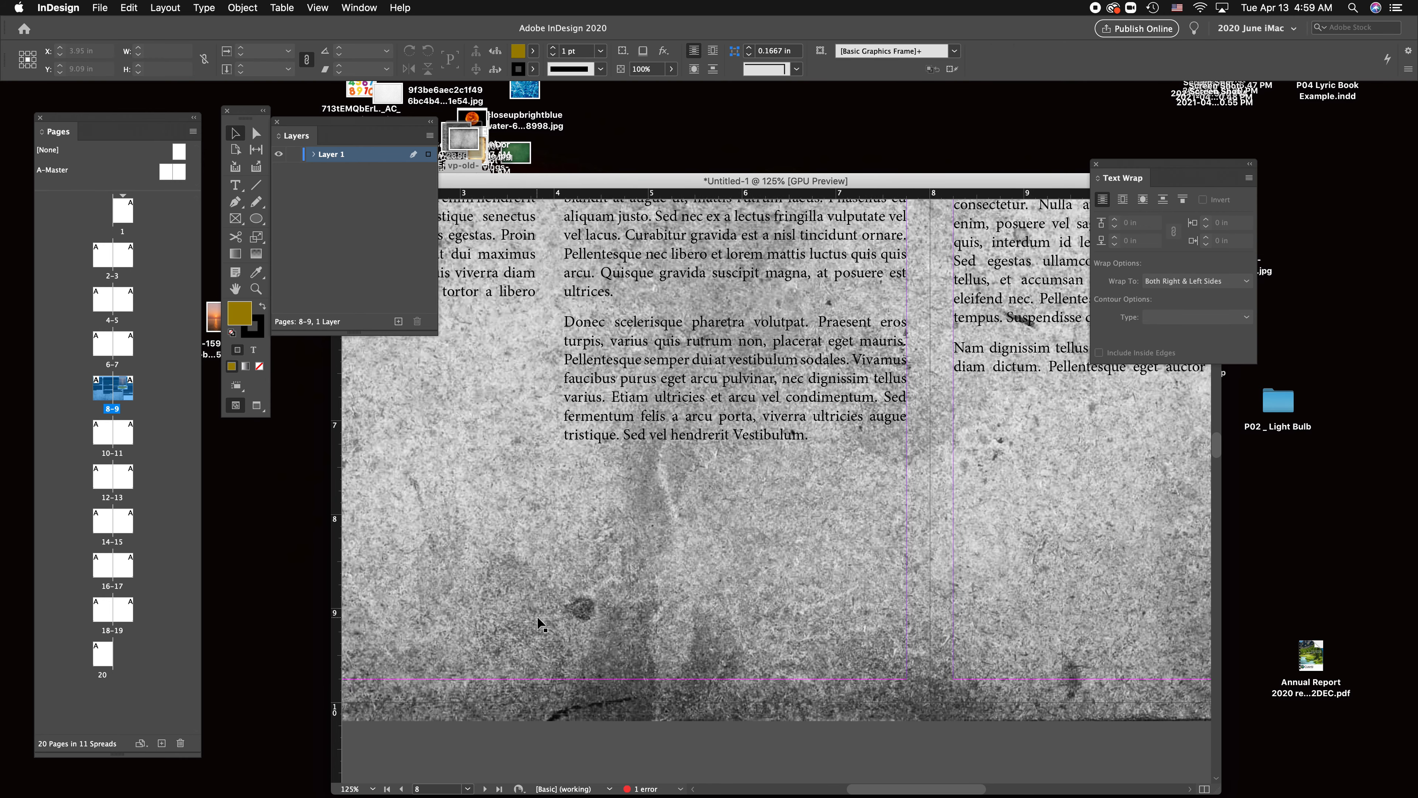
scroll(538, 620, "left", 10)
scroll(538, 623, "left", 2)
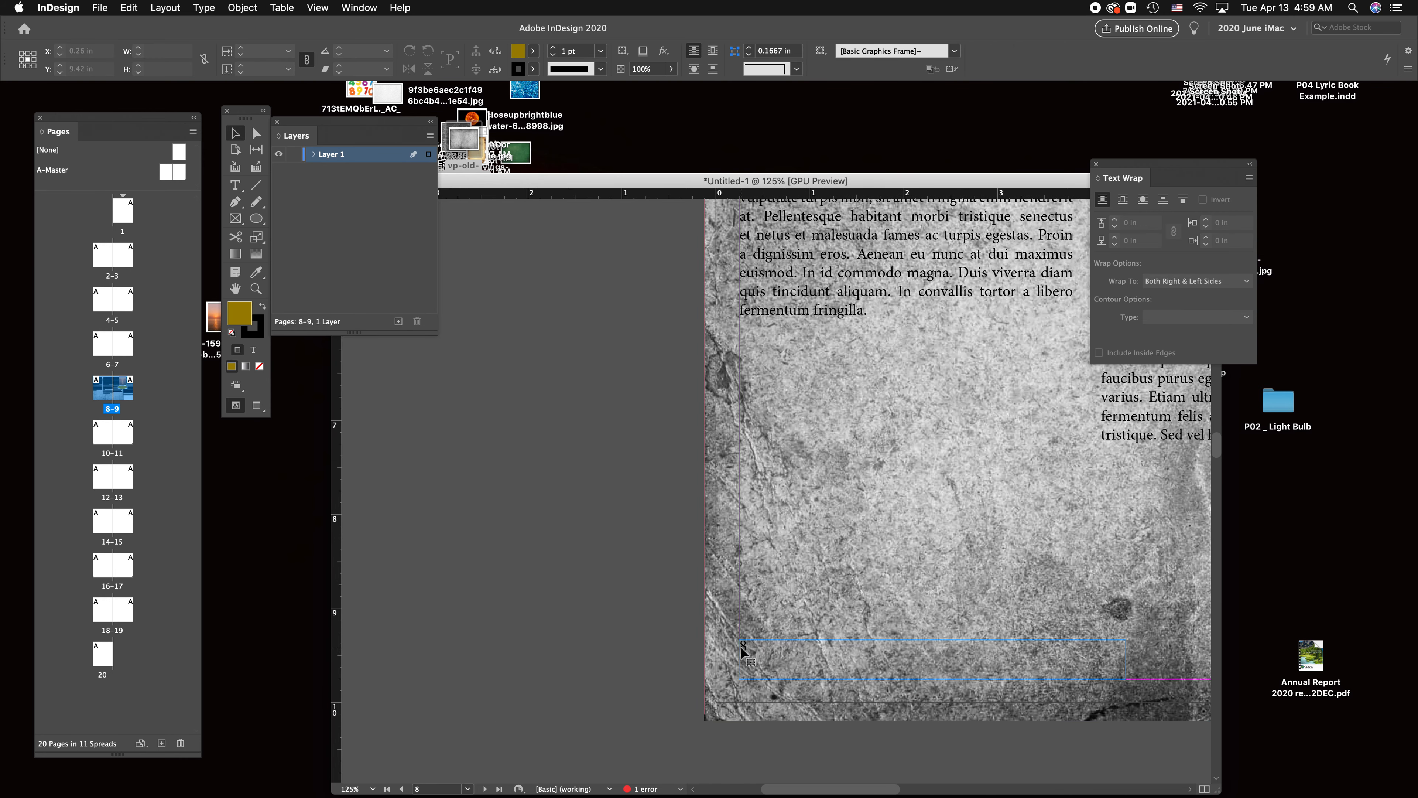
key("t")
left_click_drag(766, 658, 718, 535)
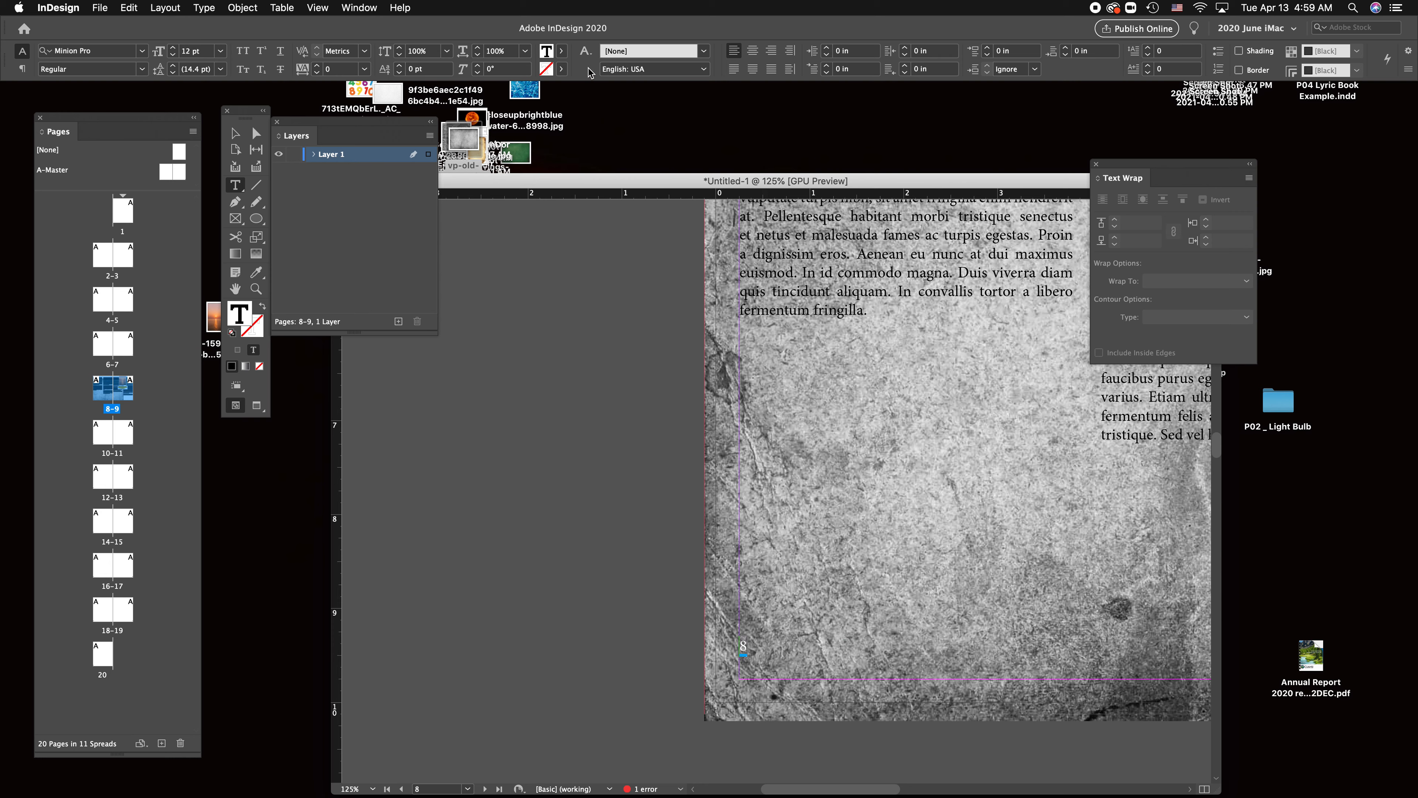
left_click(561, 51)
left_click(439, 123)
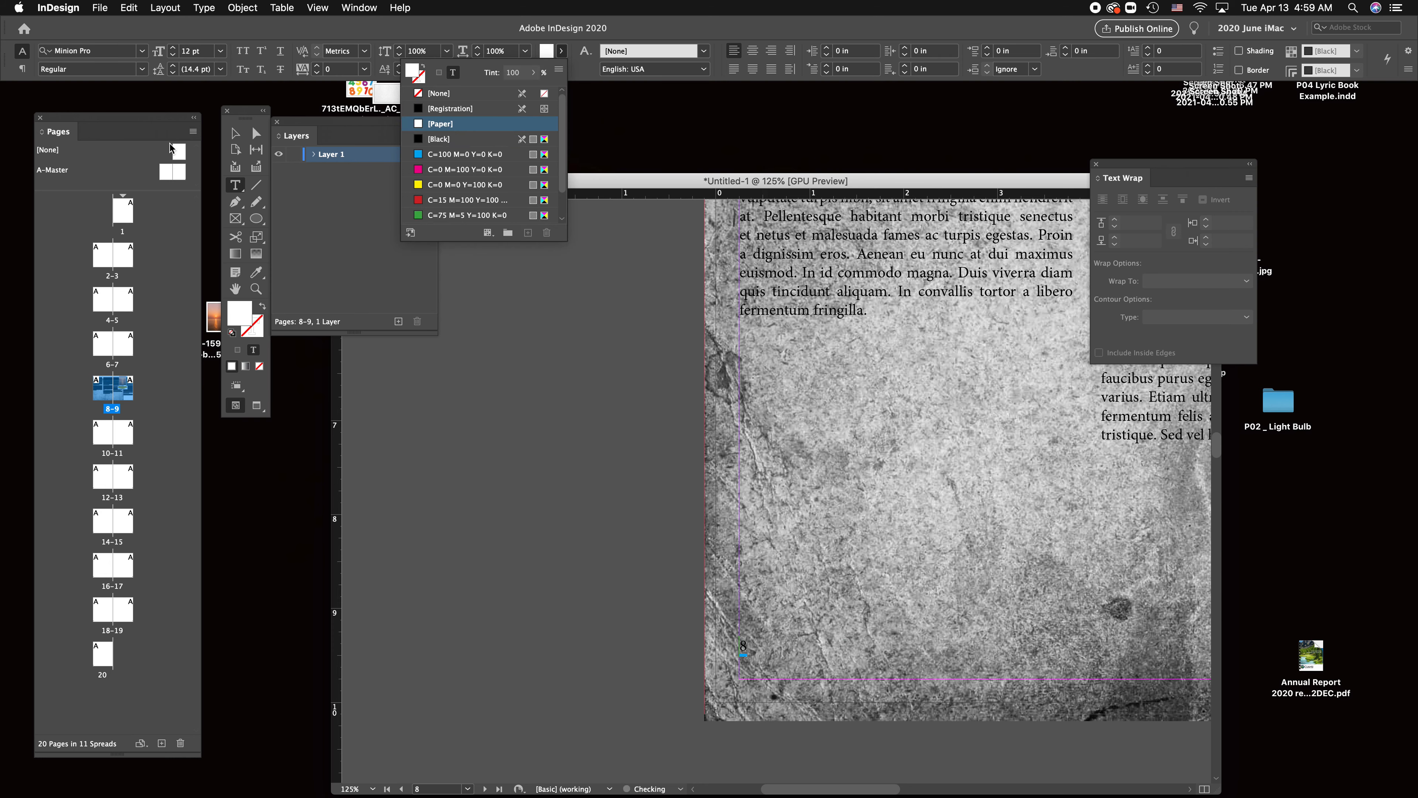
left_click(234, 133)
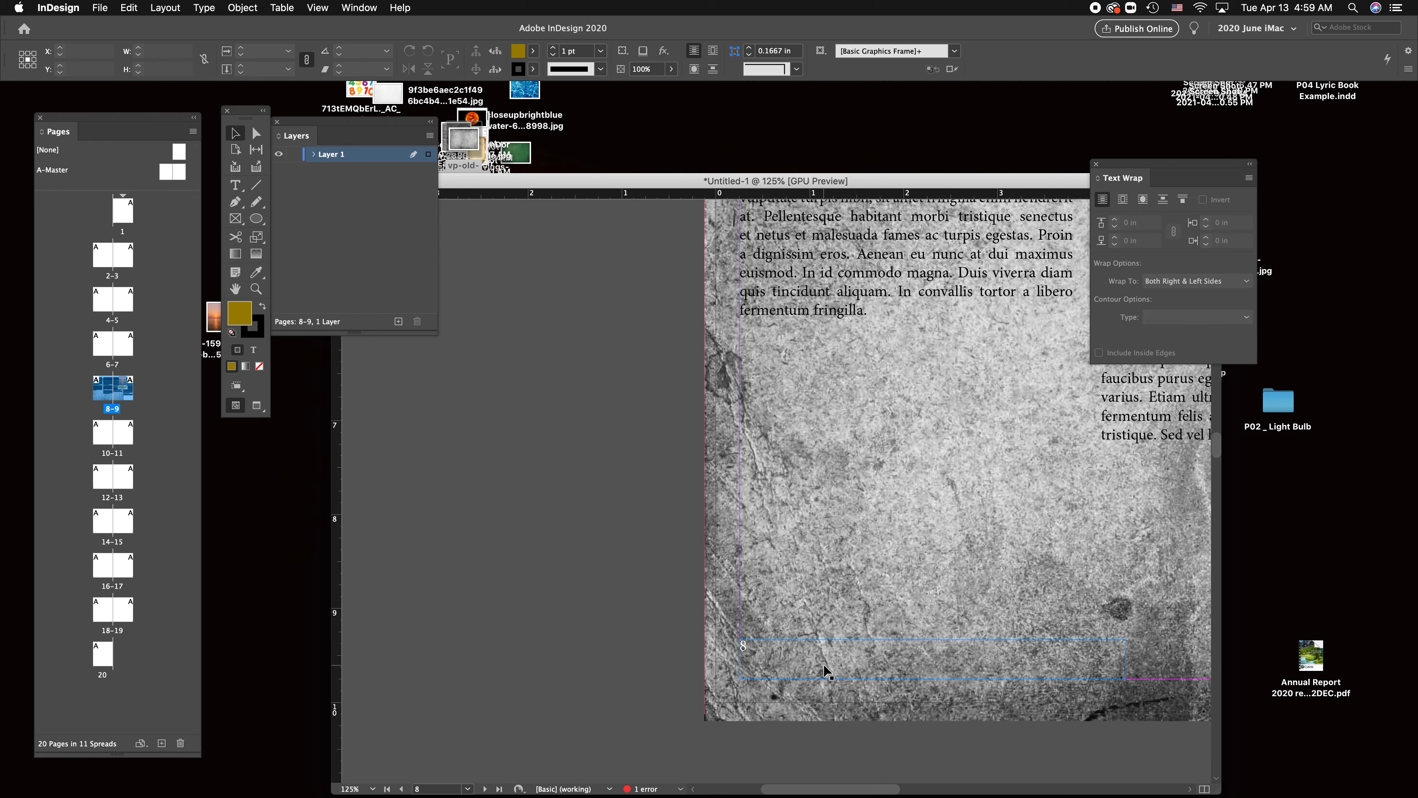
Delete the texture image from pages 8–9.
key("super+minus")
key("super+minus")
left_click_drag(935, 648, 805, 652)
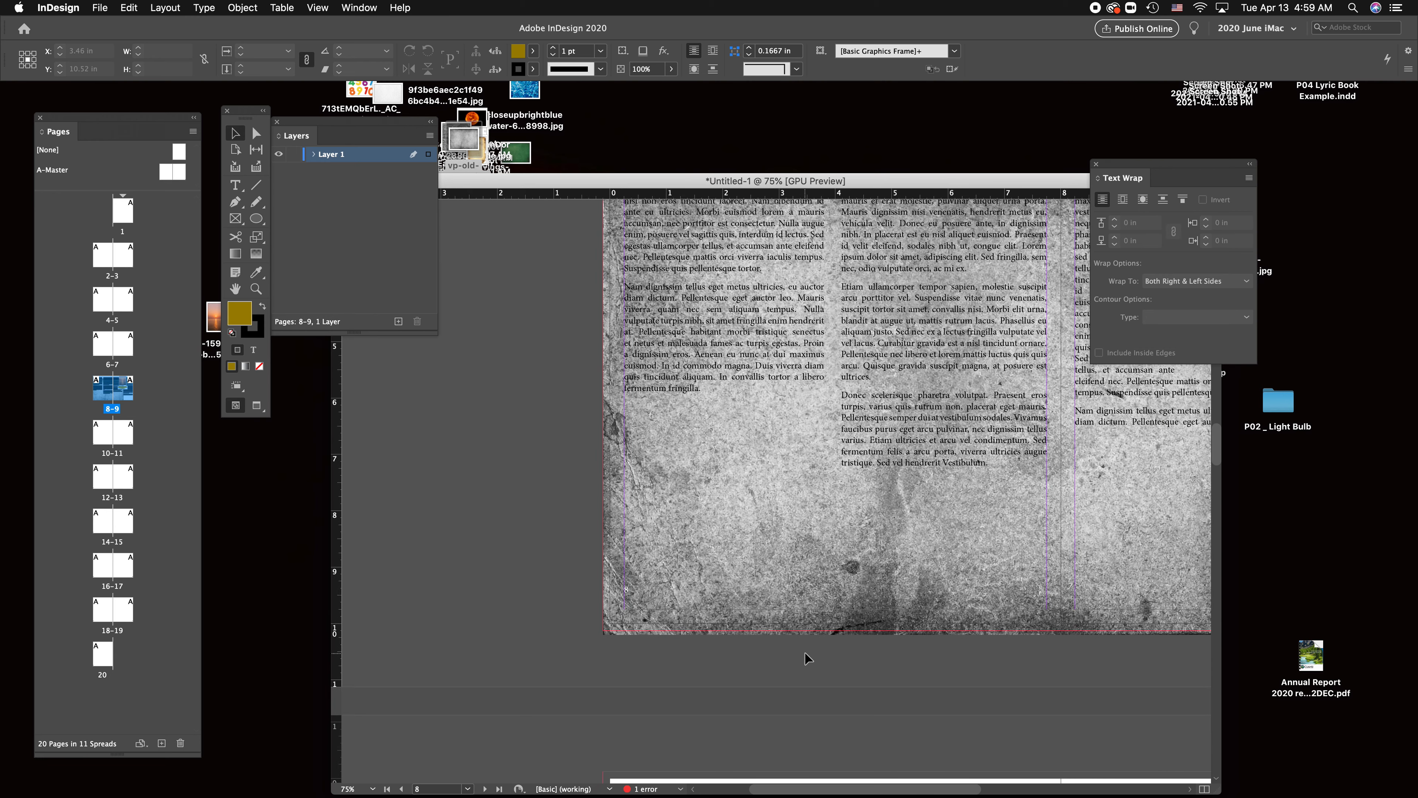
key("super+minus")
left_click(717, 522)
key("Delete")
Delete the overridden page number frame on page 8 and reapply the left A-Master page to page 8.
left_click_drag(684, 573, 742, 543)
key("Delete")
scroll(741, 543, "right", 5)
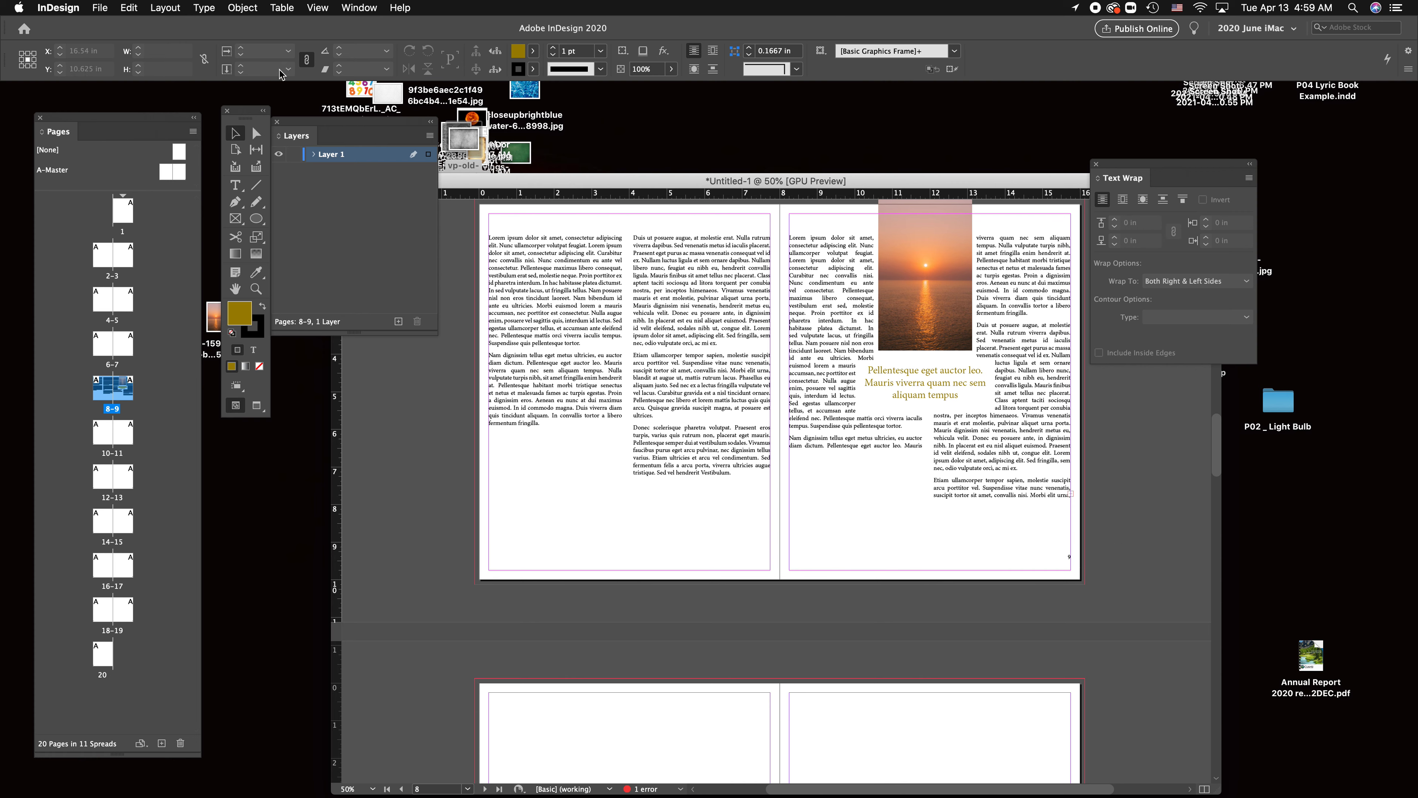
left_click(169, 175)
left_click_drag(165, 171, 110, 384)
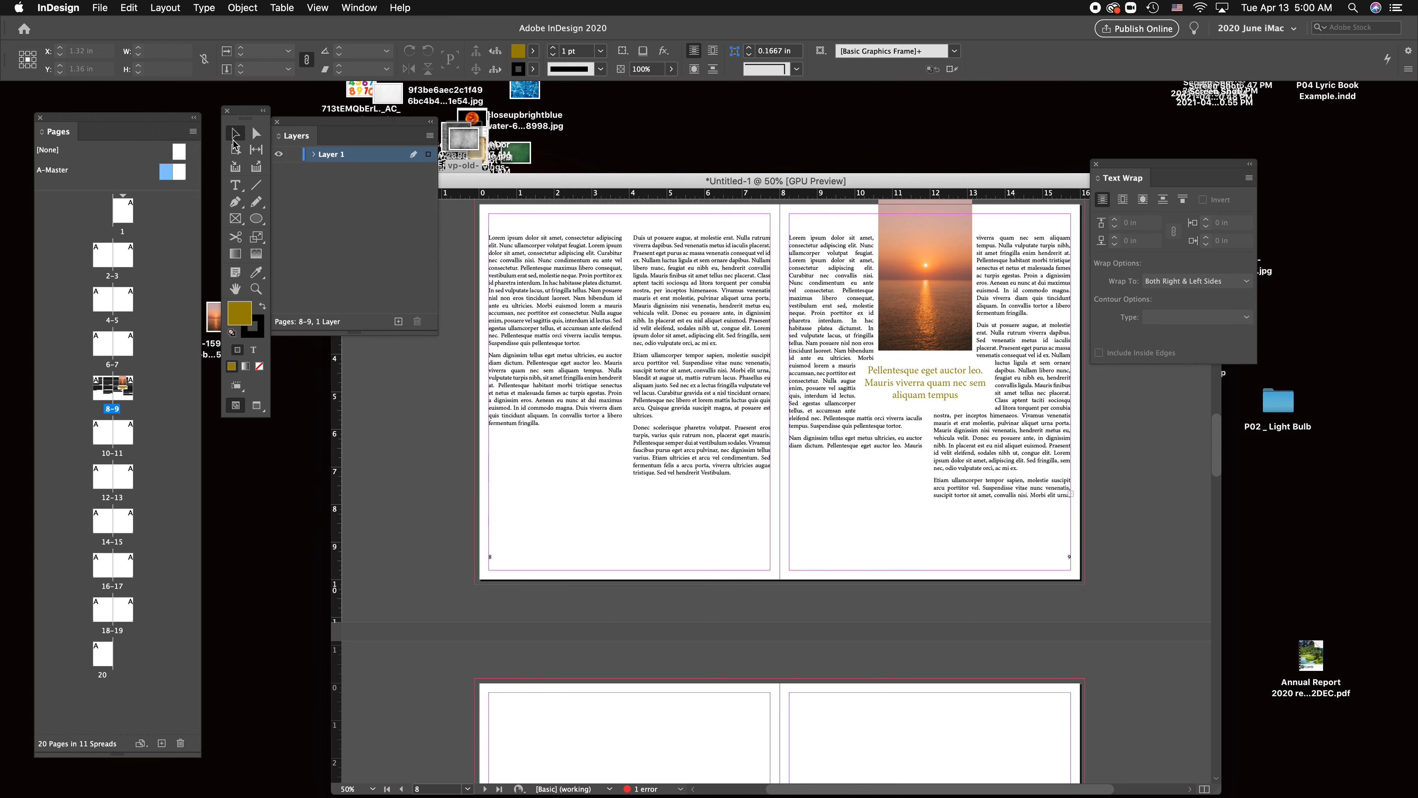
On the right page of A-Master, duplicate the page number frame towards the spine at about X 8.56 in, Y 9.54 in.
double_click(176, 175)
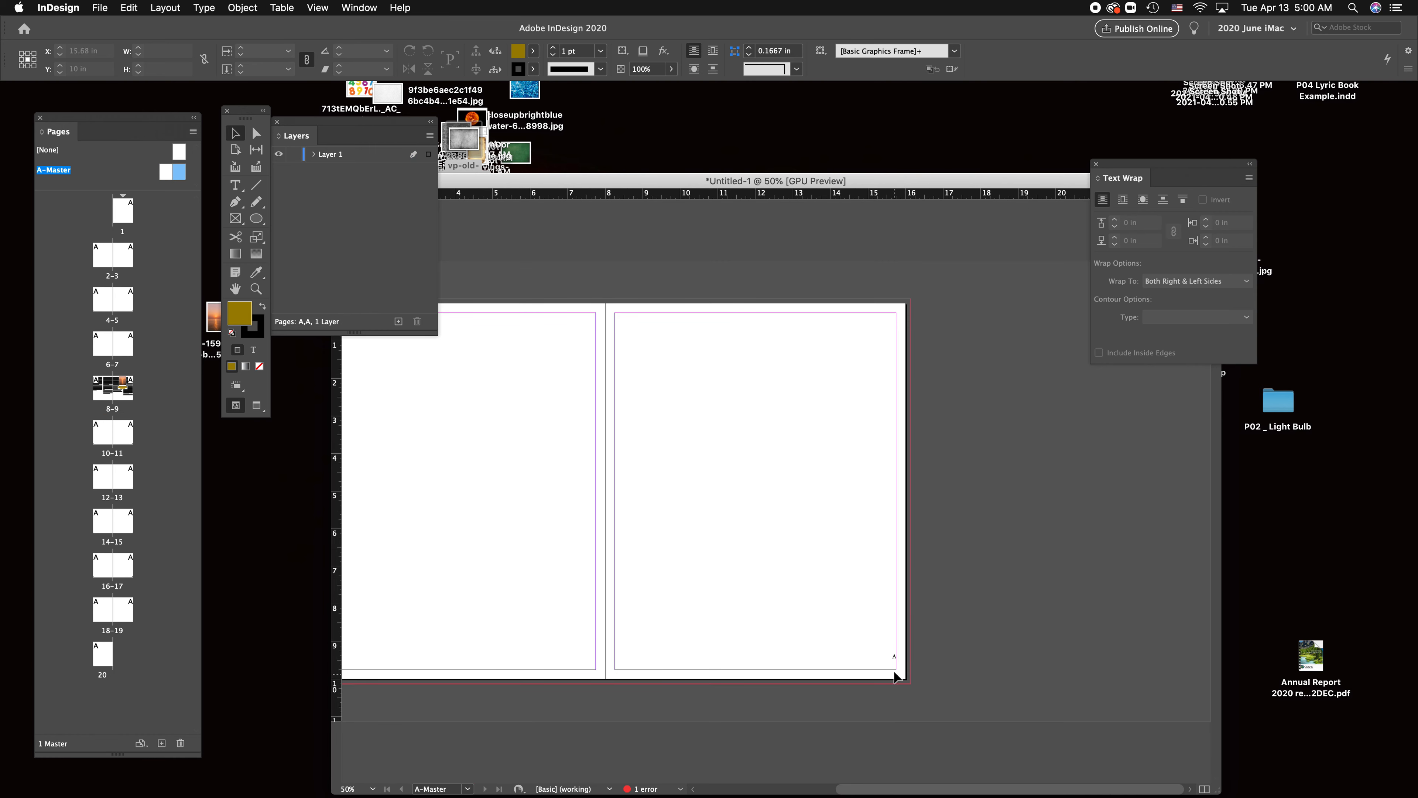
left_click(890, 659)
left_click_drag(887, 657, 695, 661)
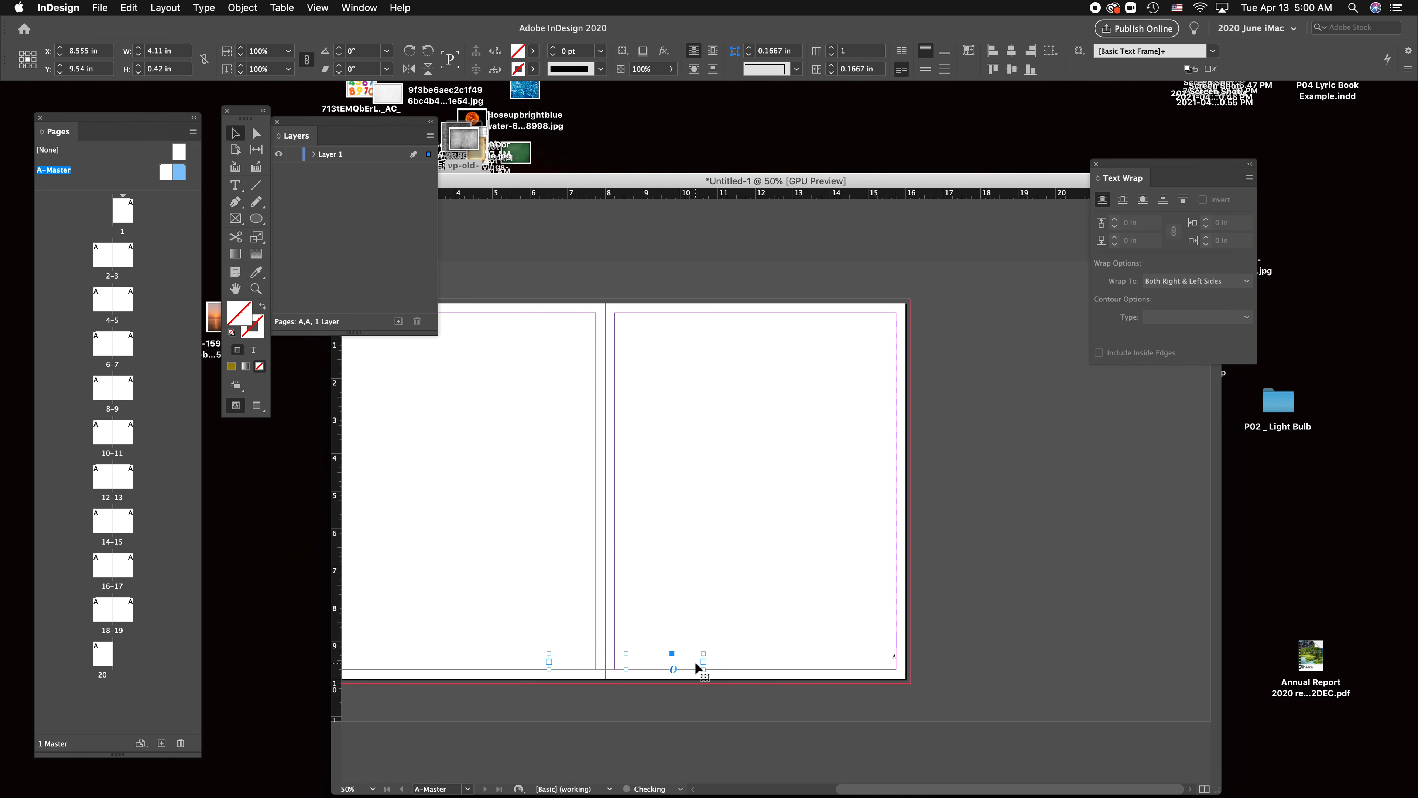
Replace the page number marker in the duplicated frame with "type class project 04" and go back to pages 8–9 to check the footer.
key("super+equal")
key("super+equal")
key("super+equal")
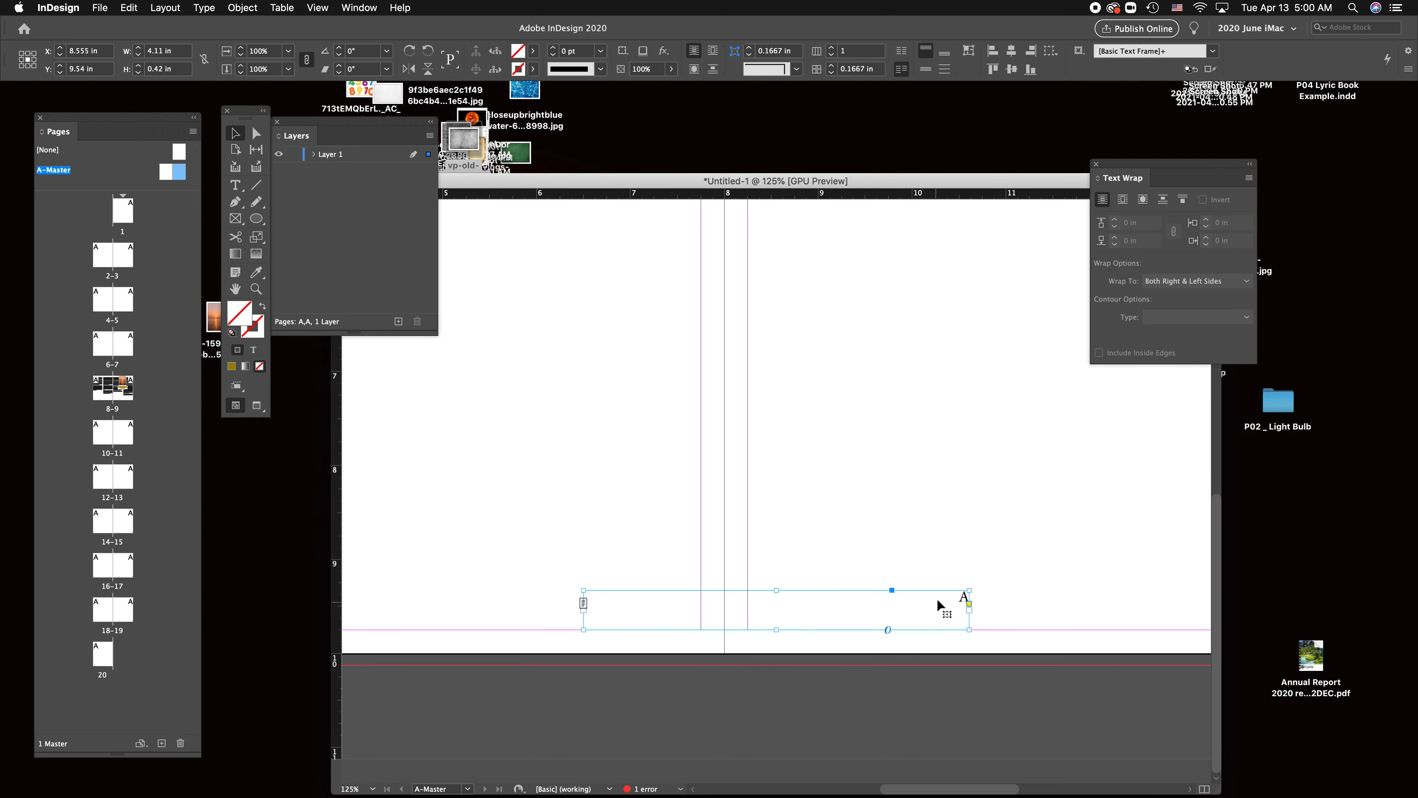
double_click(960, 596)
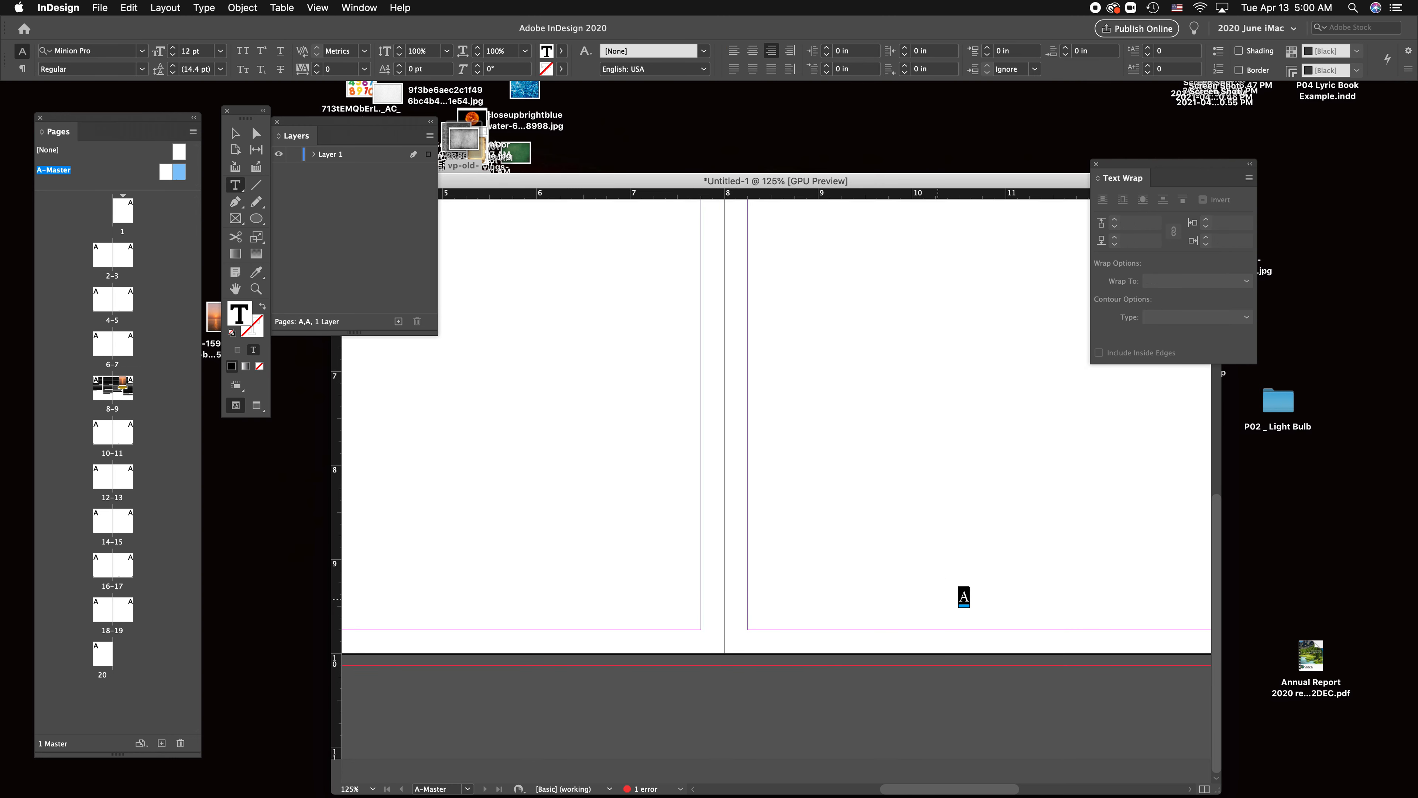
type("type")
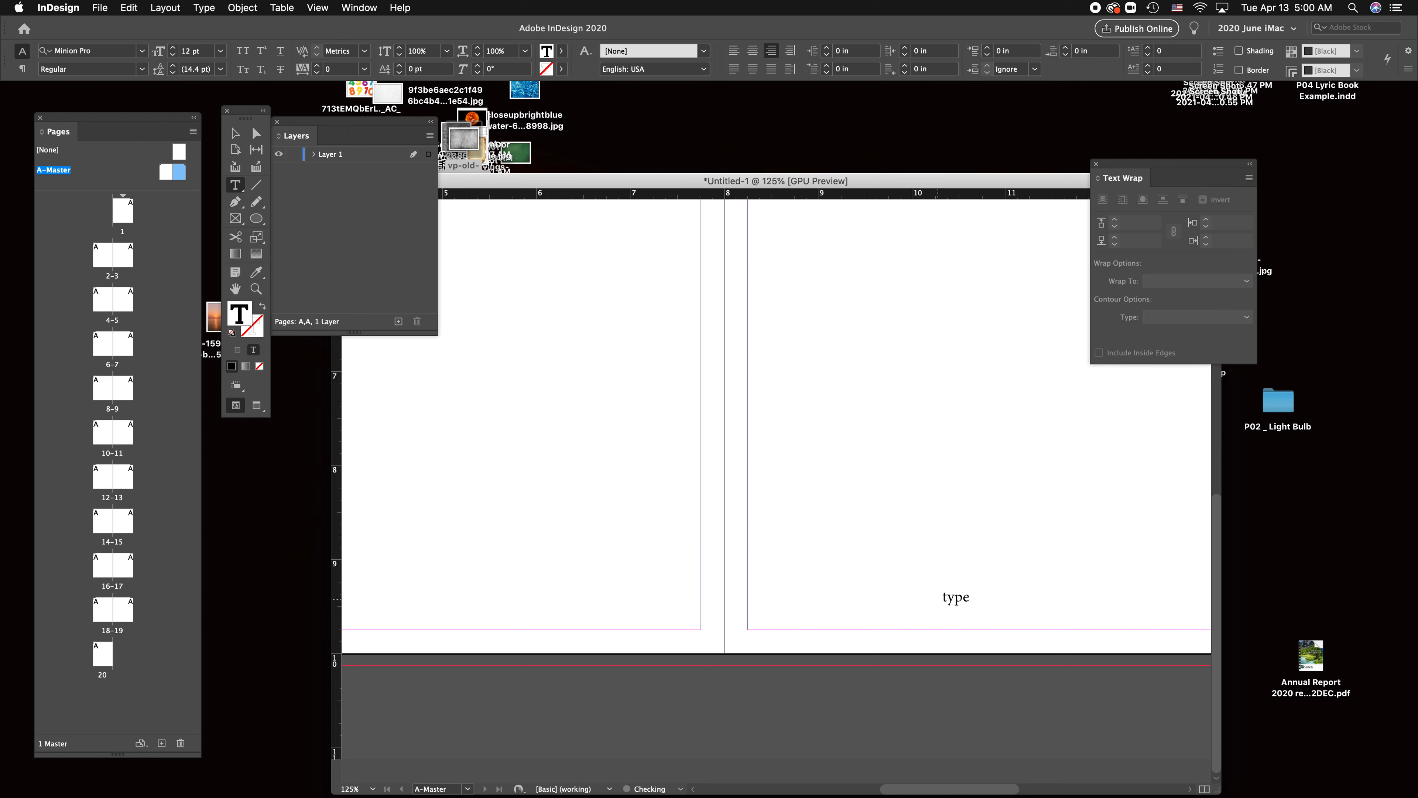
type(" class project 04")
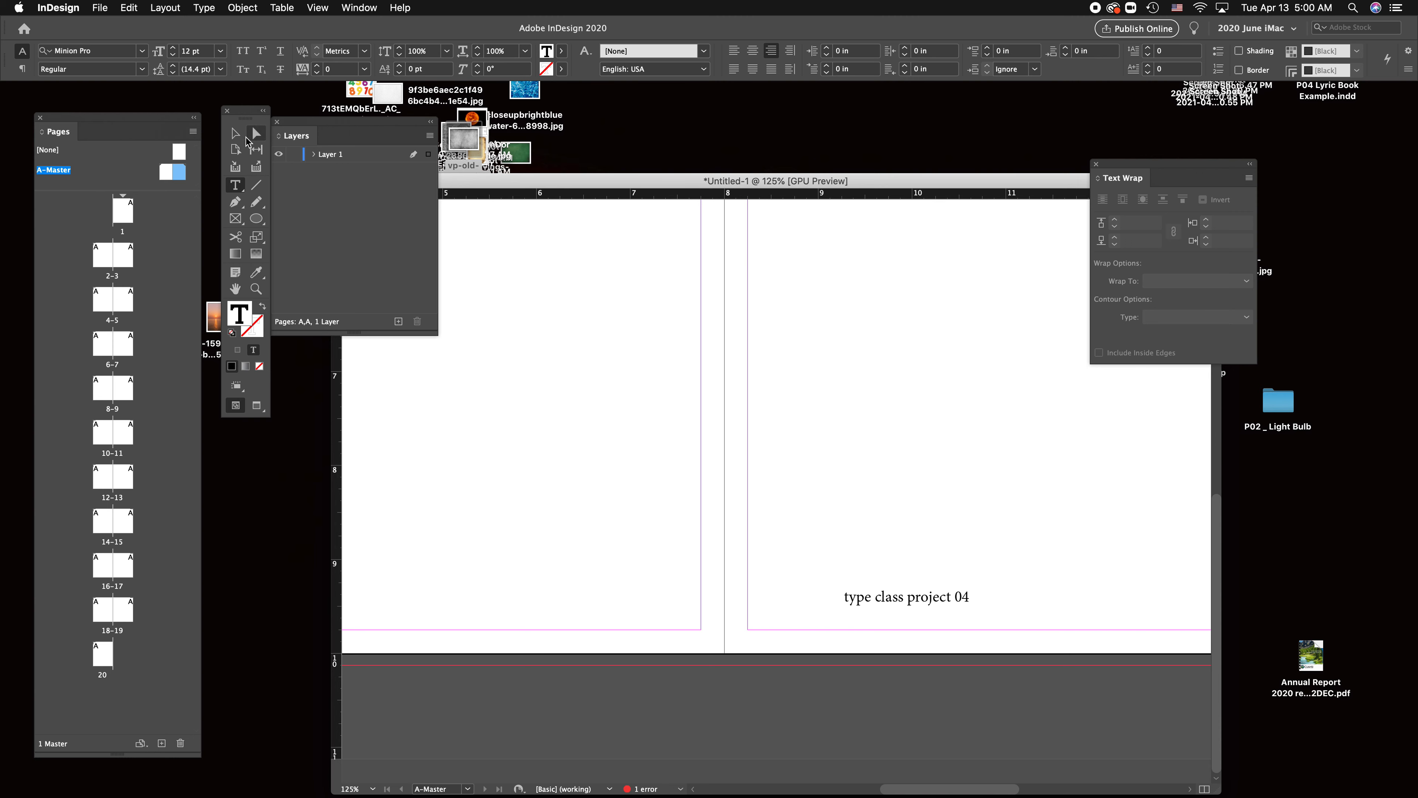
left_click(235, 132)
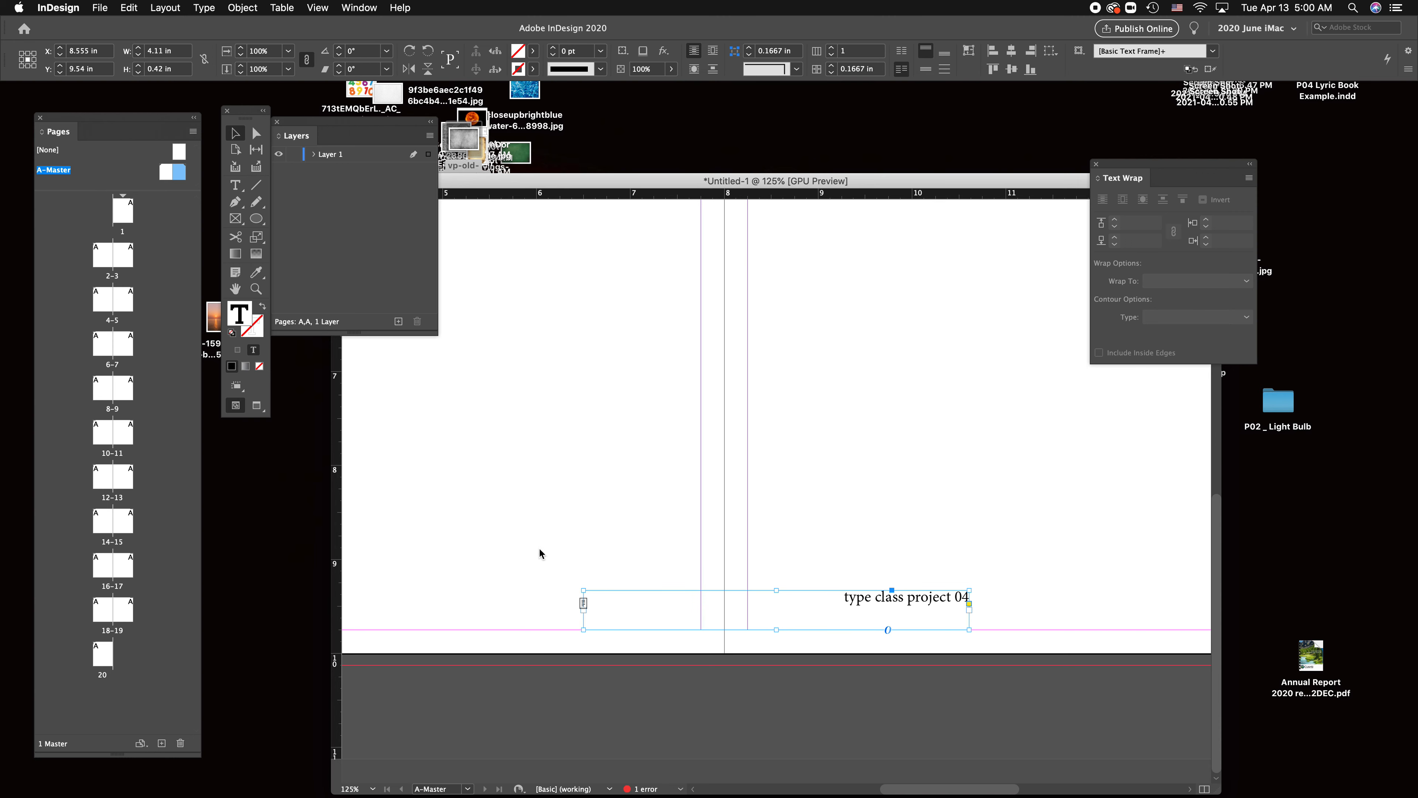
double_click(106, 392)
scroll(996, 594, "right", 10)
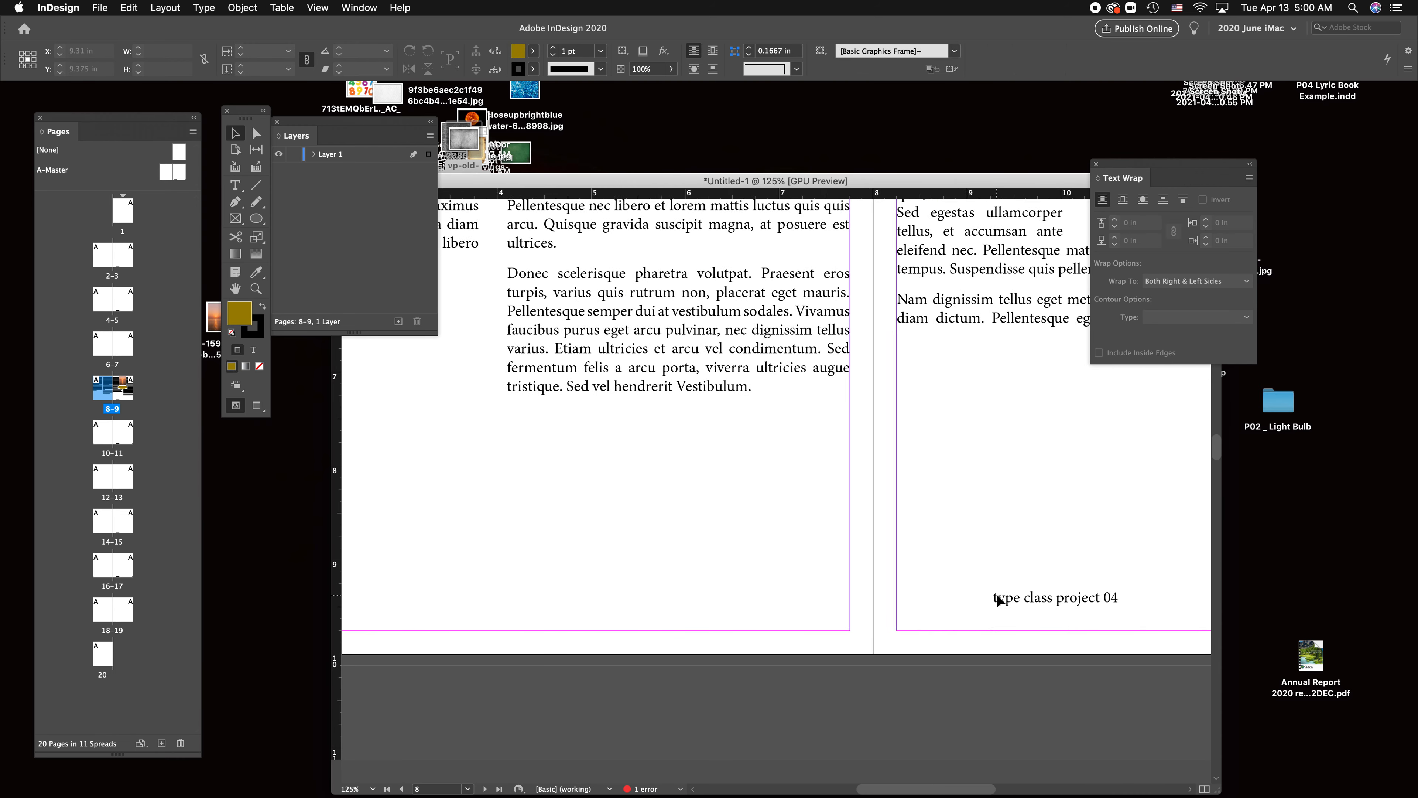
key("super+minus")
key("super+minus")
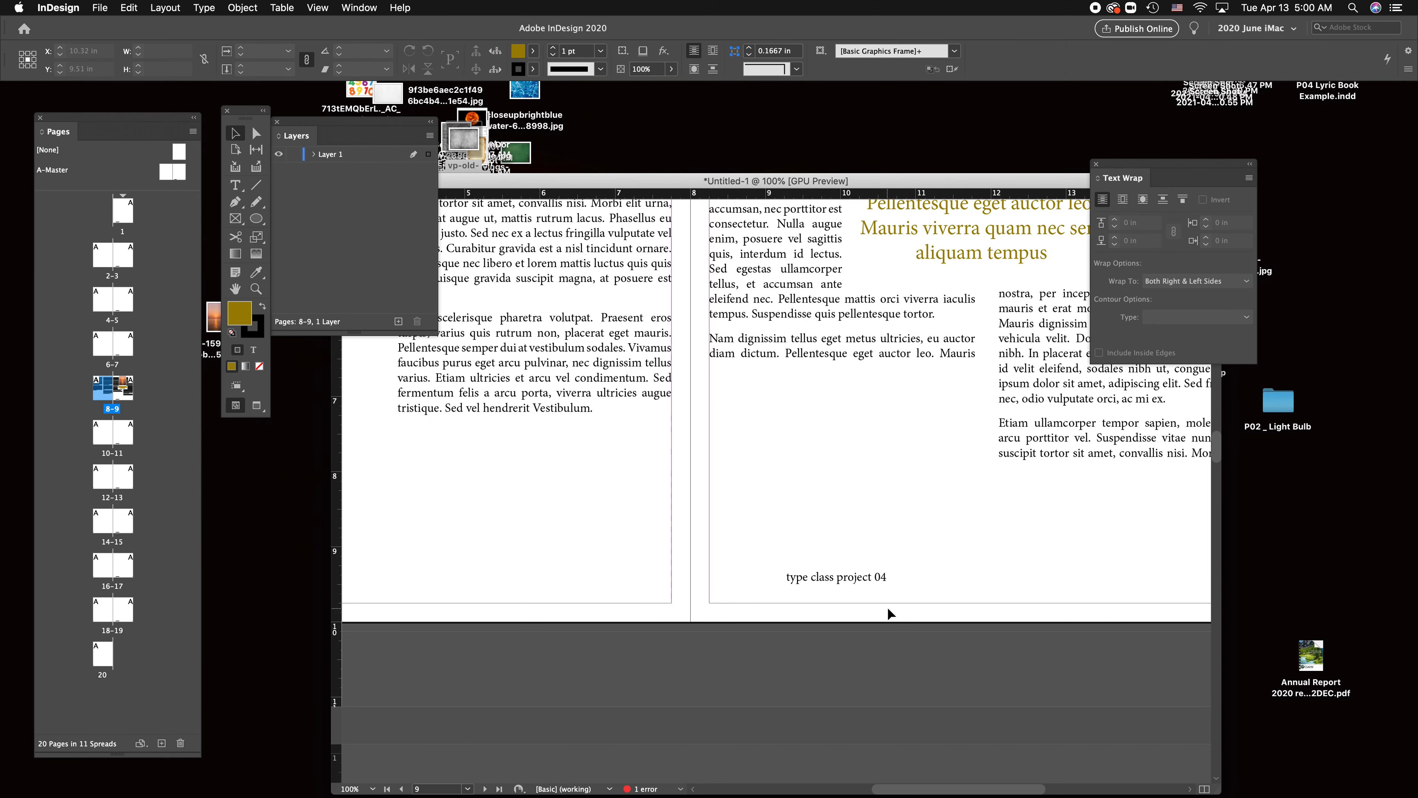